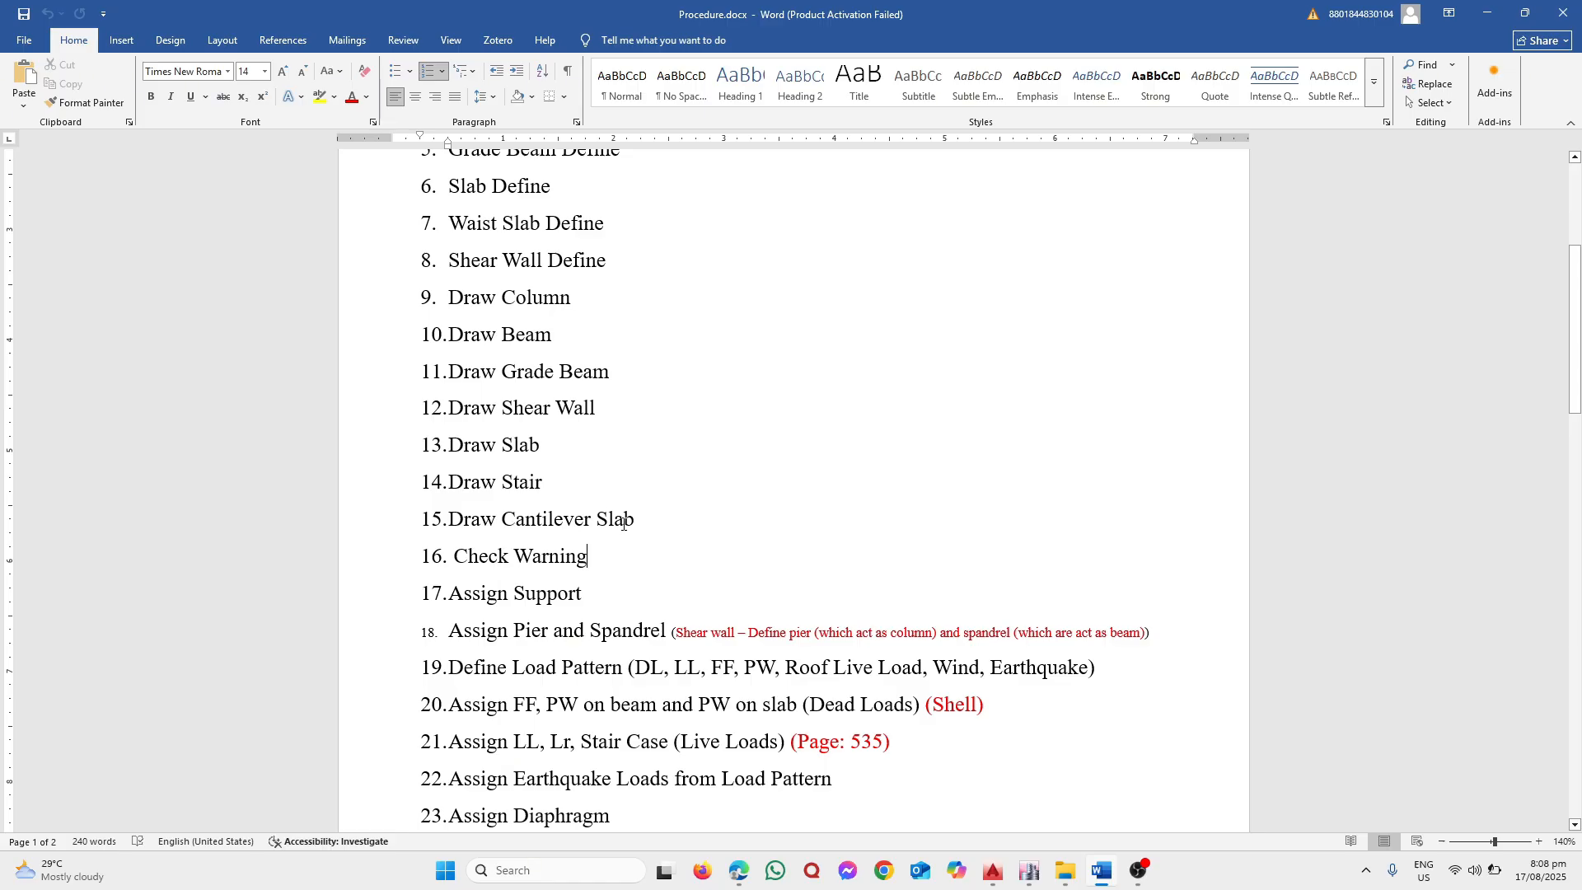
Review the Draw Cantilever Slab item in the Word procedure, then compare the ETABS model with the AutoCAD floor plan
{"action": "left_click_drag", "start_coordinate": [659, 519], "coordinate": [447, 519]}
{"action": "left_click", "coordinate": [651, 519]}
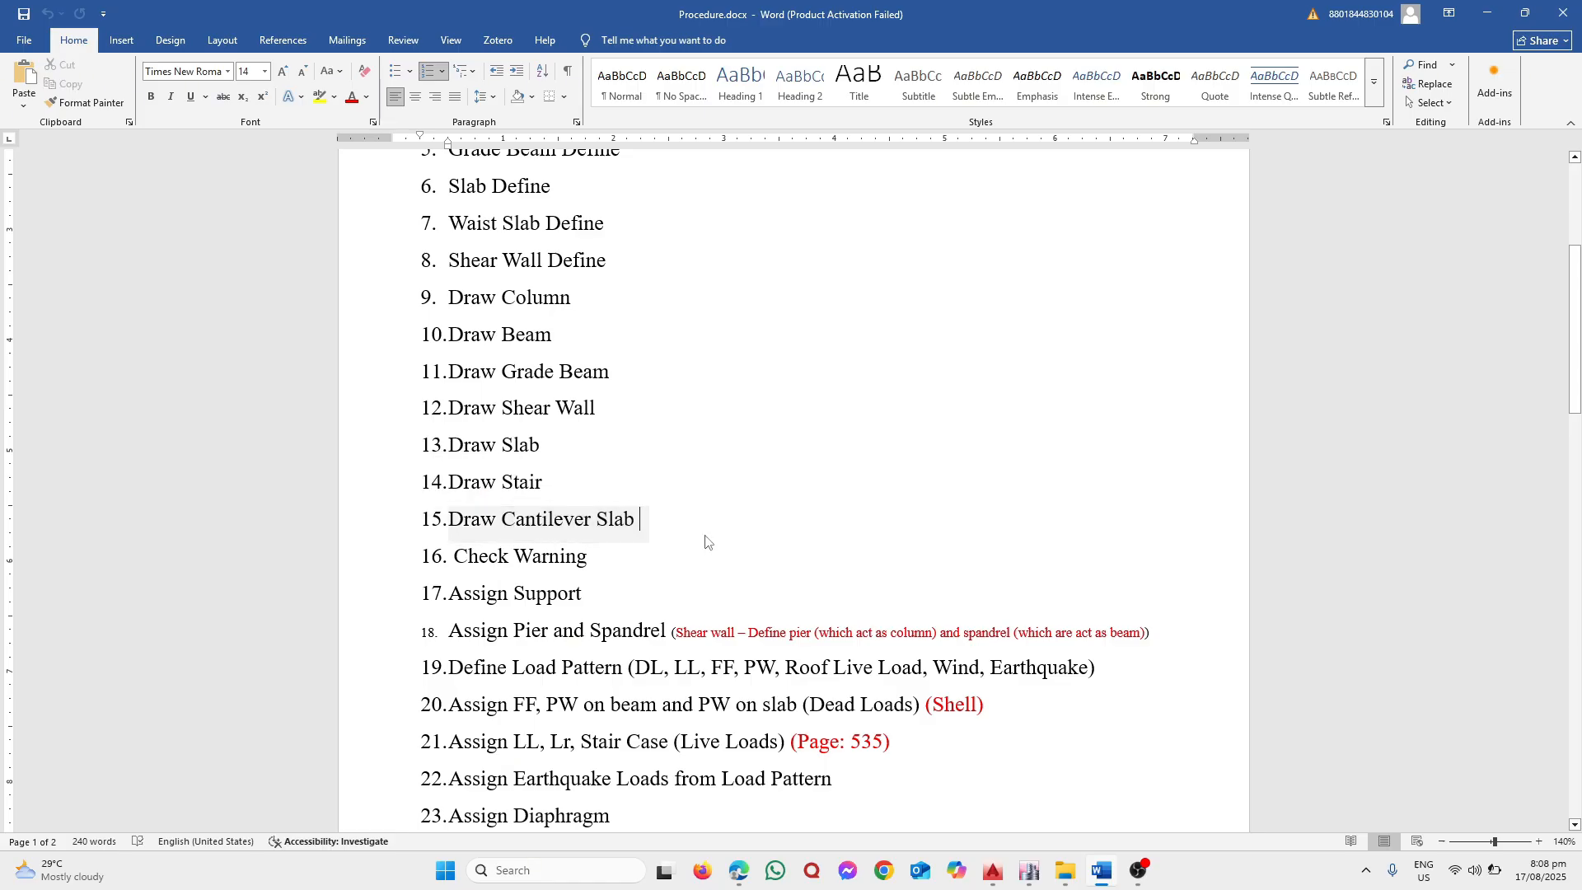
{"action": "left_click", "coordinate": [1029, 871]}
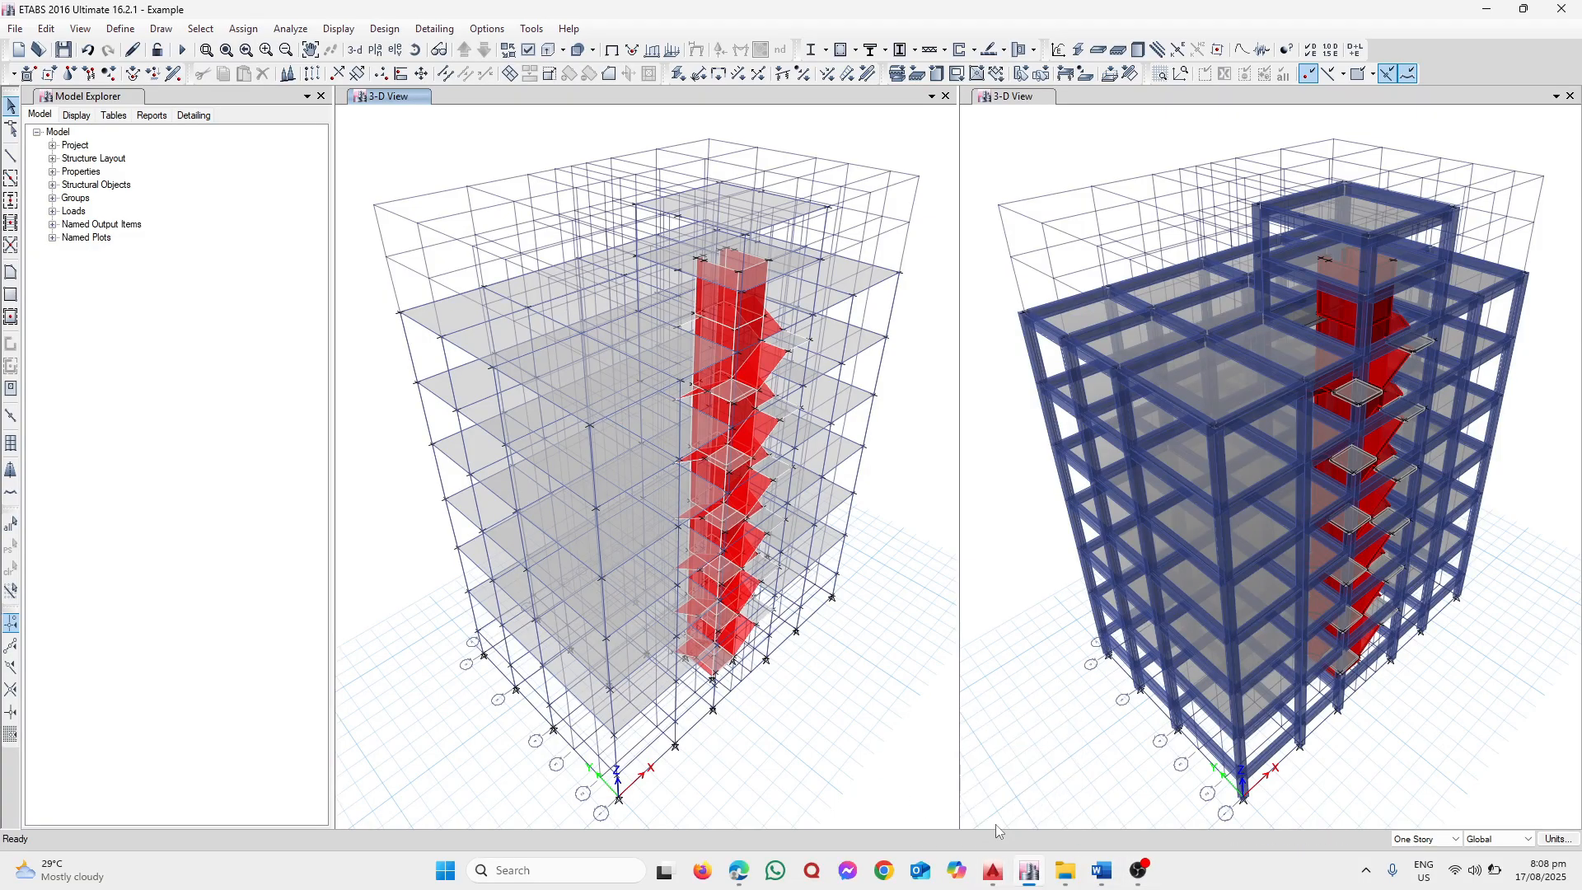
{"action": "left_click", "coordinate": [995, 871]}
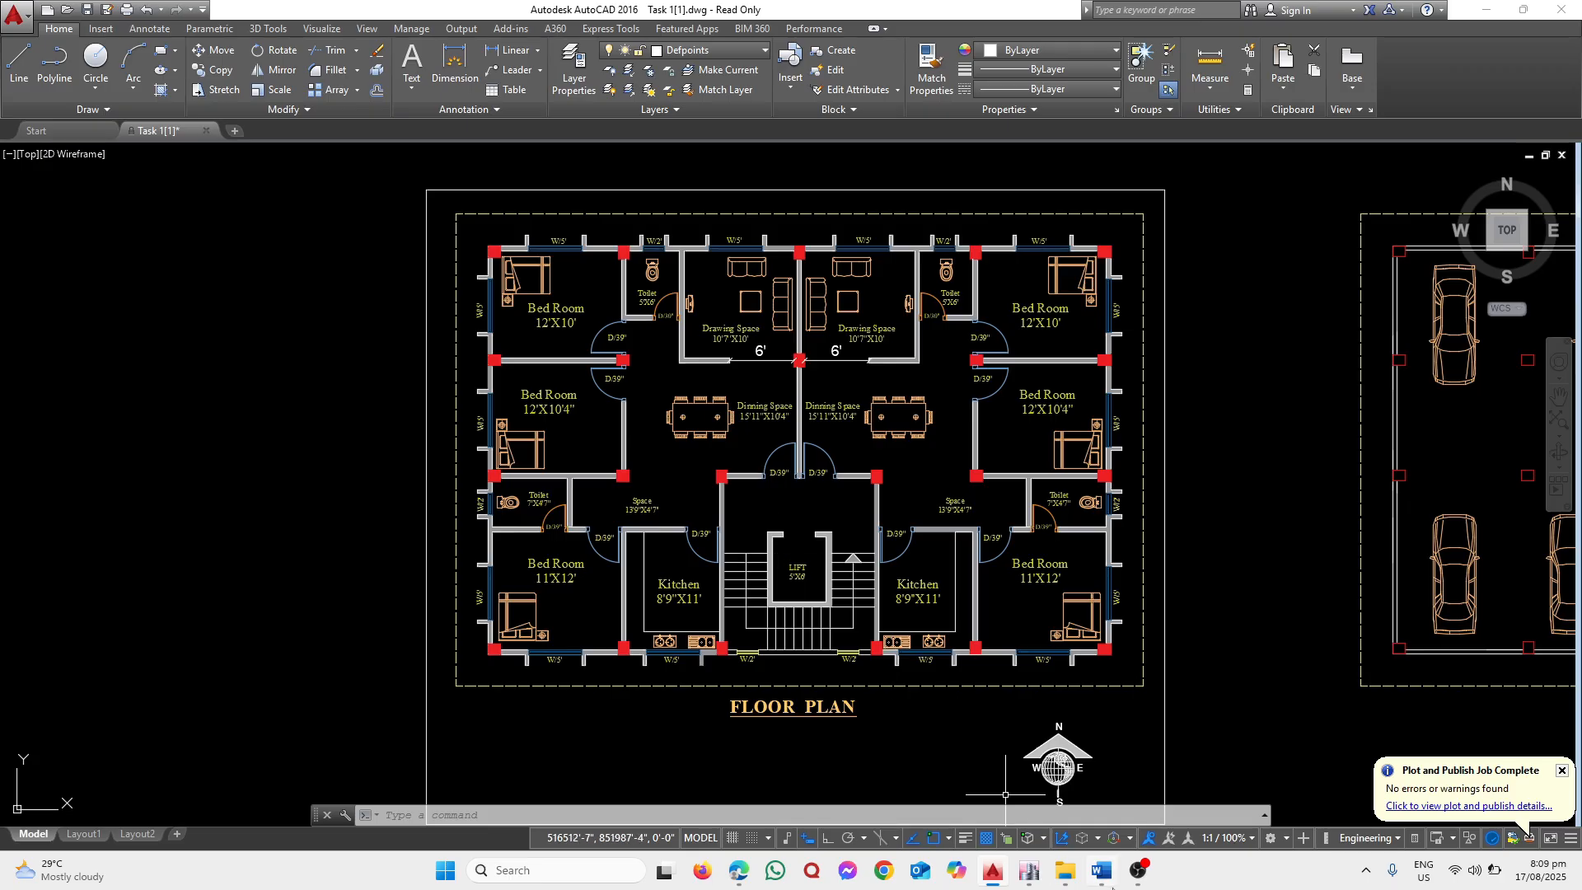
{"action": "left_click", "coordinate": [1026, 880]}
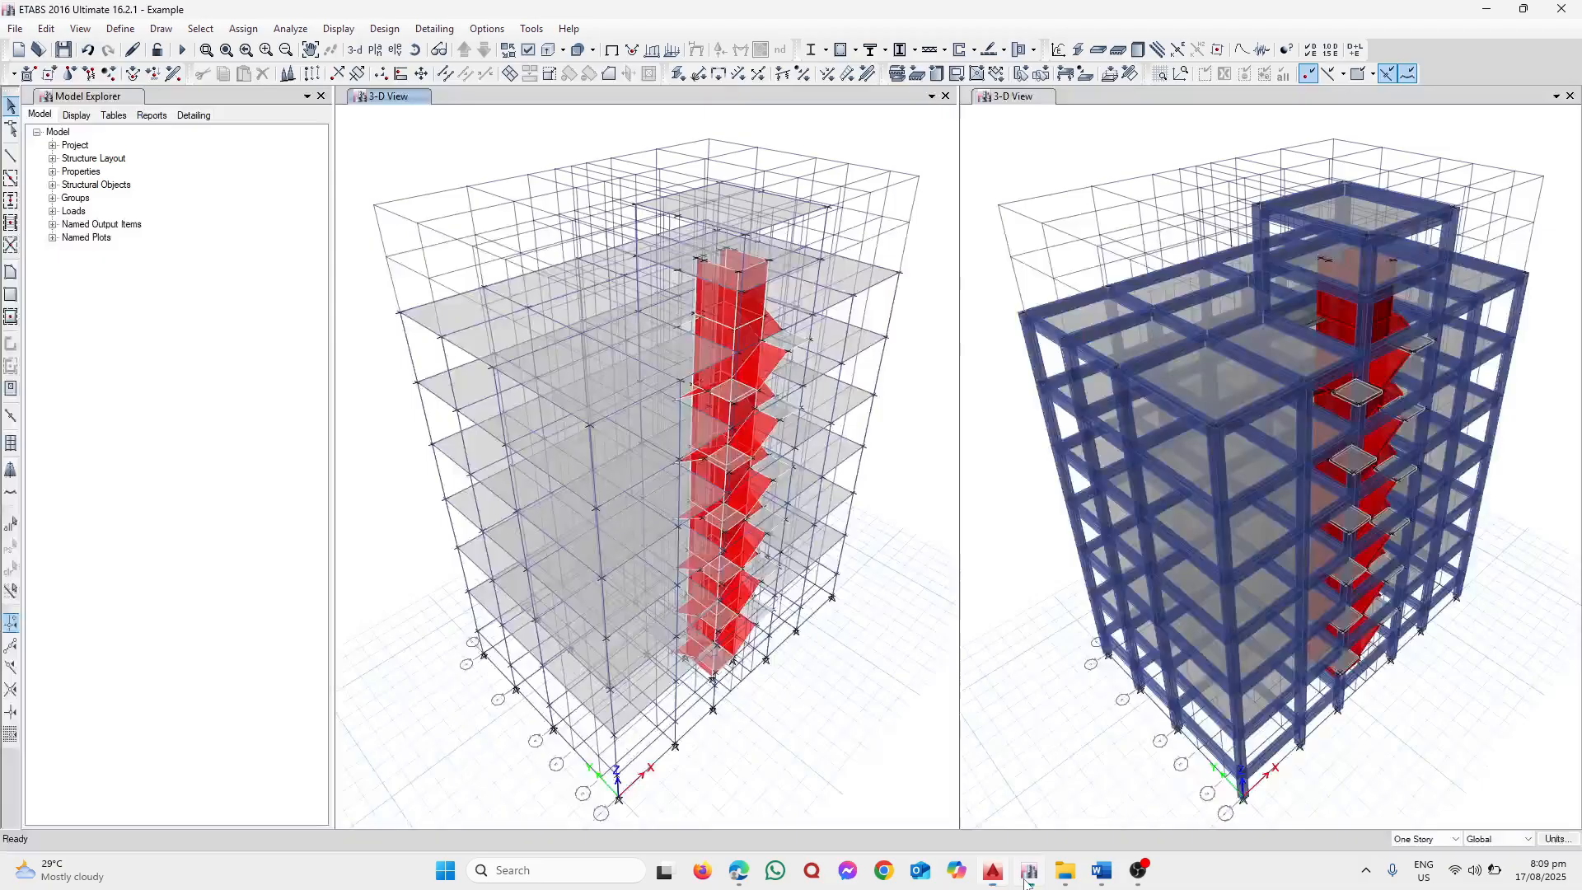
Switch to the Word procedure and review item 16, Check Warning
{"action": "left_click", "coordinate": [1090, 865]}
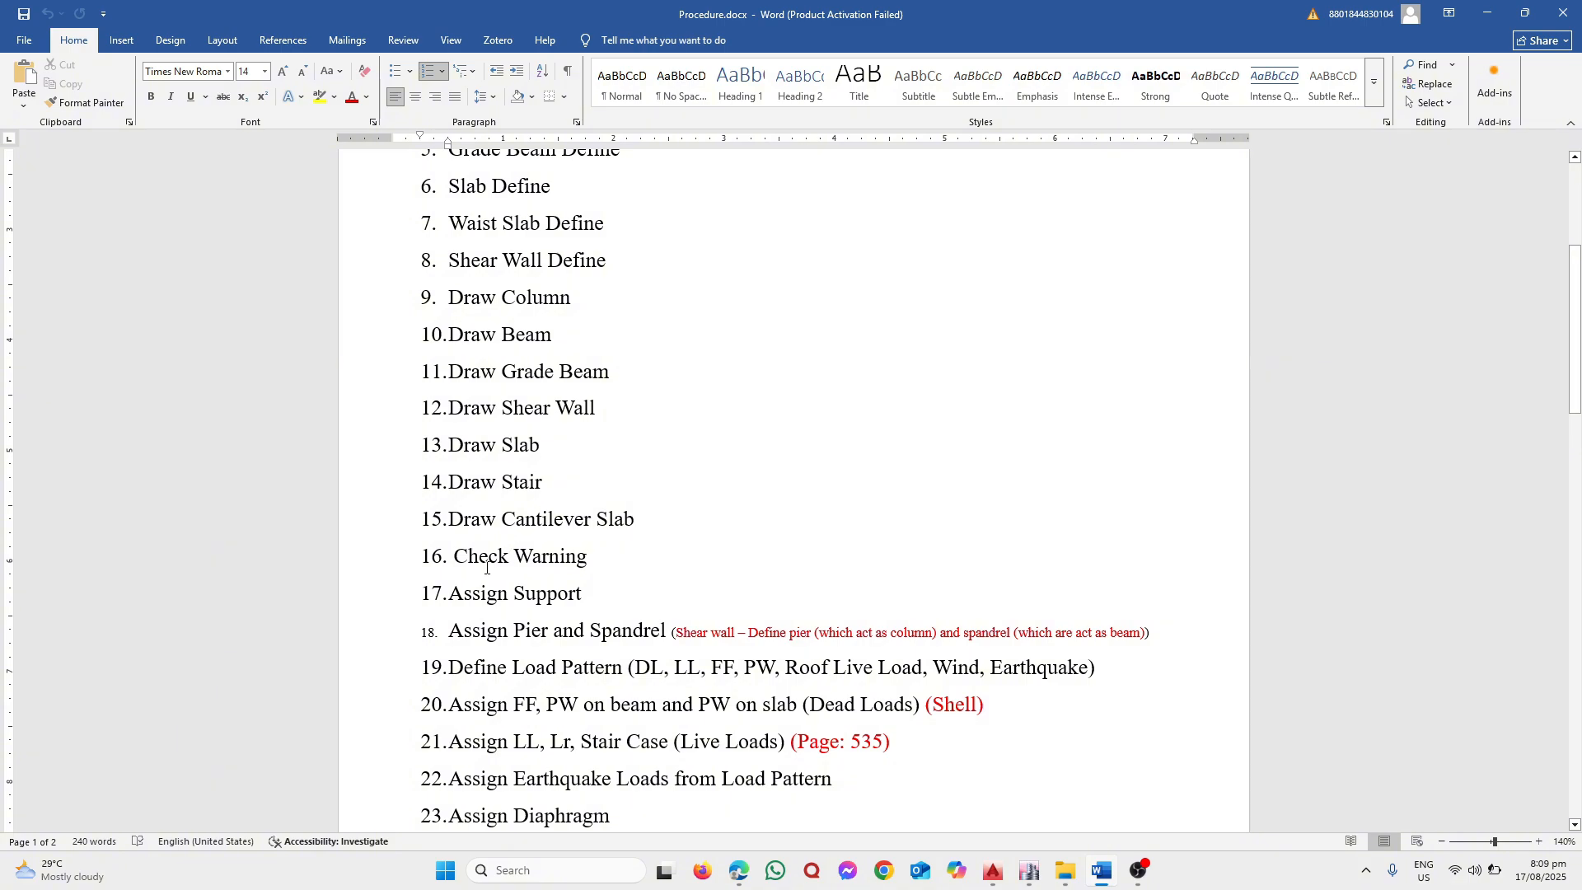
{"action": "left_click_drag", "start_coordinate": [602, 558], "coordinate": [480, 558]}
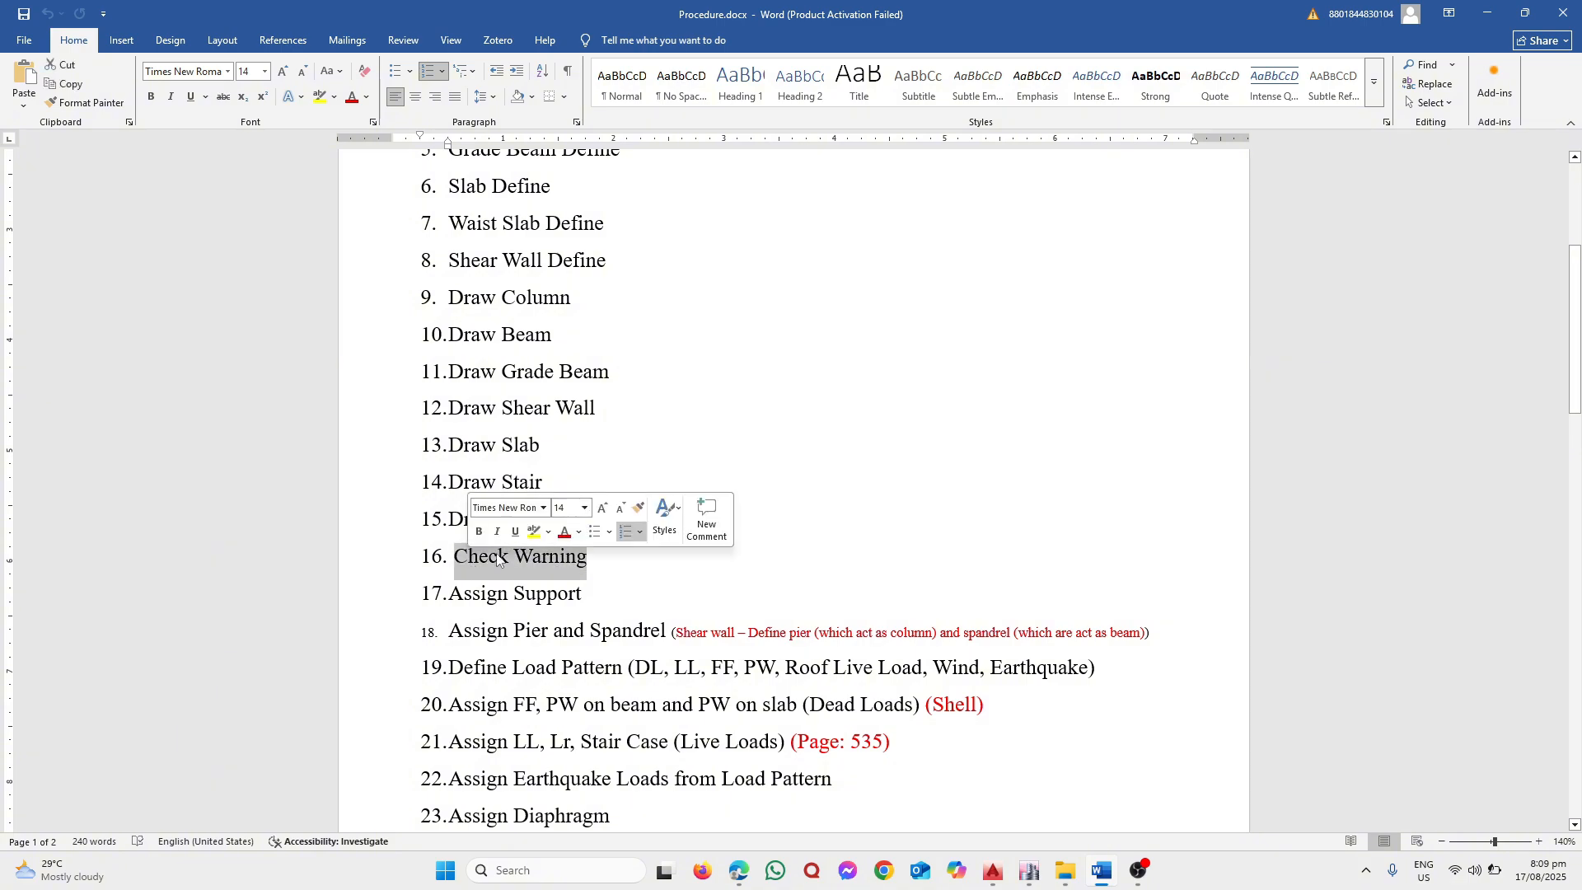
{"action": "left_click", "coordinate": [804, 558]}
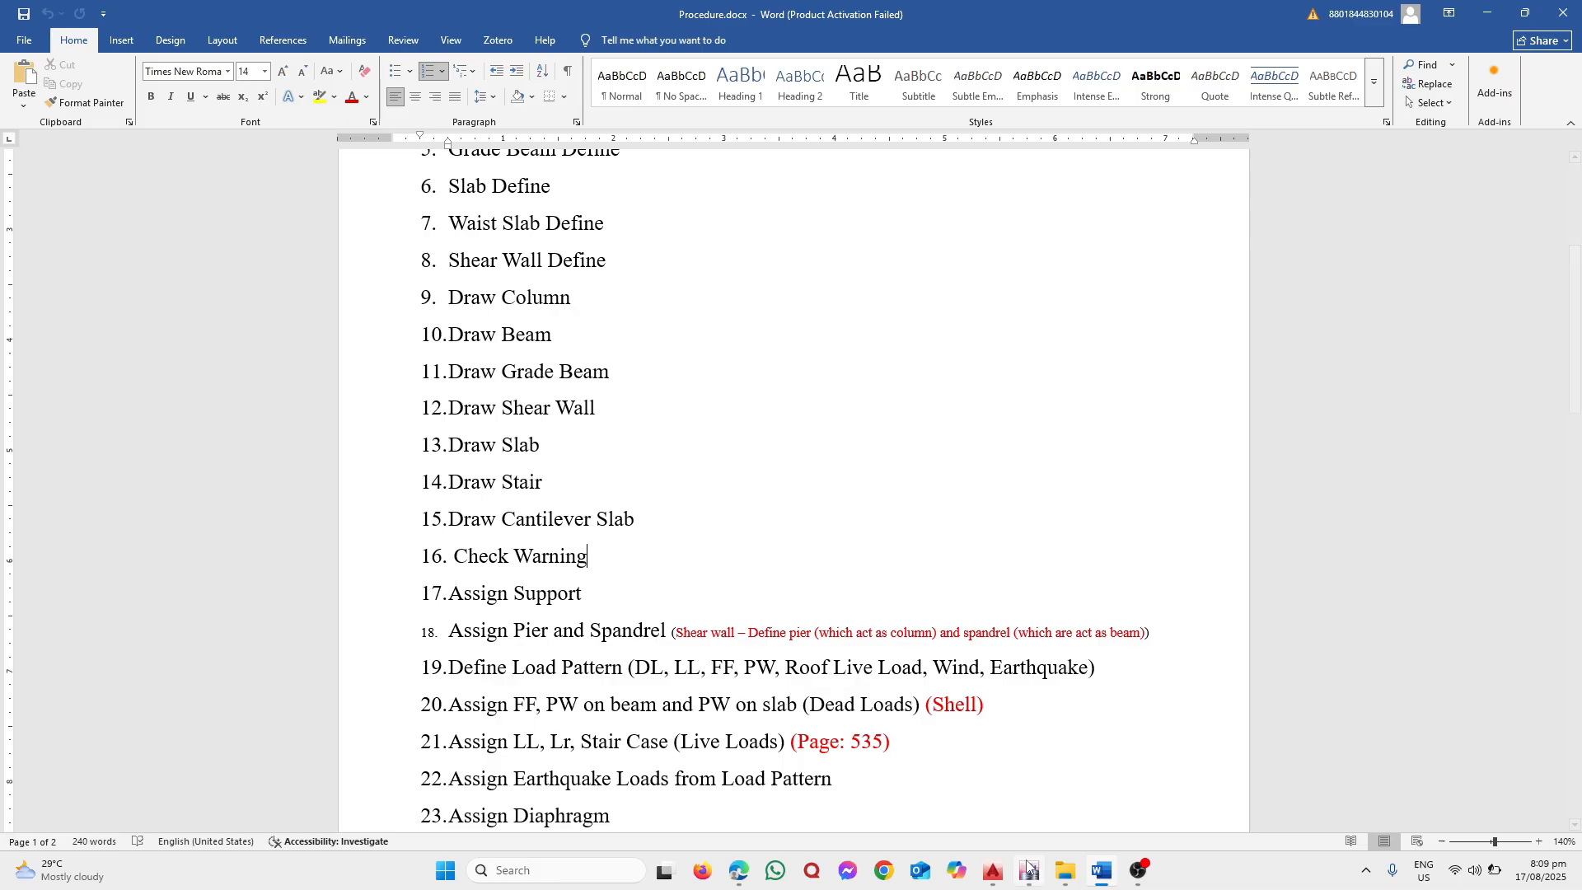
Switch to ETABS and run Check Model with all joint, frame, shell and other checks plus the trim-or-extend frames fix, then dismiss the report
{"action": "left_click", "coordinate": [1029, 871]}
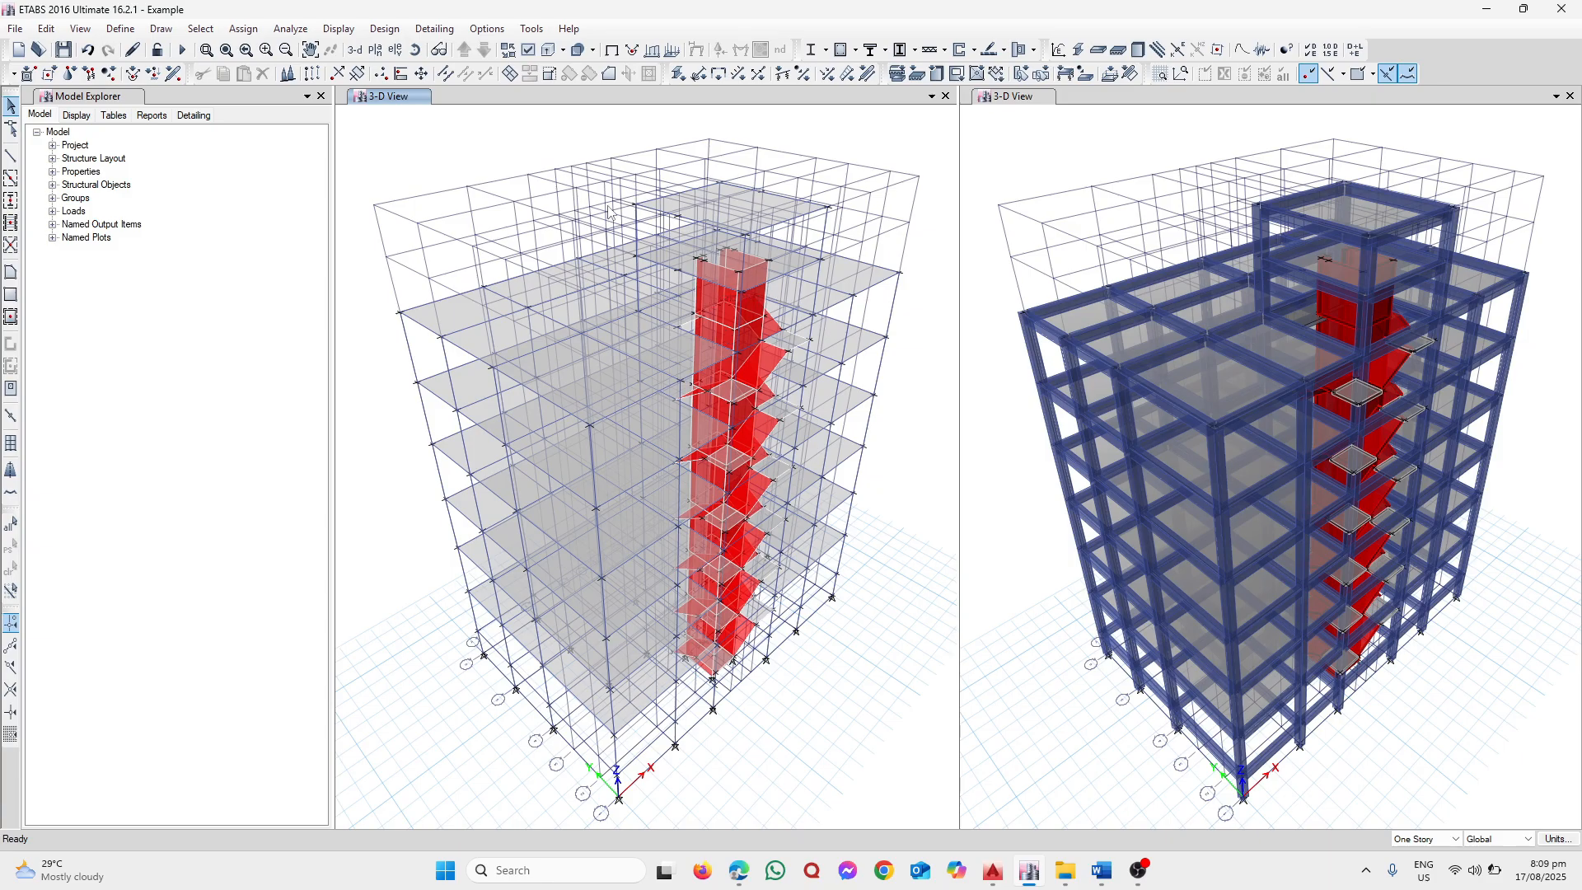
{"action": "left_click", "coordinate": [288, 29]}
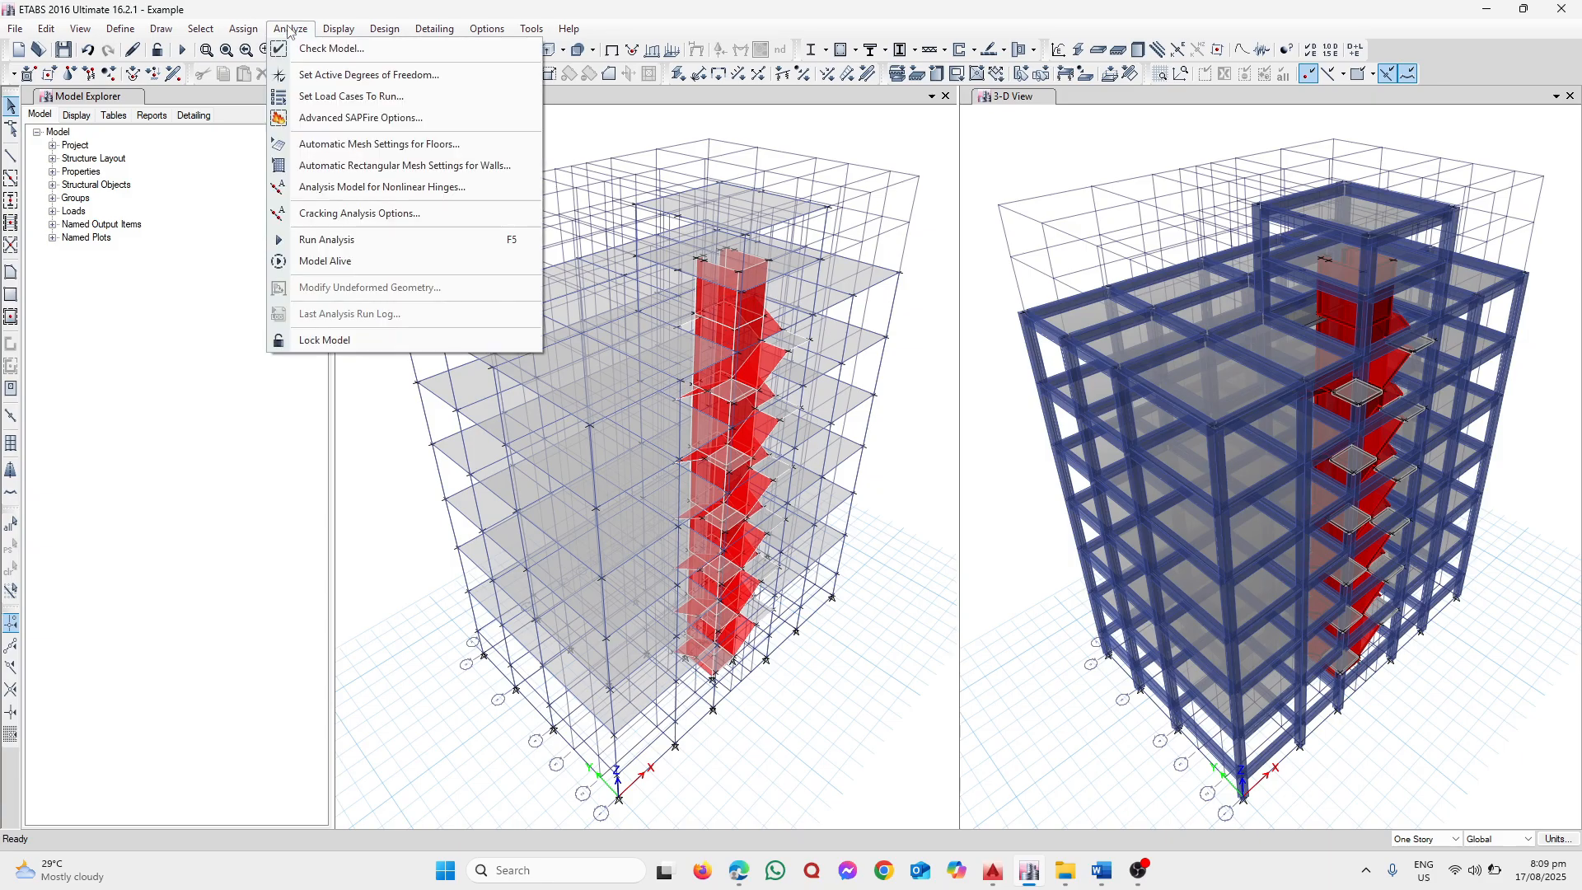
{"action": "left_click", "coordinate": [298, 34]}
{"action": "left_click", "coordinate": [295, 37]}
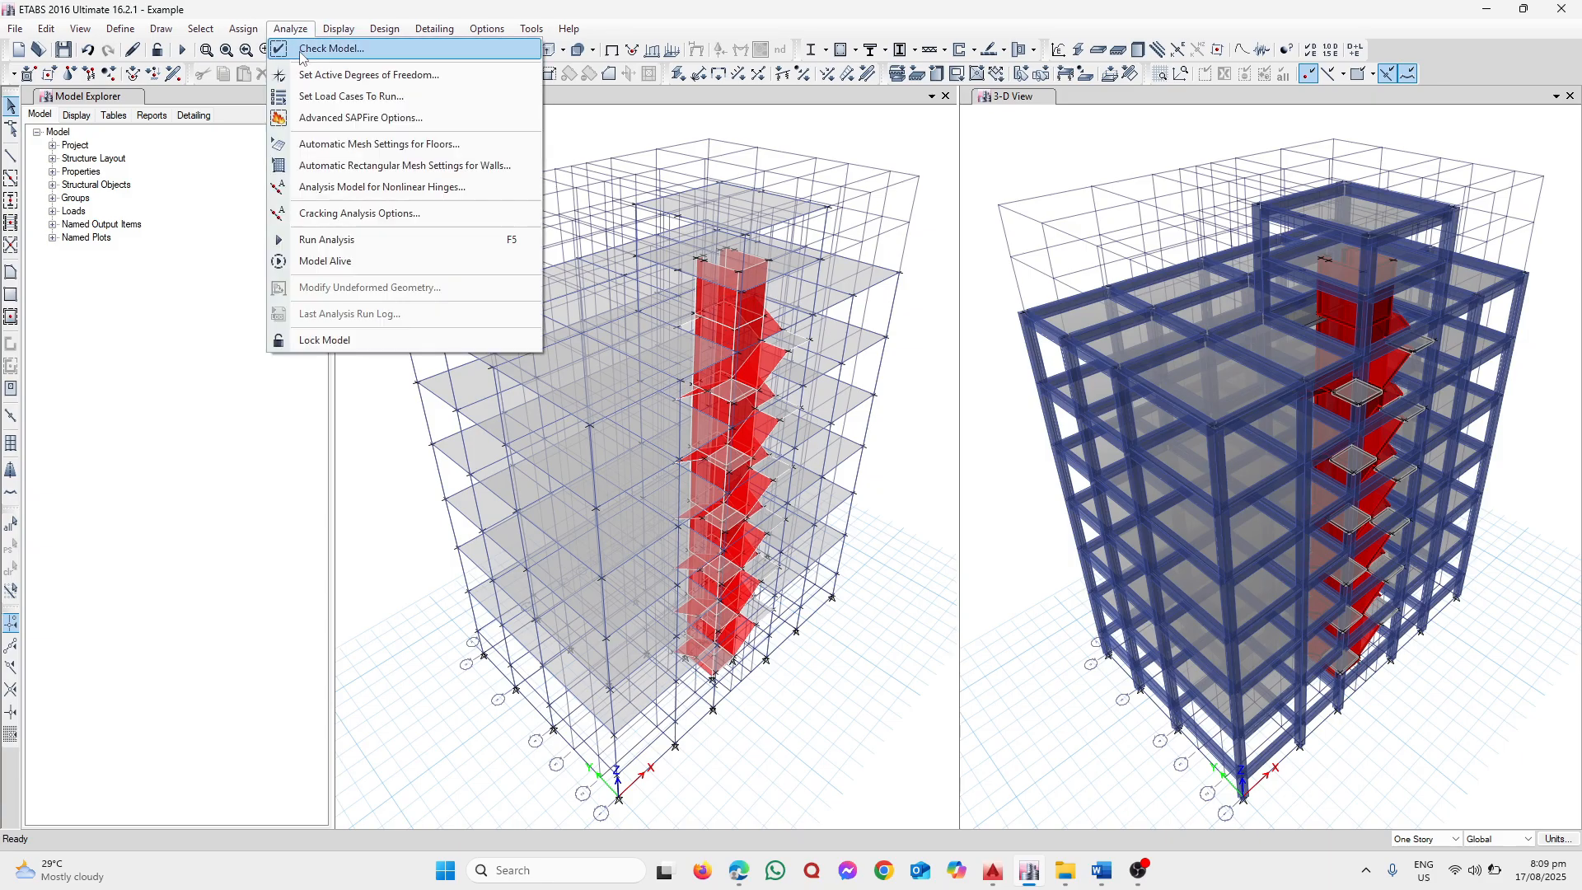
{"action": "left_click", "coordinate": [303, 49]}
{"action": "left_click", "coordinate": [813, 639]}
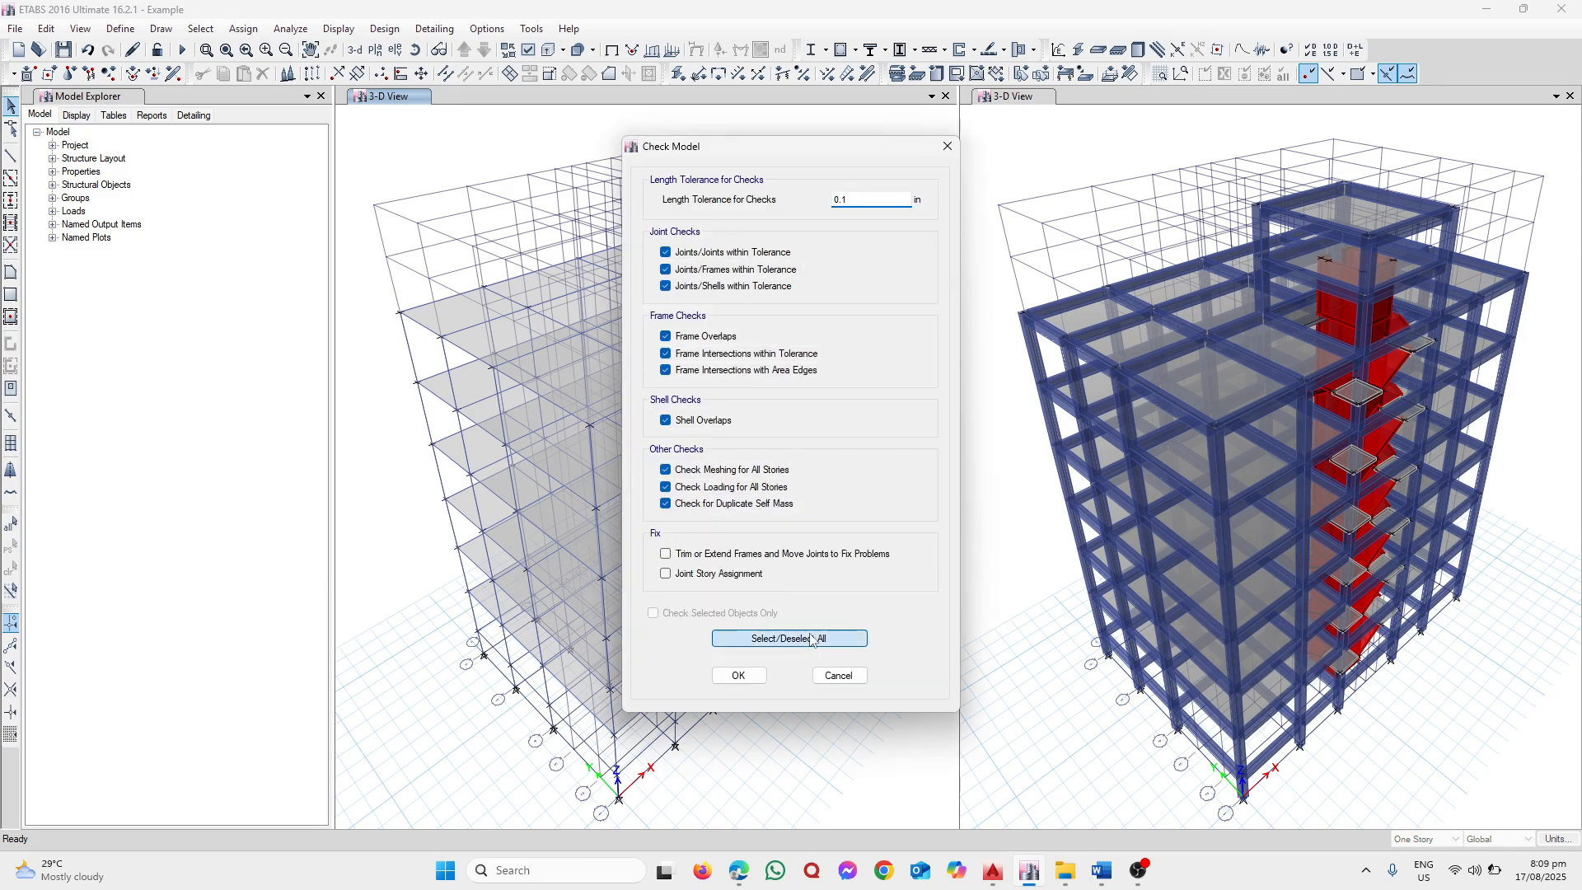
{"action": "left_click", "coordinate": [808, 637]}
{"action": "left_click", "coordinate": [666, 573]}
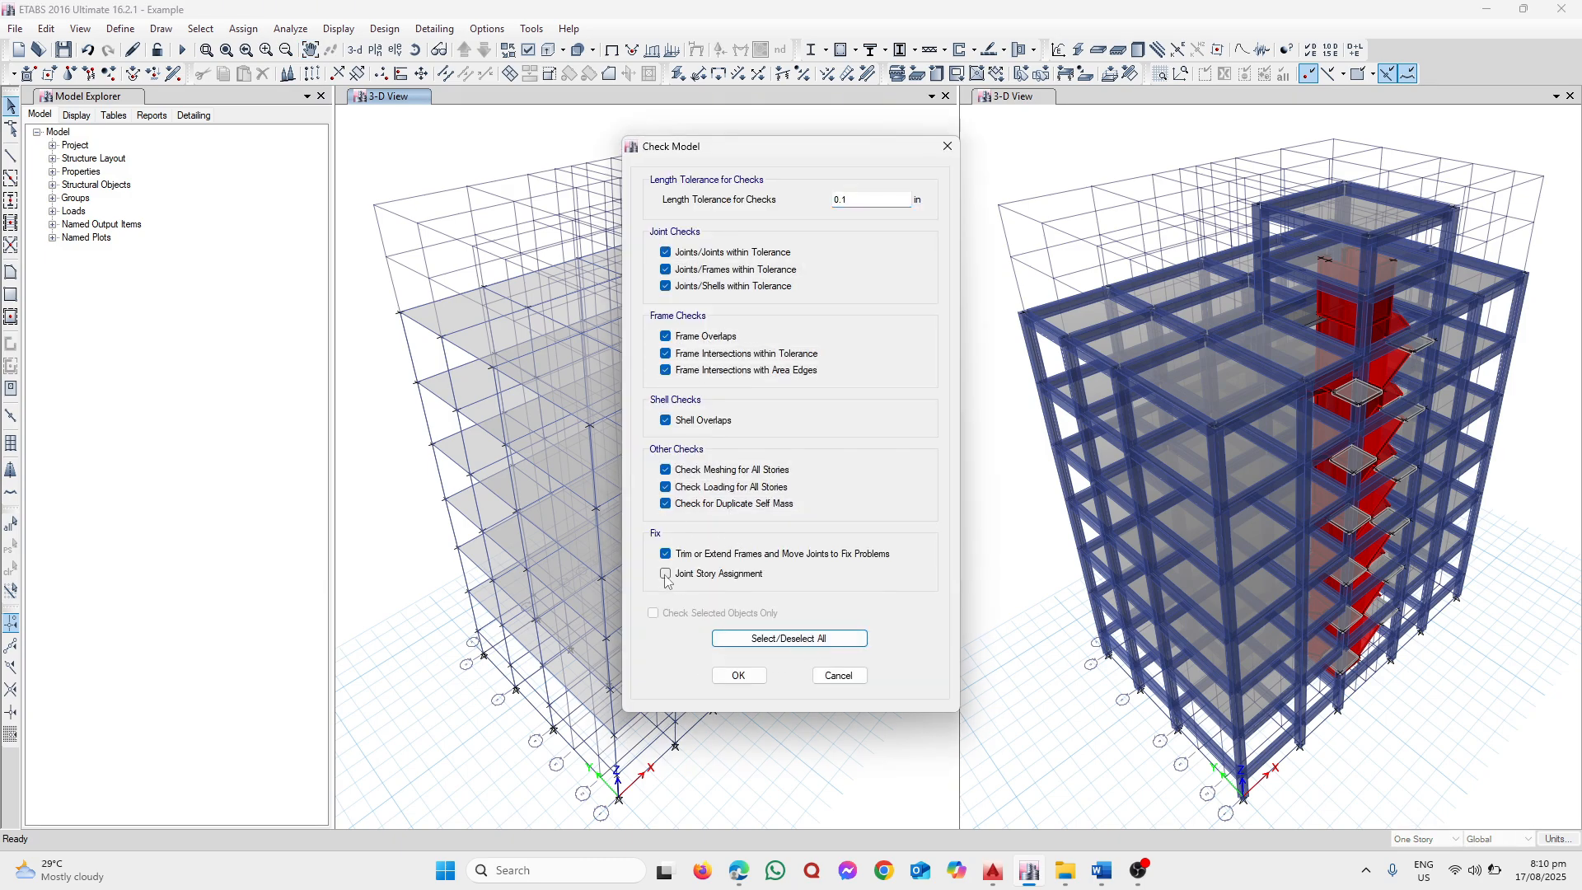
{"action": "left_click", "coordinate": [748, 680]}
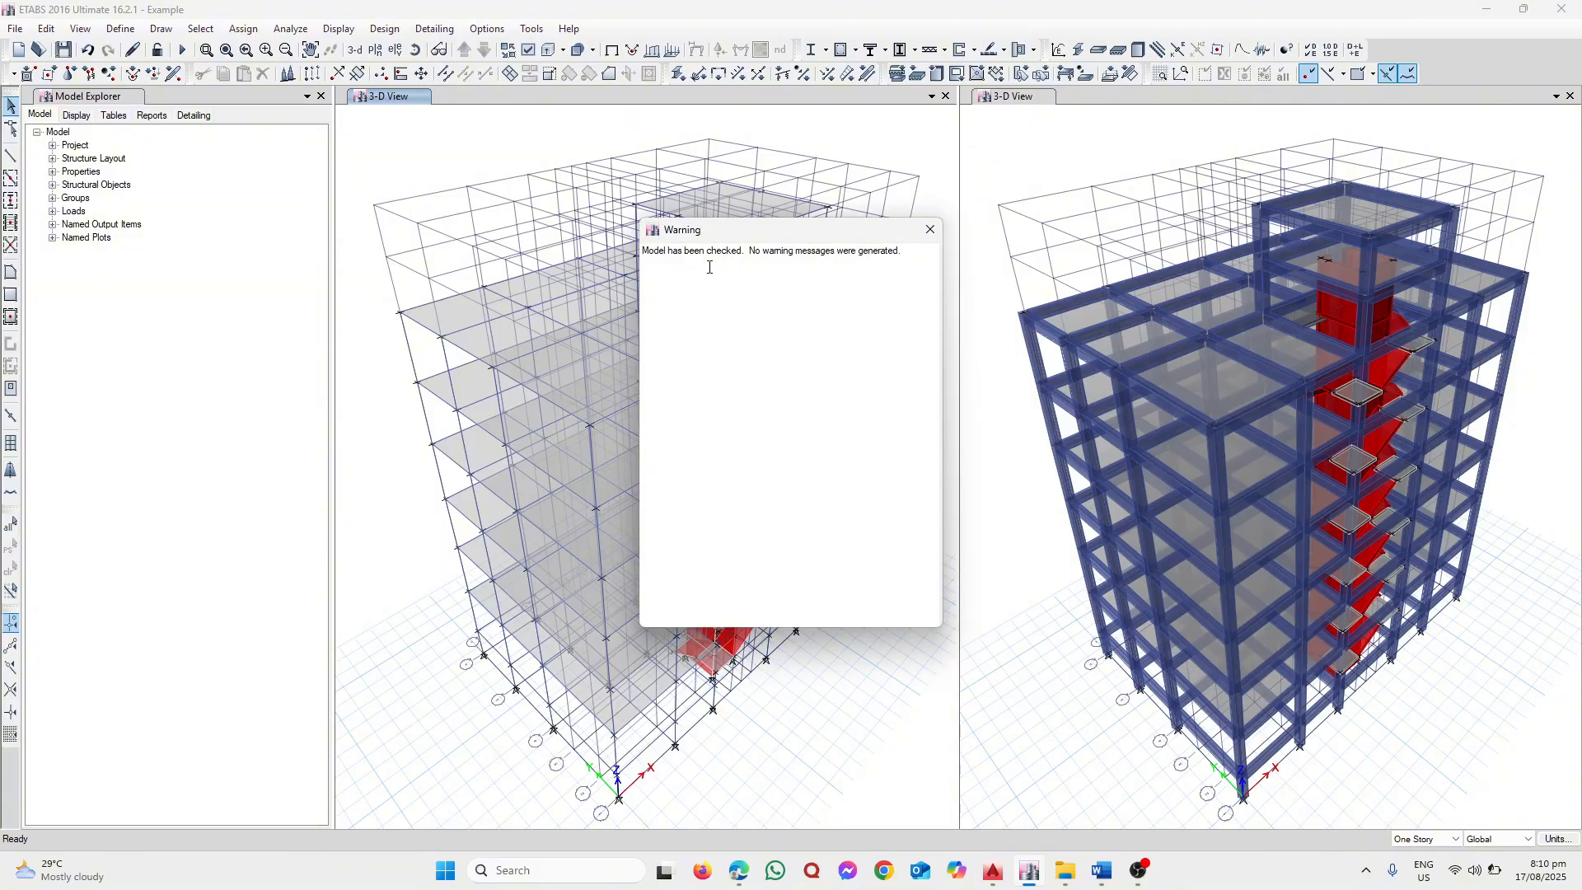
{"action": "left_click_drag", "start_coordinate": [746, 236], "coordinate": [952, 235]}
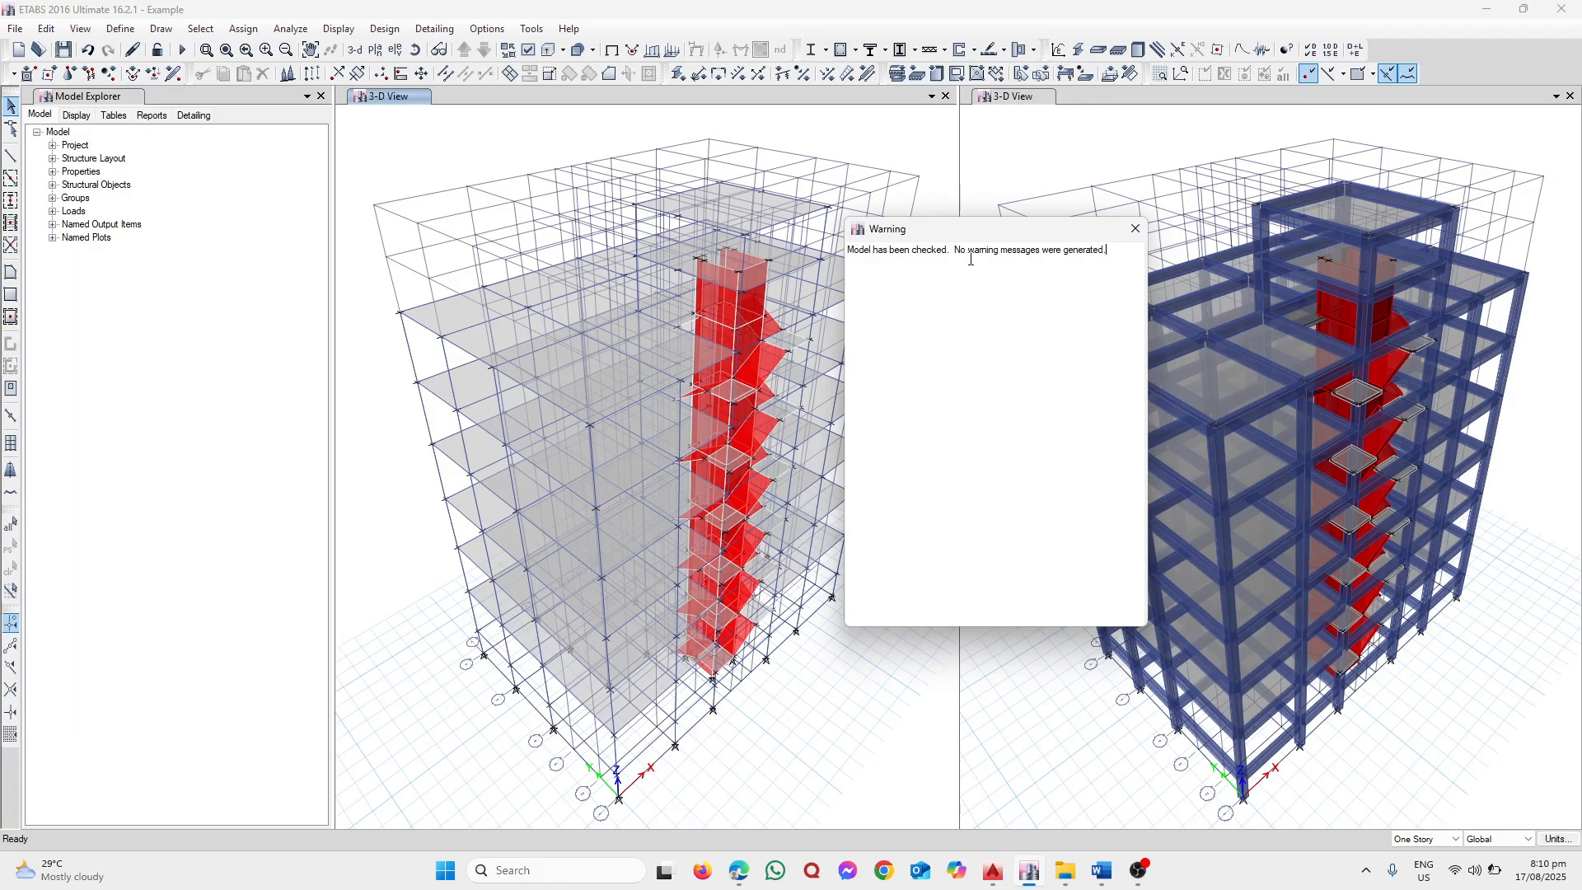
{"action": "left_click", "coordinate": [1136, 228]}
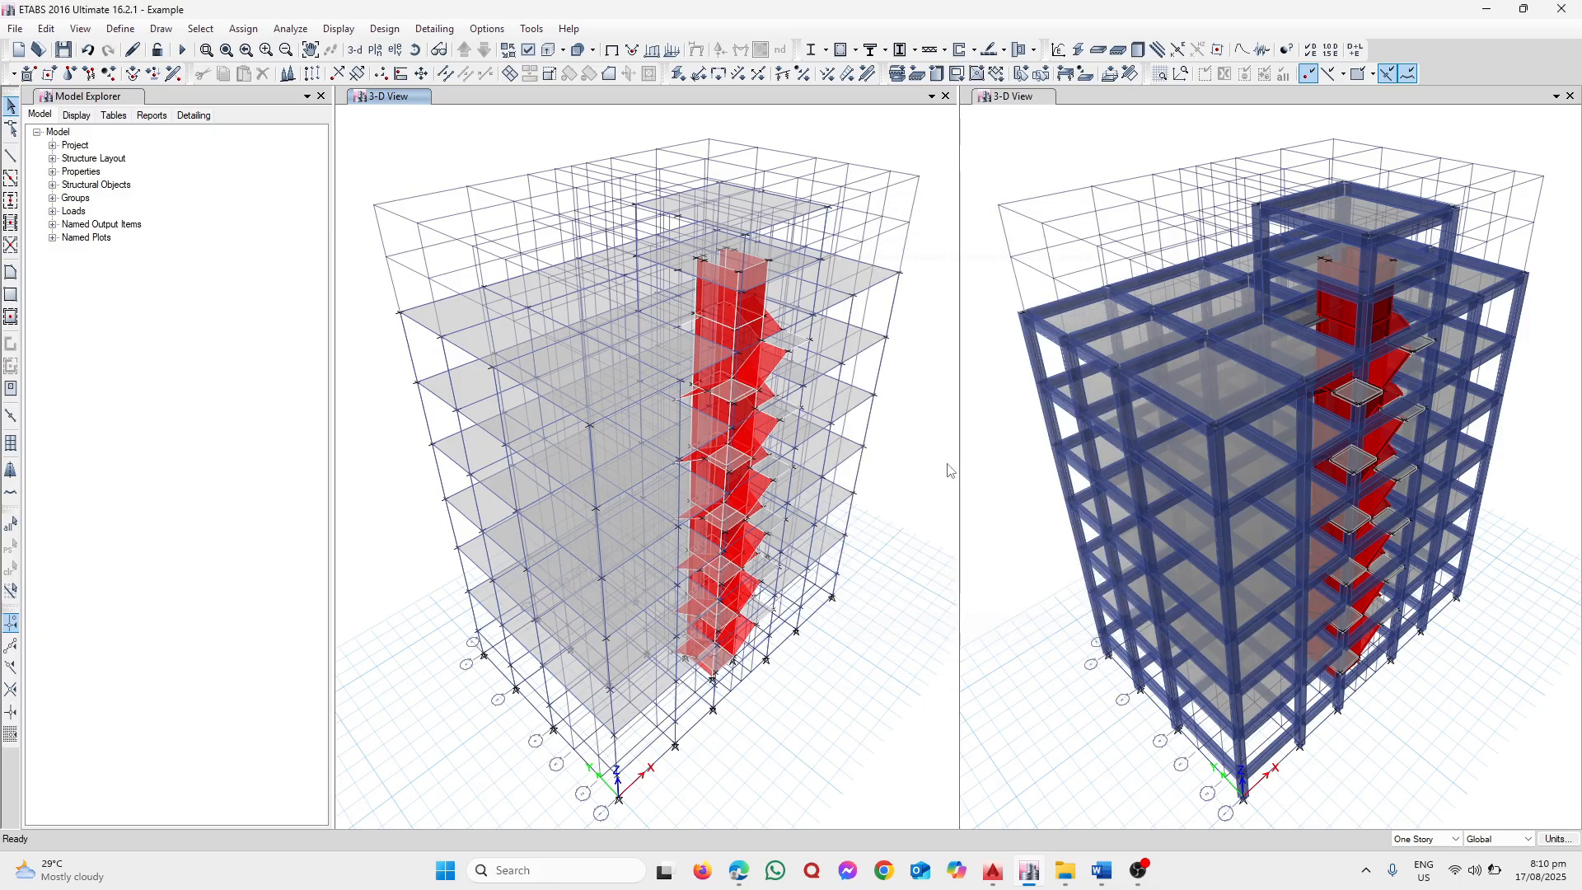
Return to the Word procedure and locate the Check Warning item in the list
{"action": "left_click", "coordinate": [1103, 870]}
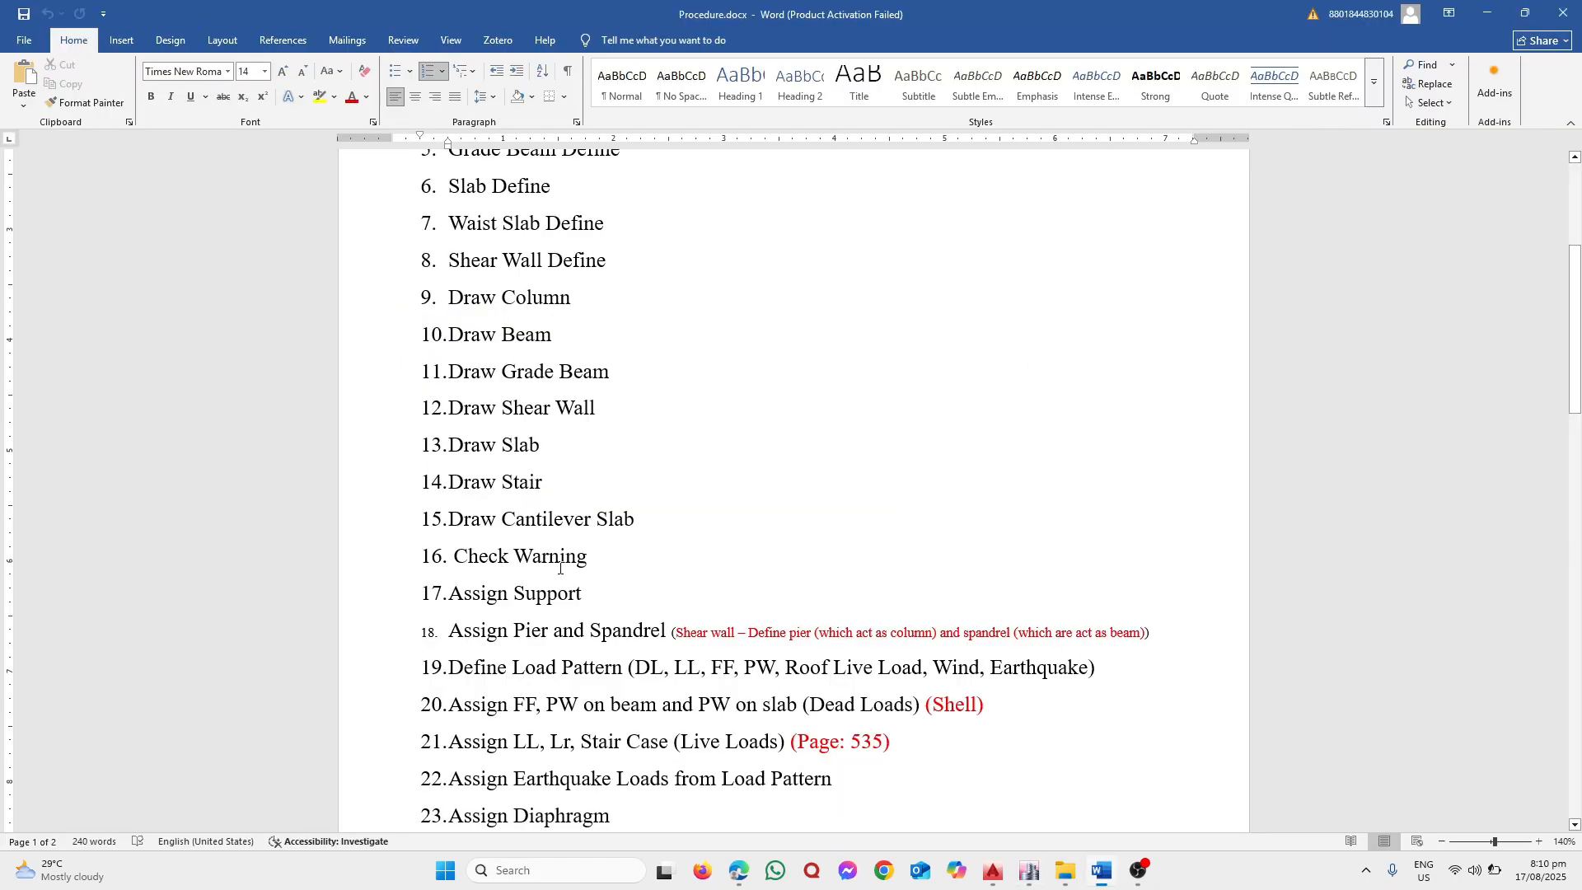
{"action": "left_click_drag", "start_coordinate": [589, 557], "coordinate": [450, 555]}
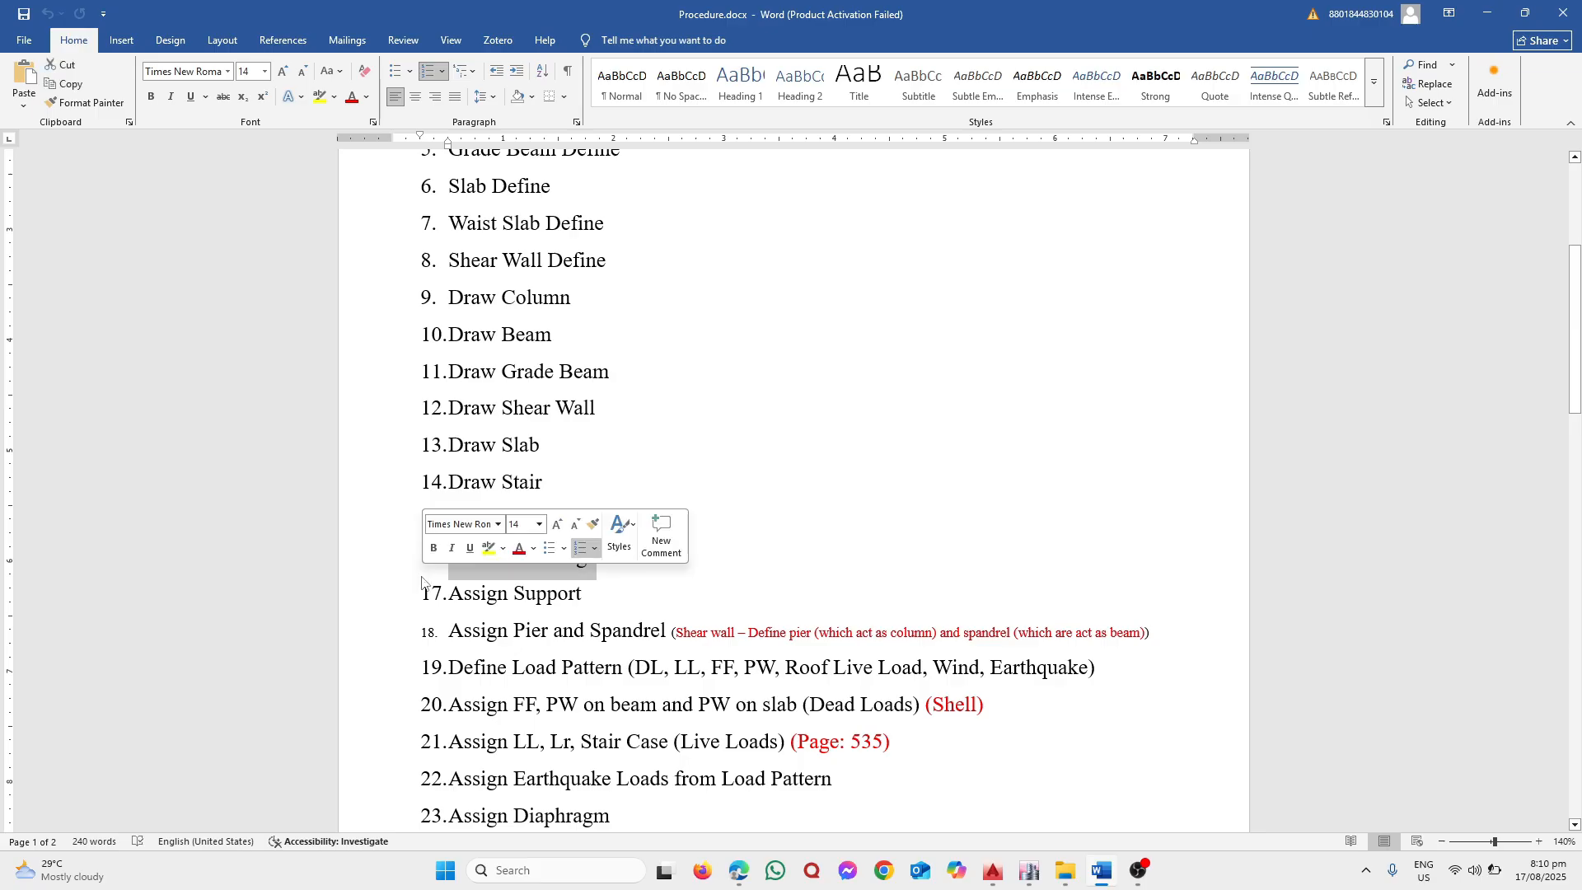
{"action": "left_click", "coordinate": [712, 564]}
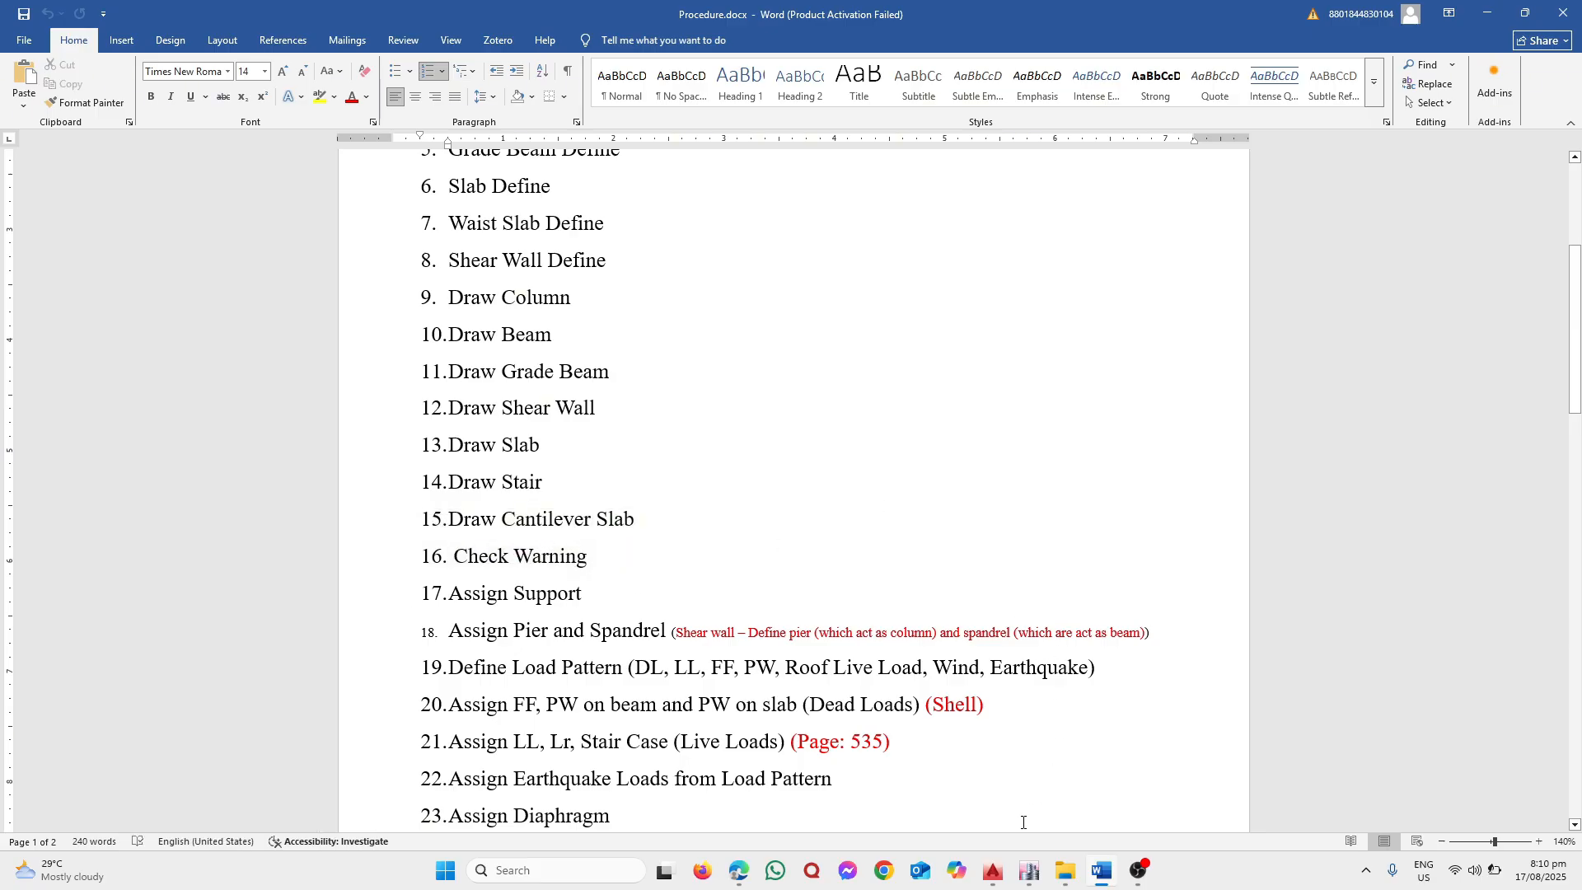
Switch to ETABS and display the Base story plan in place of the active 3-D view
{"action": "left_click", "coordinate": [1030, 873]}
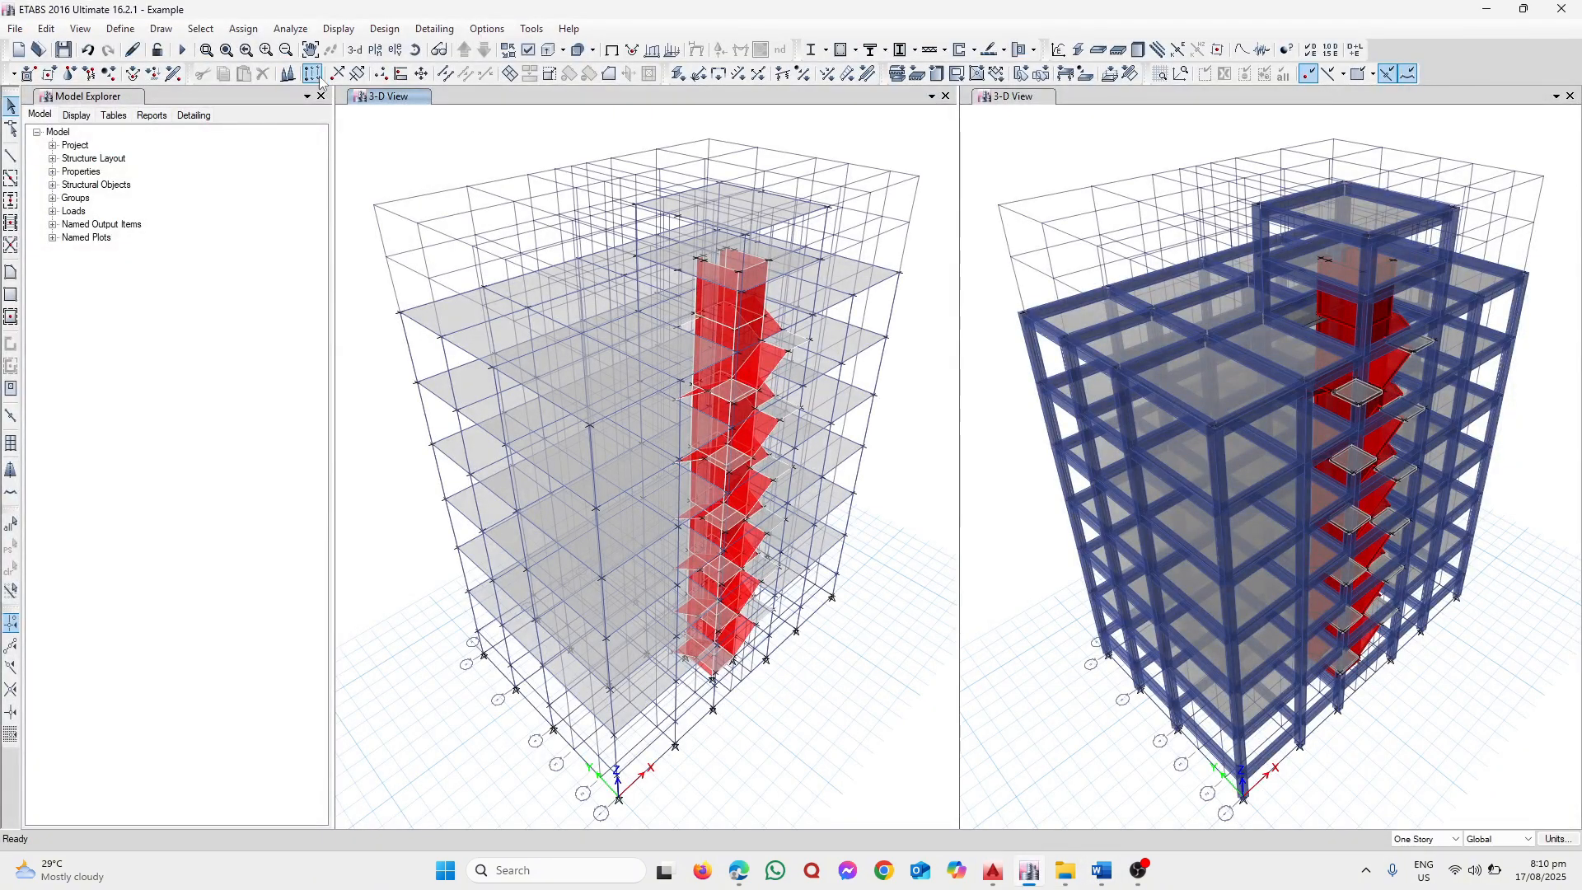
{"action": "left_click", "coordinate": [376, 49]}
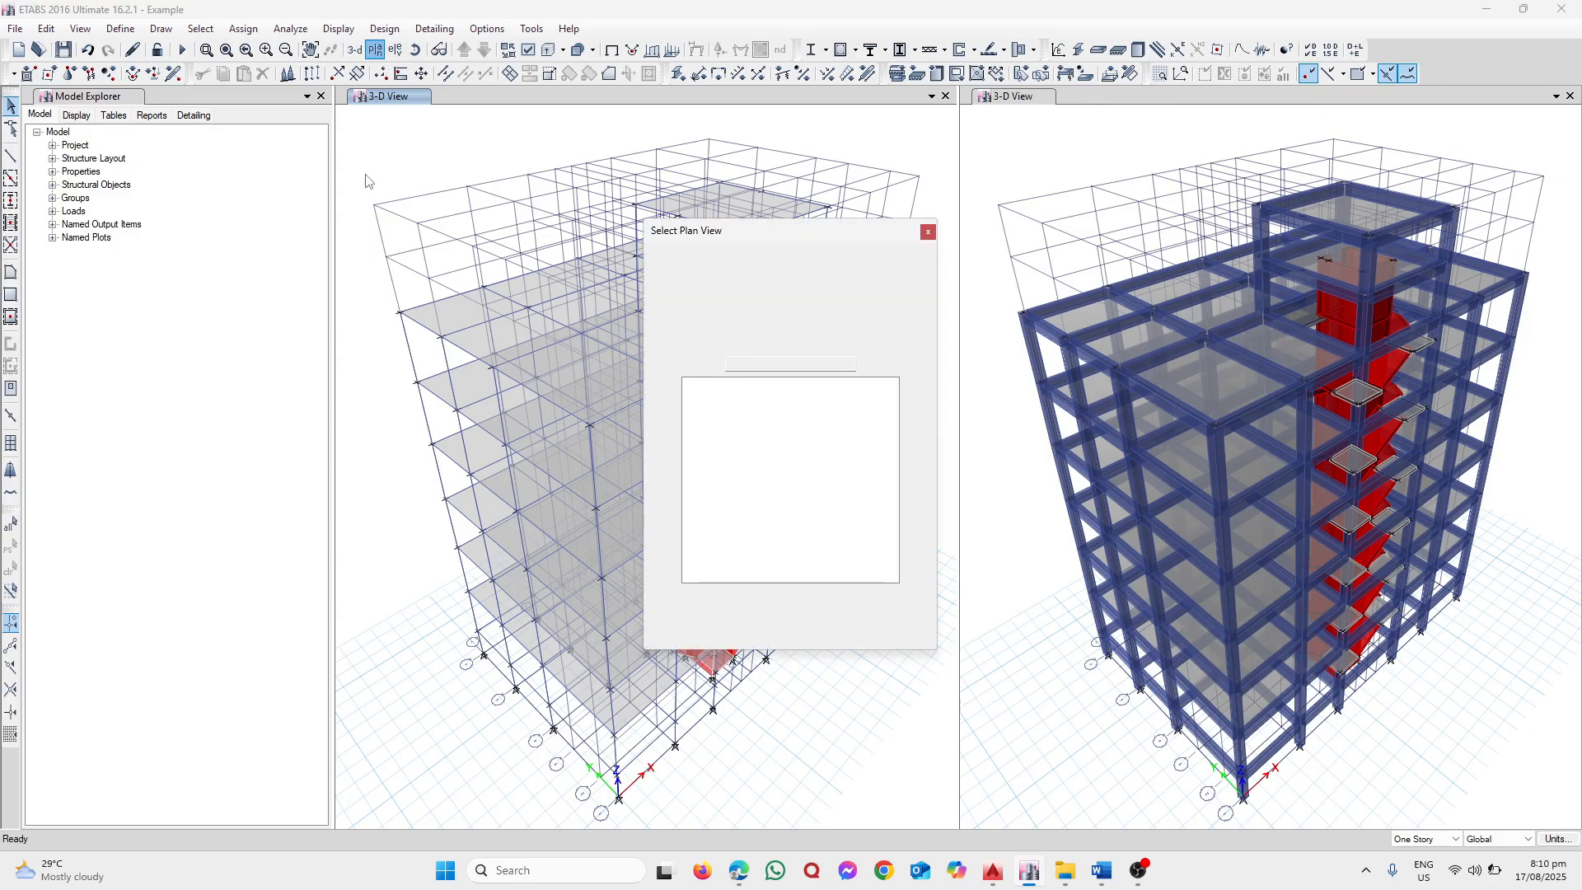
{"action": "left_click", "coordinate": [713, 481]}
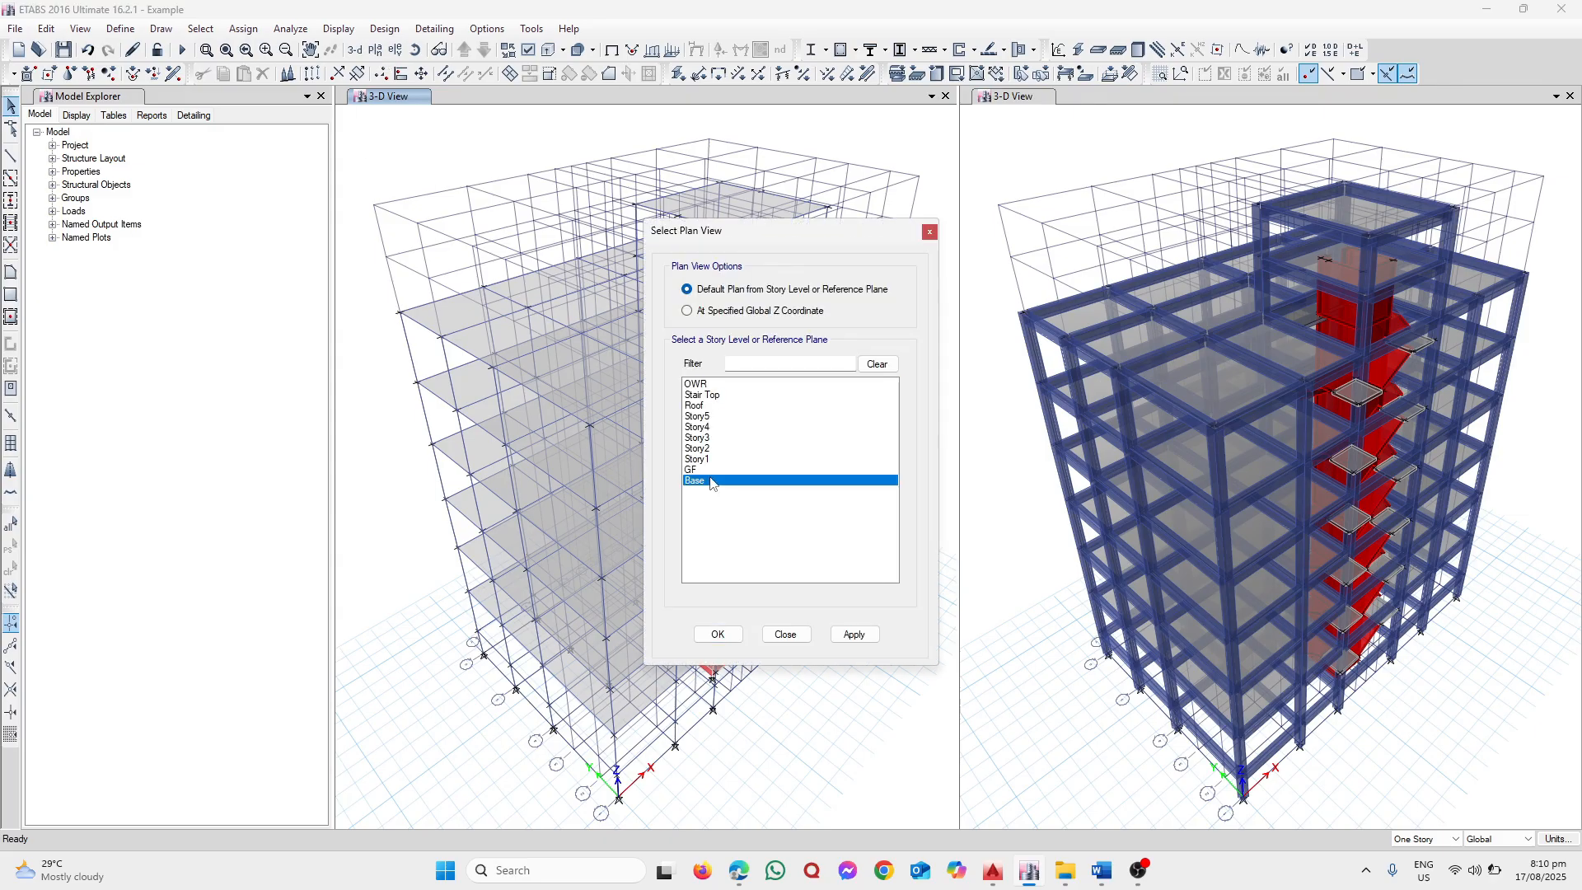
{"action": "left_click", "coordinate": [852, 636]}
{"action": "left_click", "coordinate": [786, 636]}
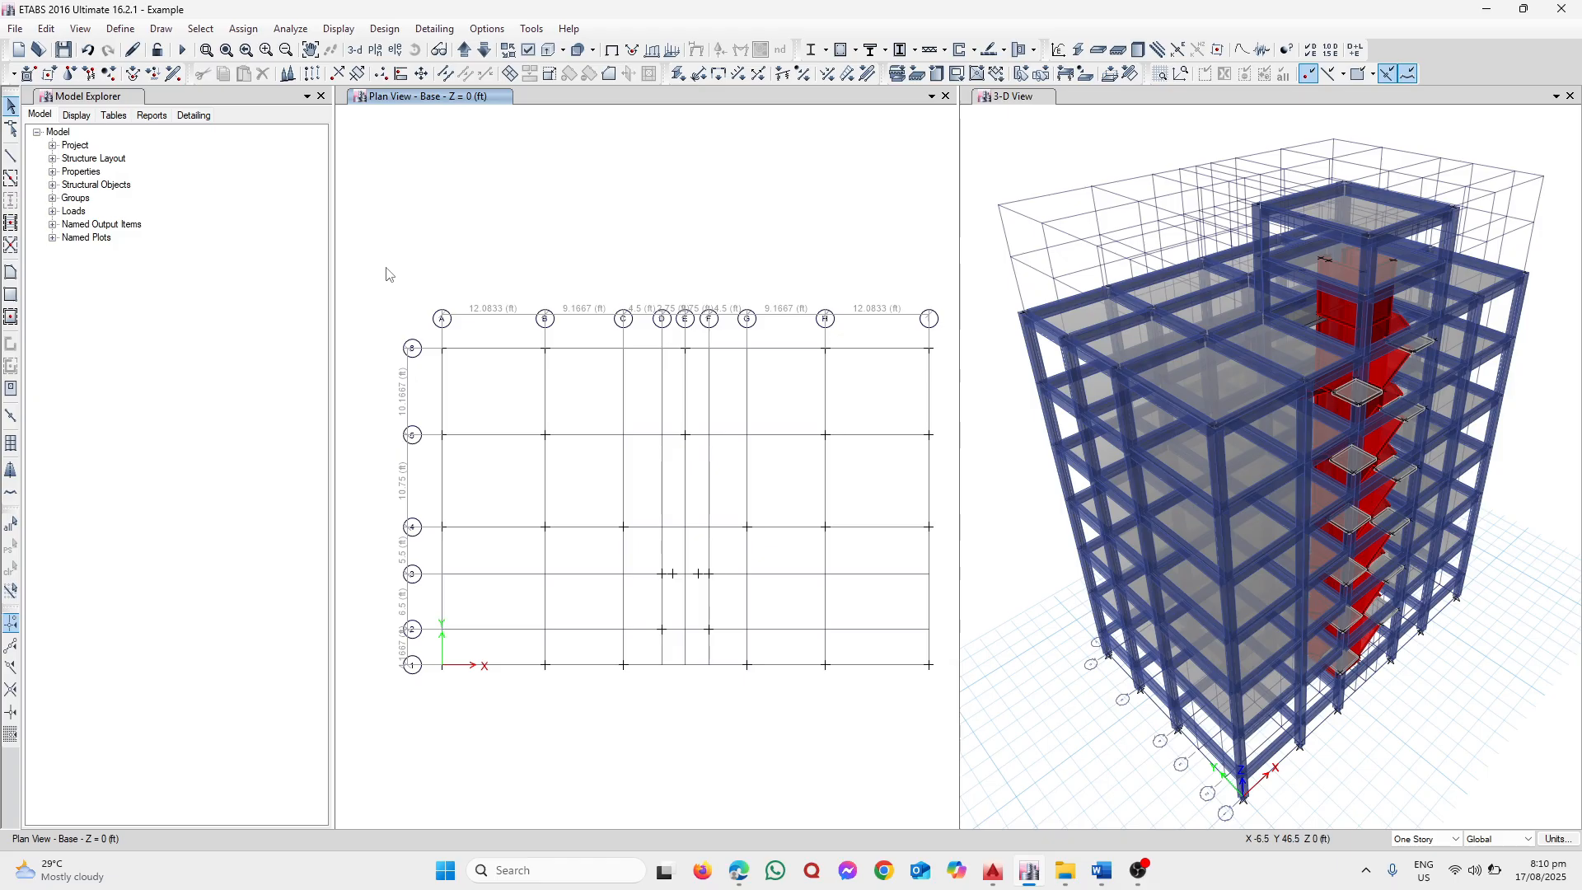
Select all joints on the Base plan and assign fixed supports restraining all translations and rotations
{"action": "left_click_drag", "start_coordinate": [380, 268], "coordinate": [949, 715]}
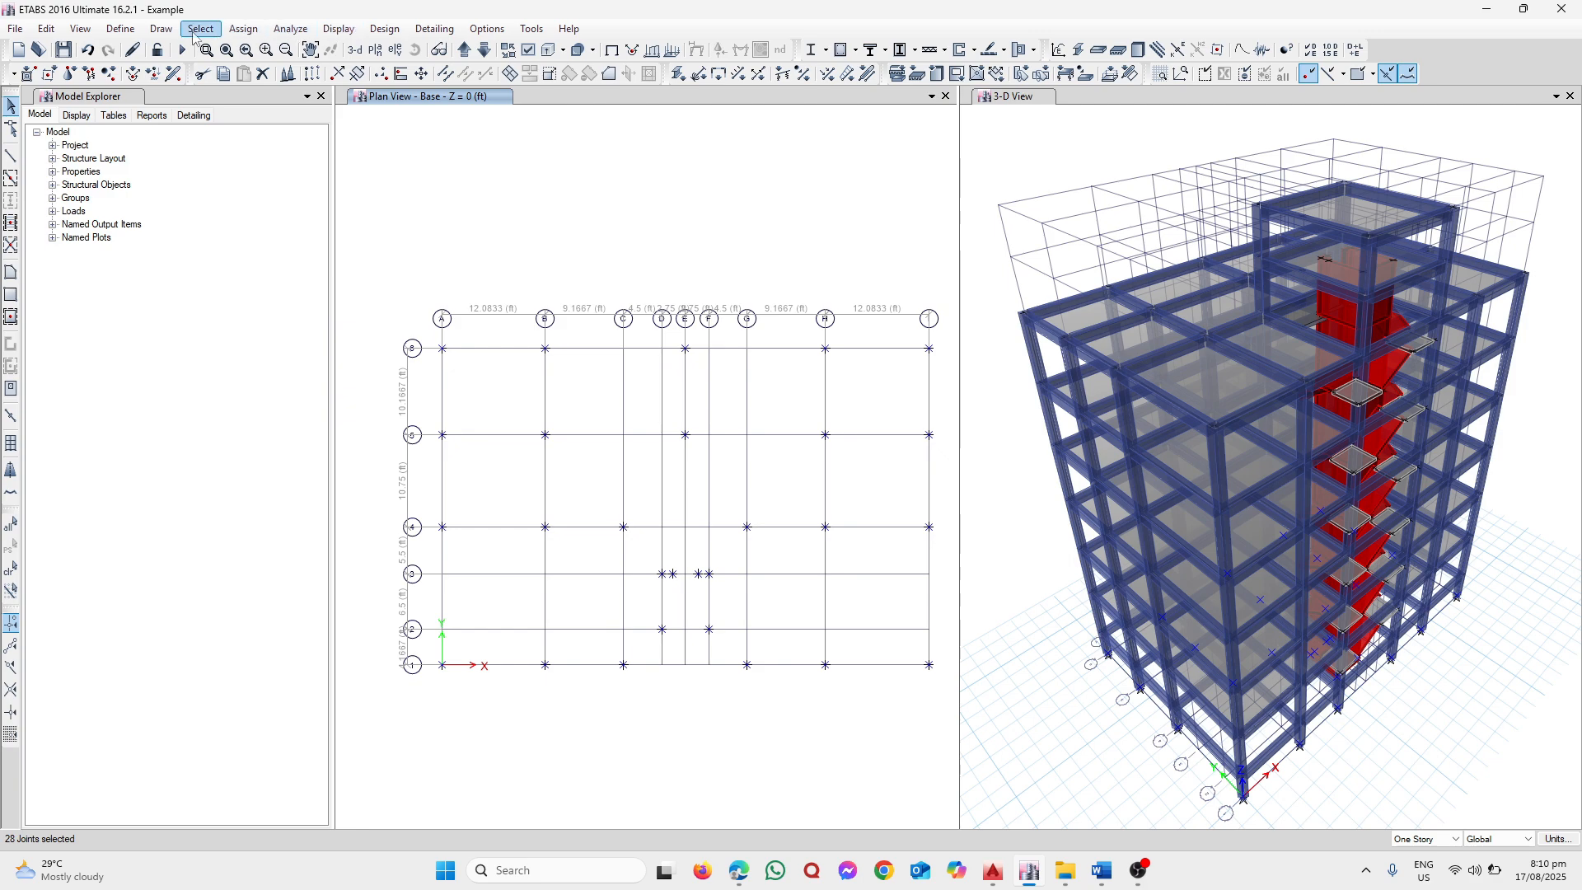
{"action": "left_click", "coordinate": [243, 29]}
{"action": "mouse_move", "coordinate": [269, 51]}
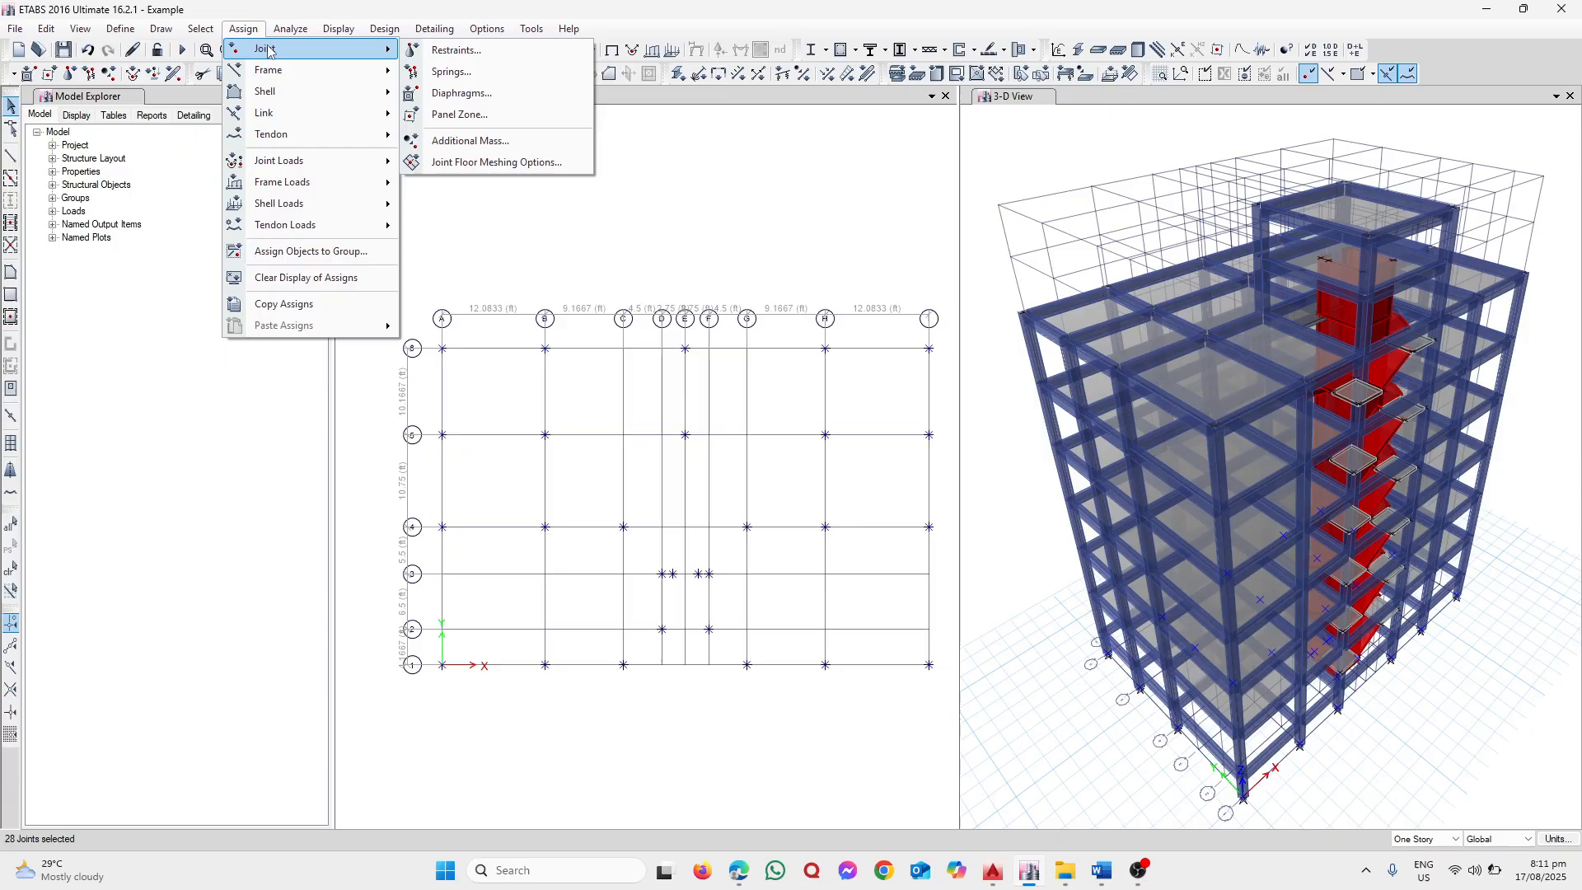
{"action": "left_click", "coordinate": [445, 70]}
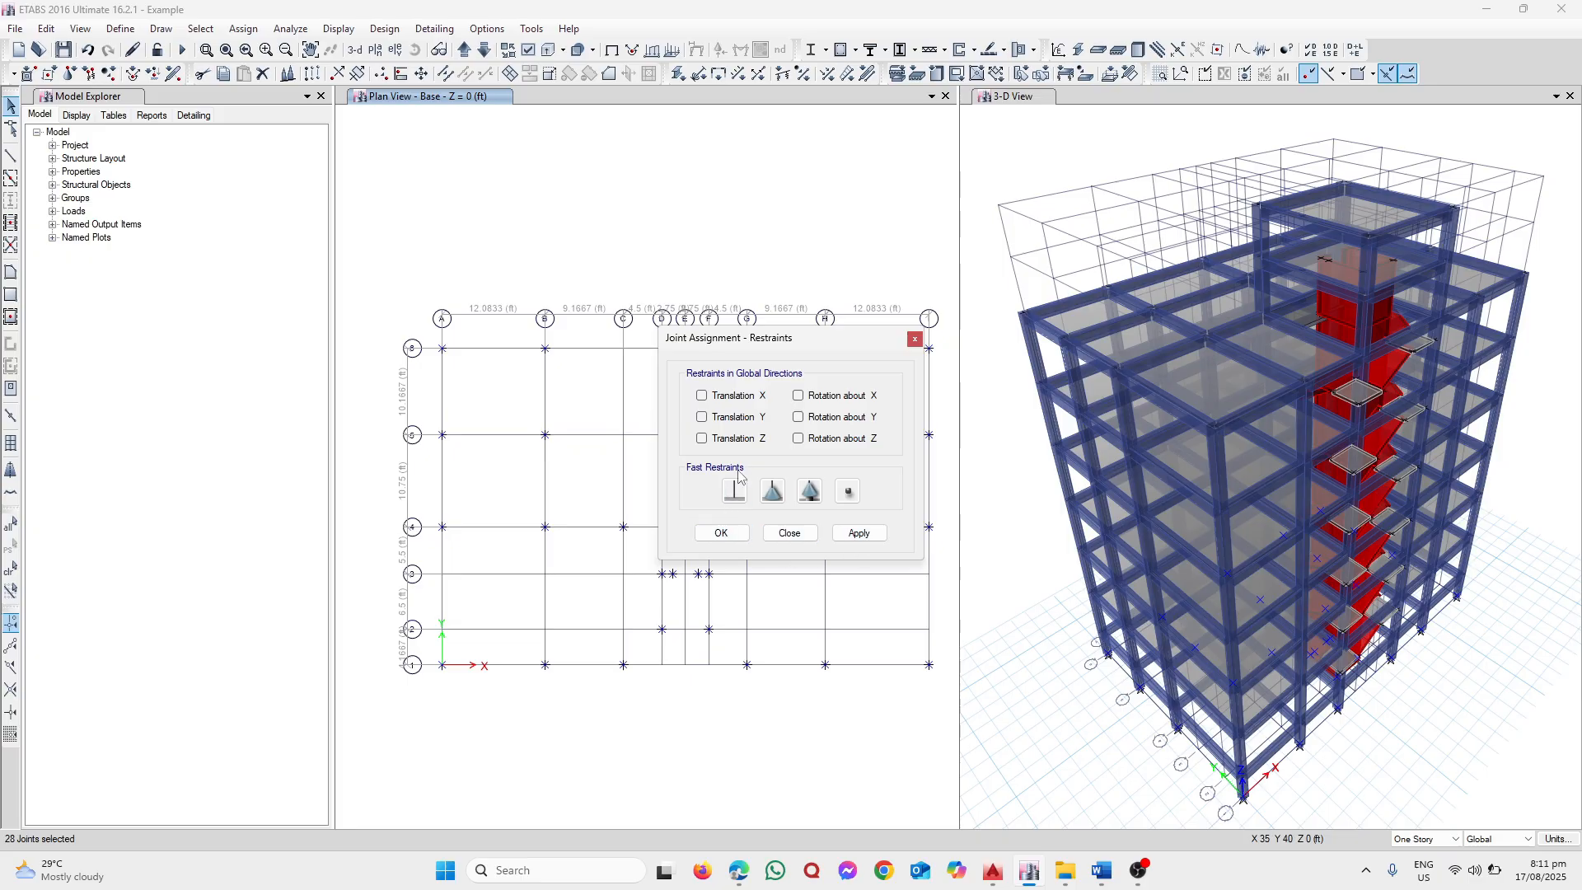
{"action": "left_click", "coordinate": [737, 497]}
{"action": "left_click", "coordinate": [859, 534]}
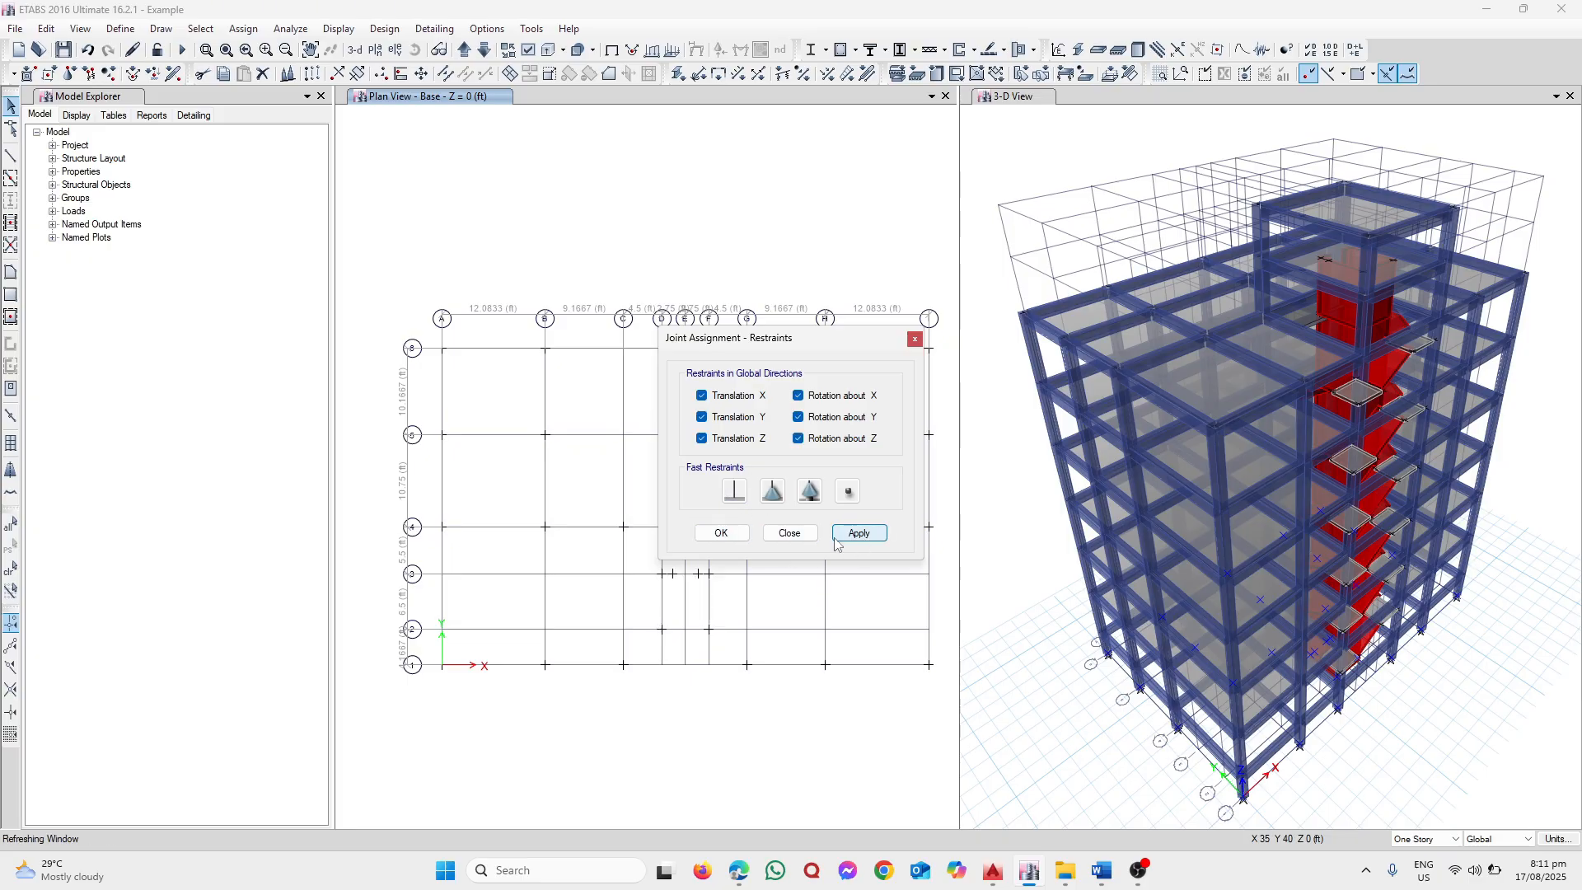
{"action": "left_click", "coordinate": [793, 535]}
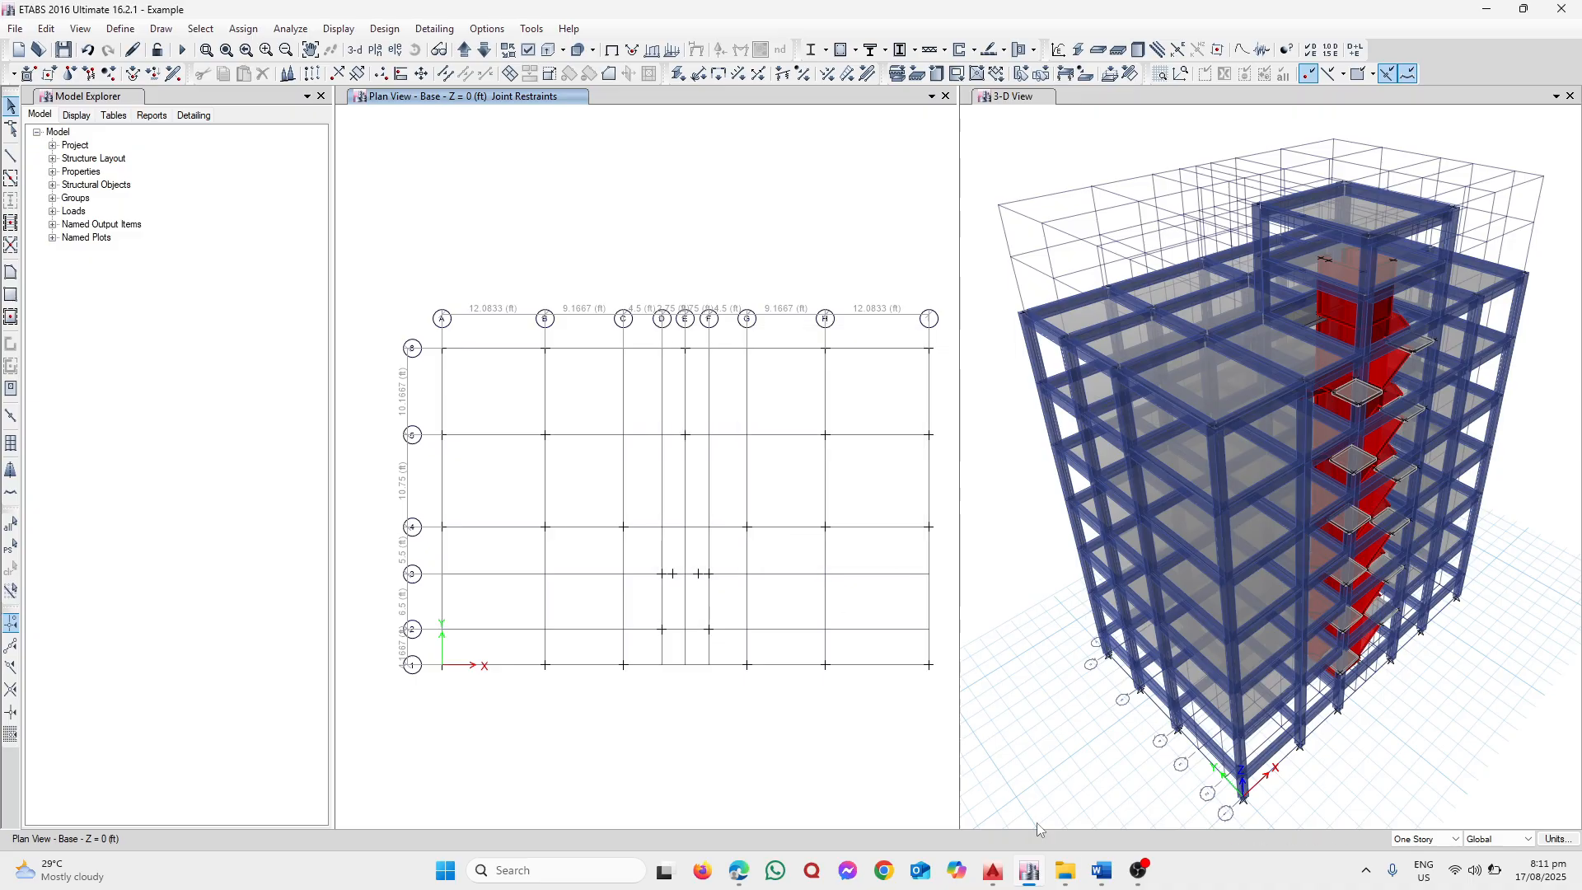
Switch to the Word procedure and review the Assign Support and Assign Pier and Spandrel items
{"action": "left_click", "coordinate": [1102, 870]}
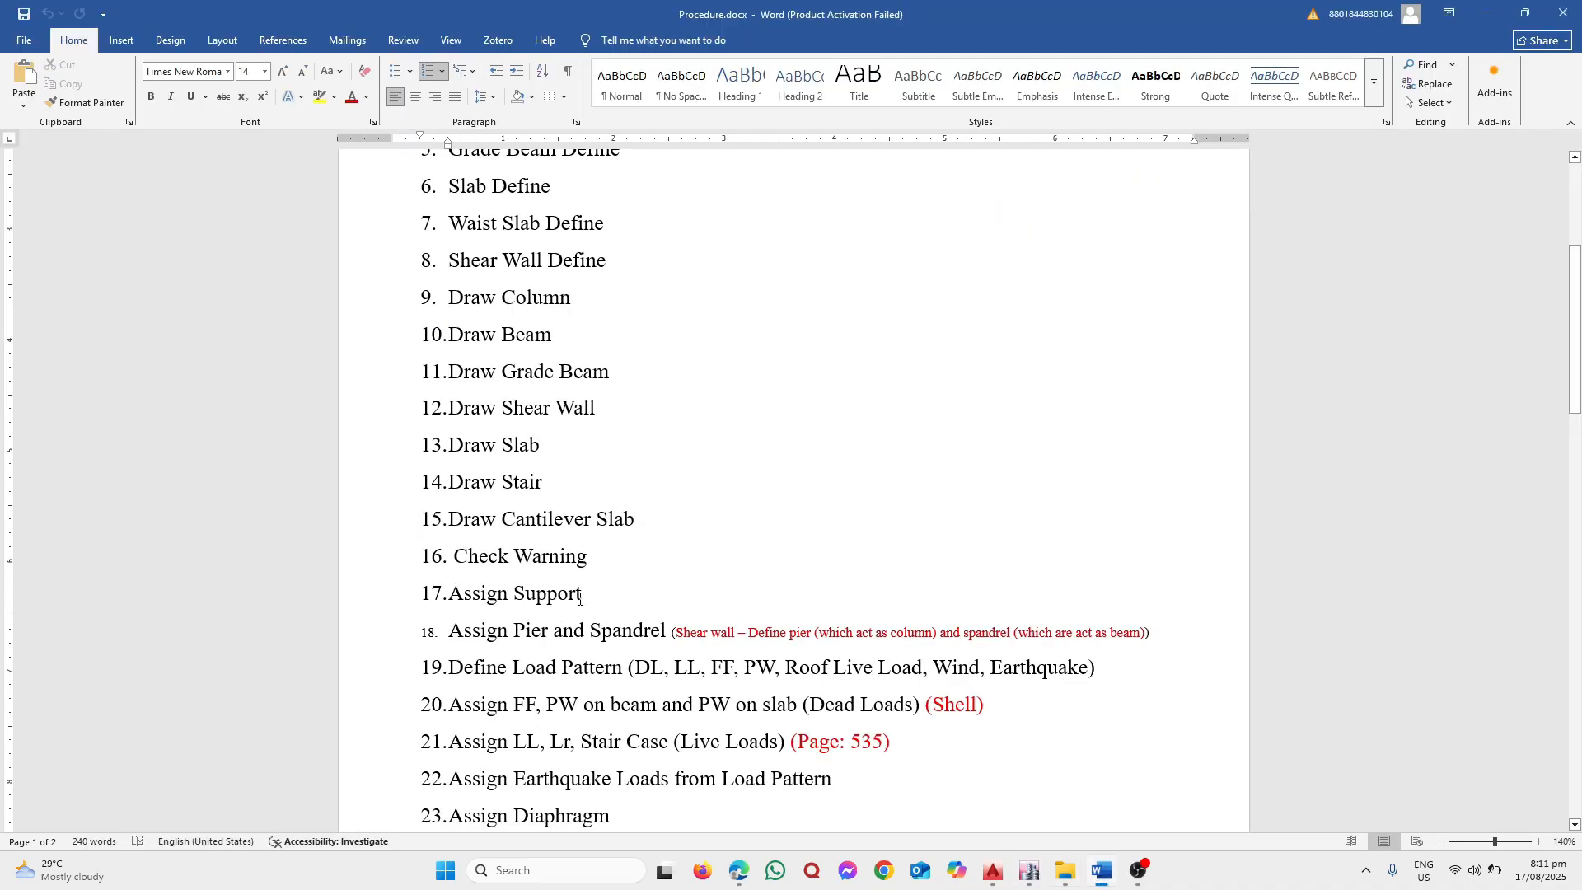
{"action": "left_click_drag", "start_coordinate": [593, 596], "coordinate": [452, 594]}
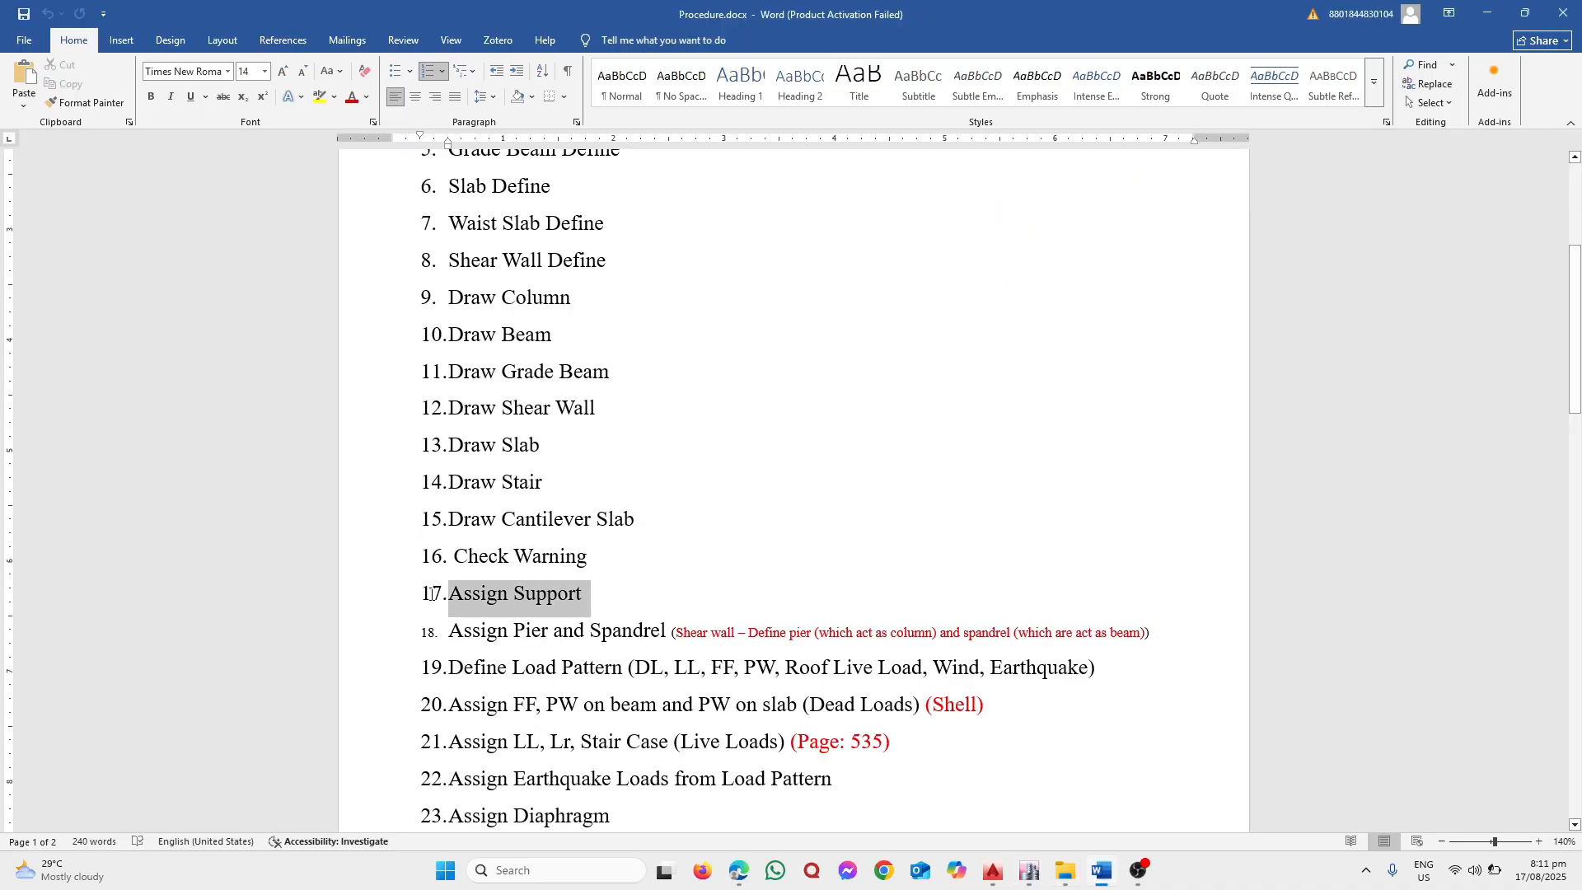
{"action": "left_click", "coordinate": [748, 605]}
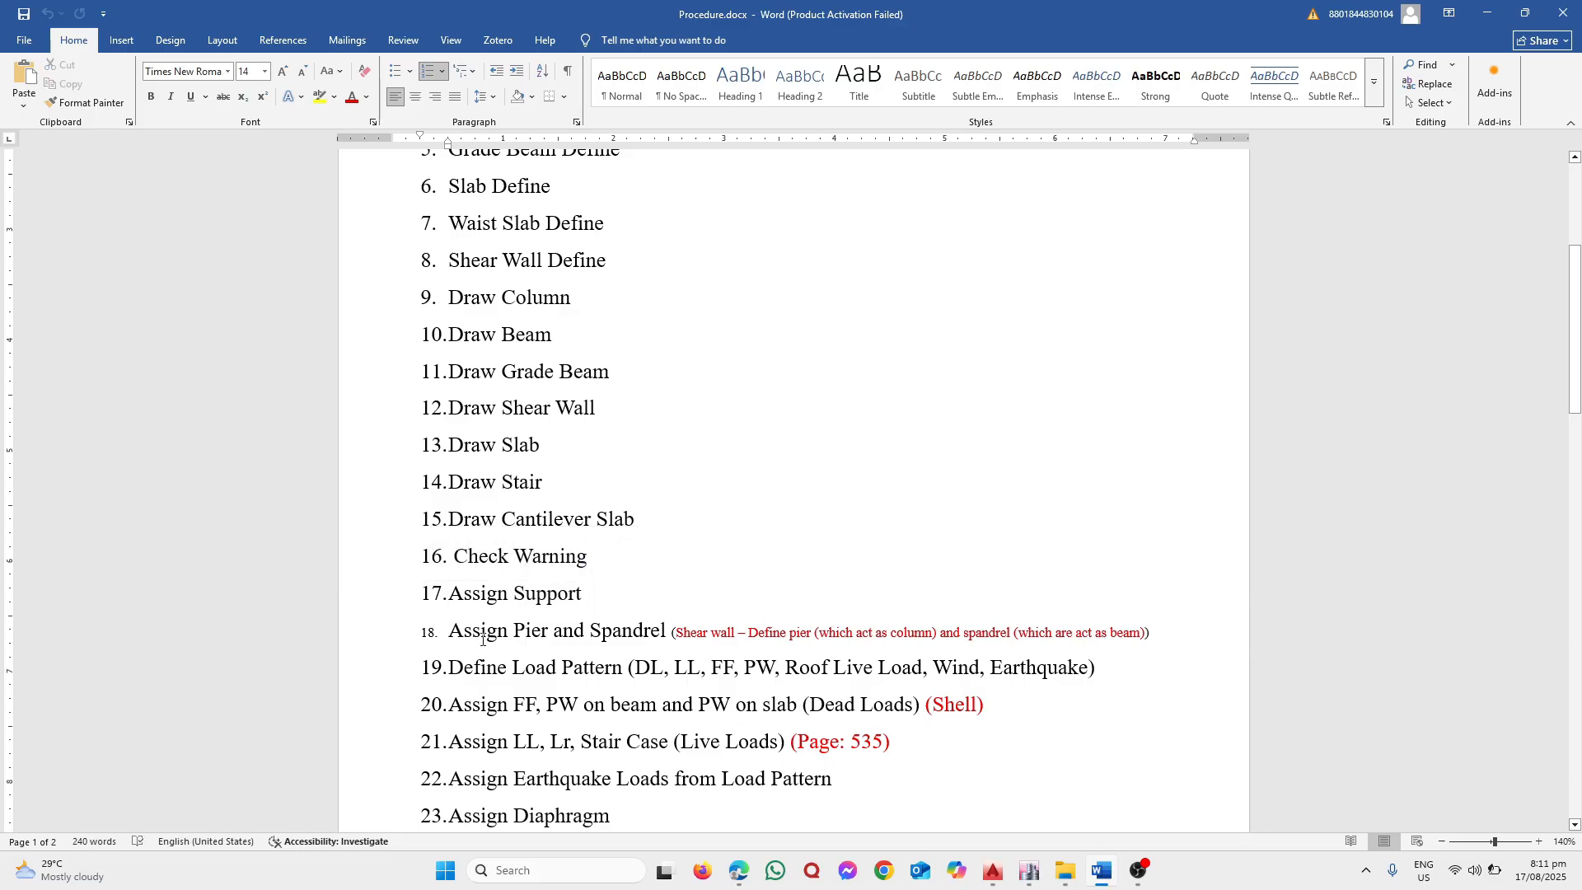
{"action": "left_click_drag", "start_coordinate": [452, 635], "coordinate": [710, 634]}
{"action": "left_click", "coordinate": [769, 451]}
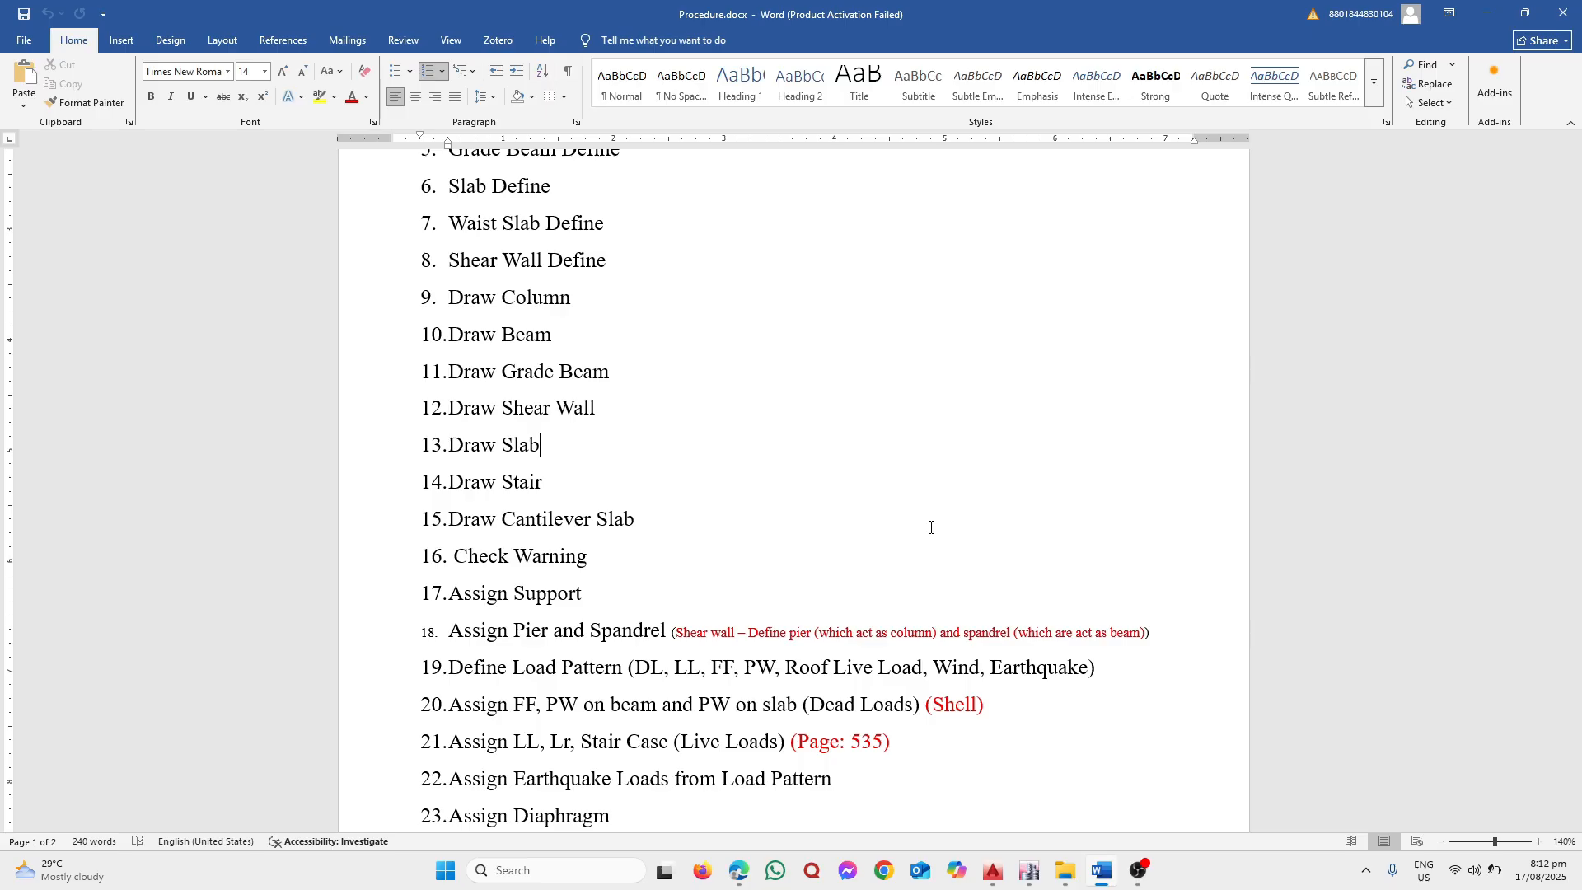
{"action": "double_click", "coordinate": [595, 631]}
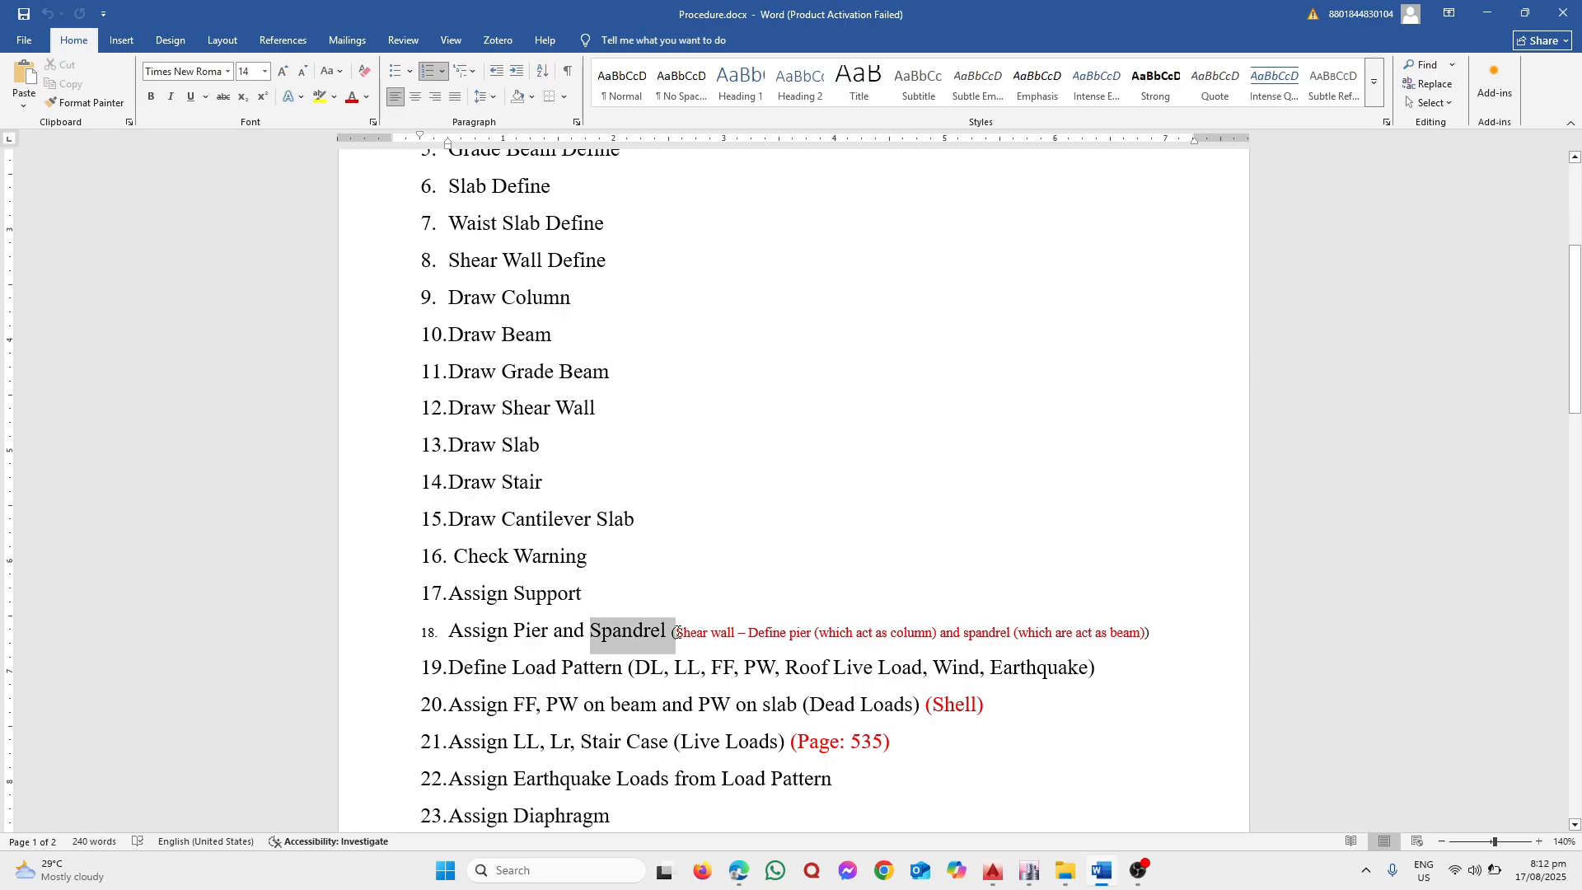
{"action": "left_click", "coordinate": [911, 443]}
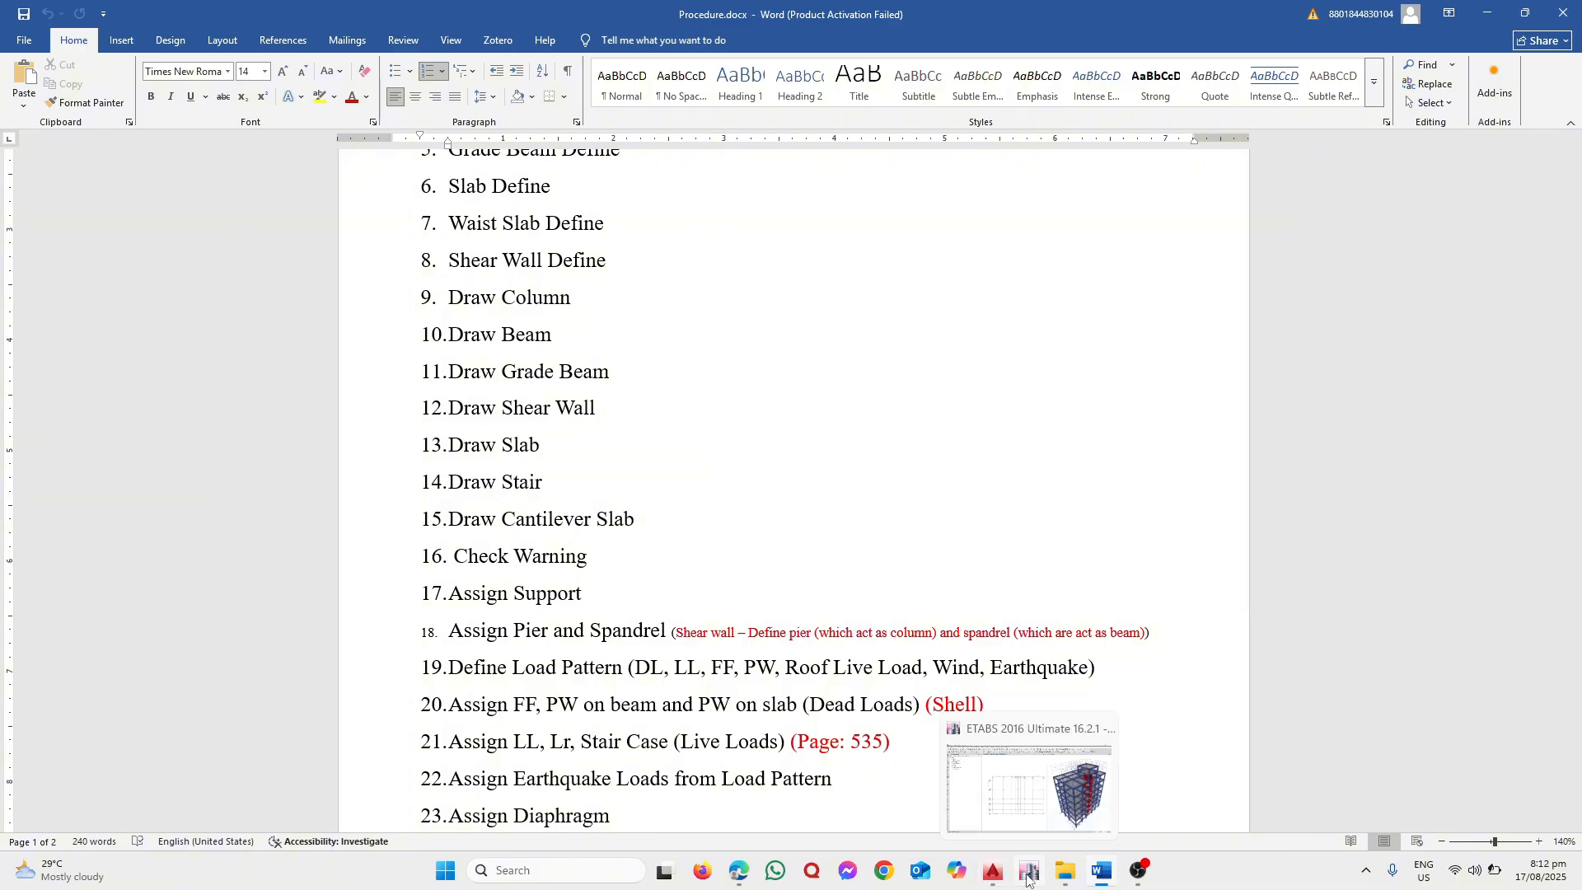
Switch to ETABS and display the 3-D view in place of the Base plan
{"action": "left_click", "coordinate": [1030, 873]}
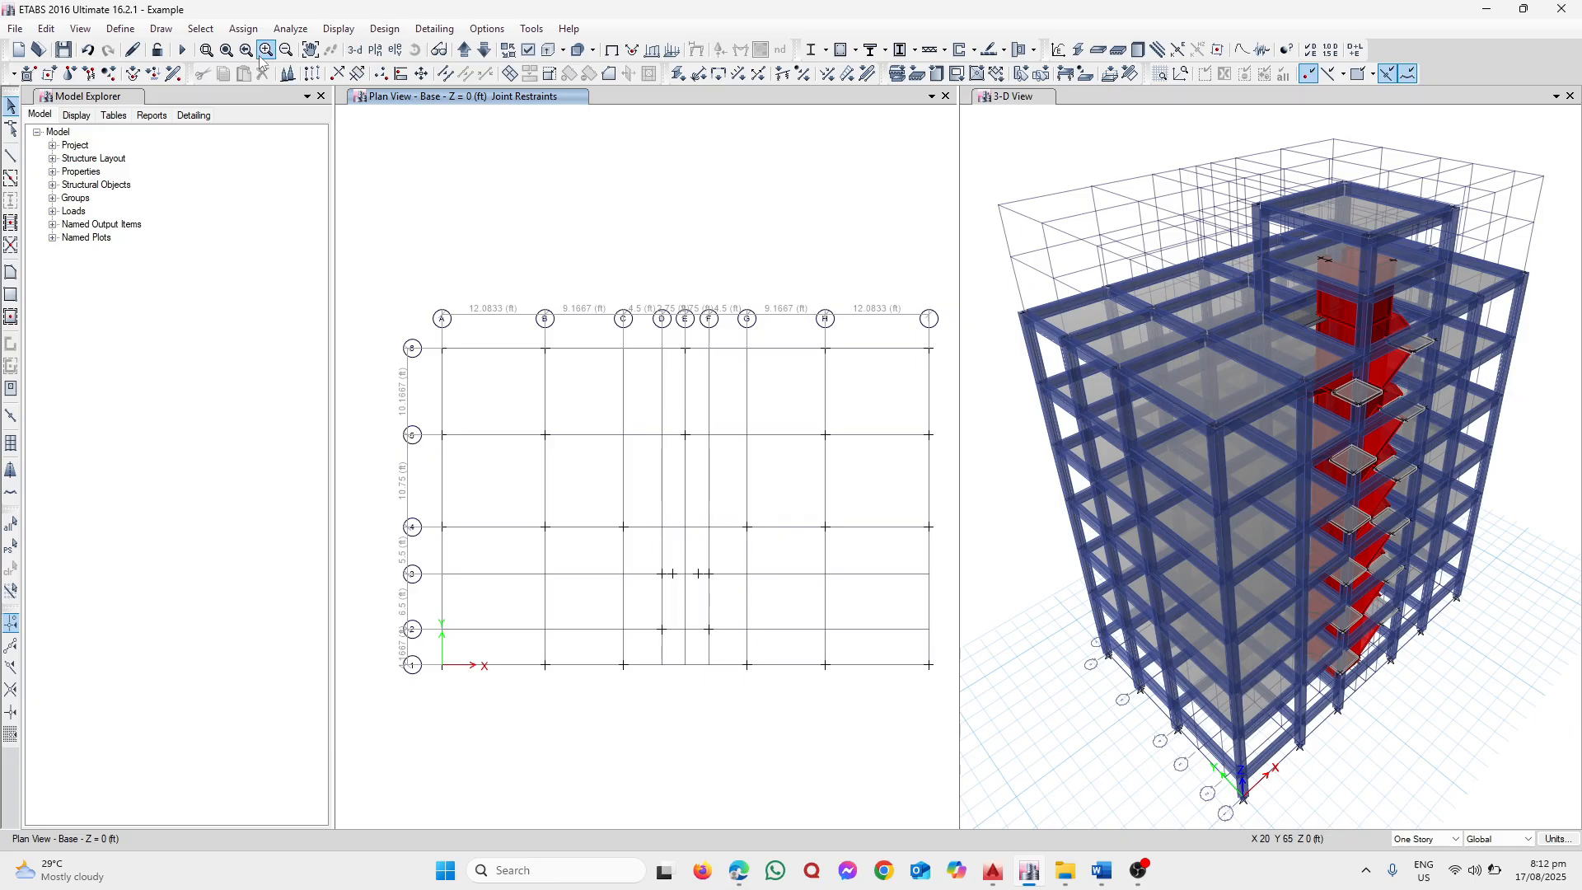
{"action": "left_click", "coordinate": [356, 51]}
{"action": "scroll", "coordinate": [700, 488], "scroll_direction": "up", "scroll_amount": 5}
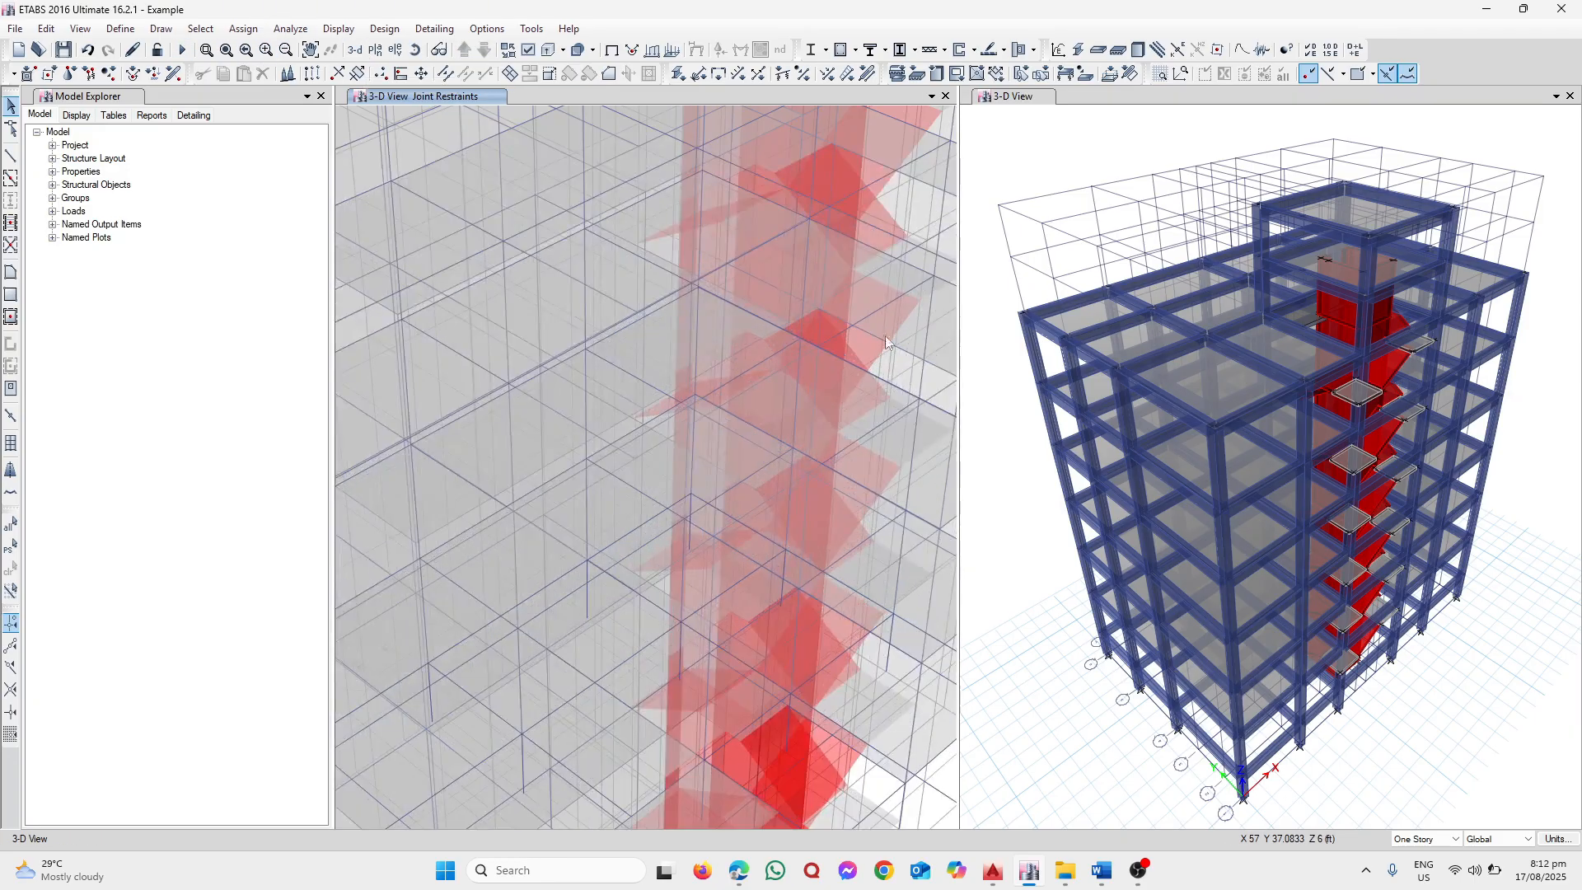
{"action": "scroll", "coordinate": [798, 325], "scroll_direction": "down", "scroll_amount": 6}
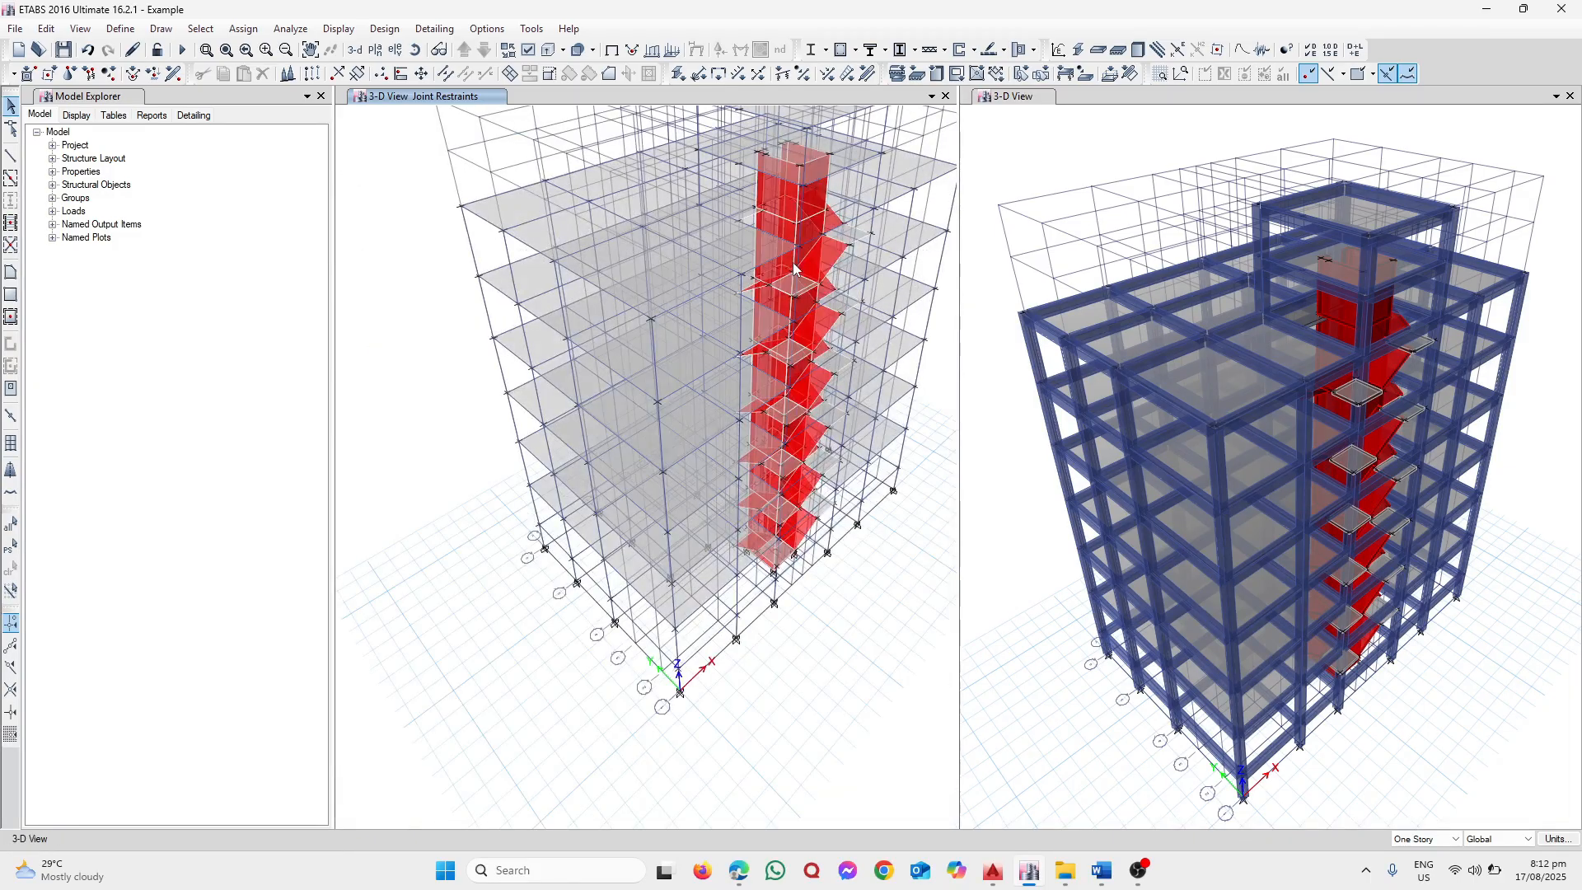
{"action": "scroll", "coordinate": [795, 265], "scroll_direction": "up", "scroll_amount": 3}
{"action": "scroll", "coordinate": [788, 234], "scroll_direction": "down", "scroll_amount": 4}
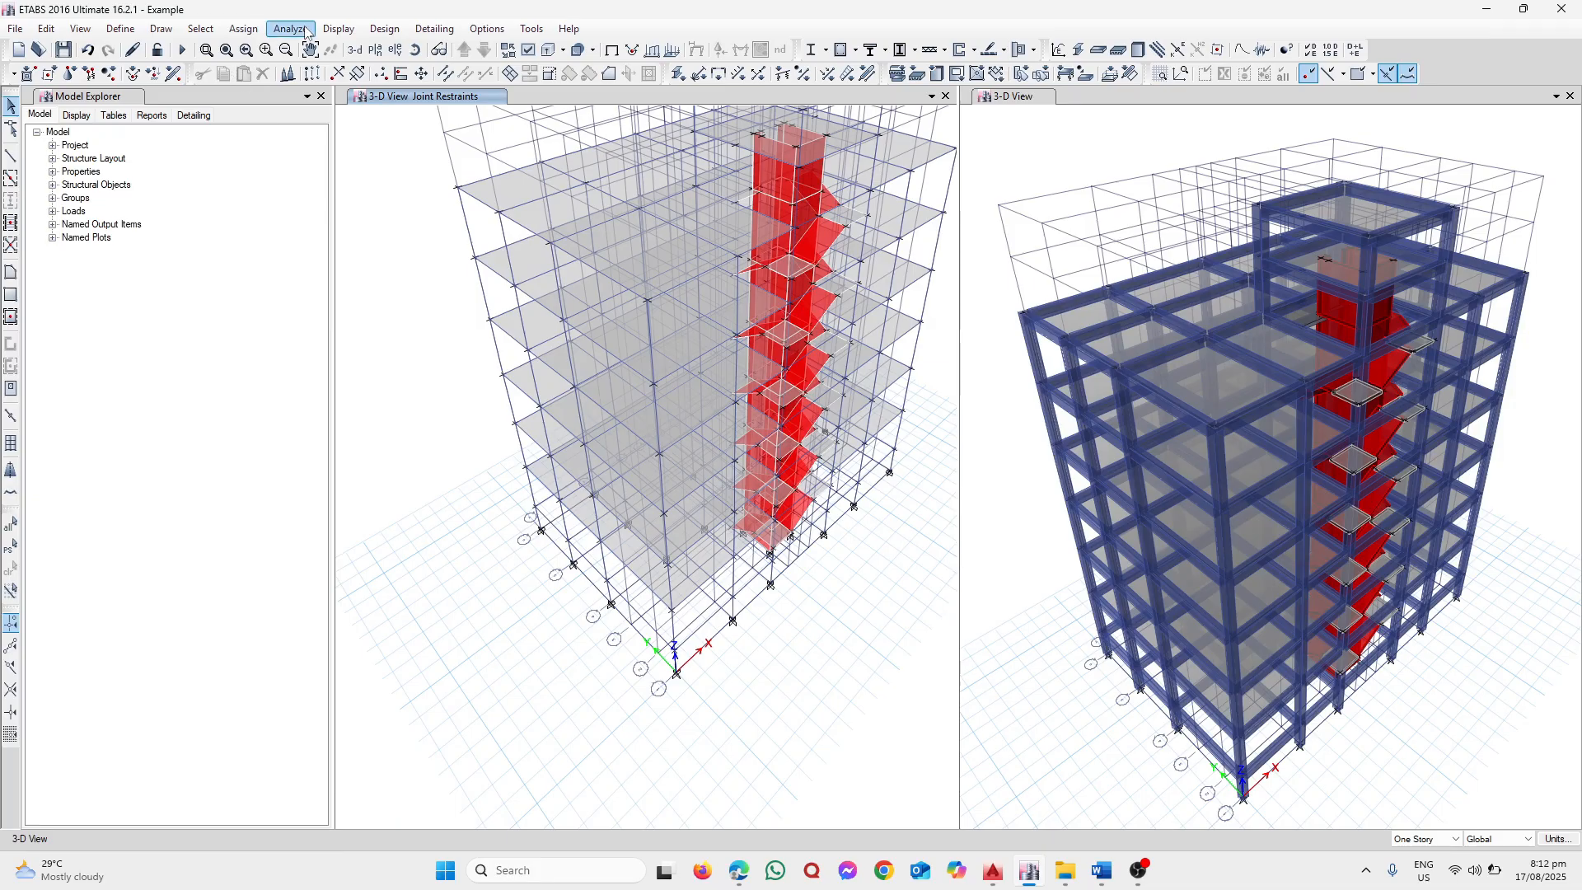
Select all objects of type Walls in the model
{"action": "left_click", "coordinate": [200, 28]}
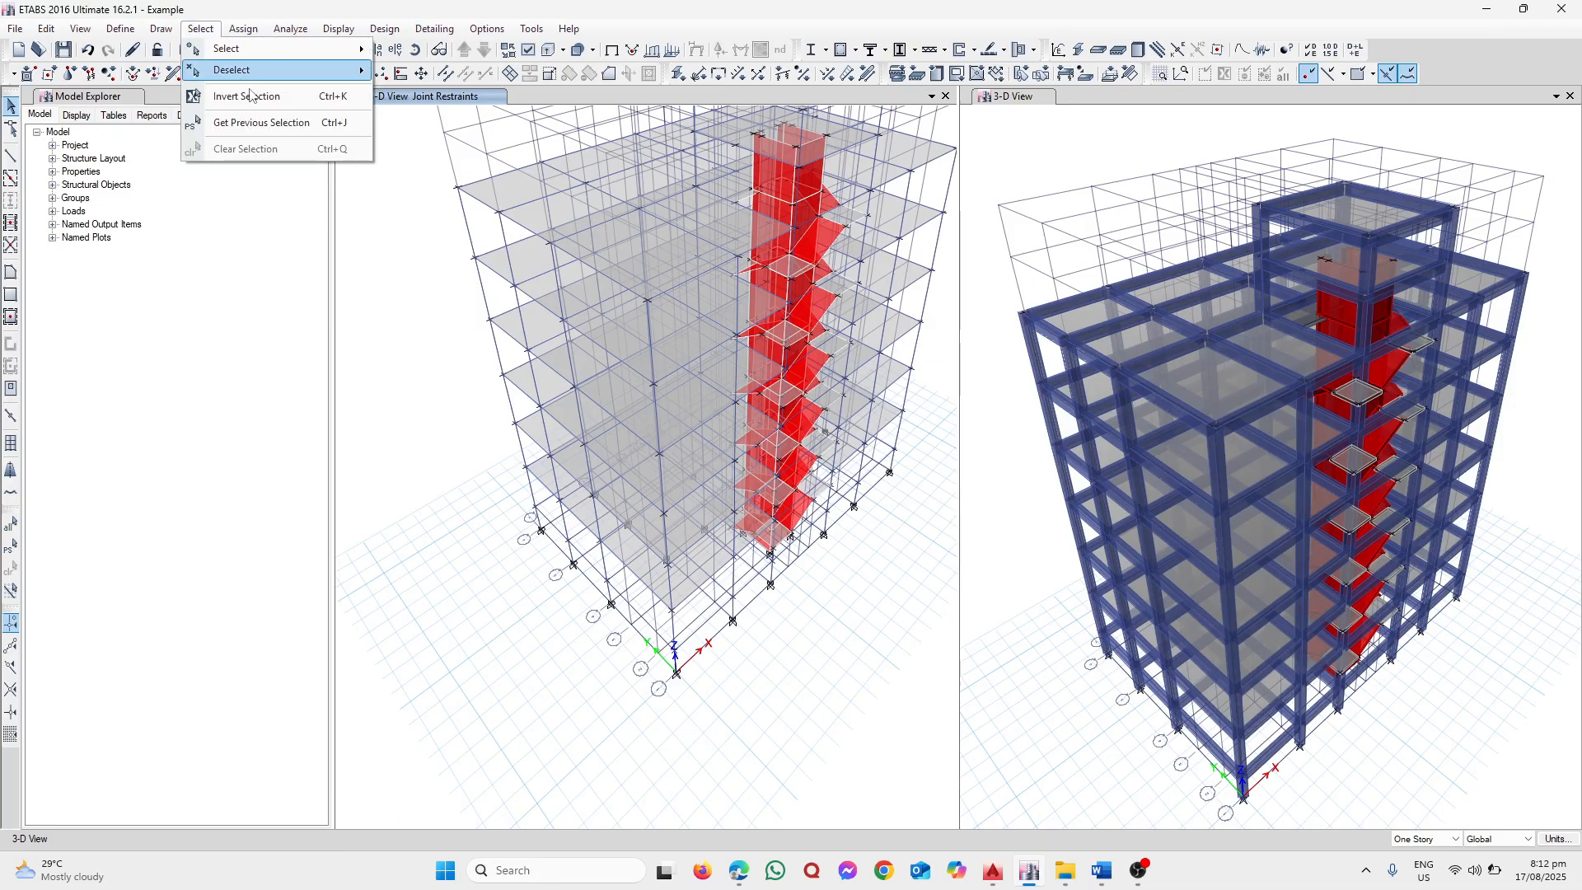
{"action": "mouse_move", "coordinate": [248, 49]}
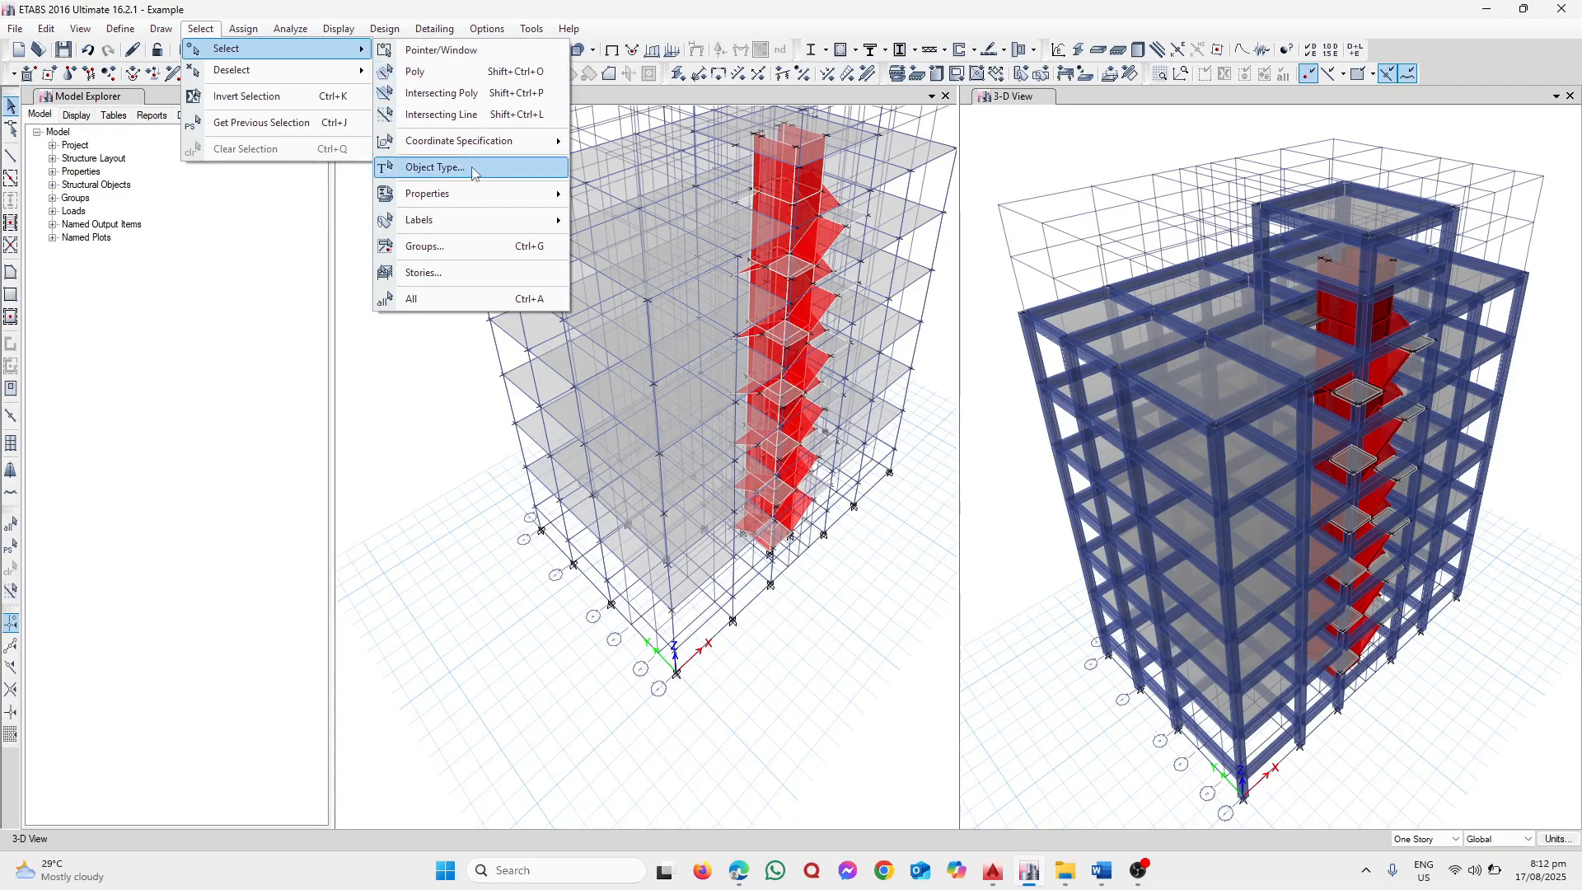
{"action": "left_click", "coordinate": [462, 167]}
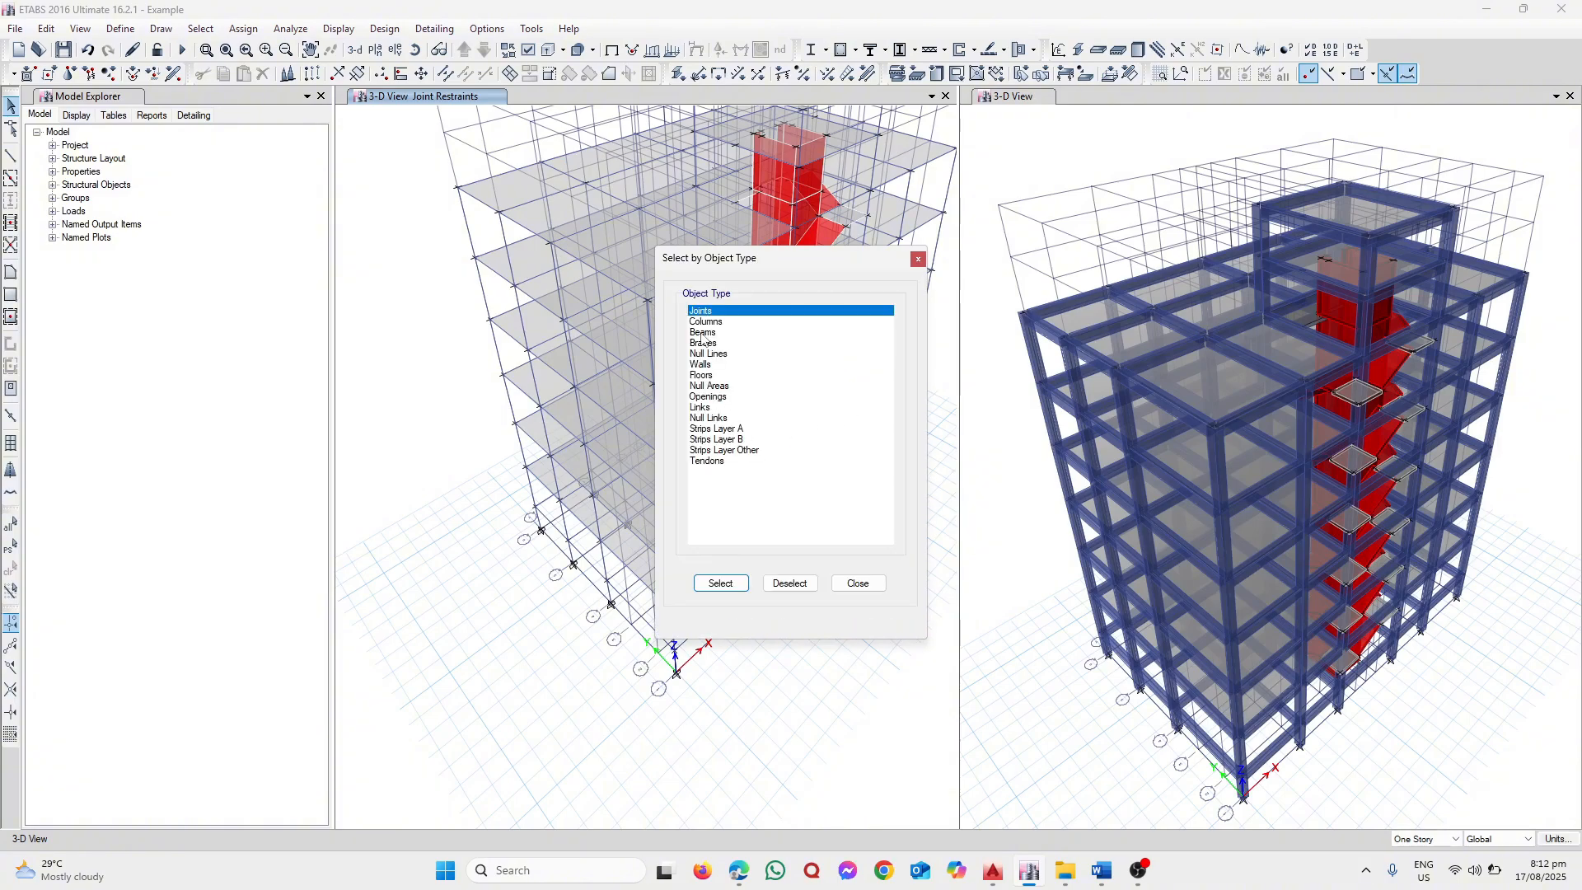
{"action": "left_click", "coordinate": [701, 365]}
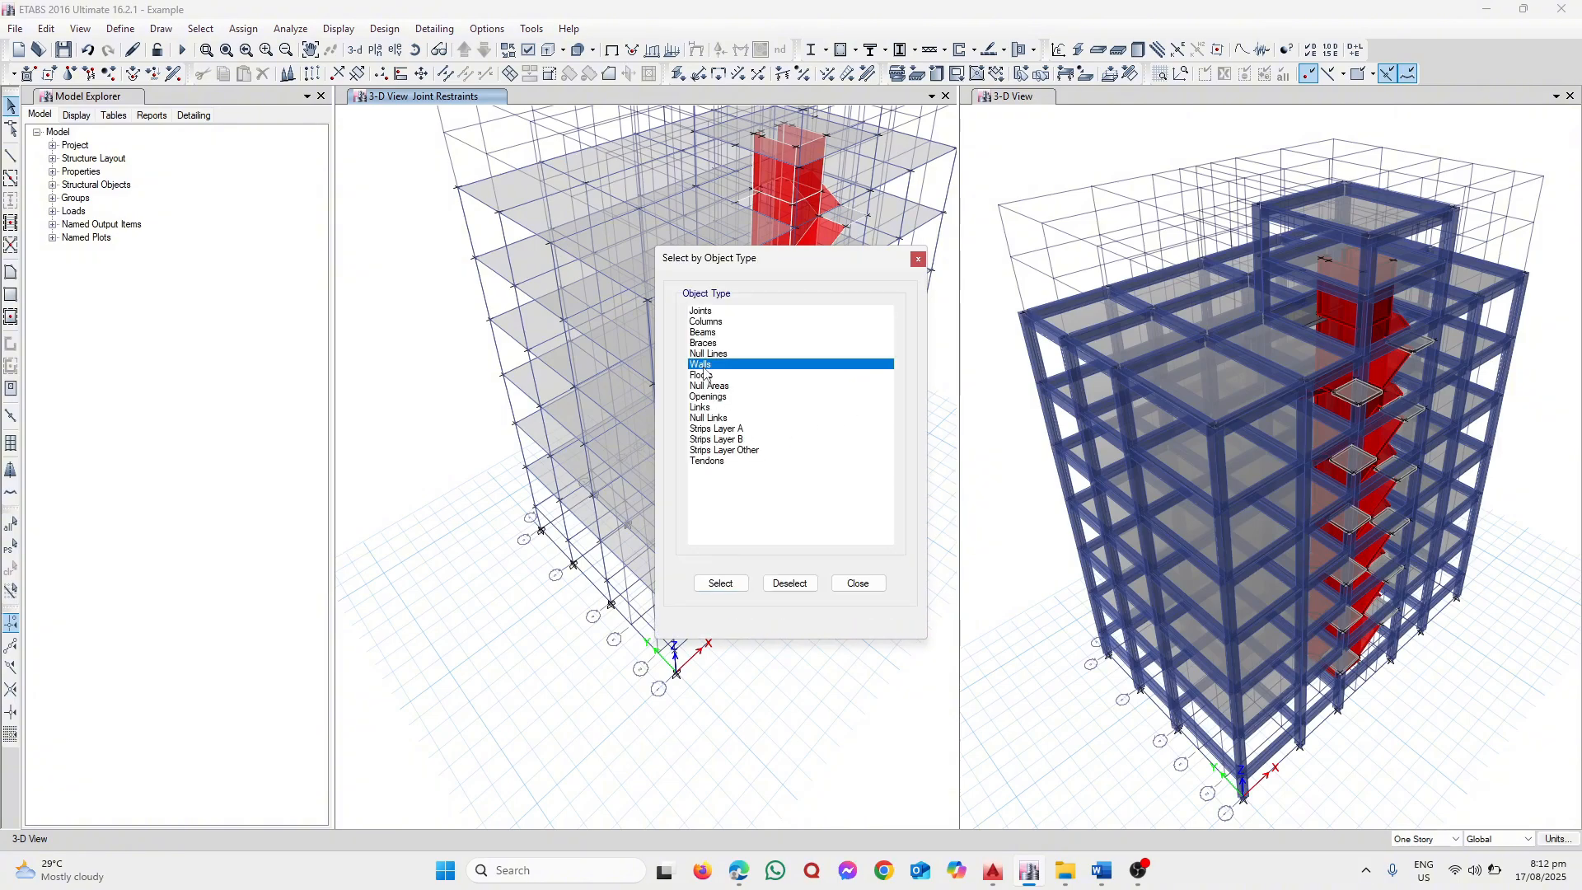
{"action": "left_click", "coordinate": [721, 582]}
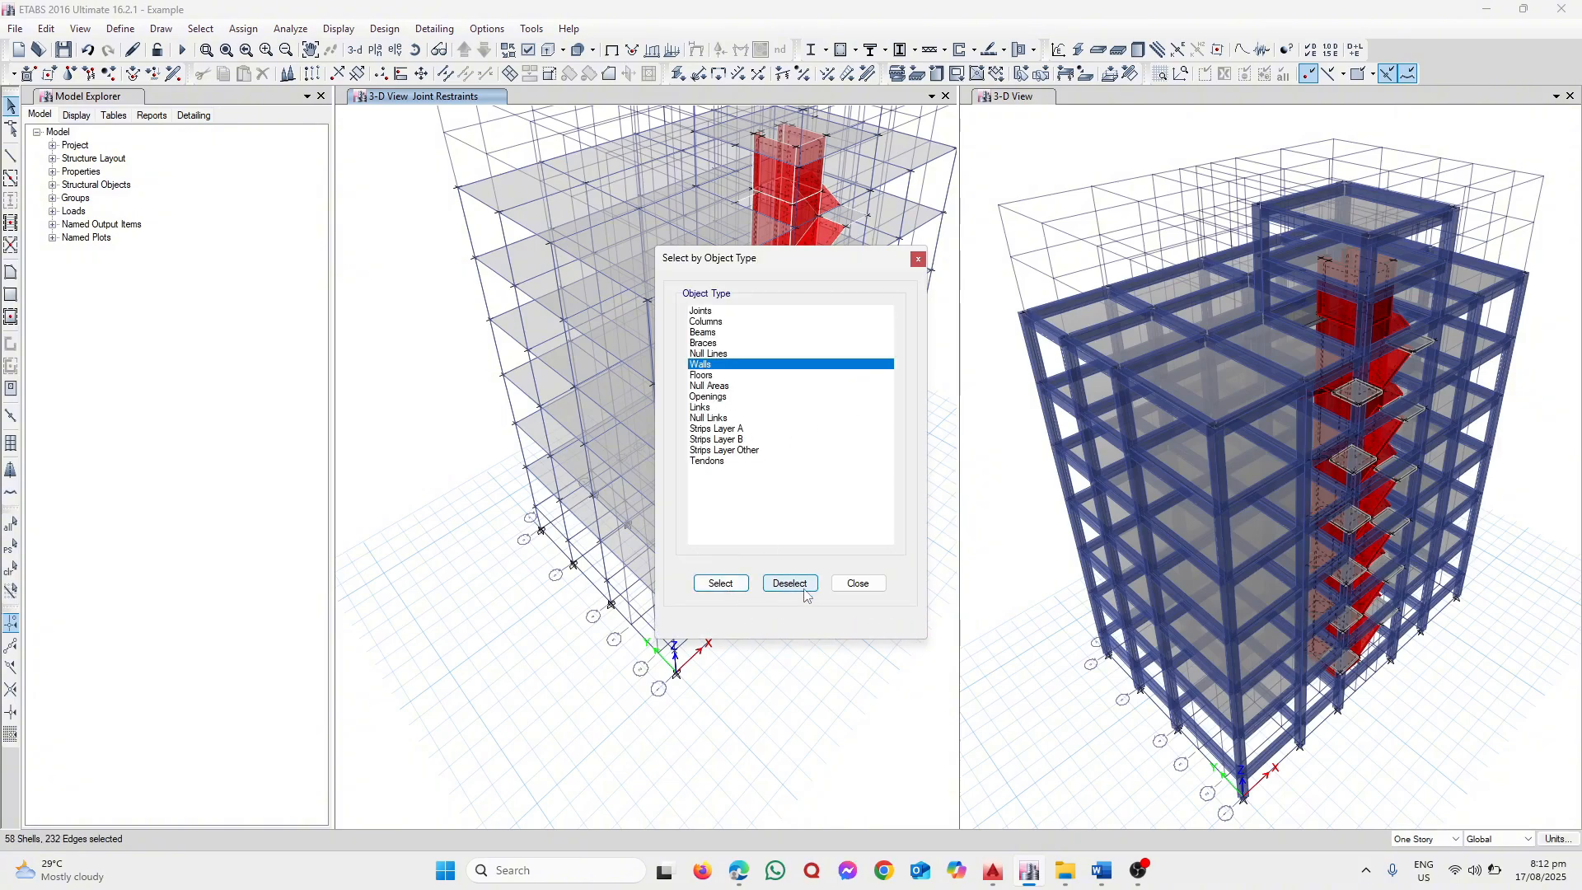
{"action": "left_click", "coordinate": [858, 584]}
Show only the selected walls in the joint restraints 3-D view and hide its grid system
{"action": "middle_click_drag", "start_coordinate": [550, 475], "coordinate": [539, 627]}
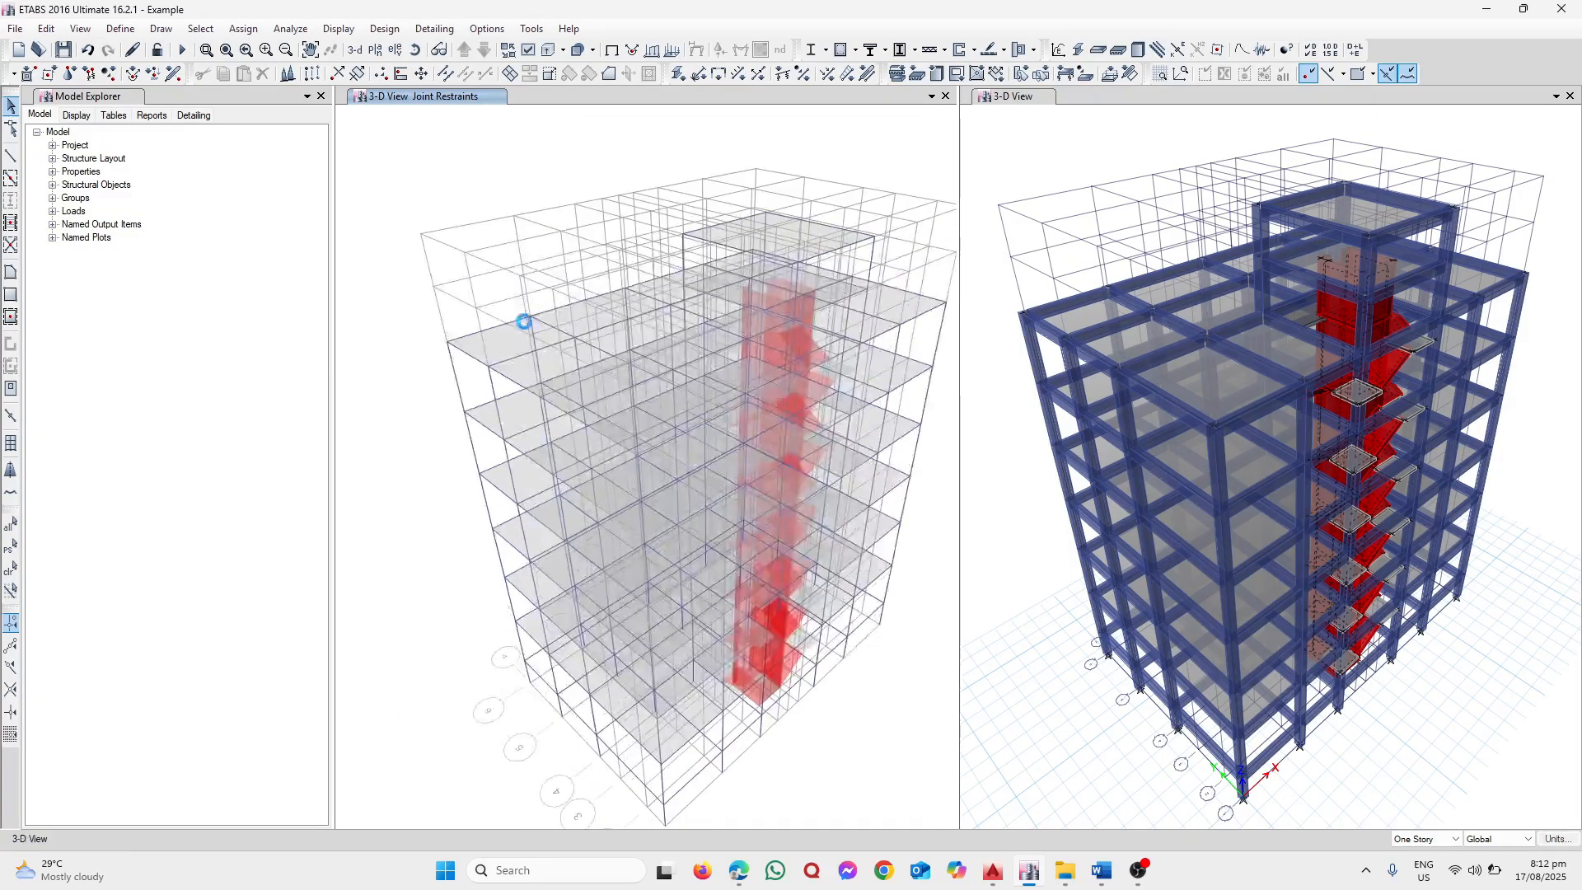
{"action": "right_click", "coordinate": [508, 189]}
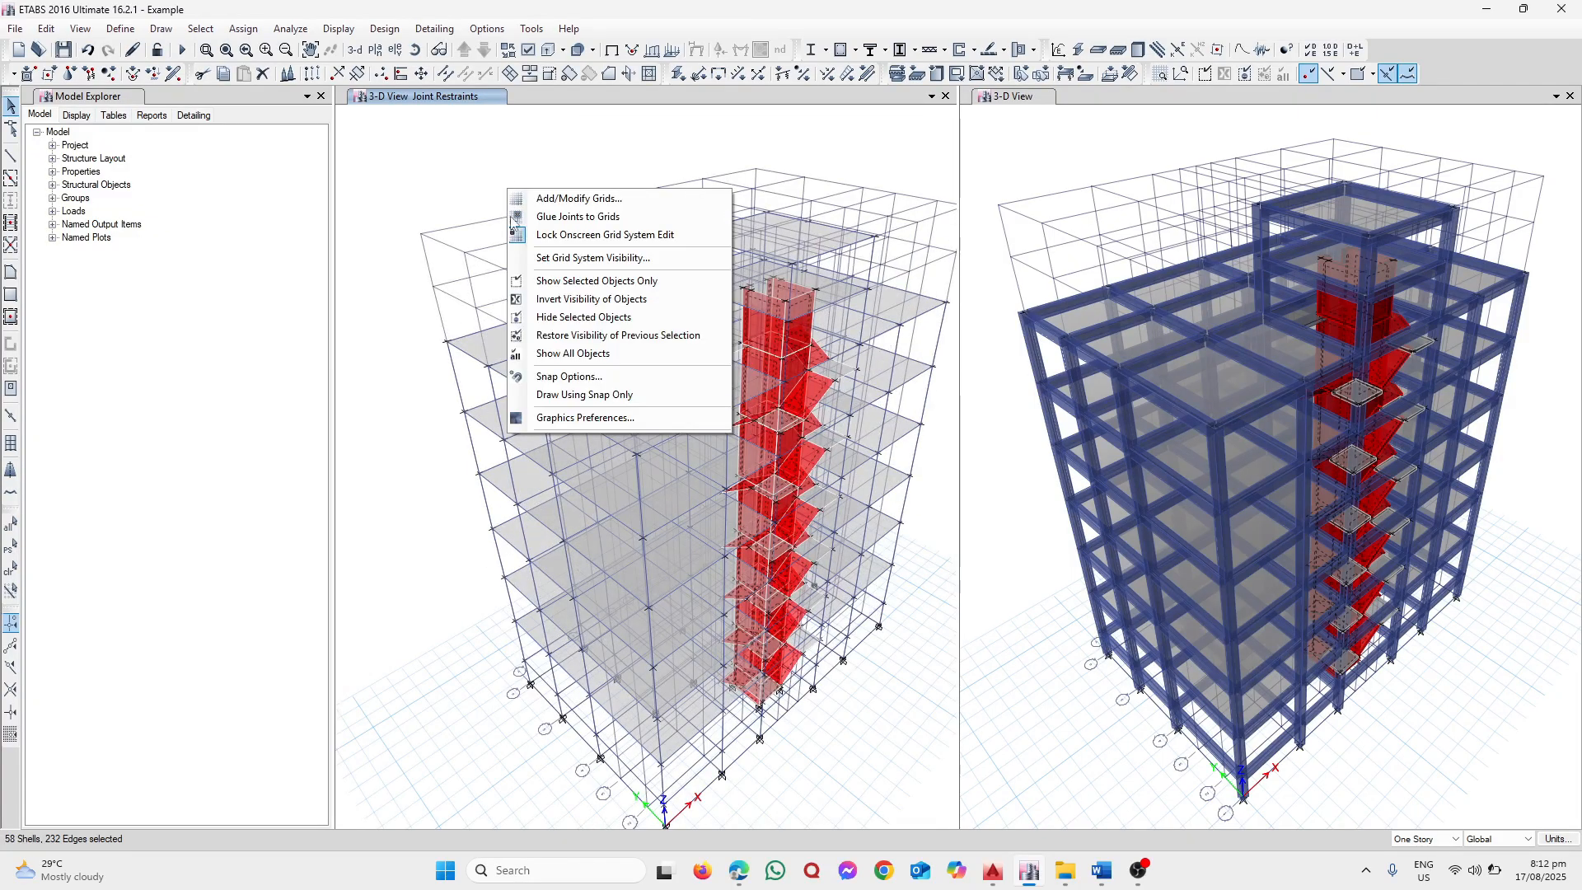
{"action": "left_click", "coordinate": [590, 281]}
{"action": "right_click", "coordinate": [463, 167]}
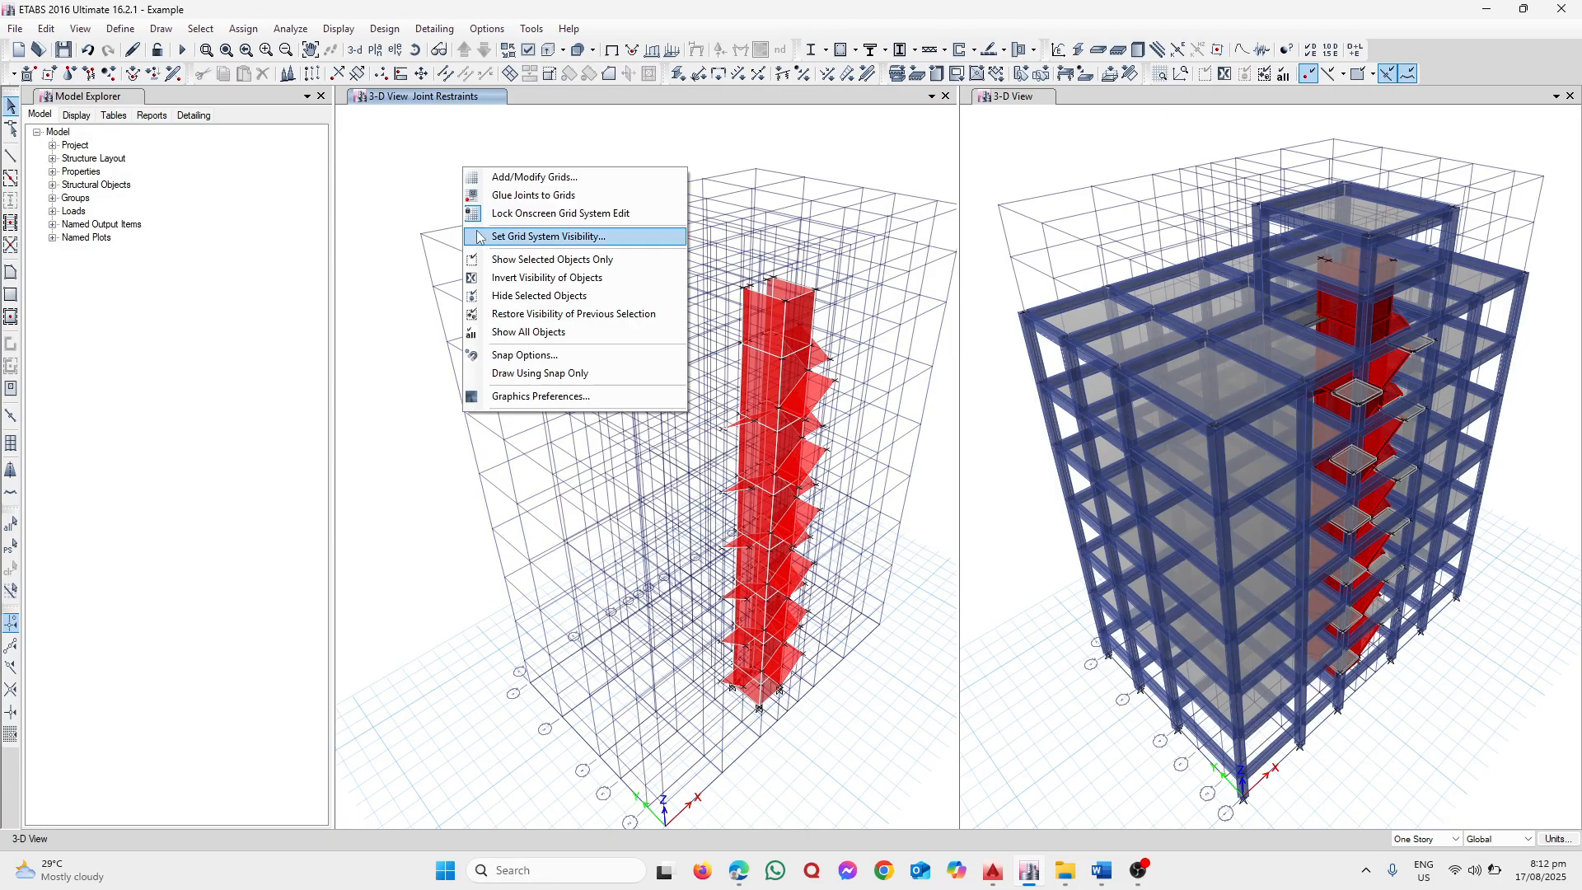
{"action": "left_click", "coordinate": [517, 235]}
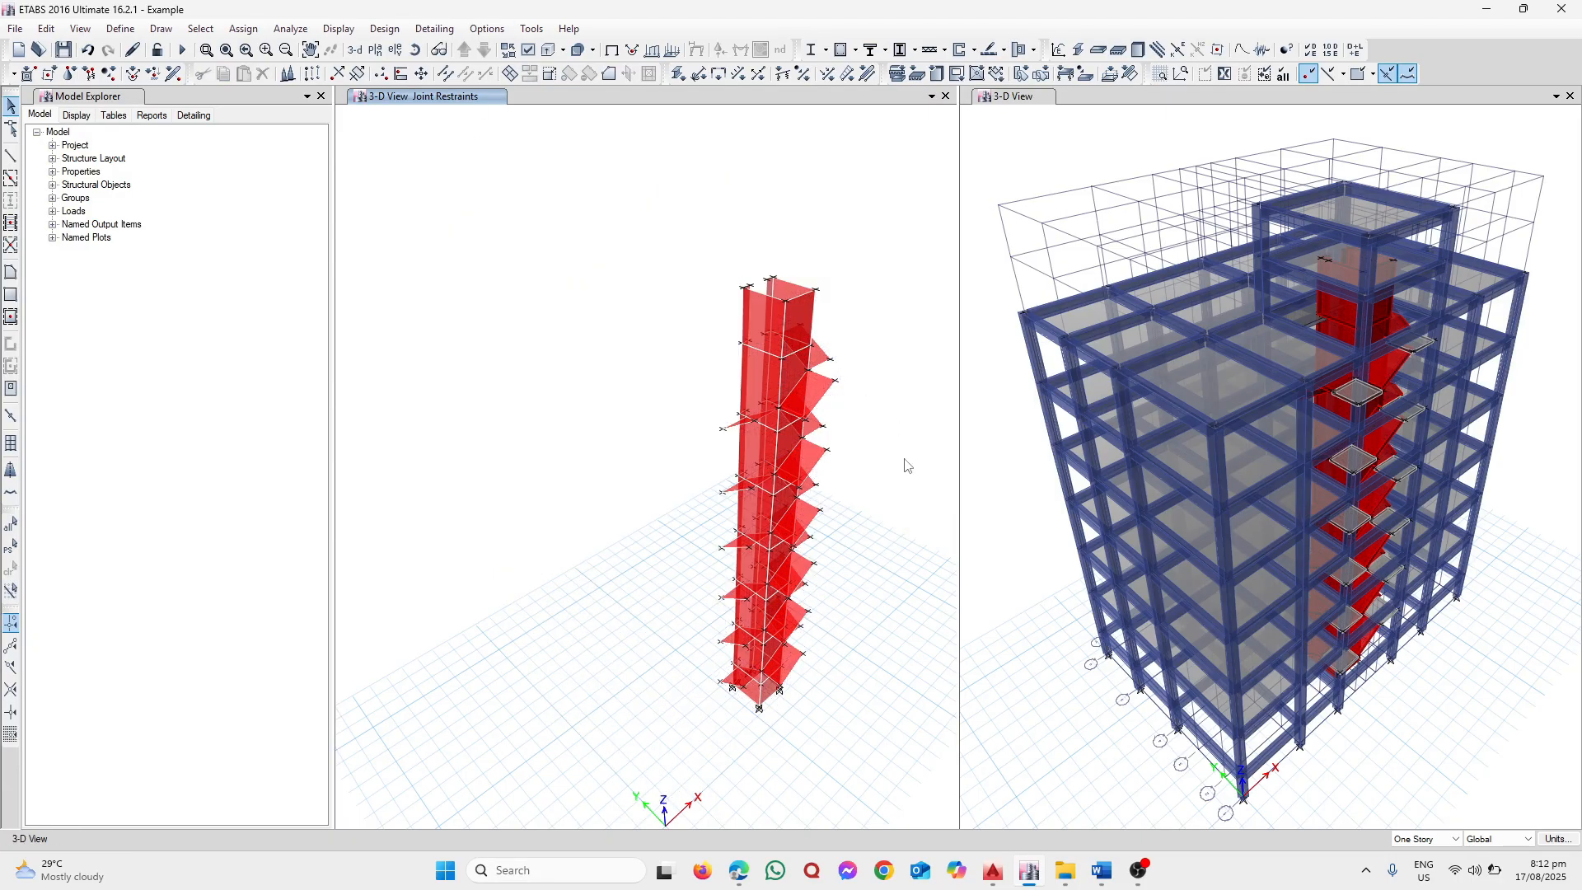
Set the story option to All Stories for drawing on the isolated shear wall core
{"action": "left_click", "coordinate": [415, 49]}
{"action": "left_click_drag", "start_coordinate": [671, 636], "coordinate": [803, 635]}
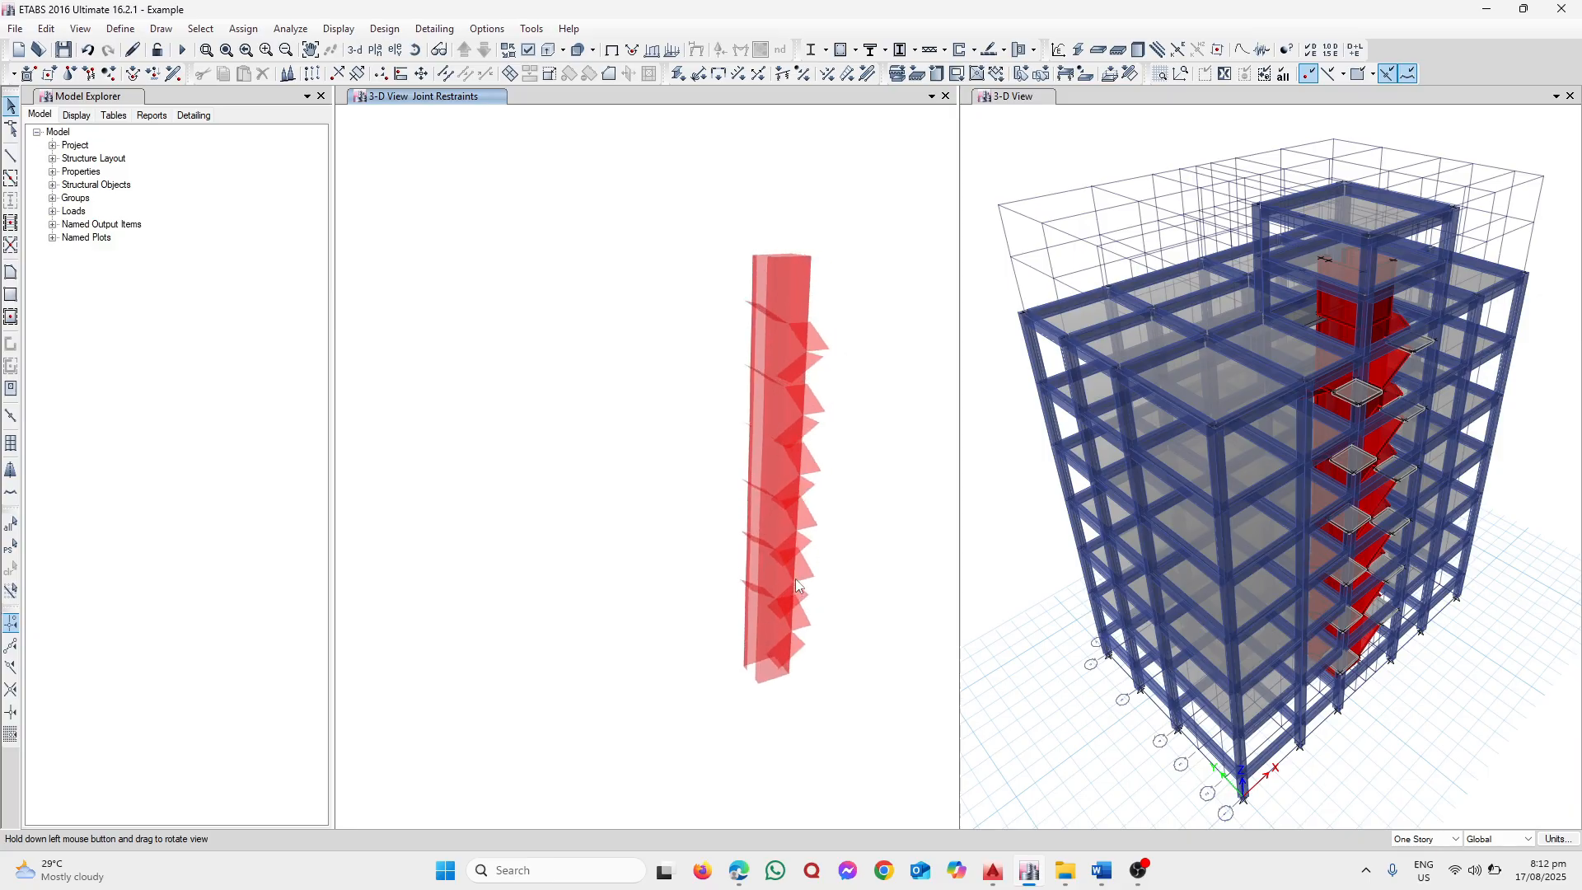
{"action": "scroll", "coordinate": [822, 453], "scroll_direction": "up", "scroll_amount": 5}
{"action": "middle_click_drag", "start_coordinate": [870, 473], "coordinate": [729, 463]}
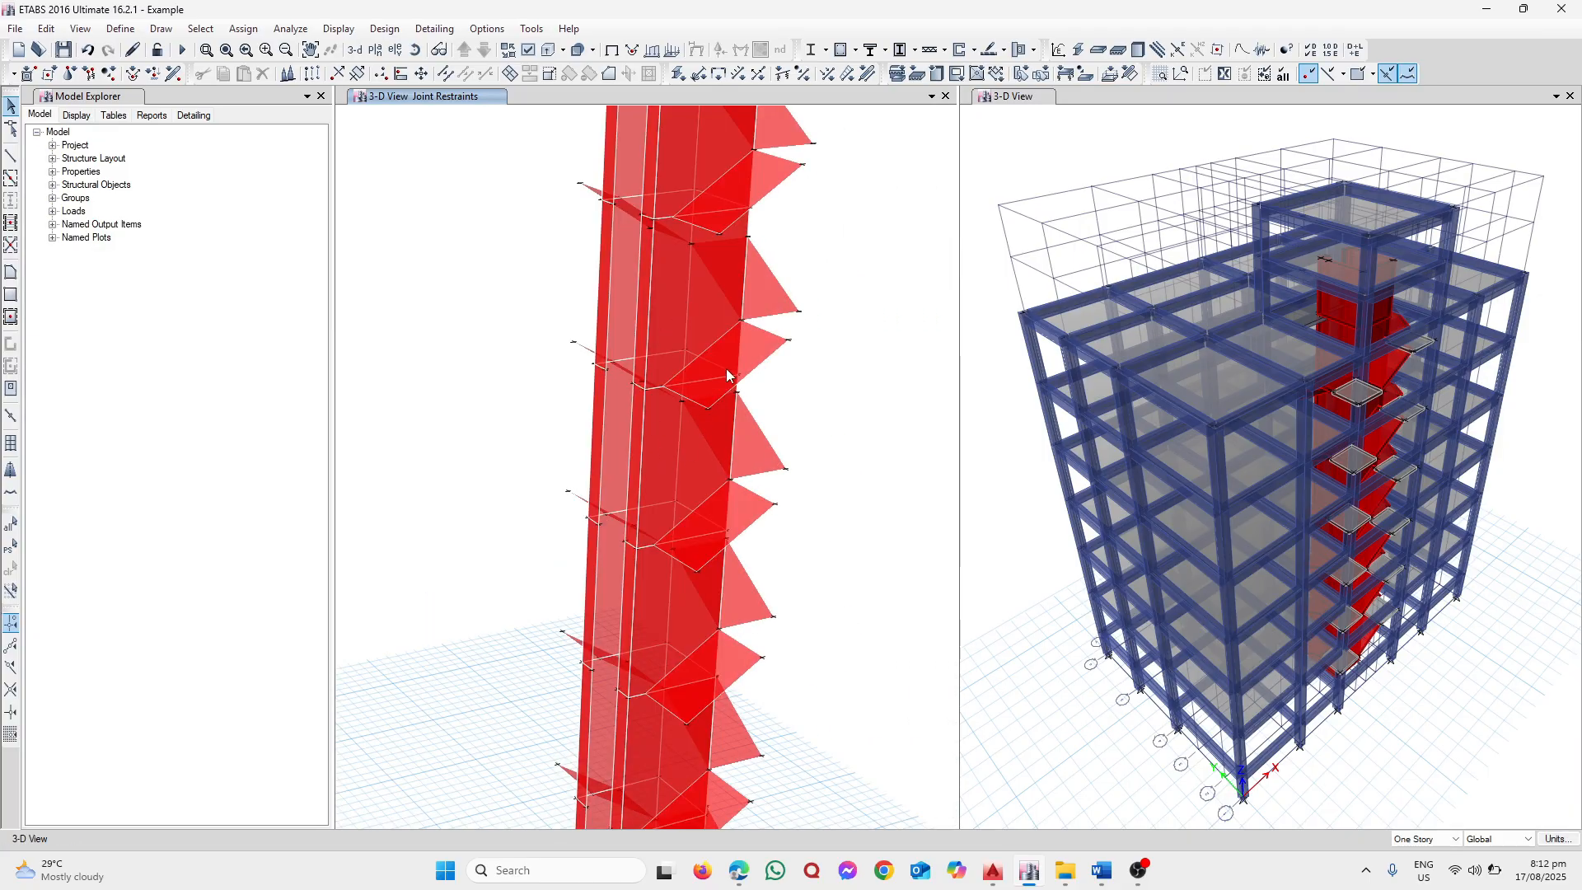
{"action": "left_click", "coordinate": [415, 49]}
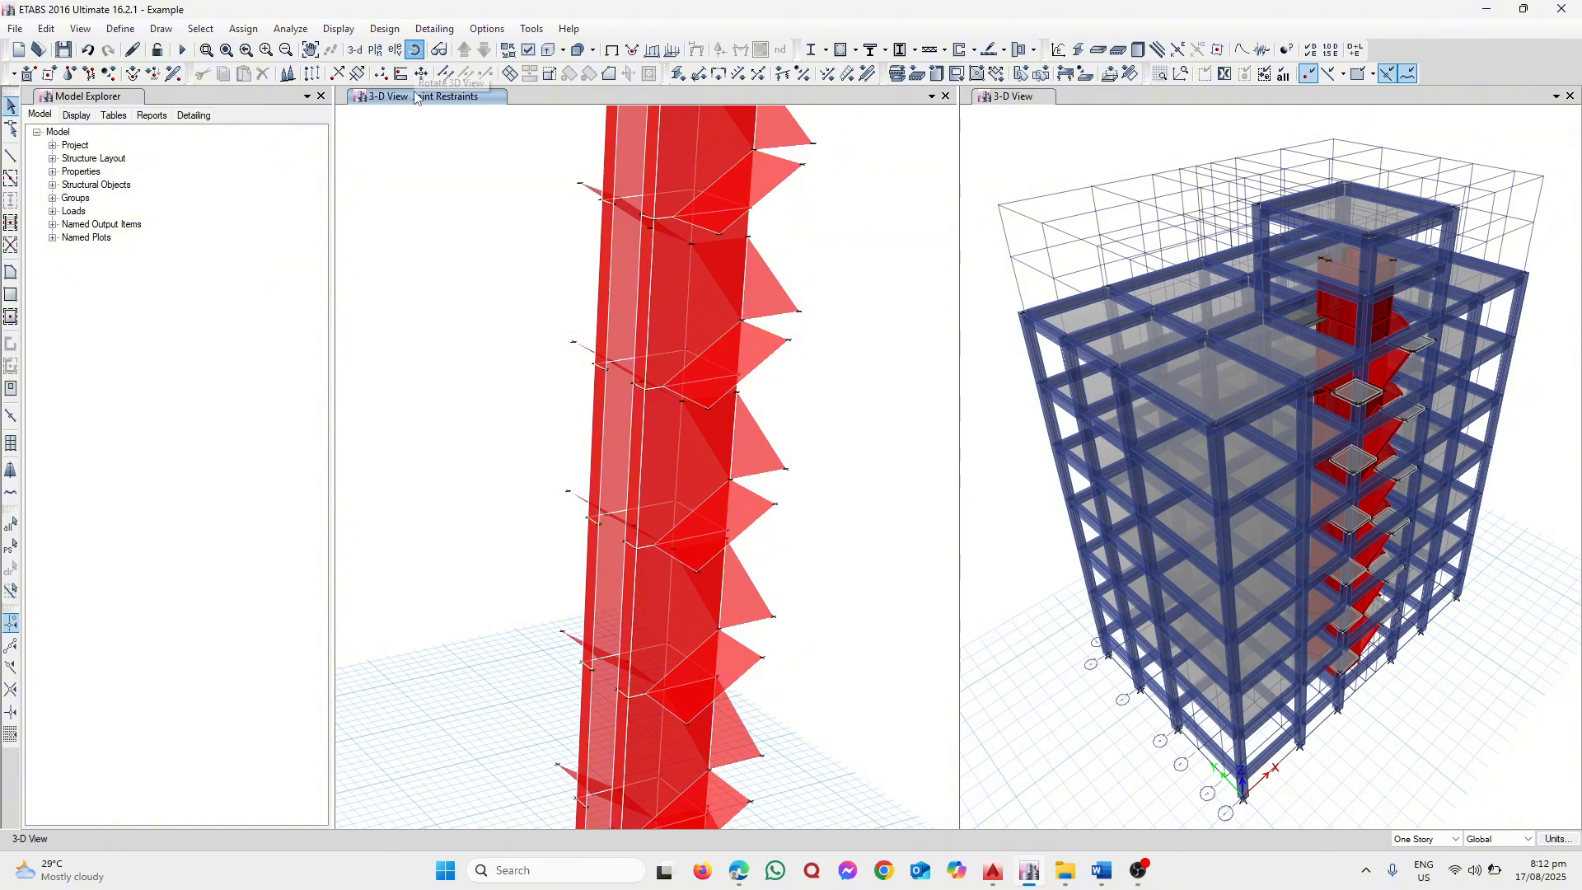
{"action": "left_click_drag", "start_coordinate": [577, 527], "coordinate": [643, 437]}
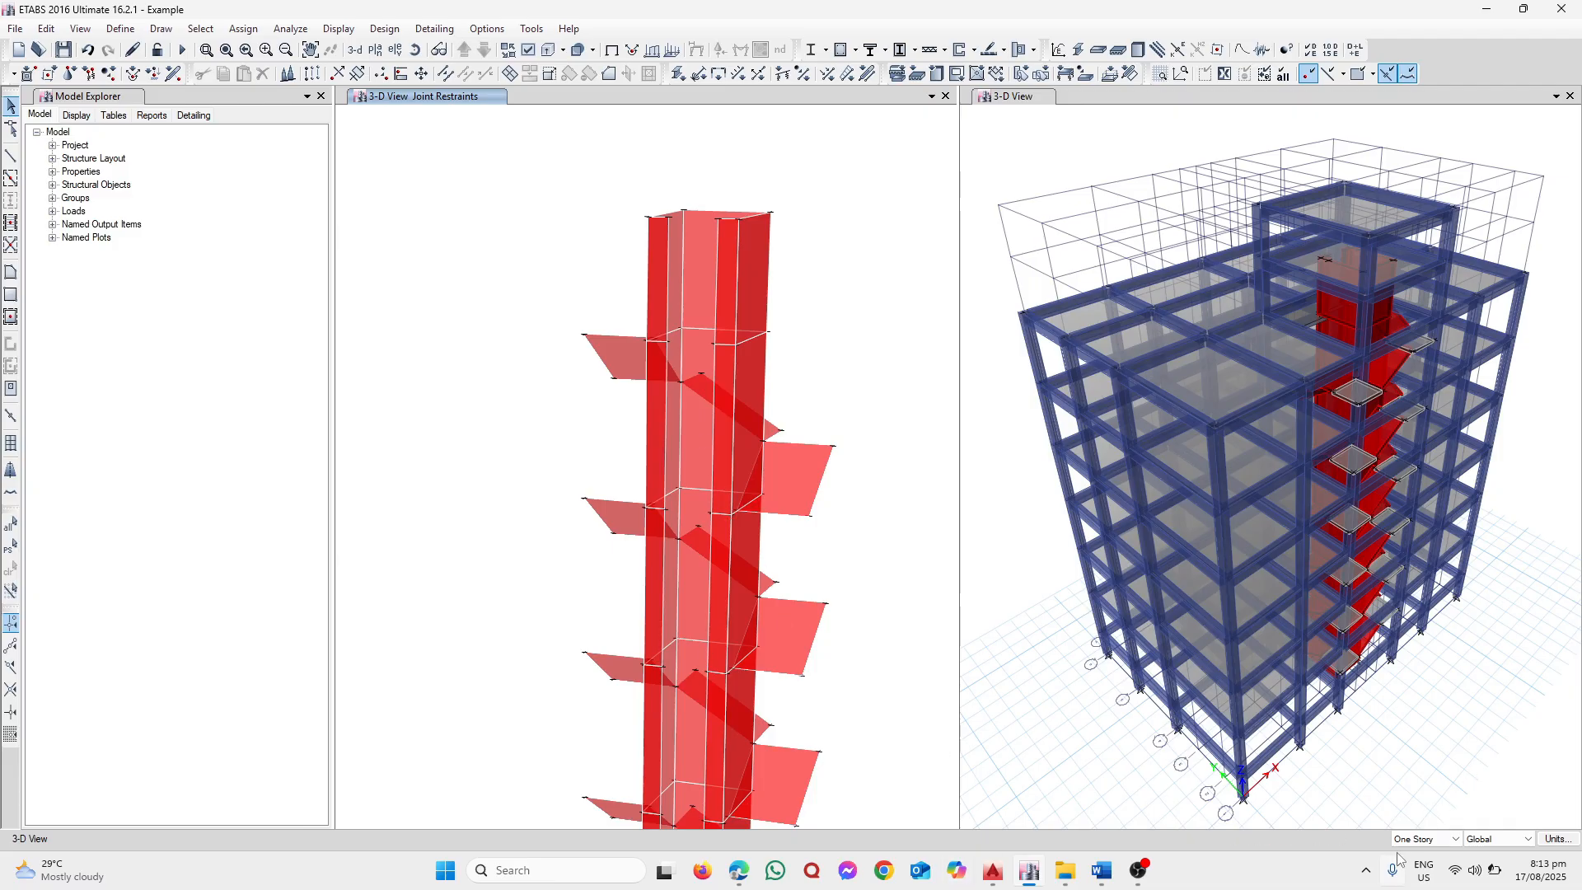
{"action": "middle_click_drag", "start_coordinate": [701, 559], "coordinate": [707, 449]}
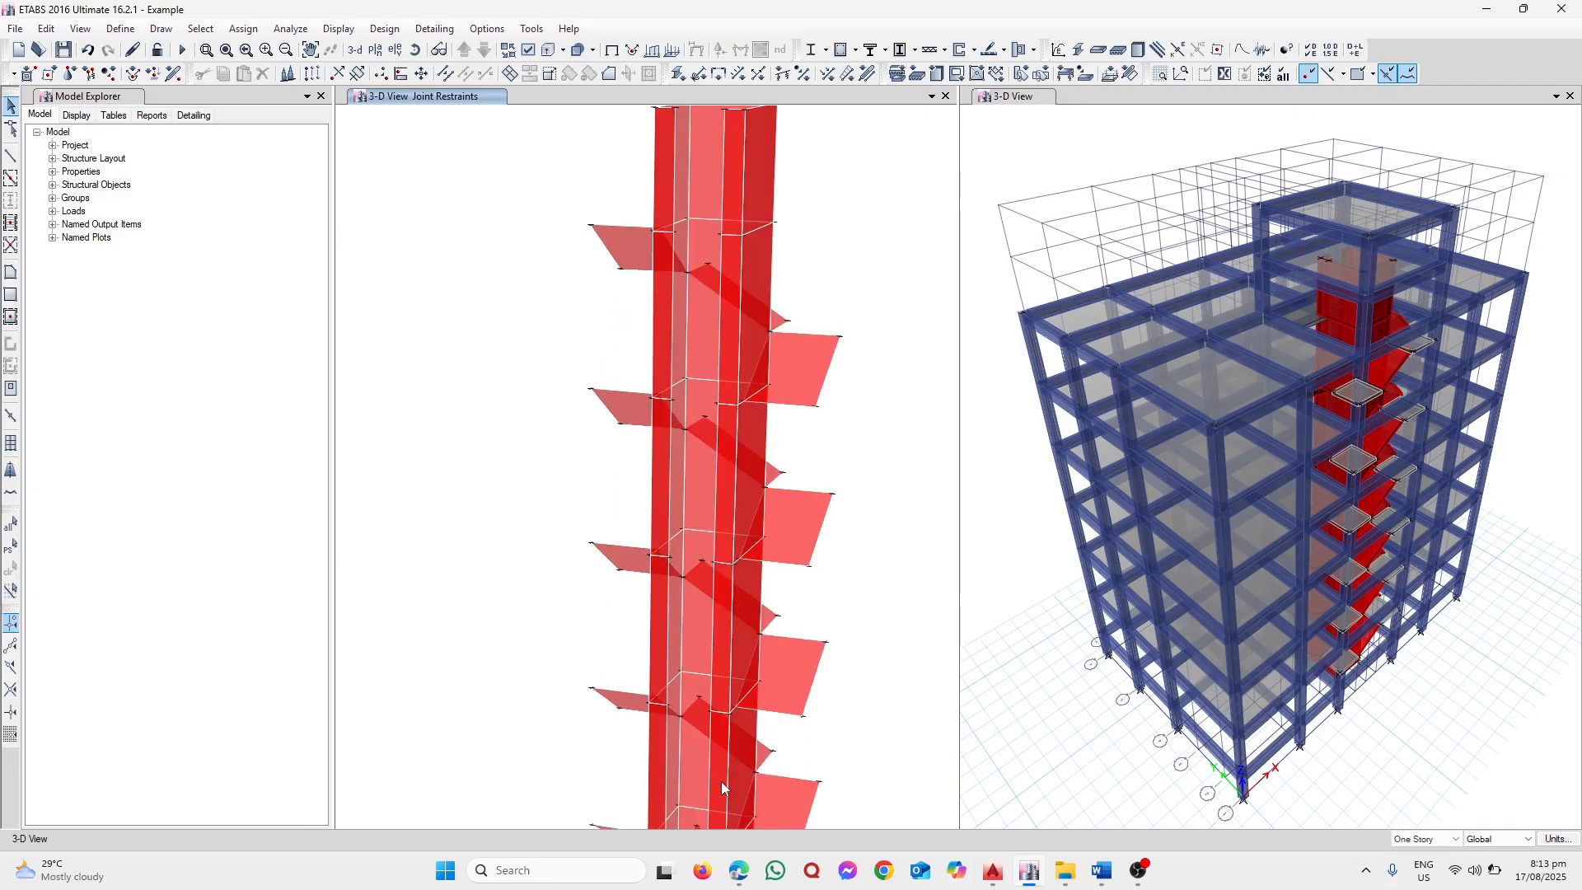
{"action": "left_click", "coordinate": [1423, 839]}
{"action": "left_click", "coordinate": [1413, 865]}
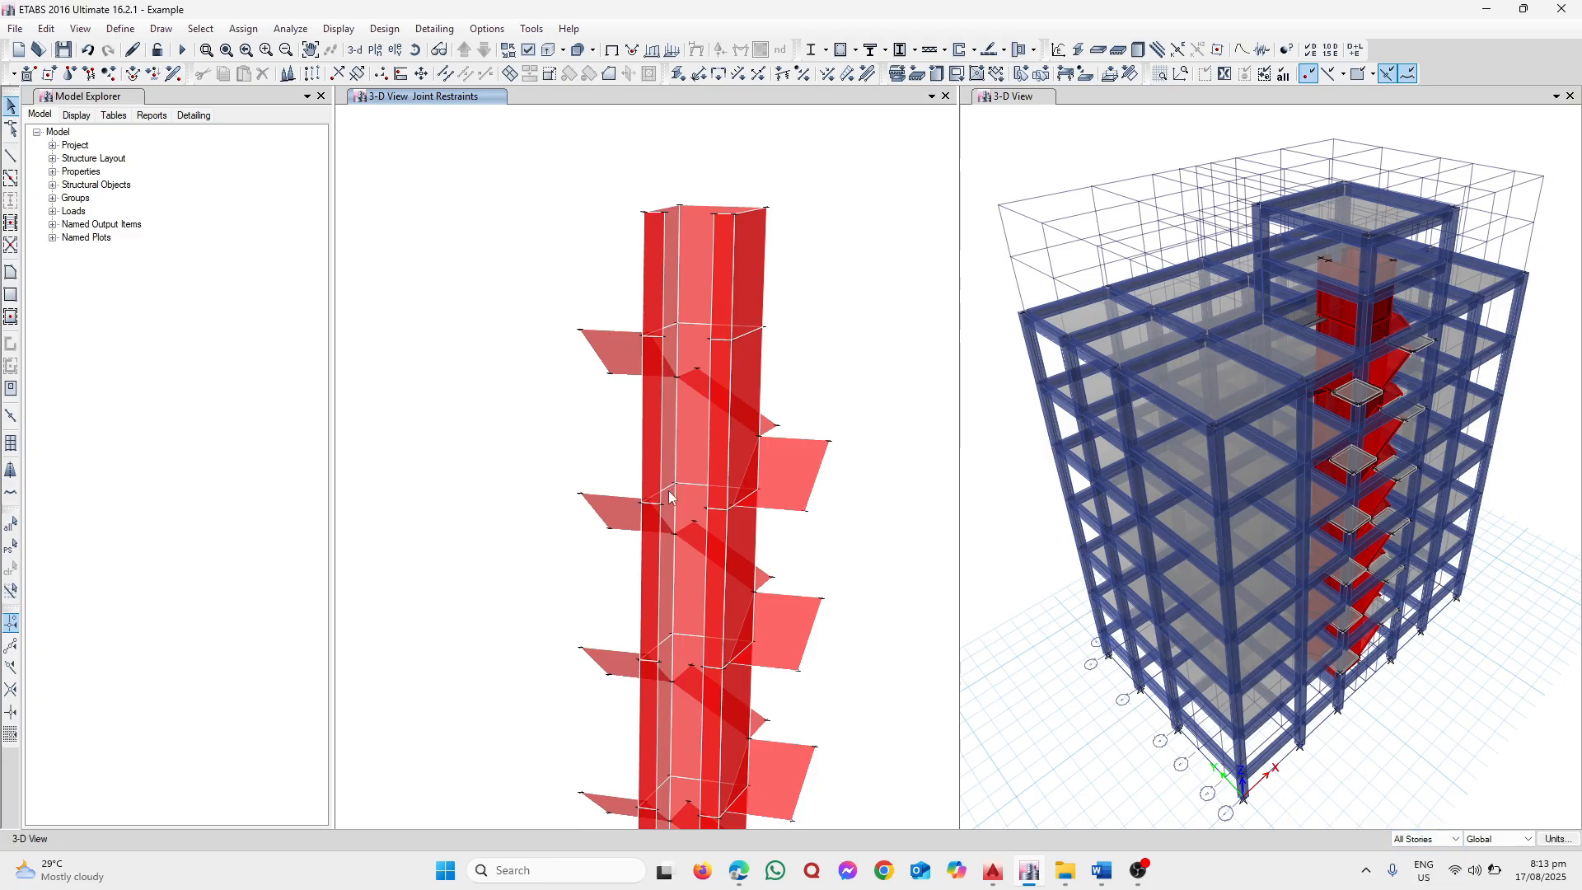
Draw joints with a Plan Offset Z of -36 in from the floor-level joints at both edges of the core's opening
{"action": "middle_click_drag", "start_coordinate": [674, 474], "coordinate": [698, 484]}
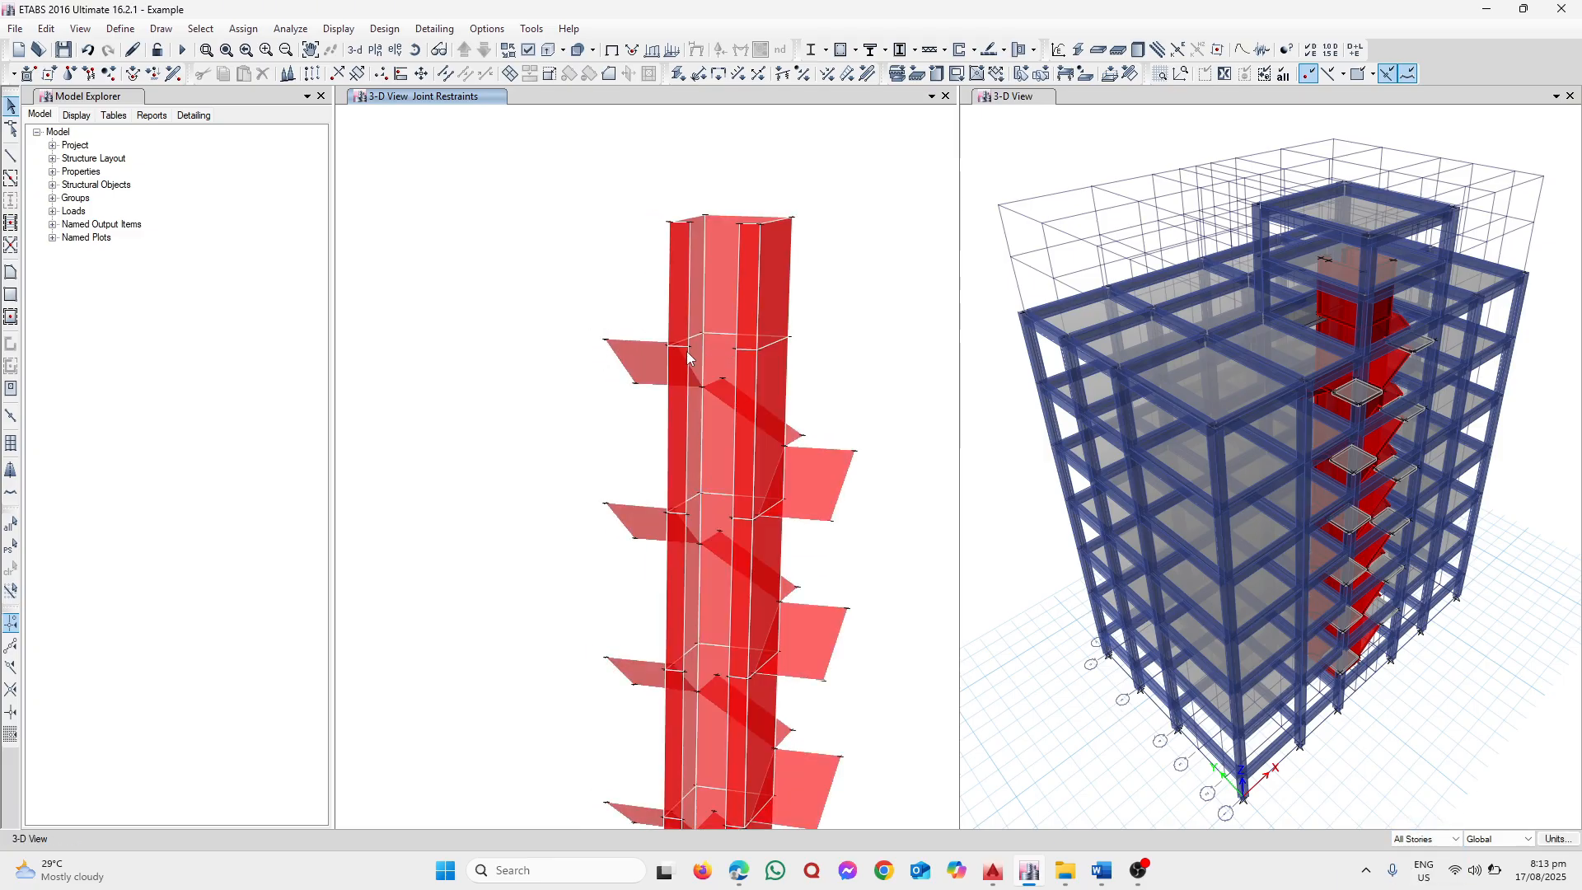
{"action": "scroll", "coordinate": [690, 352], "scroll_direction": "up", "scroll_amount": 5}
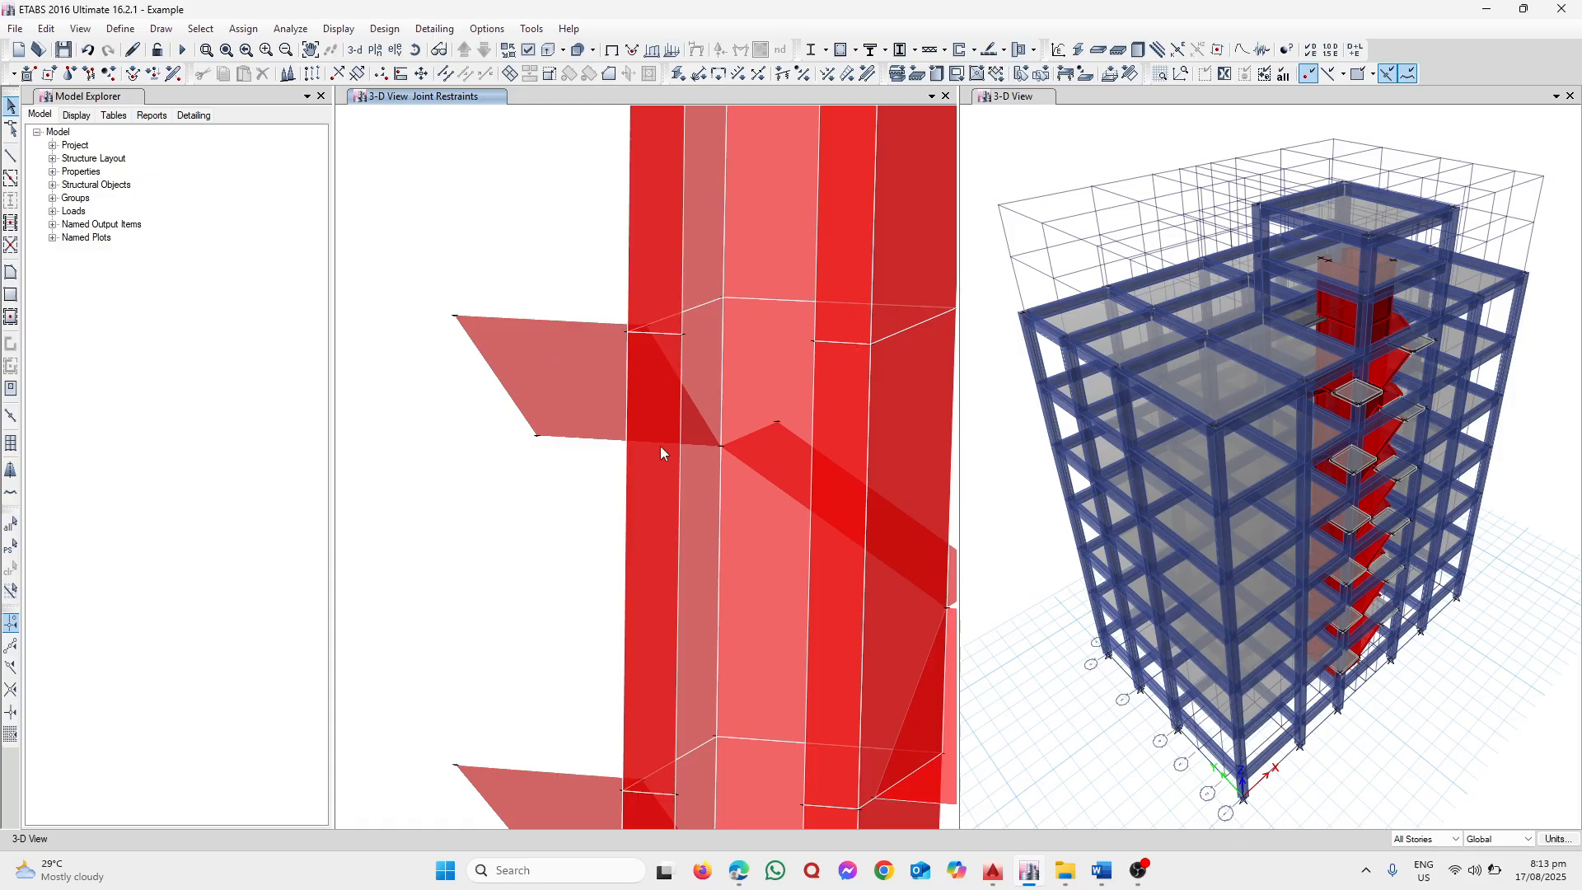
{"action": "left_click", "coordinate": [161, 28]}
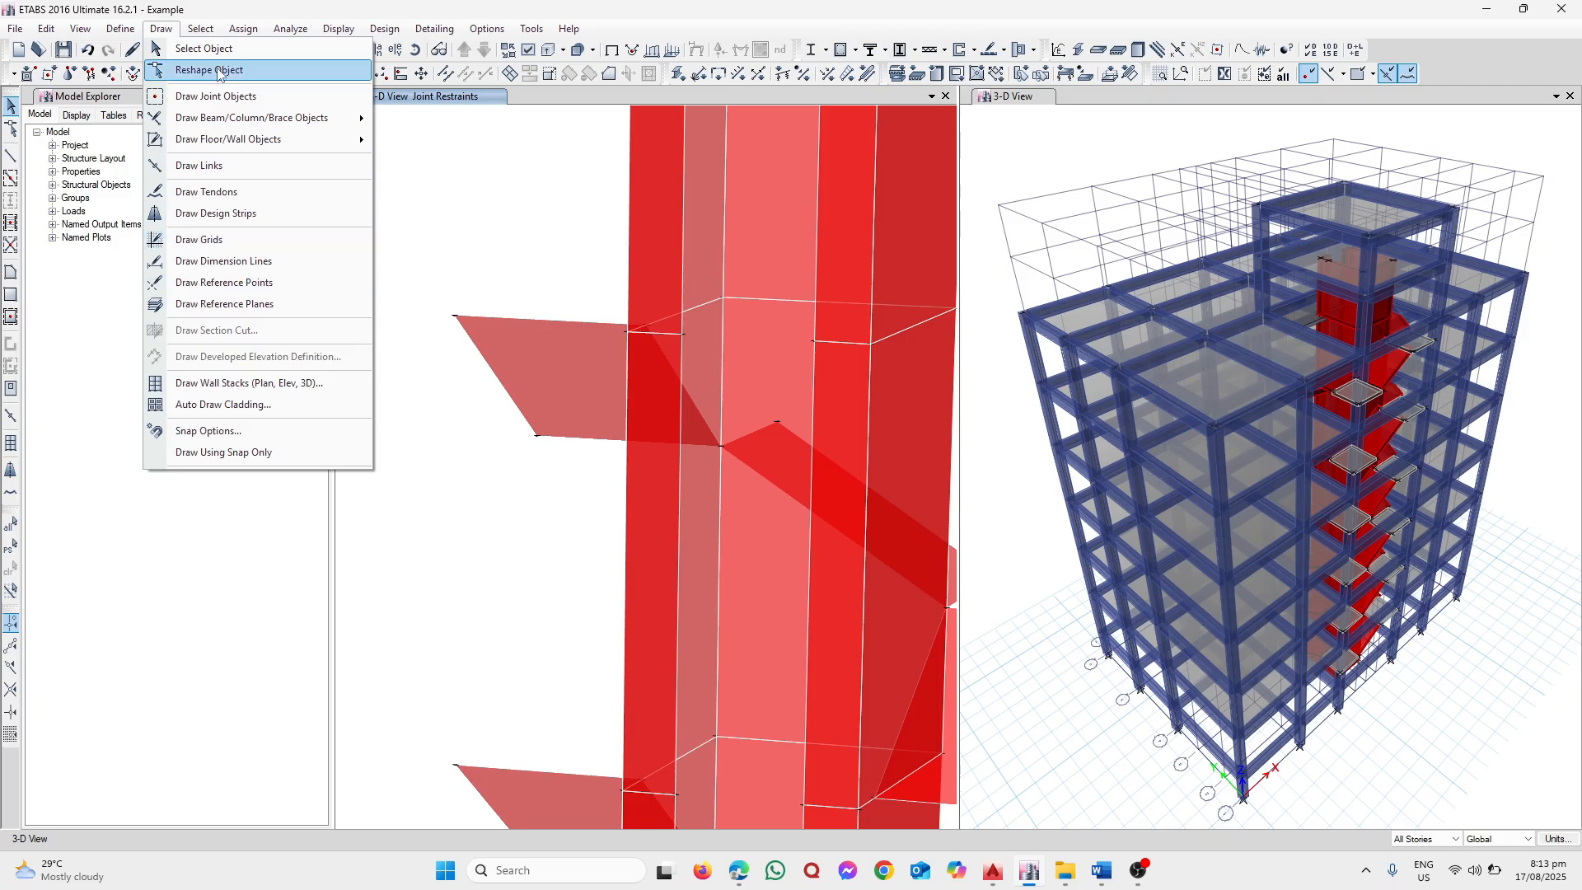
{"action": "left_click", "coordinate": [239, 105]}
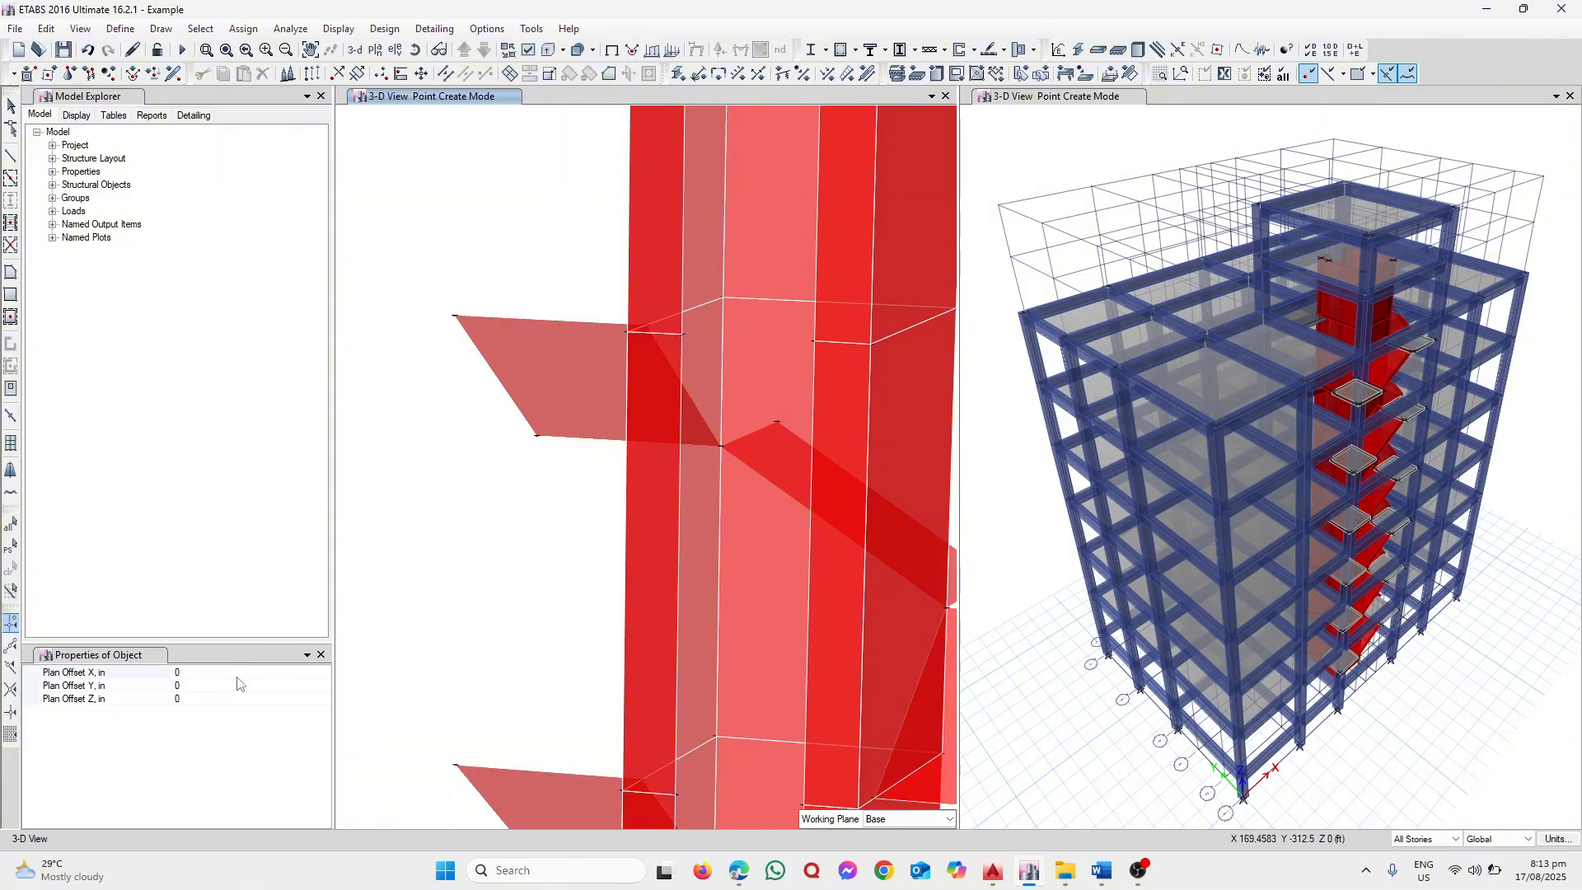
{"action": "left_click", "coordinate": [196, 699]}
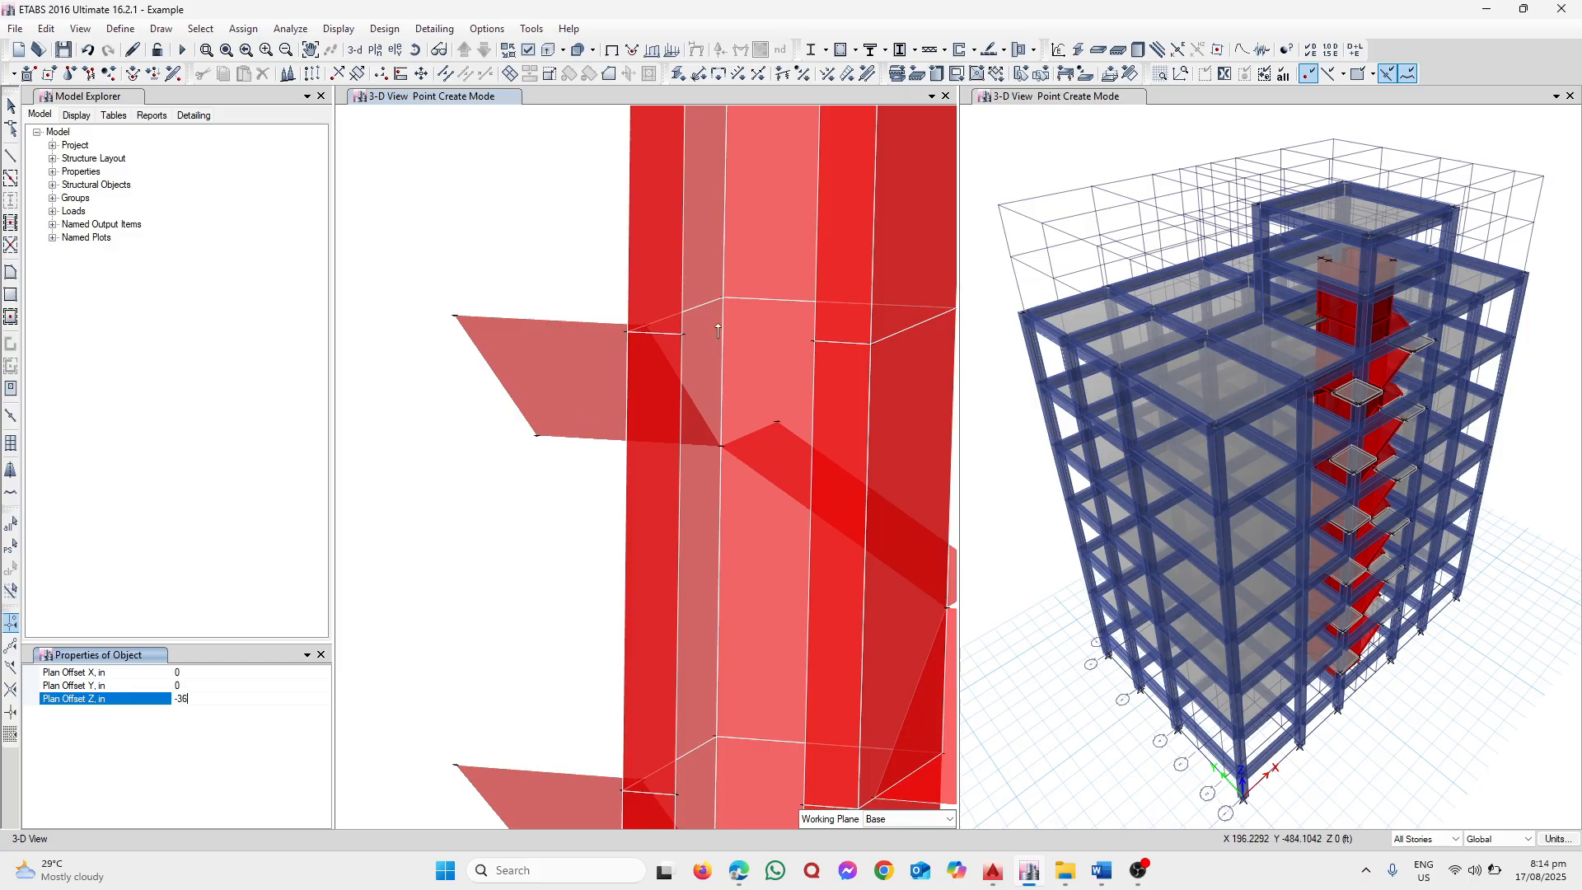
{"action": "left_click", "coordinate": [682, 334]}
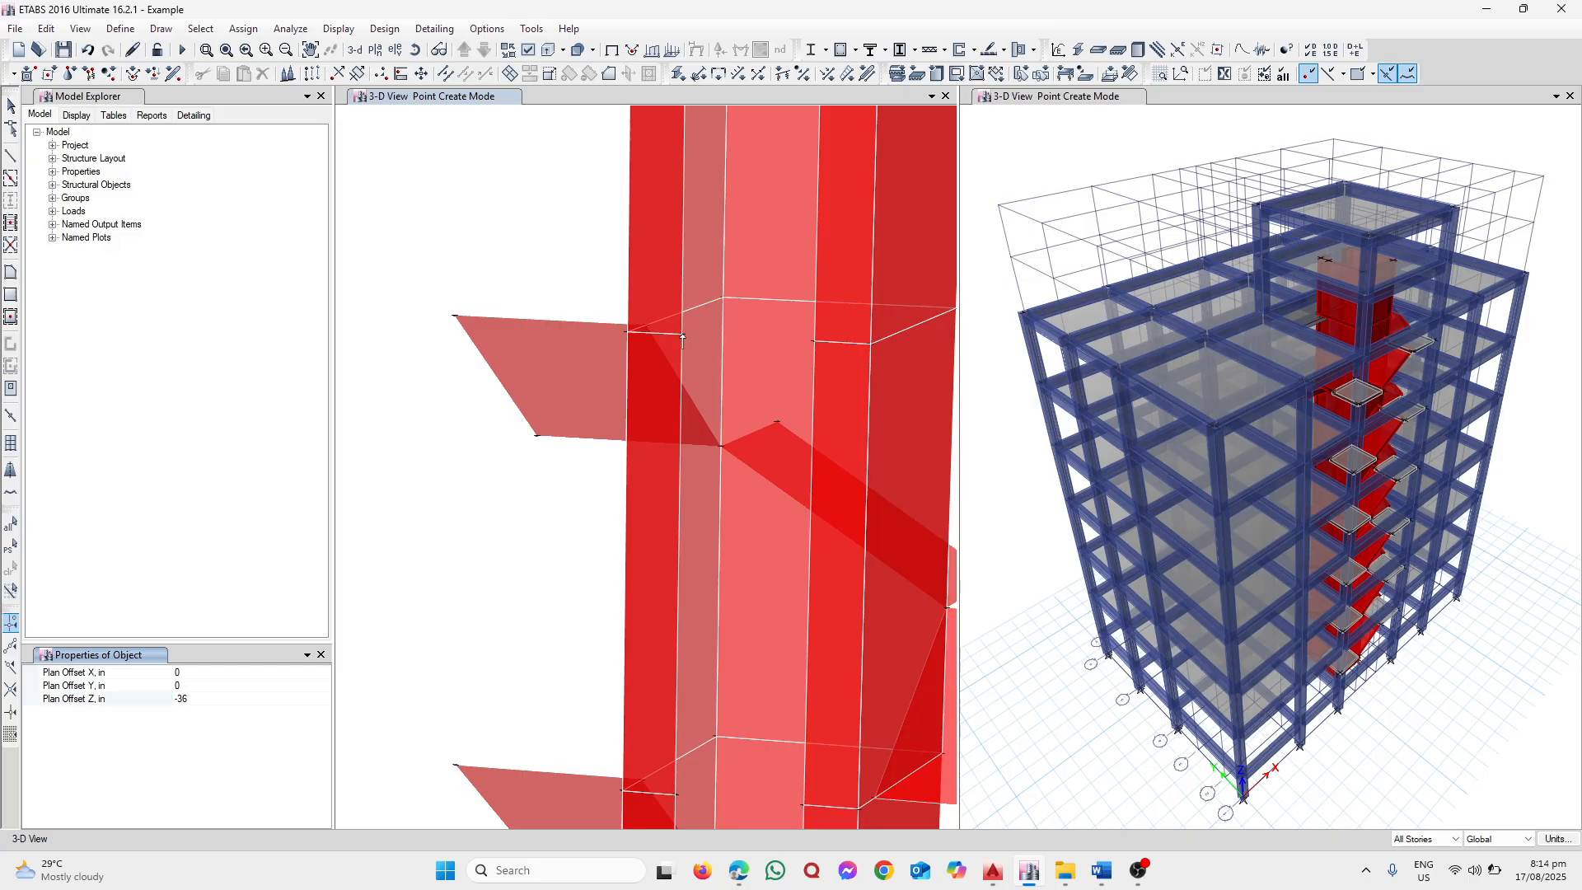
{"action": "left_click", "coordinate": [813, 340]}
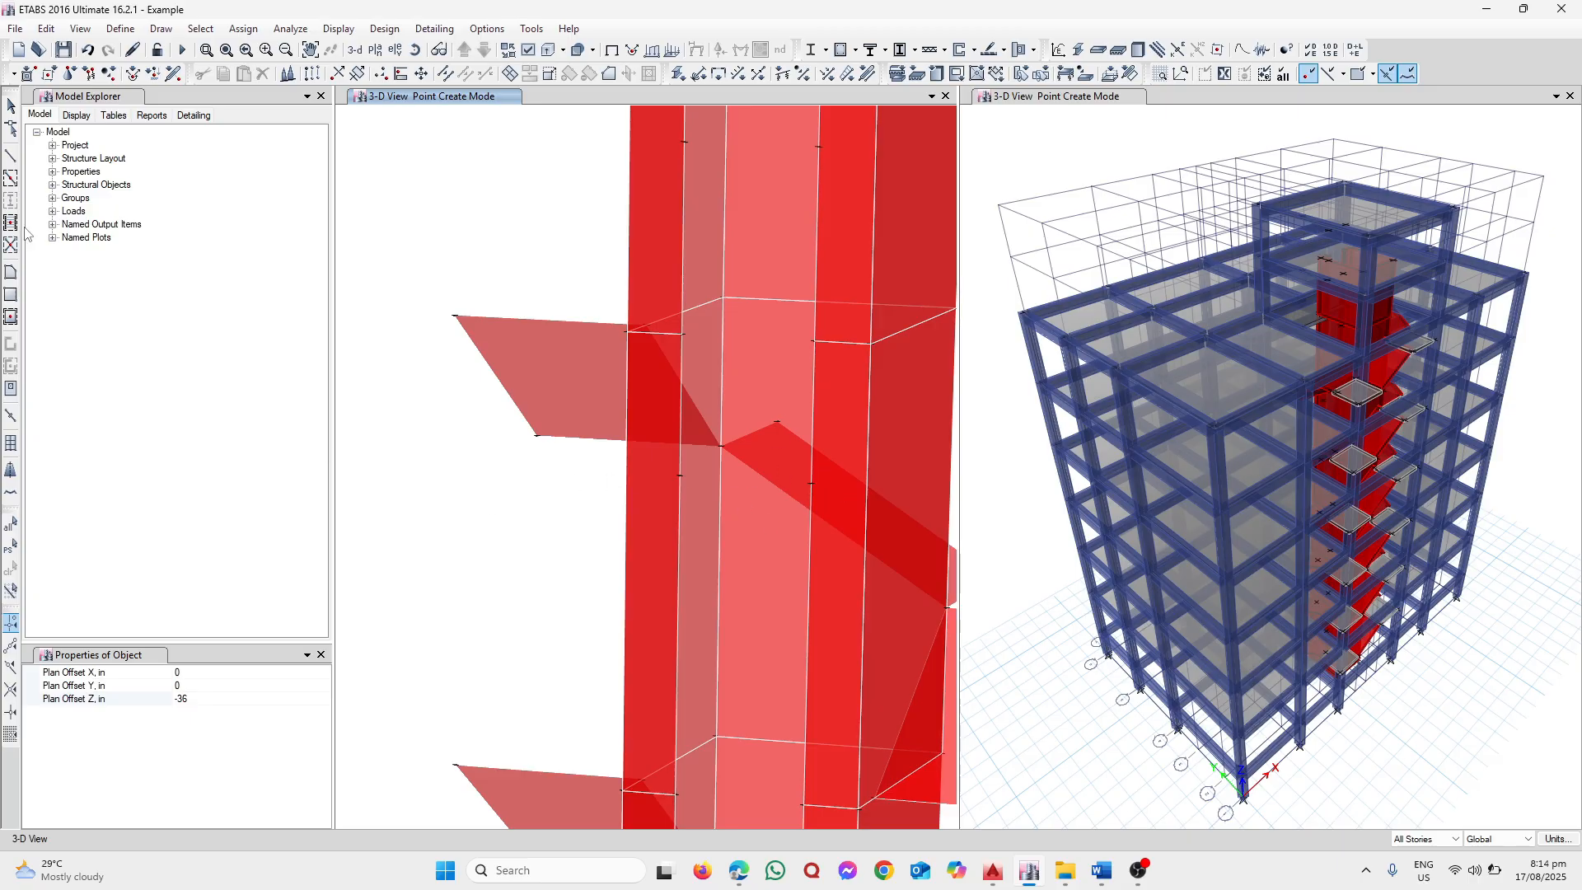
Draw a four-cornered Wall 10 panel across the core's opening, between the floor-level joints and the offset joints below them
{"action": "left_click", "coordinate": [11, 105]}
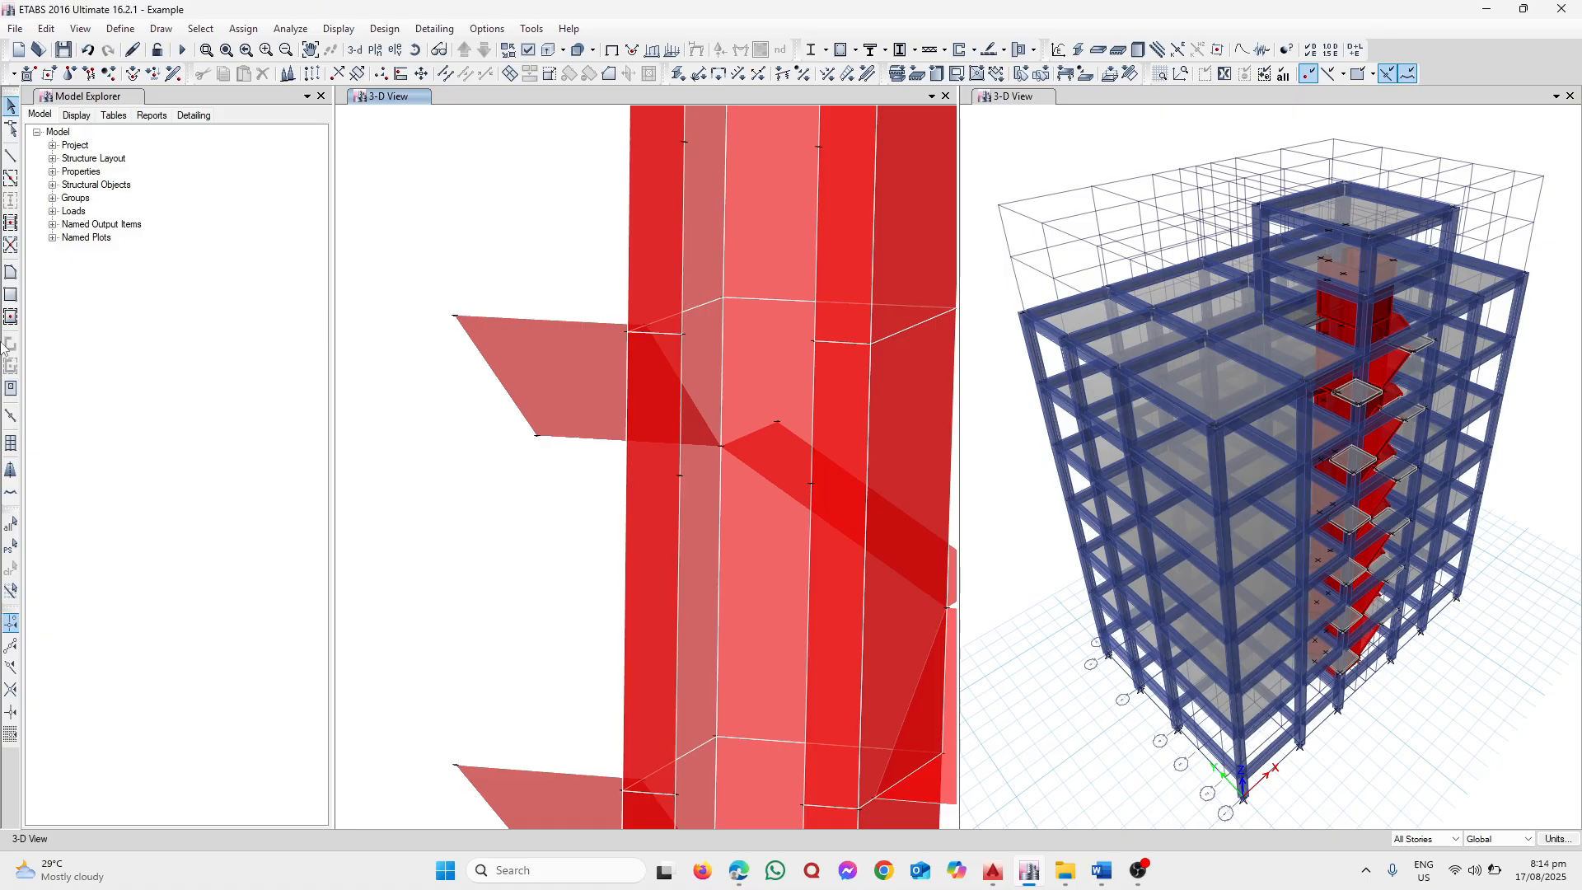
{"action": "left_click", "coordinate": [11, 273]}
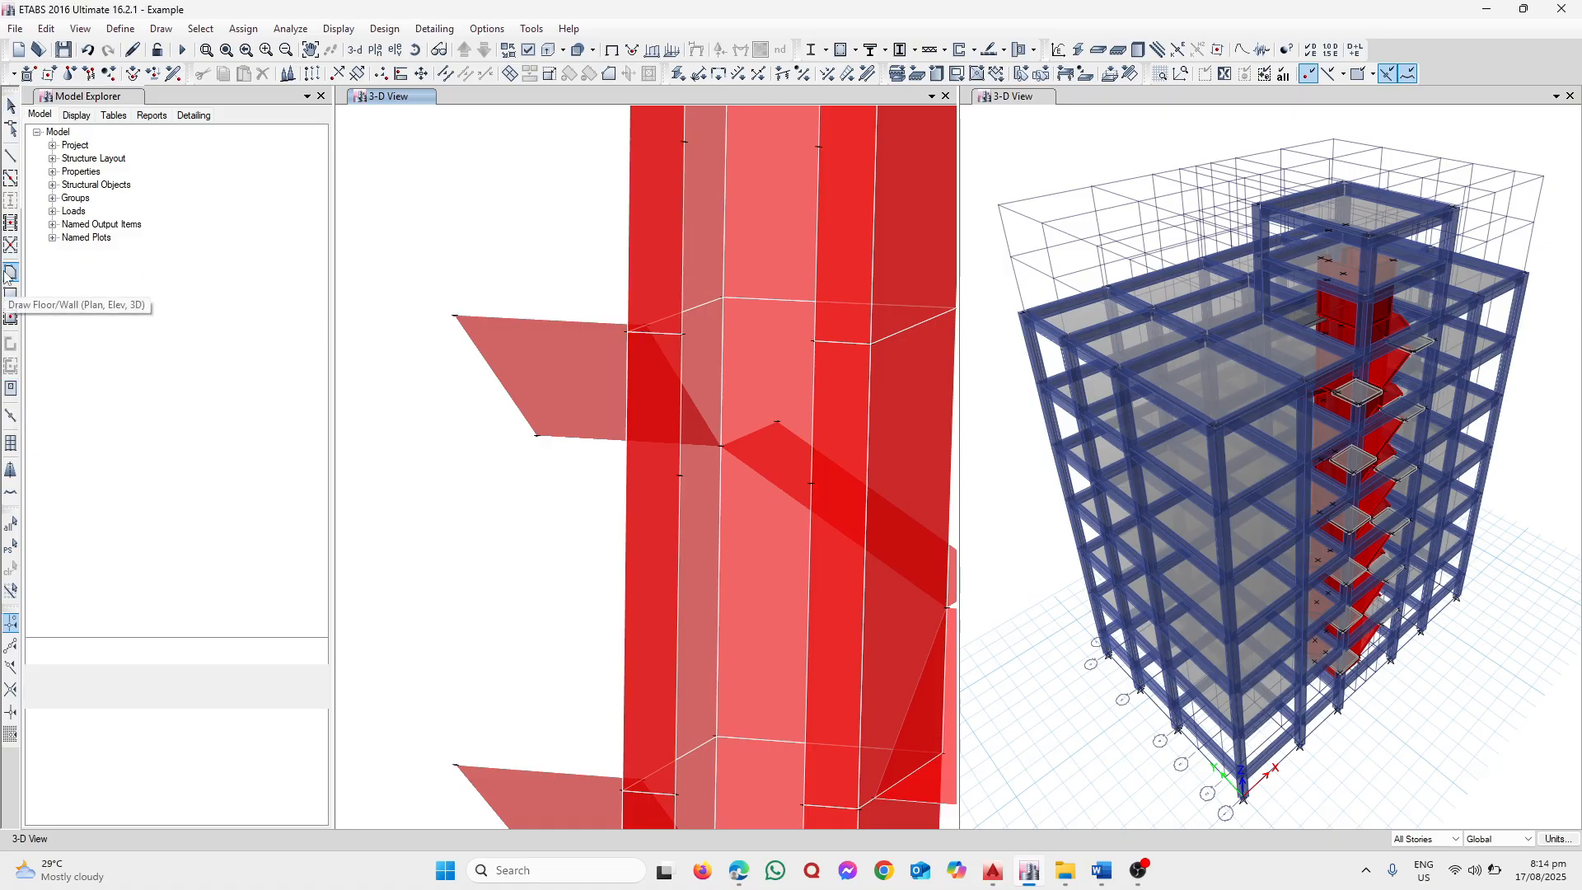
{"action": "left_click", "coordinate": [235, 674]}
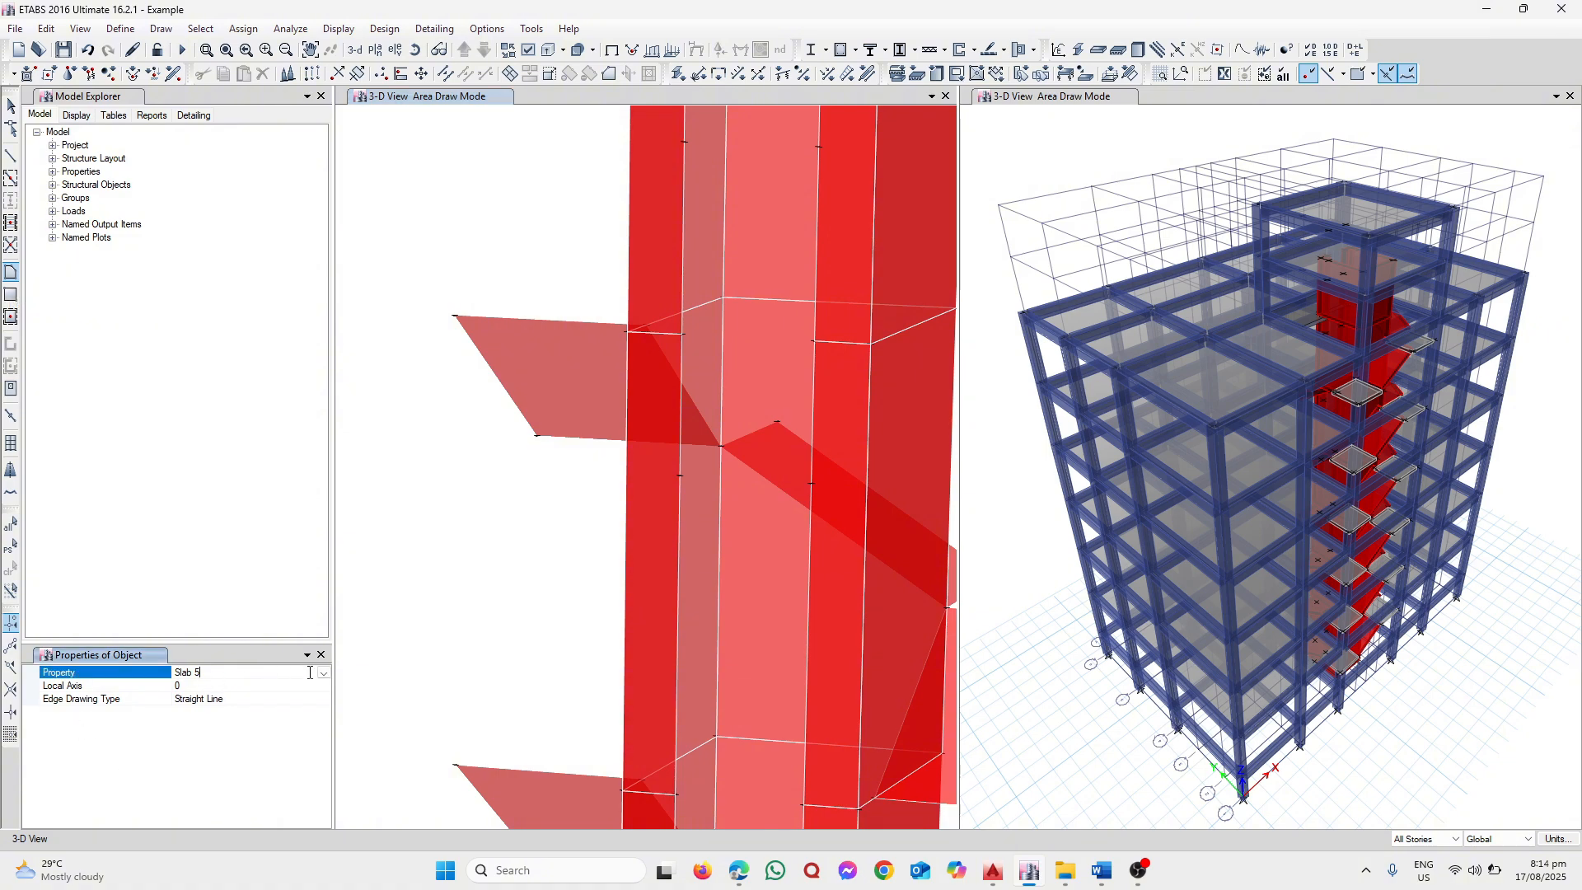
{"action": "left_click", "coordinate": [323, 673]}
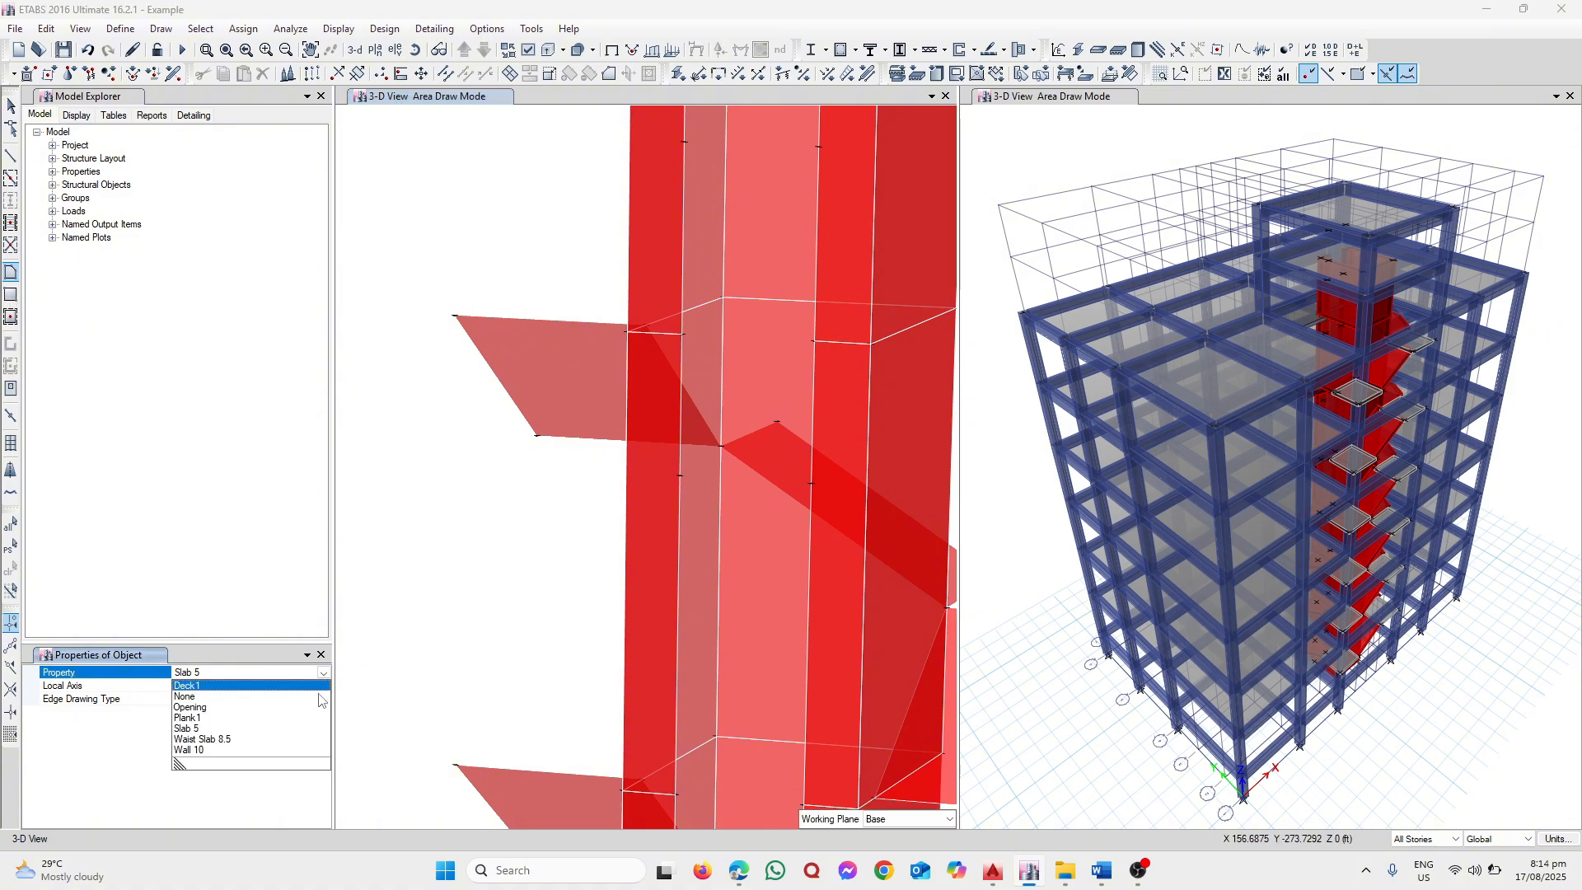
{"action": "left_click", "coordinate": [198, 751]}
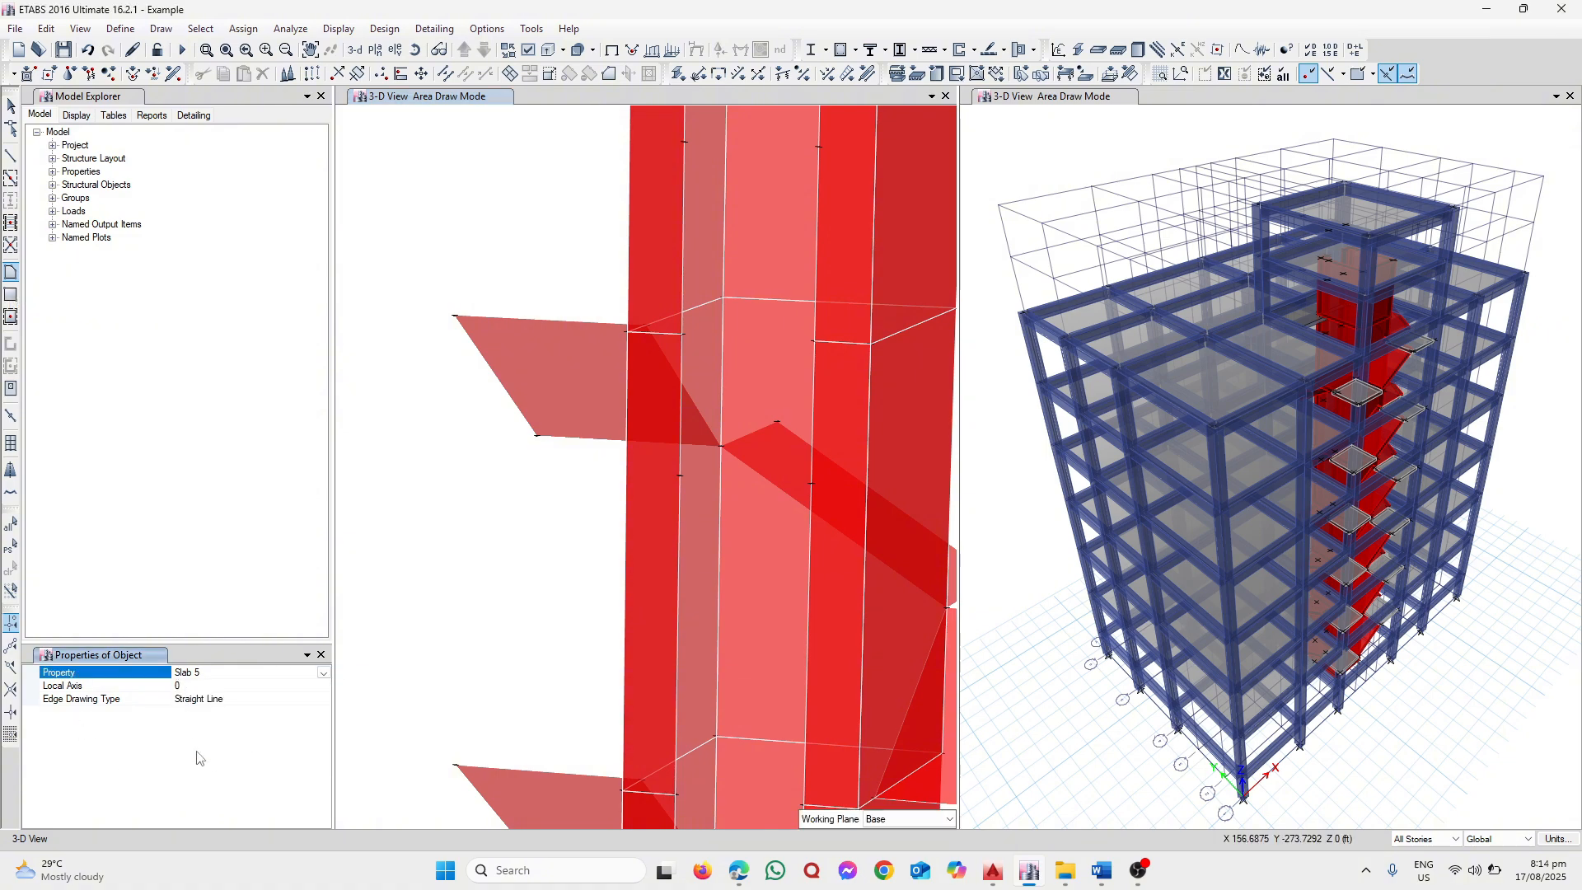
{"action": "left_click", "coordinate": [683, 336]}
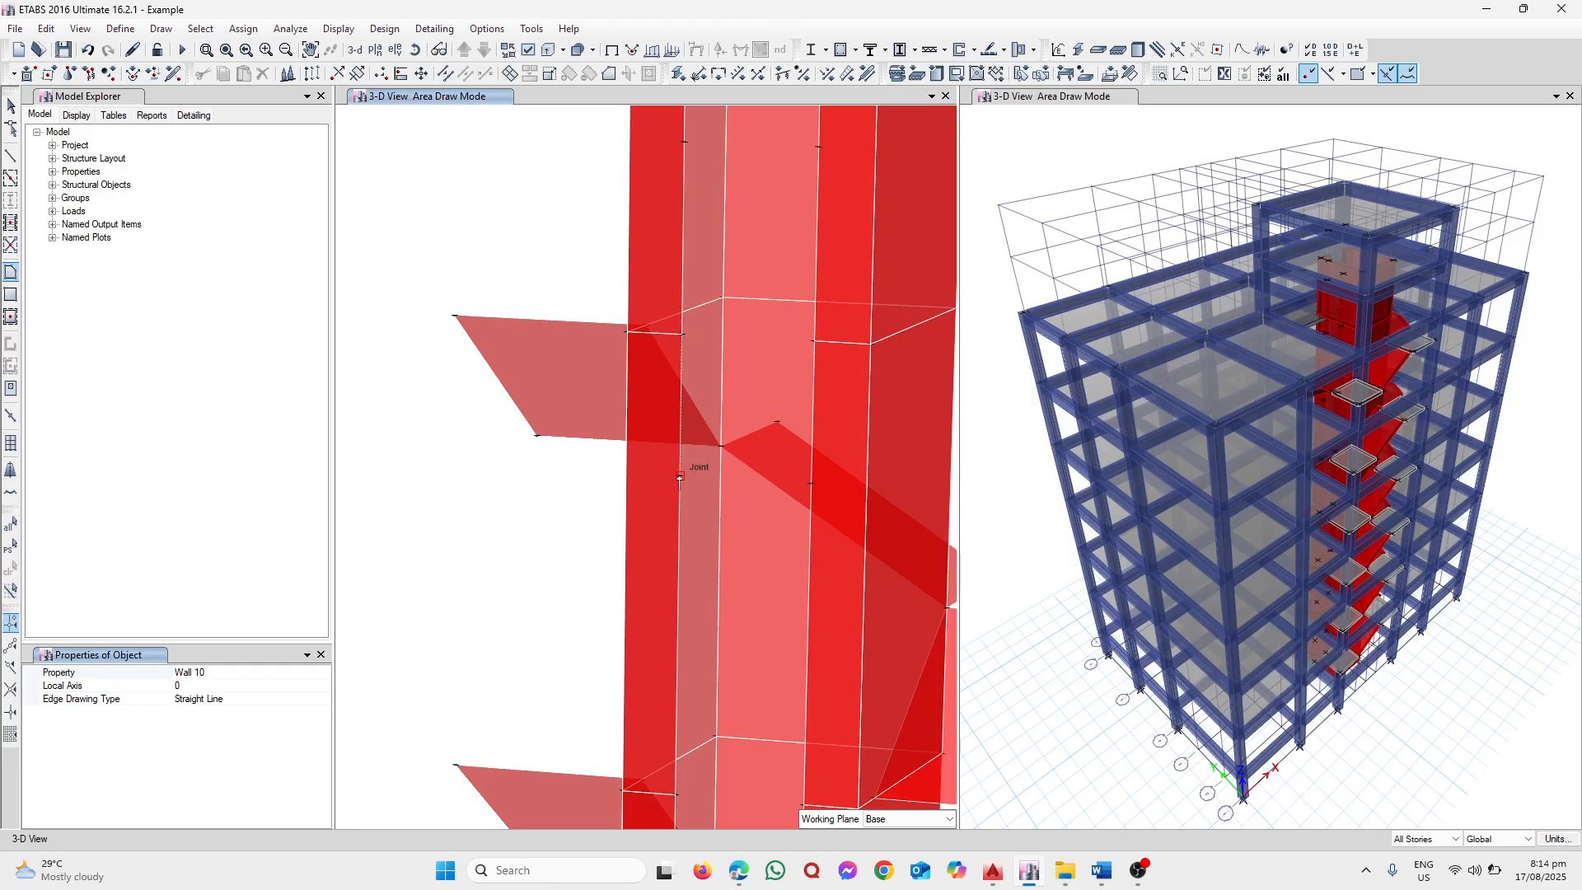
{"action": "left_click", "coordinate": [812, 484]}
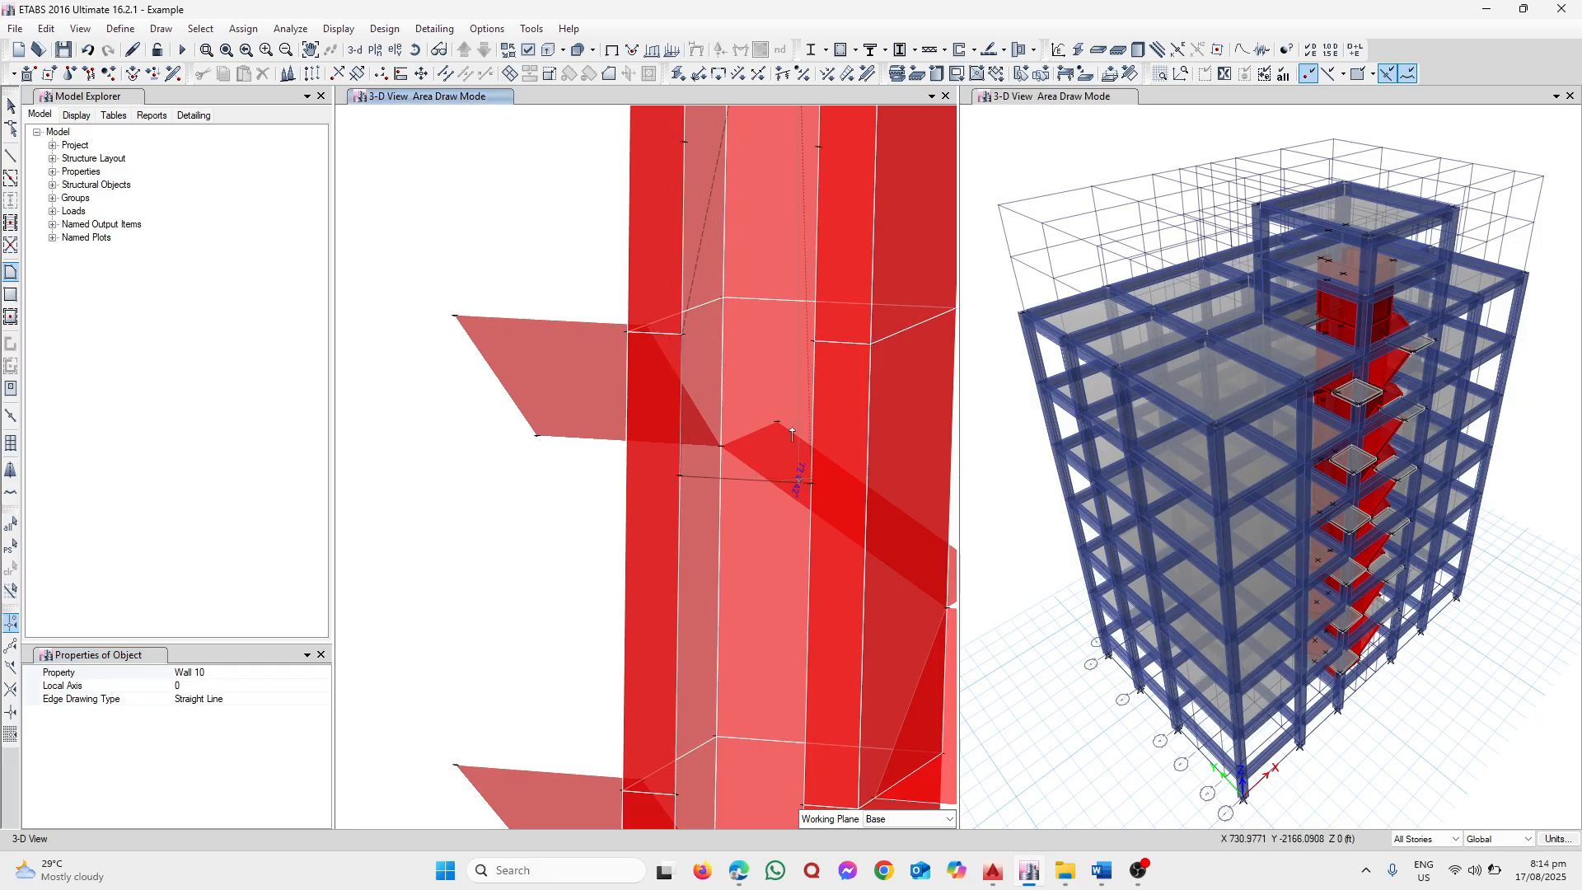
{"action": "left_click", "coordinate": [814, 340]}
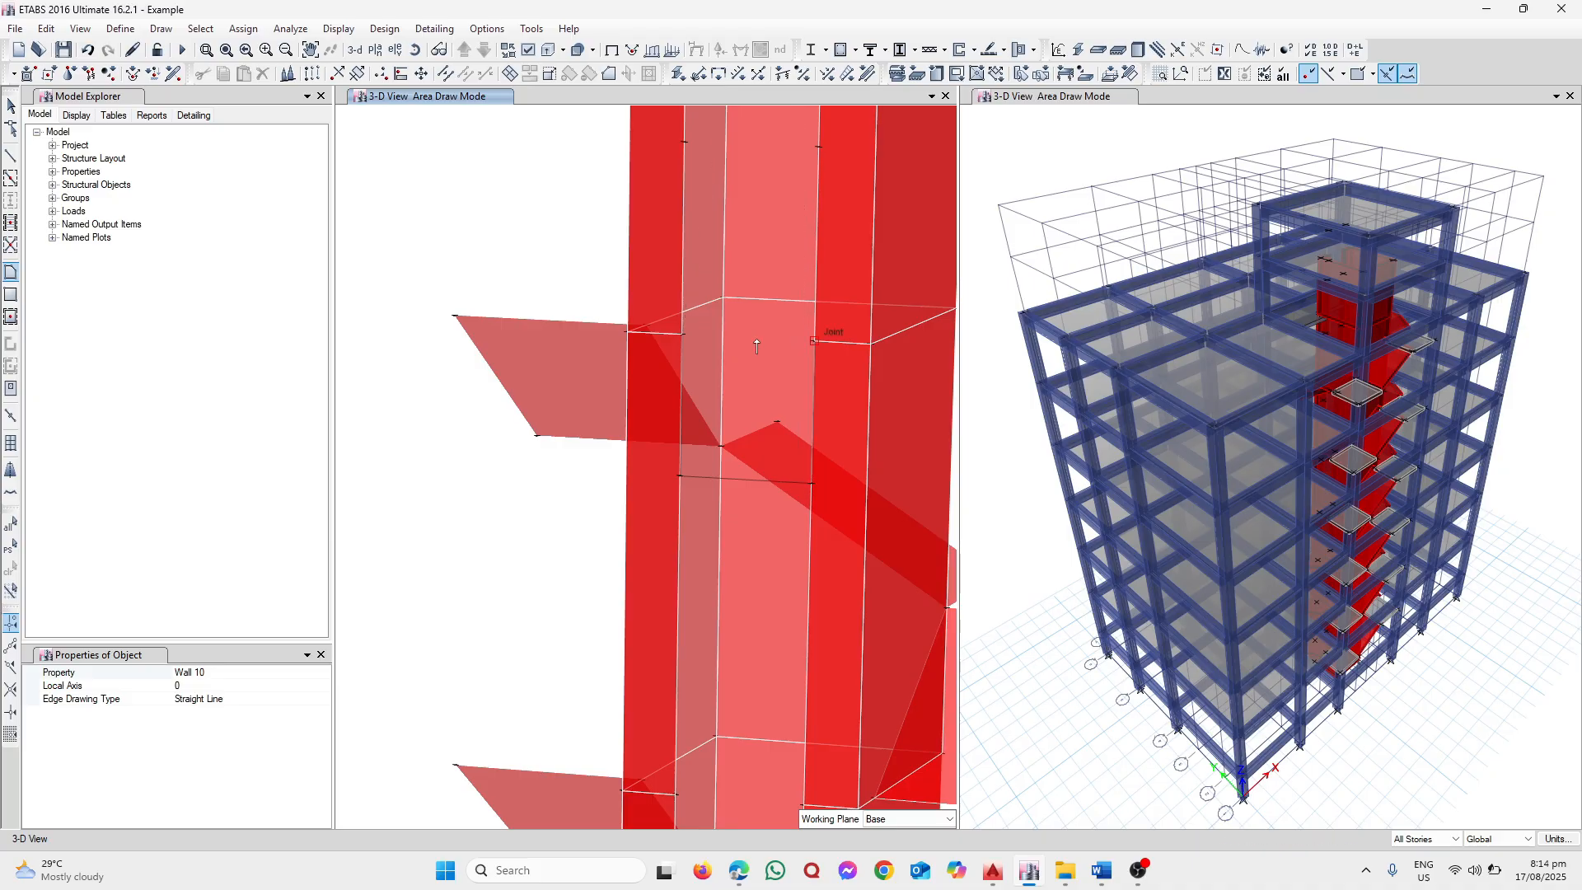
{"action": "left_click", "coordinate": [682, 335]}
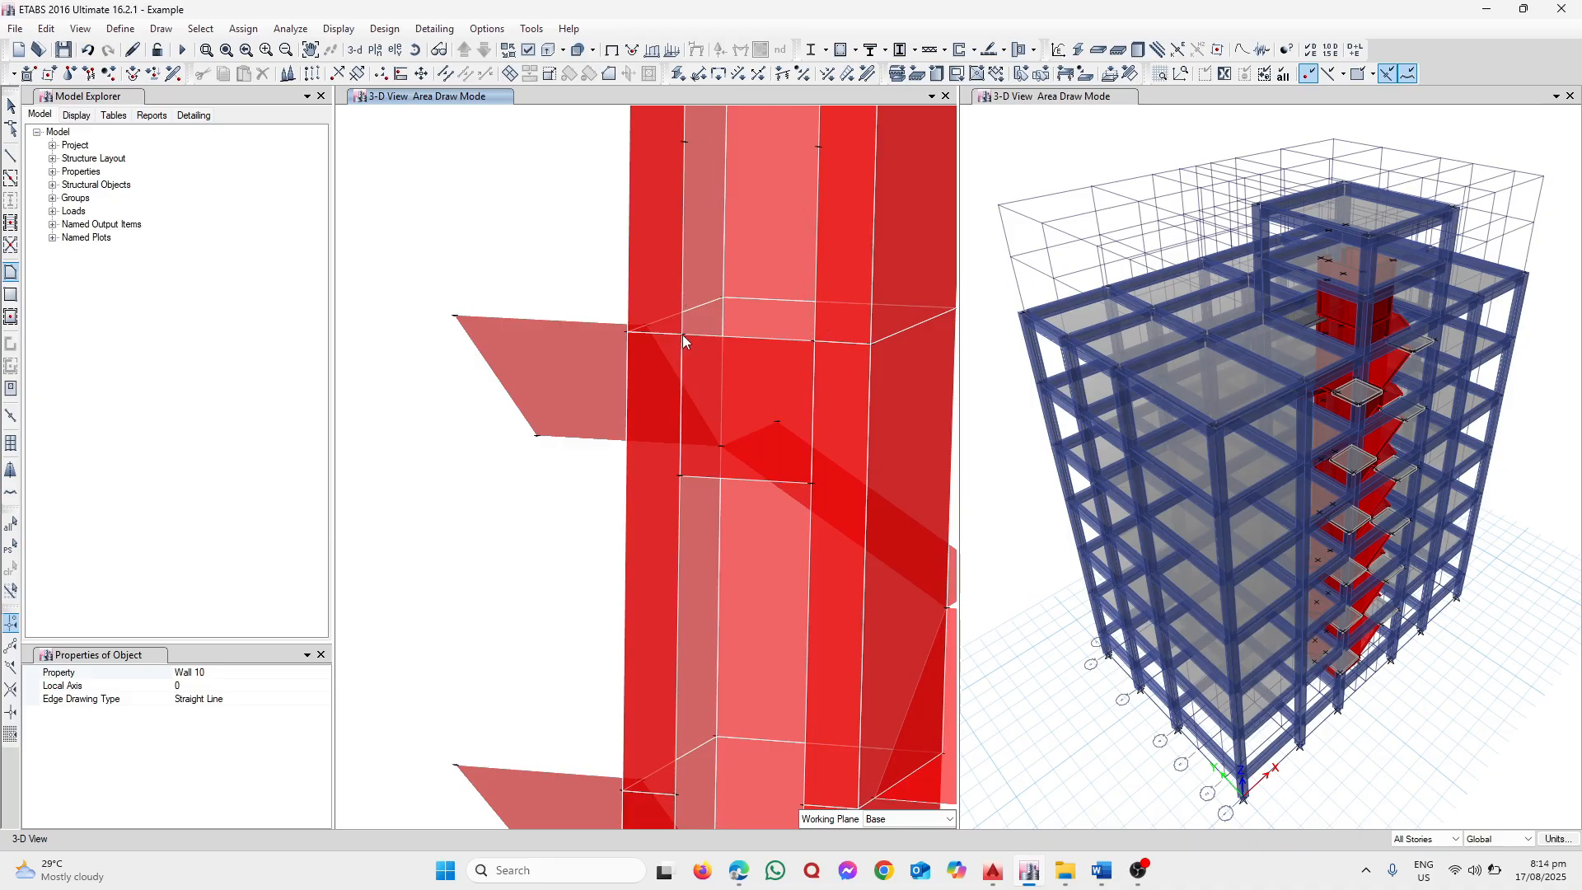
Leave the wall area drawing mode in the isolated core view
{"action": "scroll", "coordinate": [762, 519], "scroll_direction": "down", "scroll_amount": 3}
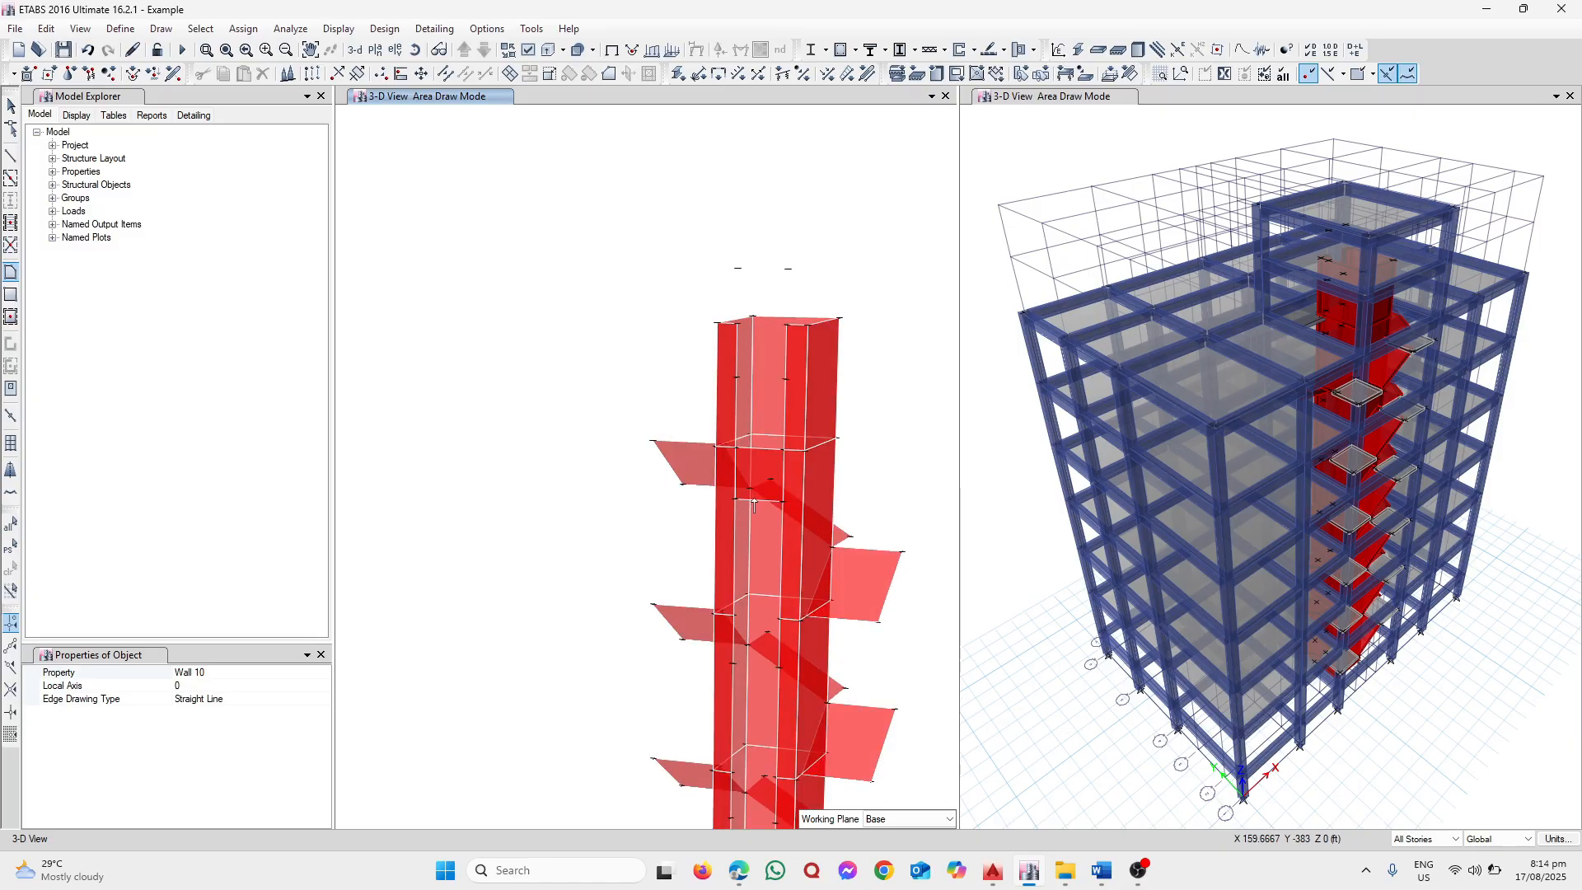
{"action": "mouse_move", "coordinate": [753, 483]}
{"action": "middle_mouse_down"}
{"action": "mouse_move", "coordinate": [752, 452]}
{"action": "mouse_move", "coordinate": [720, 466]}
{"action": "mouse_move", "coordinate": [797, 396]}
{"action": "mouse_move", "coordinate": [699, 488]}
{"action": "middle_mouse_up"}
{"action": "key", "text": "Escape"}
{"action": "scroll", "coordinate": [810, 427], "scroll_direction": "down", "scroll_amount": 5}
{"action": "scroll", "coordinate": [687, 486], "scroll_direction": "up", "scroll_amount": 5}
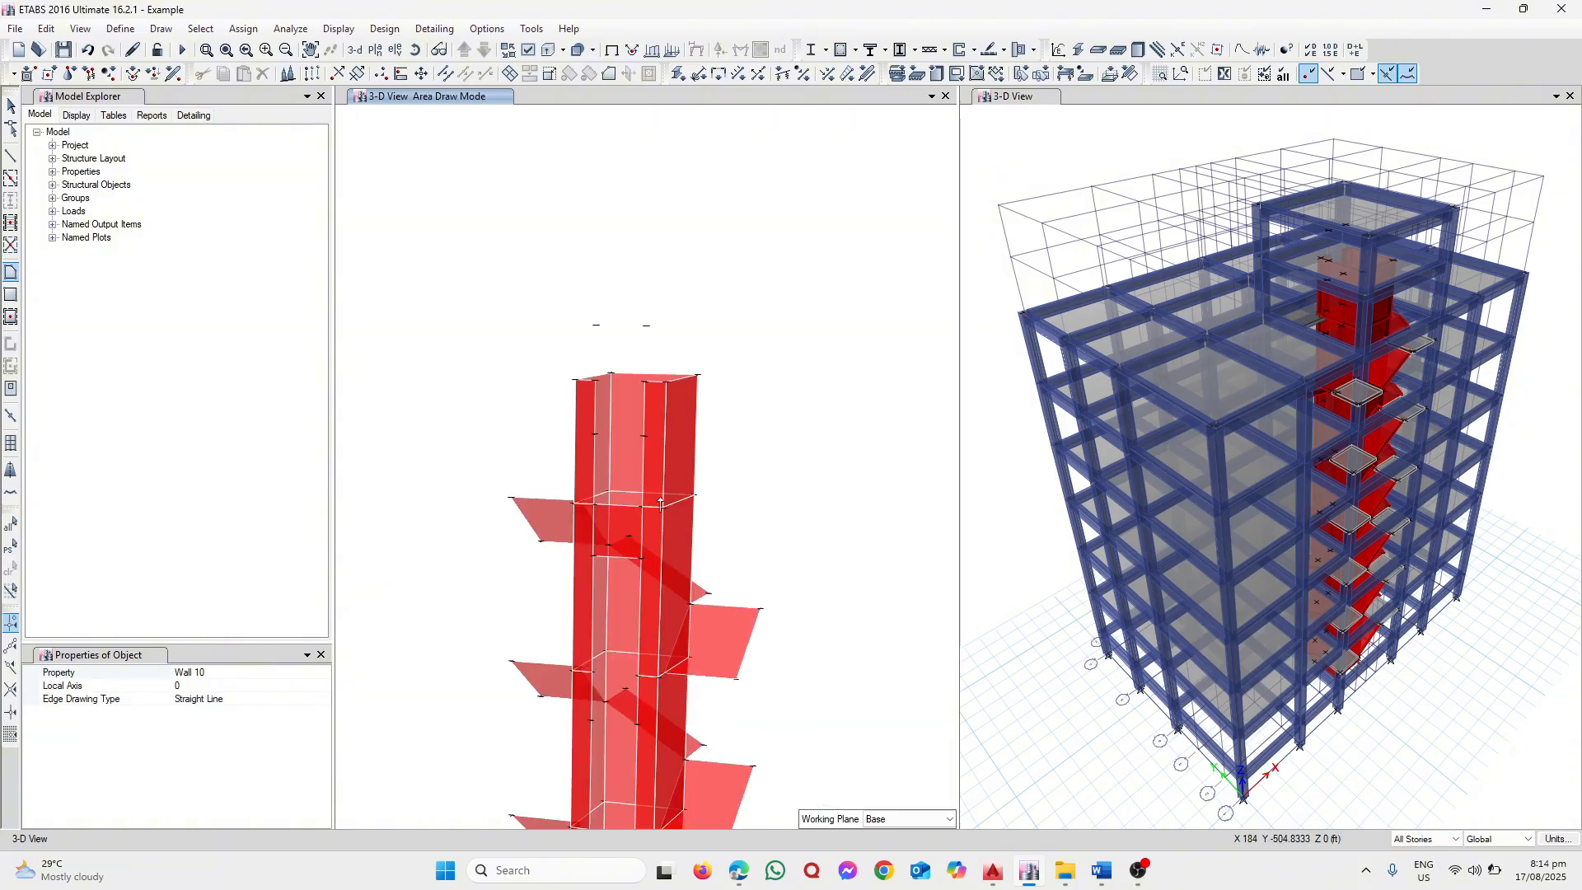
{"action": "middle_click_drag", "start_coordinate": [756, 421], "coordinate": [820, 367]}
{"action": "key", "text": "Escape"}
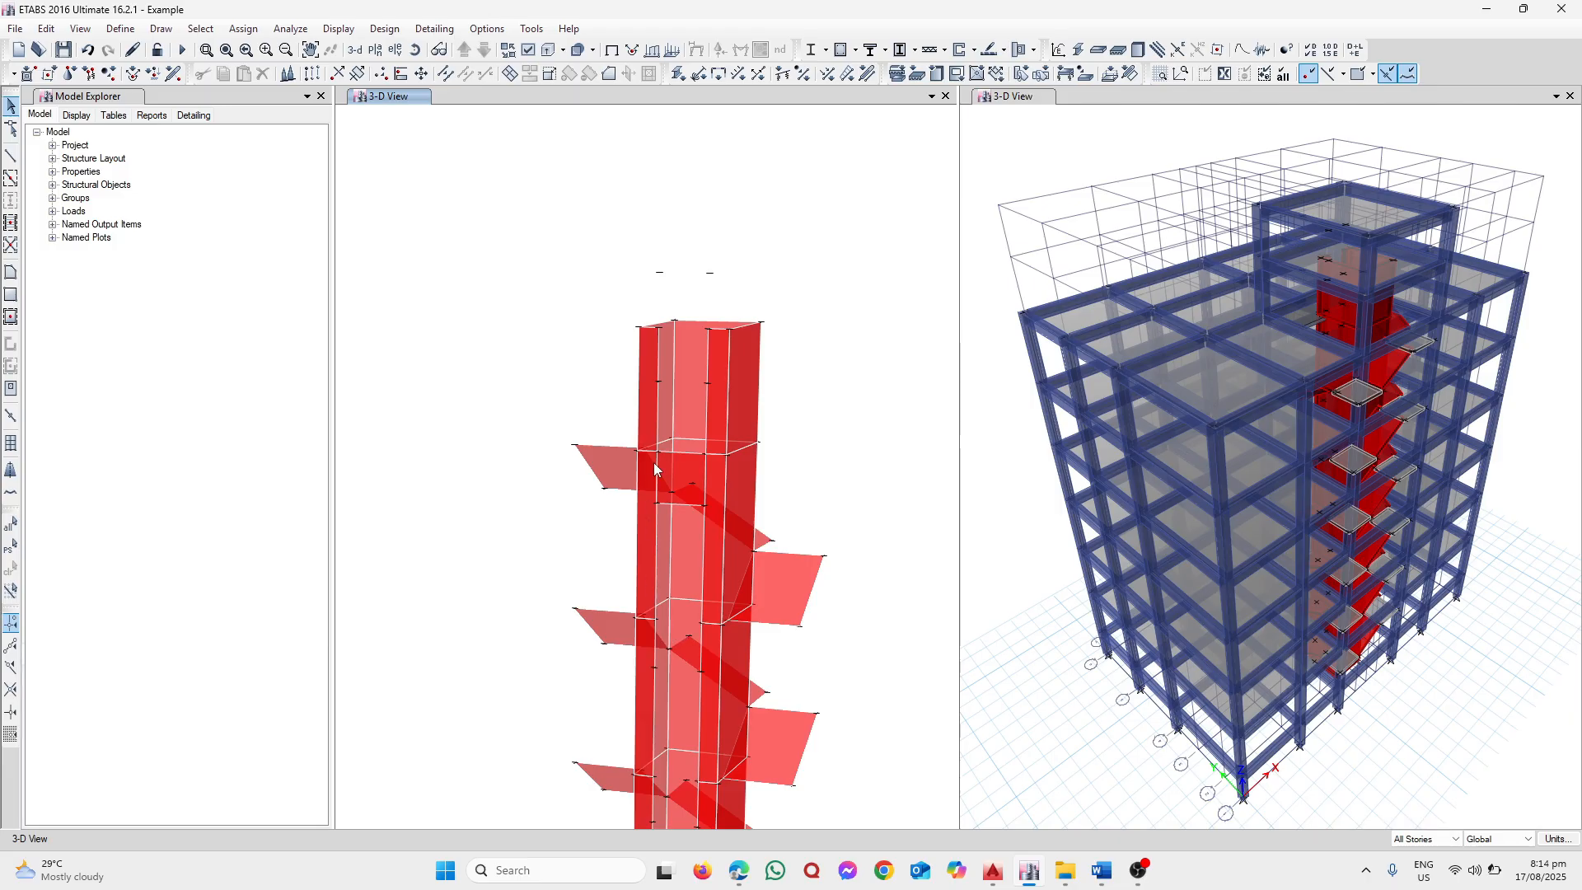
Examine the new spandrel panel and the openings along the core's height
{"action": "left_click", "coordinate": [1442, 840]}
{"action": "left_click", "coordinate": [1443, 839]}
{"action": "middle_click_drag", "start_coordinate": [671, 483], "coordinate": [667, 397]}
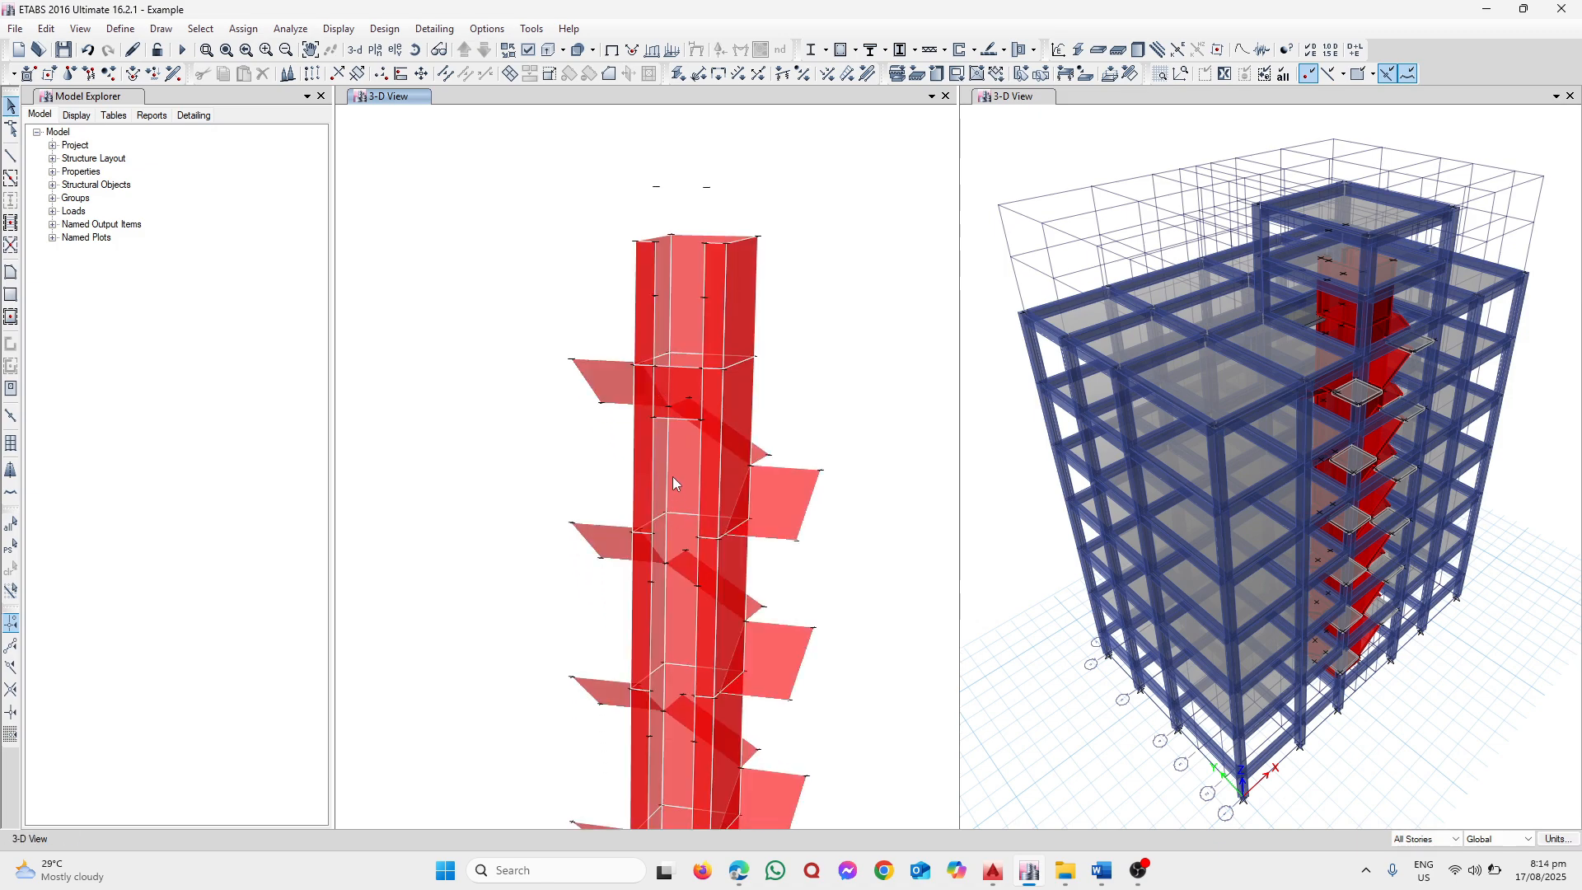
{"action": "middle_click_drag", "start_coordinate": [674, 482], "coordinate": [671, 410]}
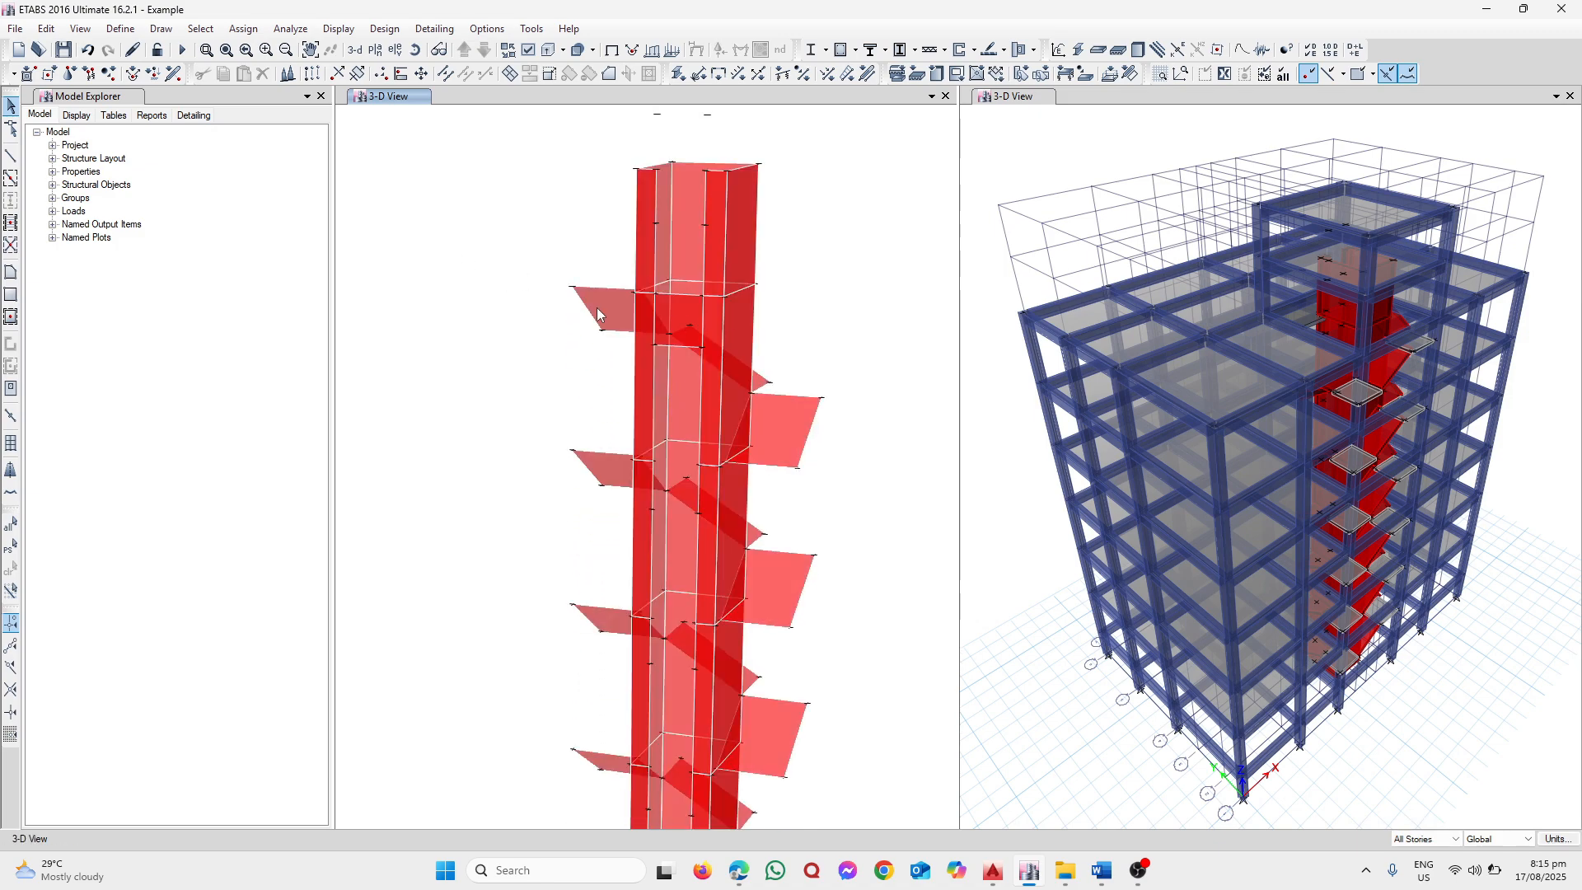
{"action": "scroll", "coordinate": [528, 277], "scroll_direction": "down", "scroll_amount": 5}
{"action": "middle_click_drag", "start_coordinate": [532, 284], "coordinate": [547, 343]}
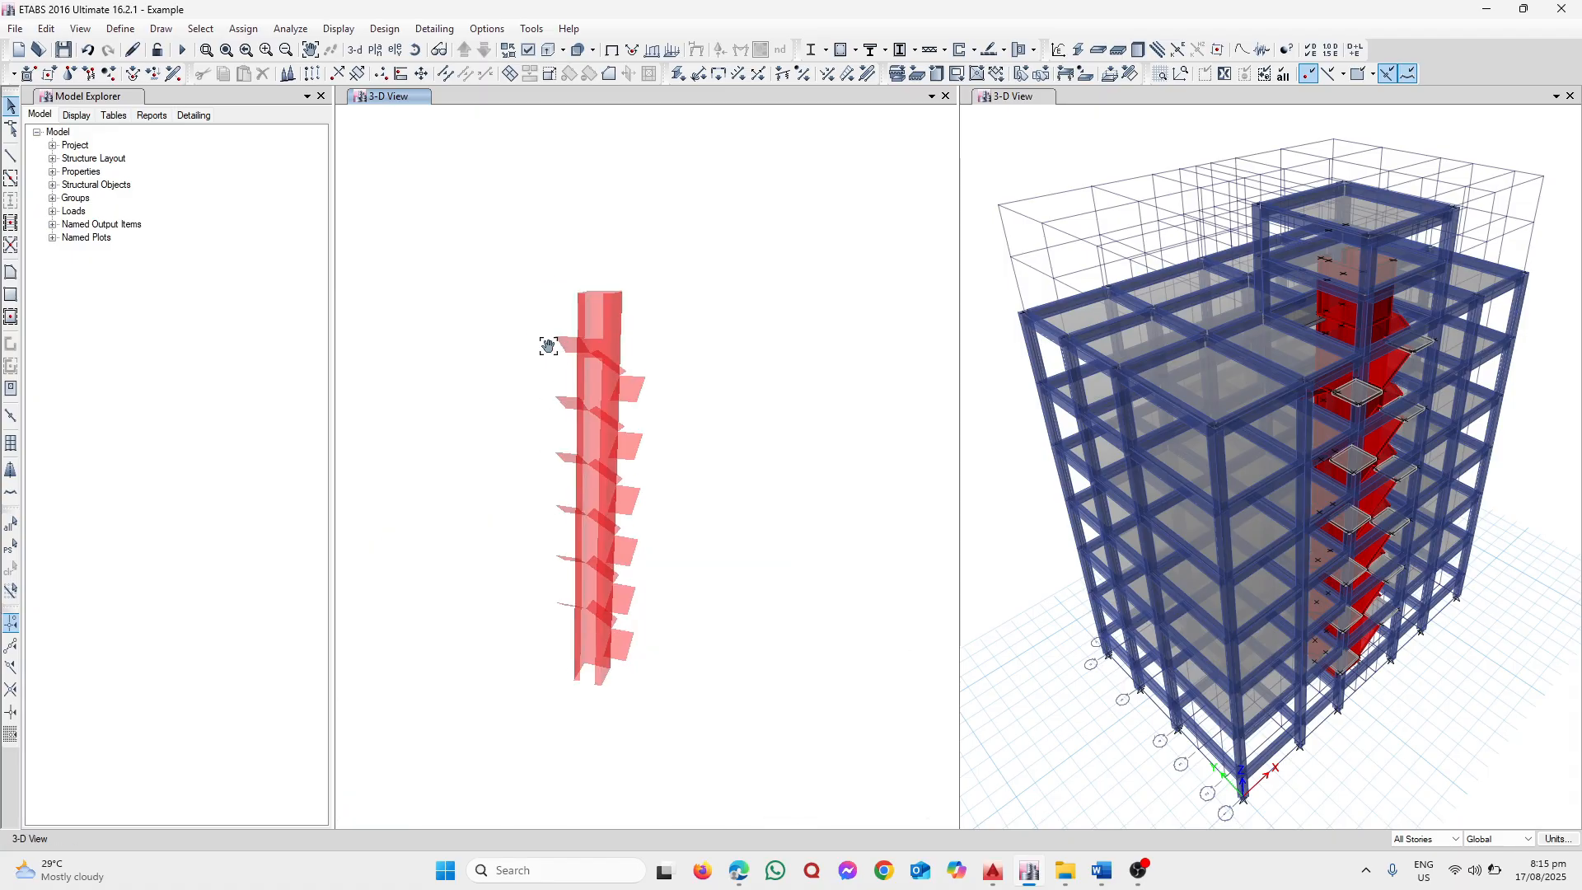
{"action": "scroll", "coordinate": [583, 336], "scroll_direction": "up", "scroll_amount": 5}
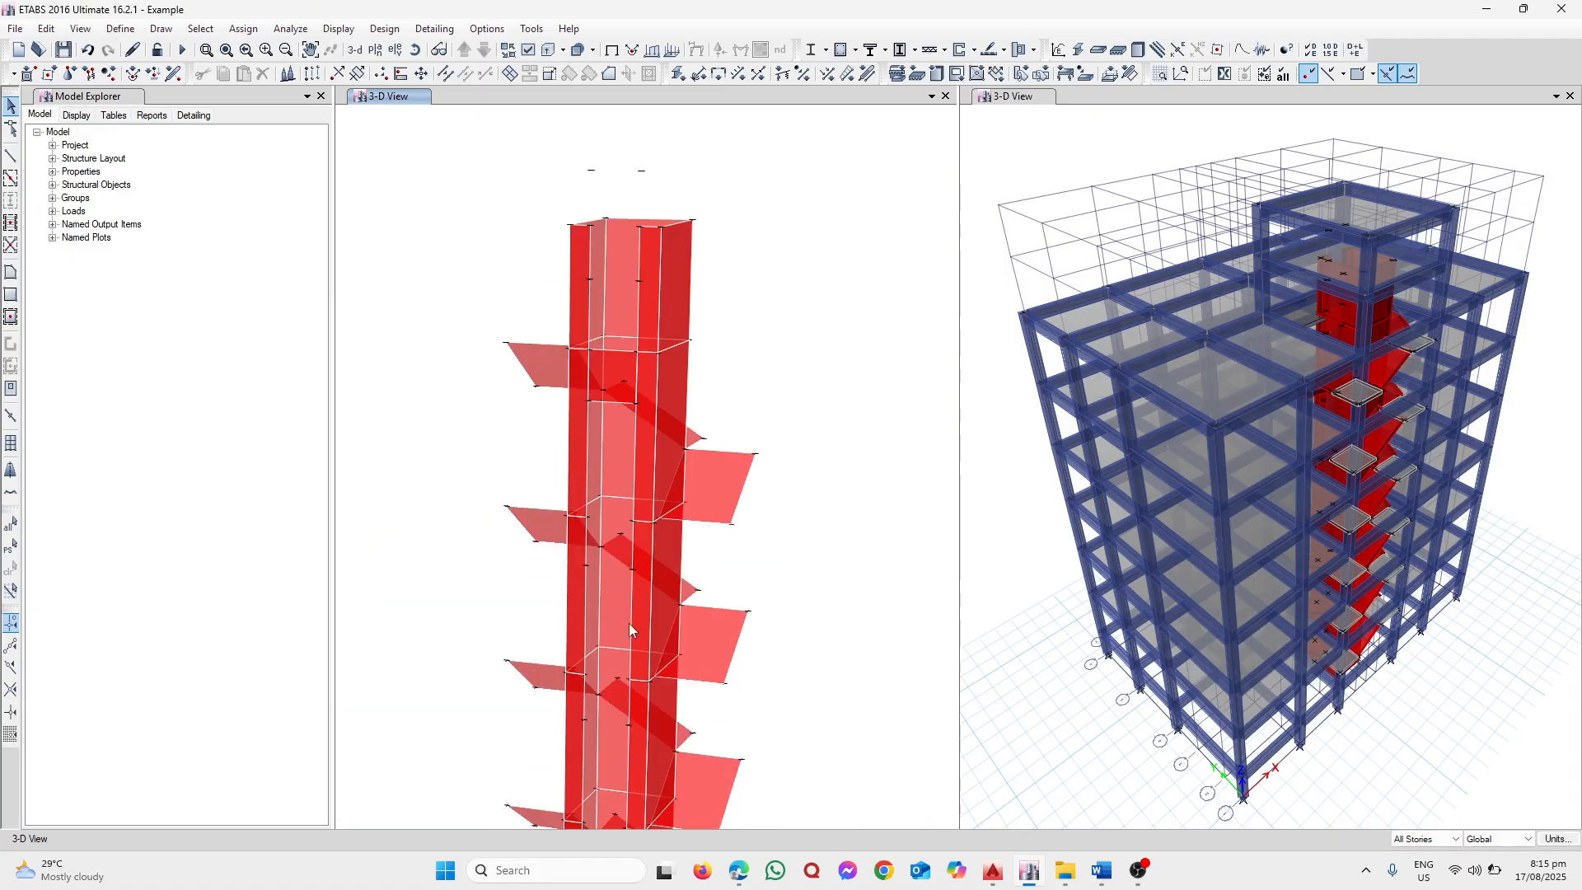
{"action": "middle_click_drag", "start_coordinate": [629, 623], "coordinate": [629, 354]}
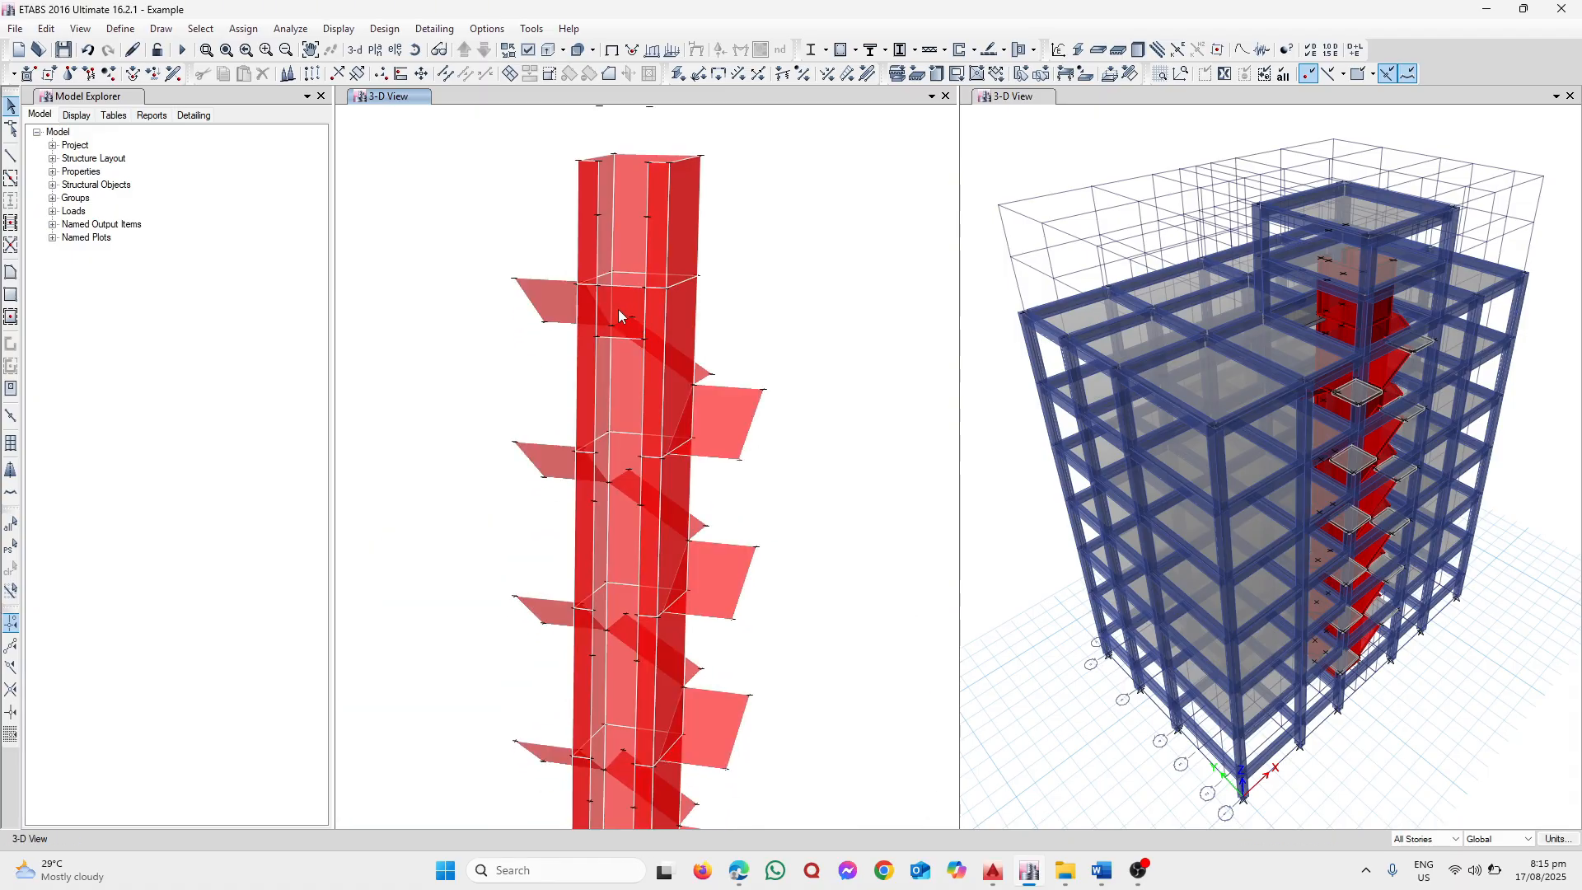
Replicate the new spandrel panel over the core's opening to all stories from Stair Top down to GF
{"action": "left_click", "coordinate": [619, 316]}
{"action": "left_click", "coordinate": [306, 75]}
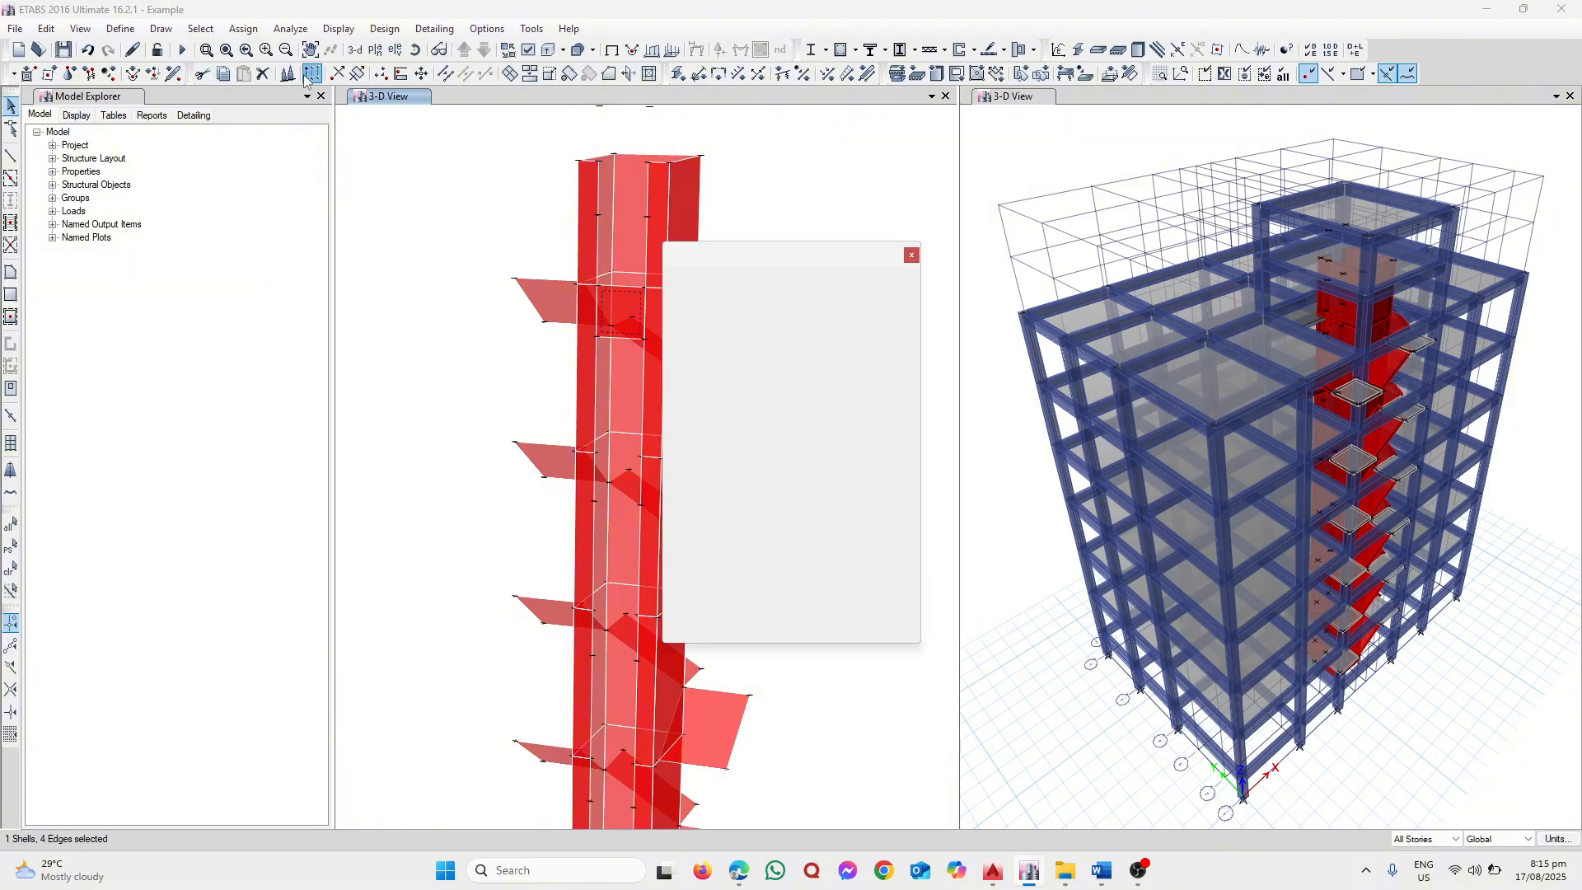
{"action": "left_click", "coordinate": [800, 292]}
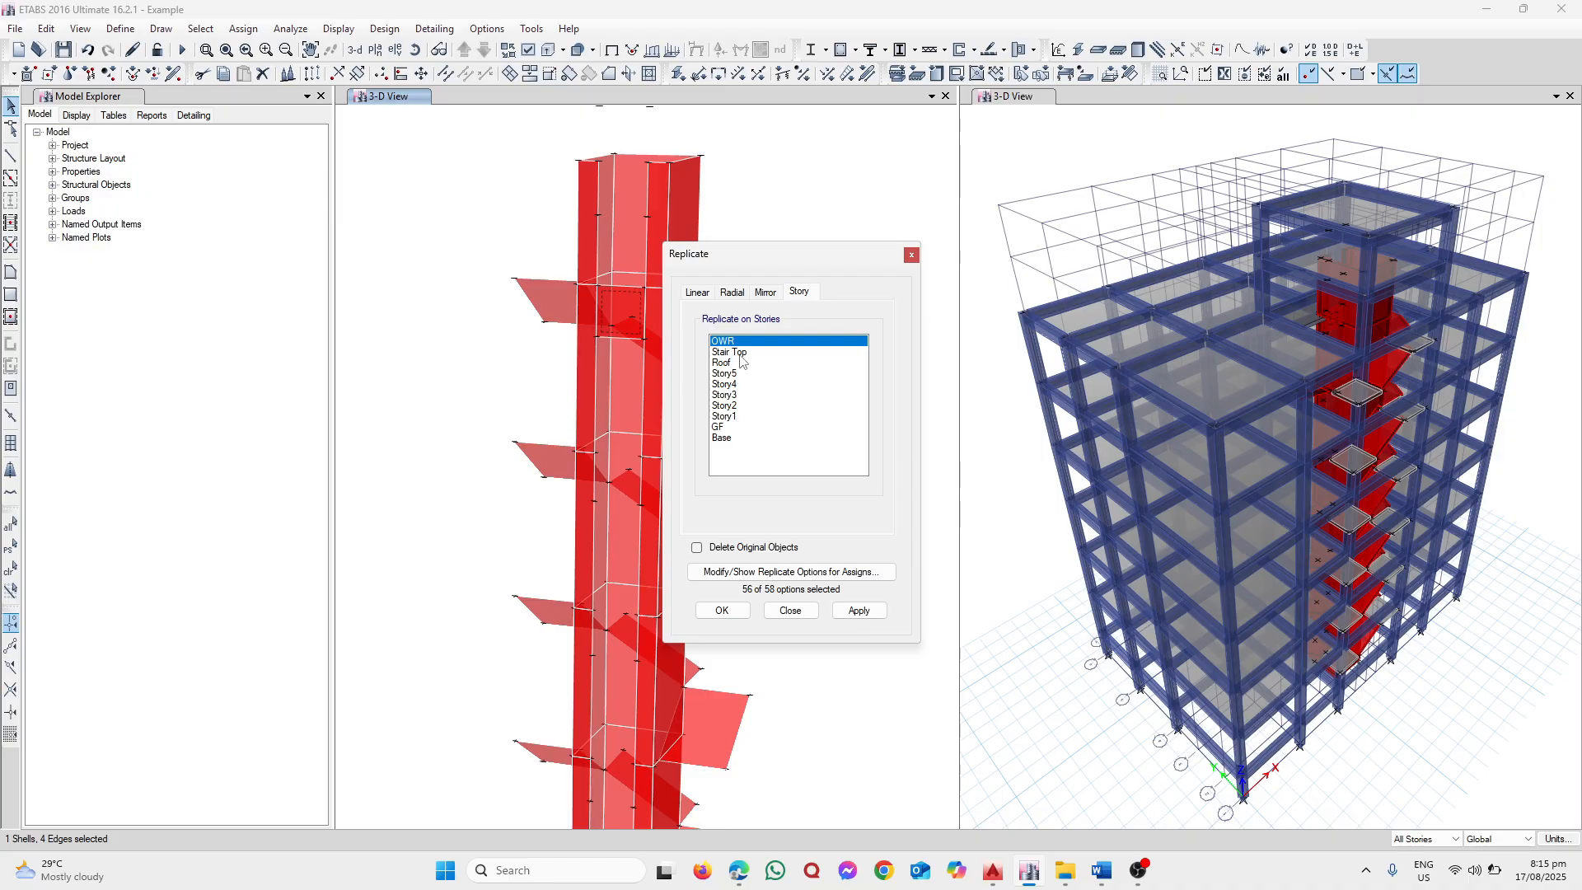
{"action": "left_click_drag", "start_coordinate": [743, 356], "coordinate": [748, 432]}
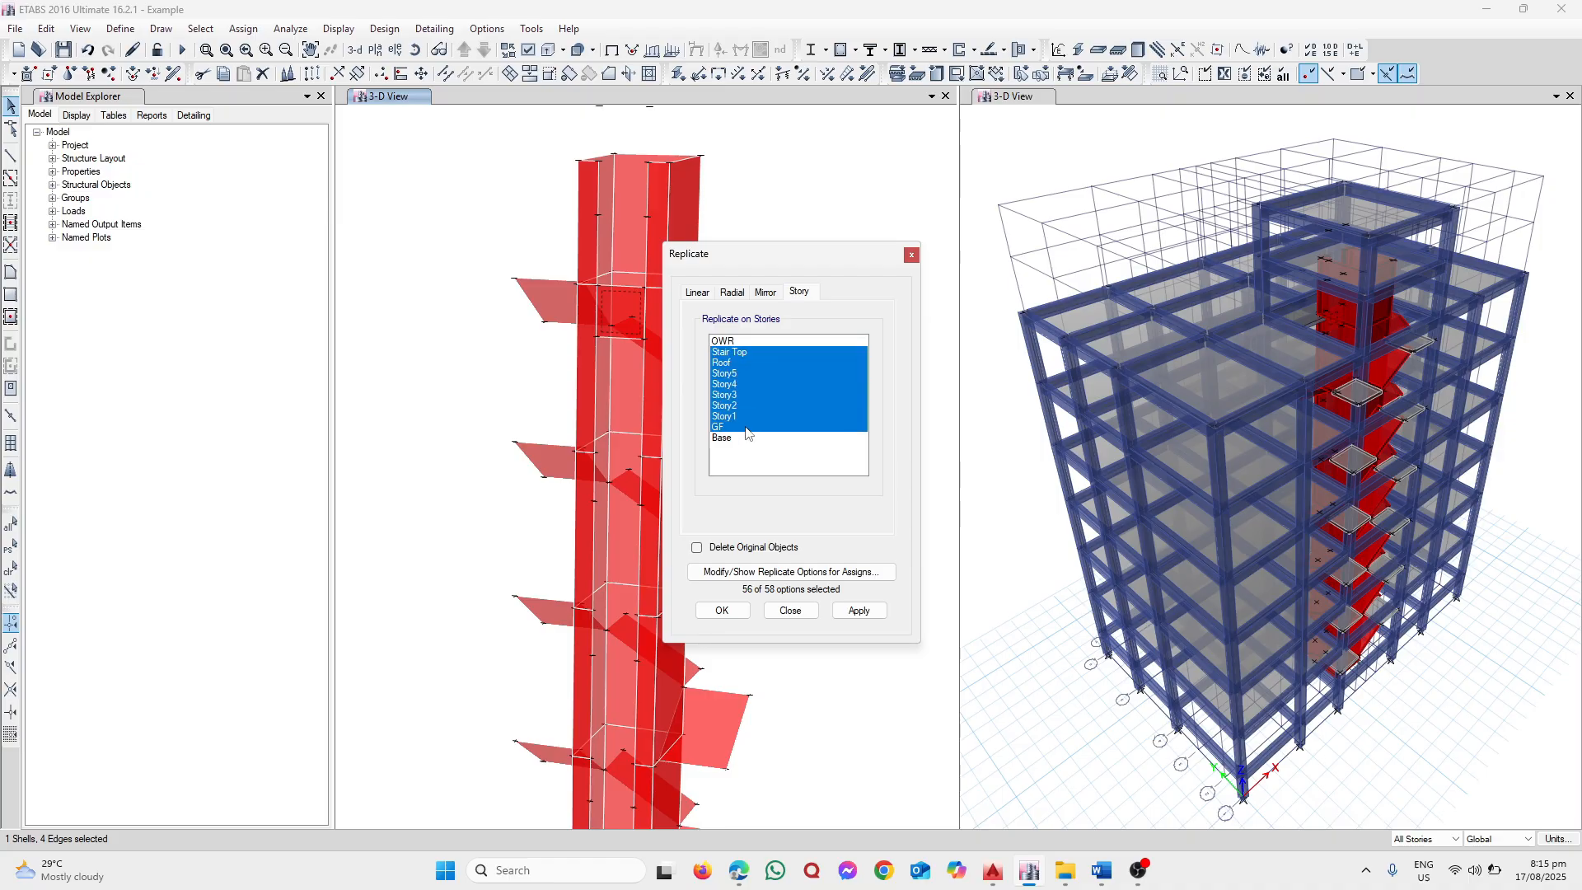
{"action": "left_click", "coordinate": [860, 611]}
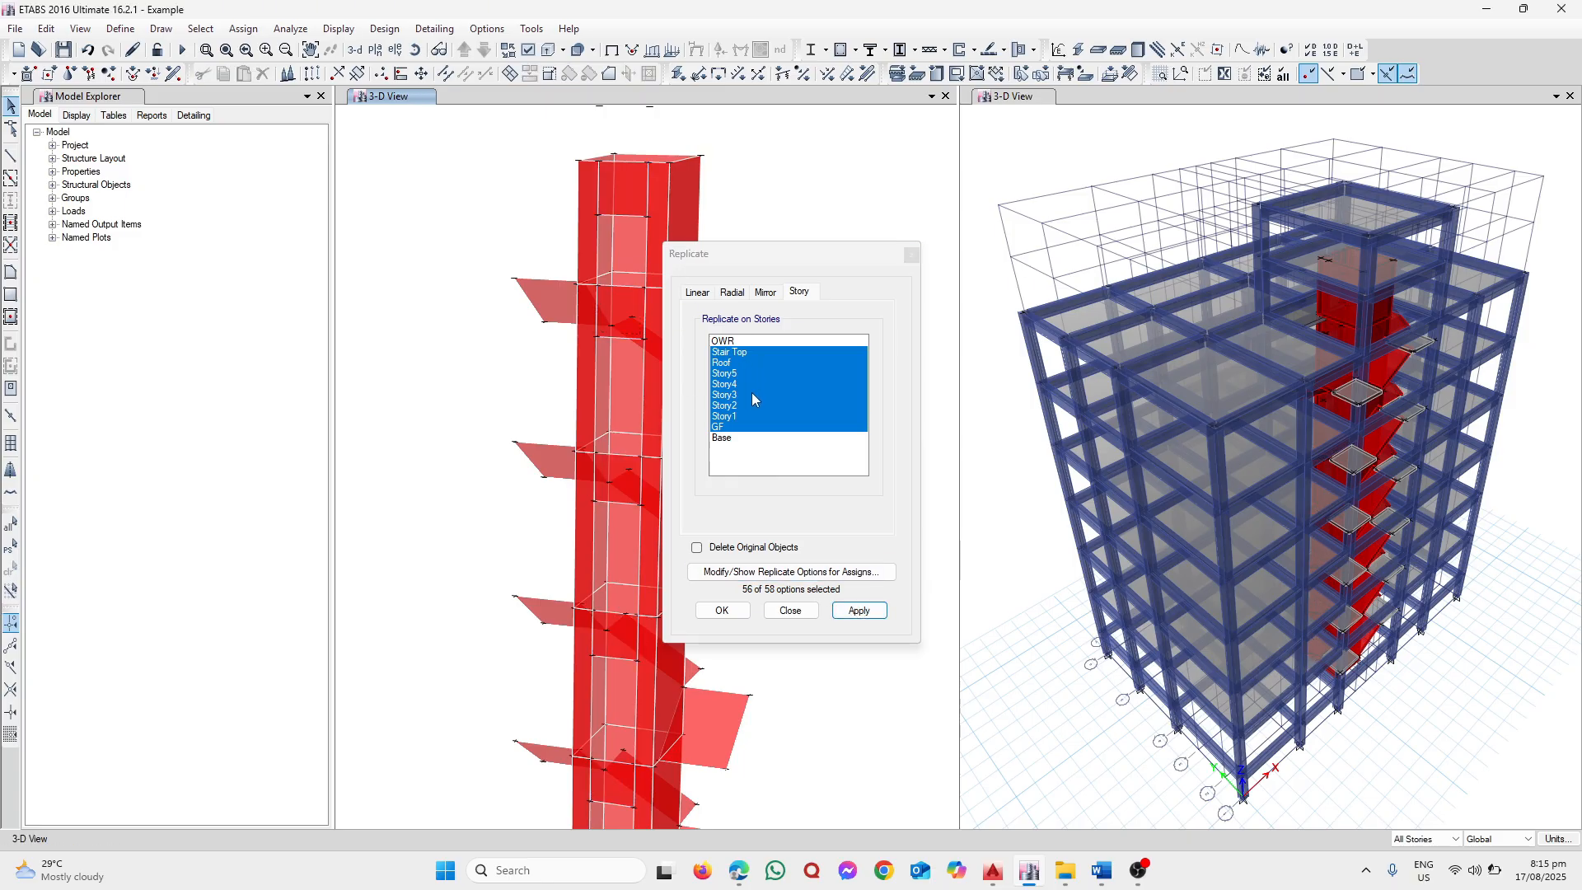
{"action": "left_click", "coordinate": [790, 609]}
Try deleting the core's lowest spandrel panel with All Stories active, and undo the deletion
{"action": "scroll", "coordinate": [771, 606], "scroll_direction": "down", "scroll_amount": 3}
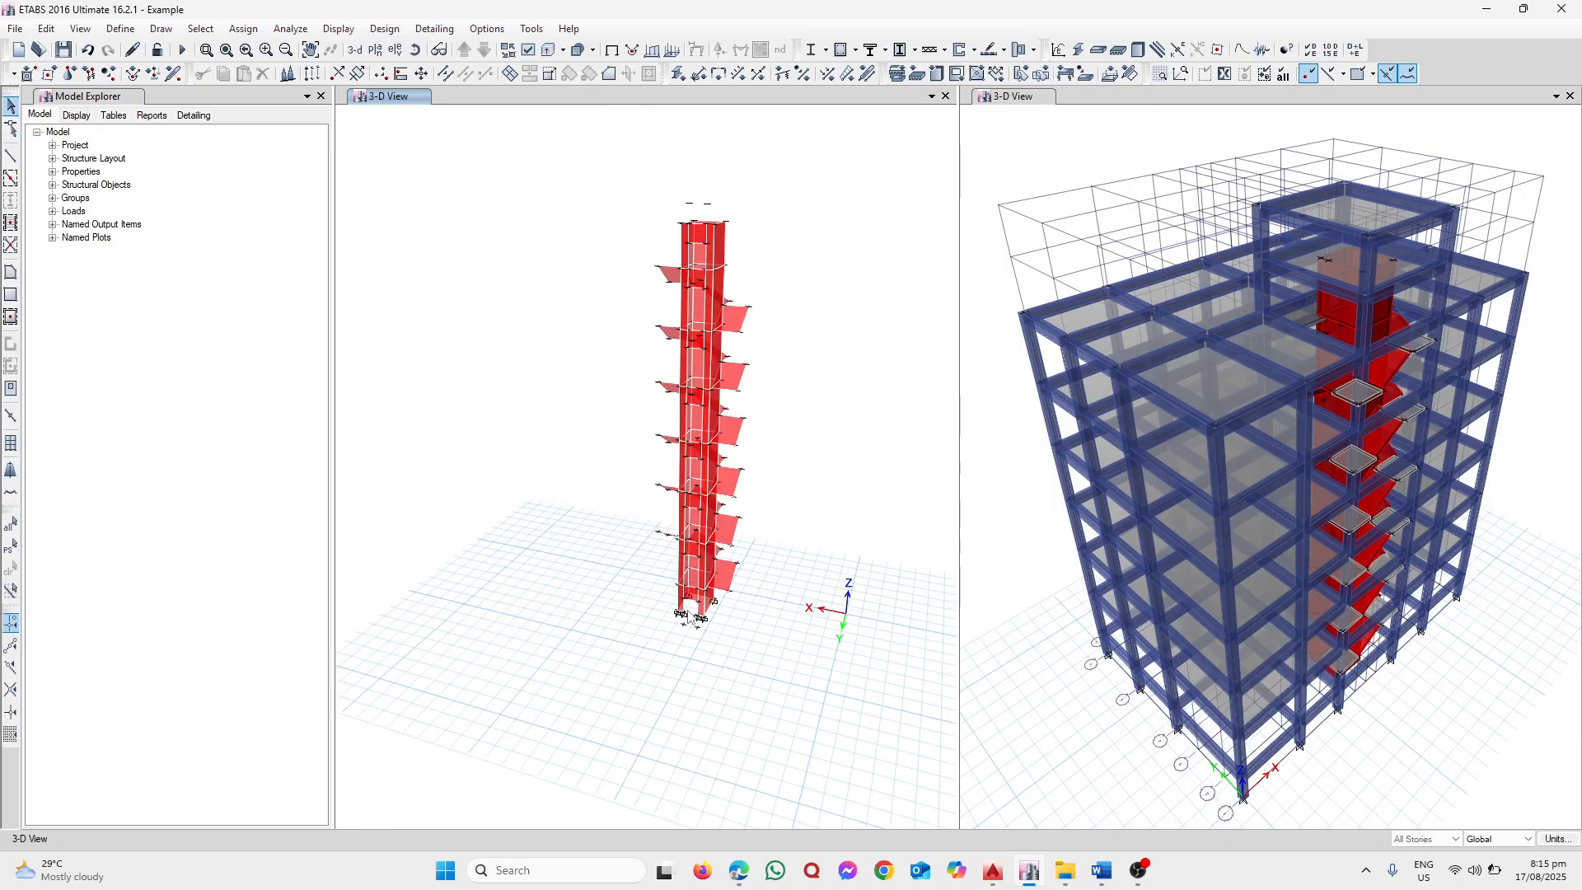
{"action": "scroll", "coordinate": [694, 595], "scroll_direction": "up", "scroll_amount": 5}
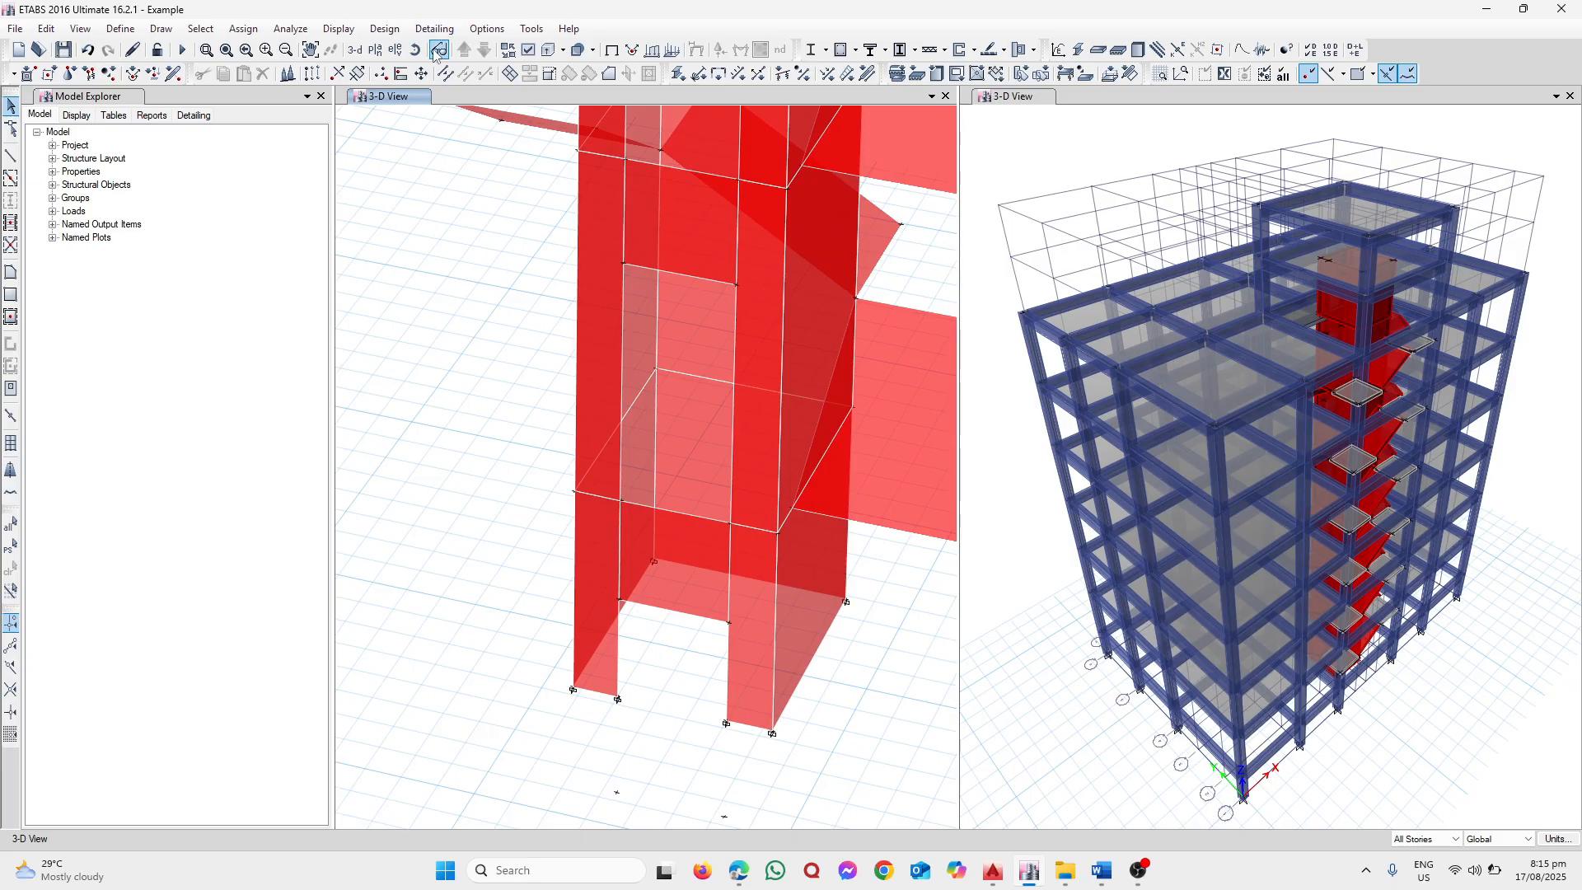
{"action": "left_click_drag", "start_coordinate": [692, 680], "coordinate": [700, 519]}
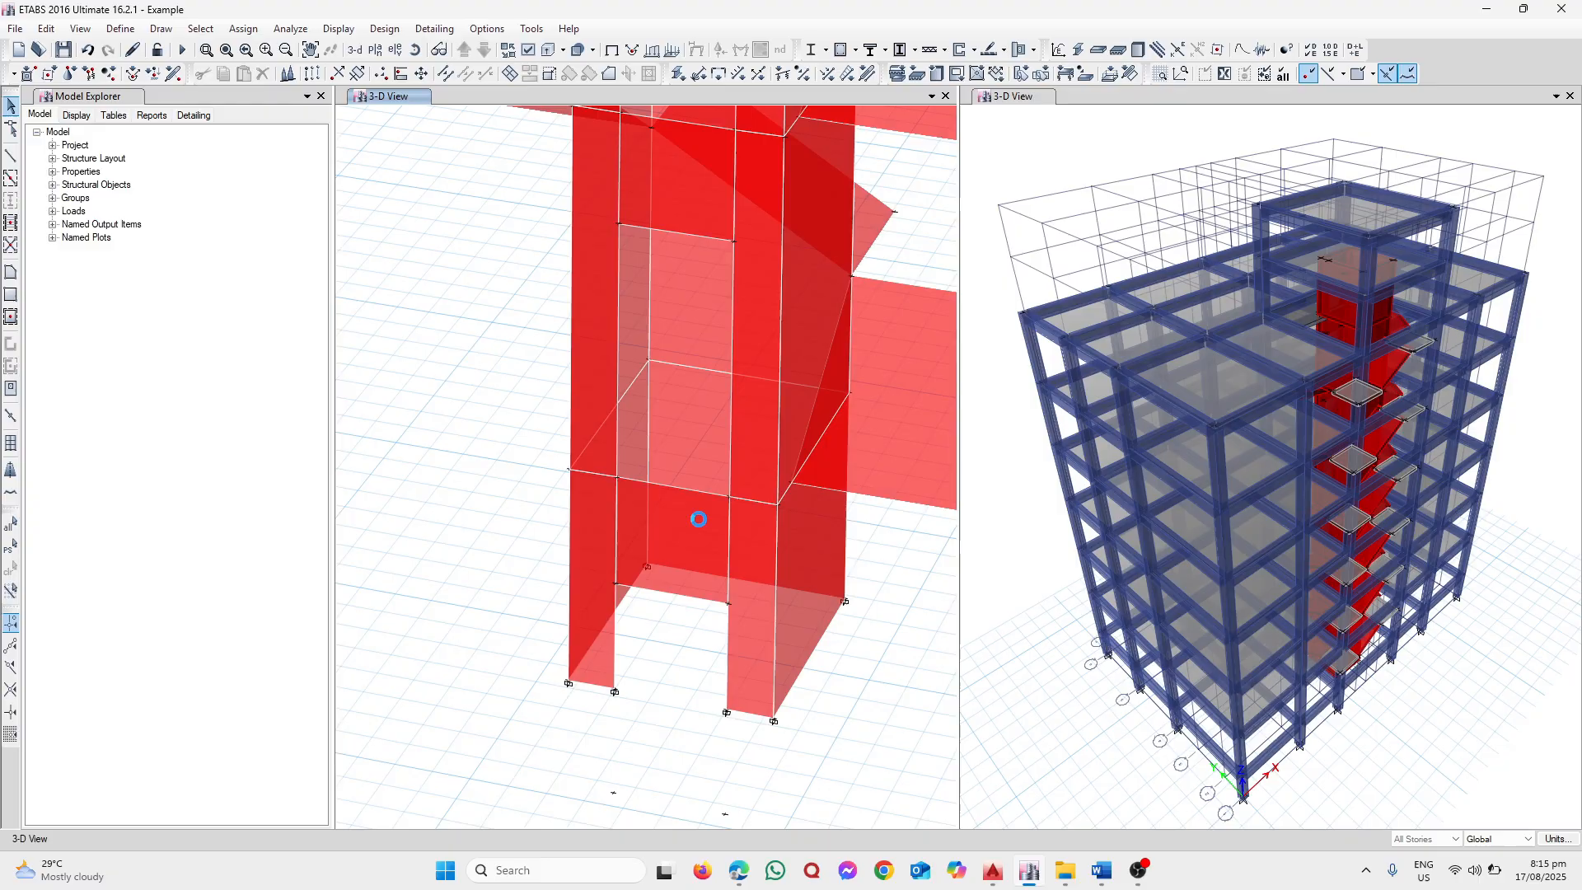
{"action": "left_click", "coordinate": [654, 548]}
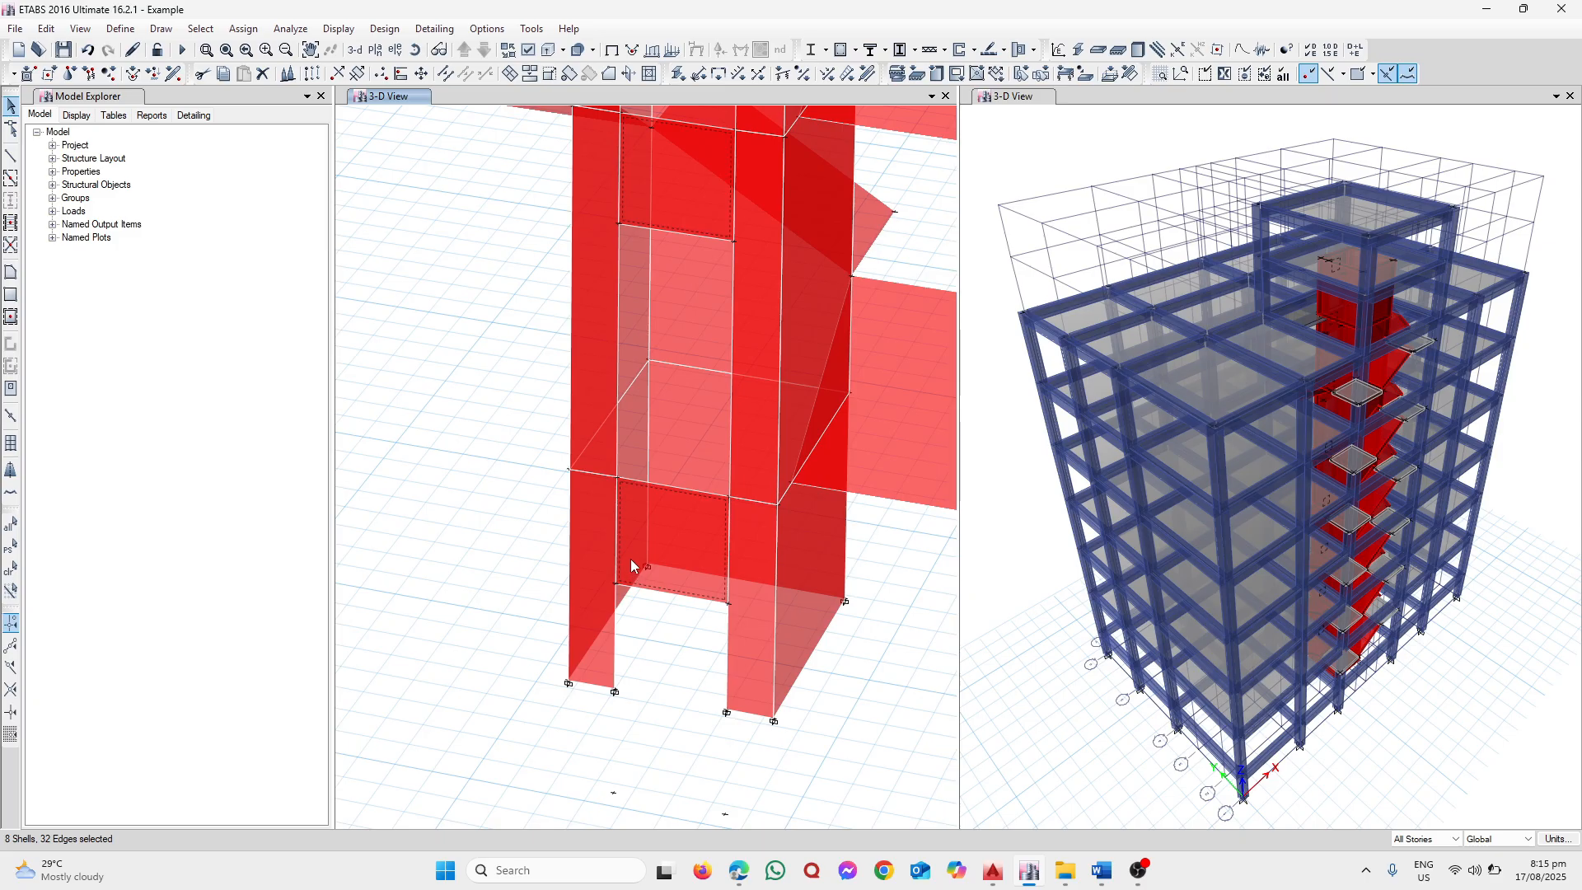
{"action": "left_click", "coordinate": [629, 557]}
{"action": "key", "text": "Delete"}
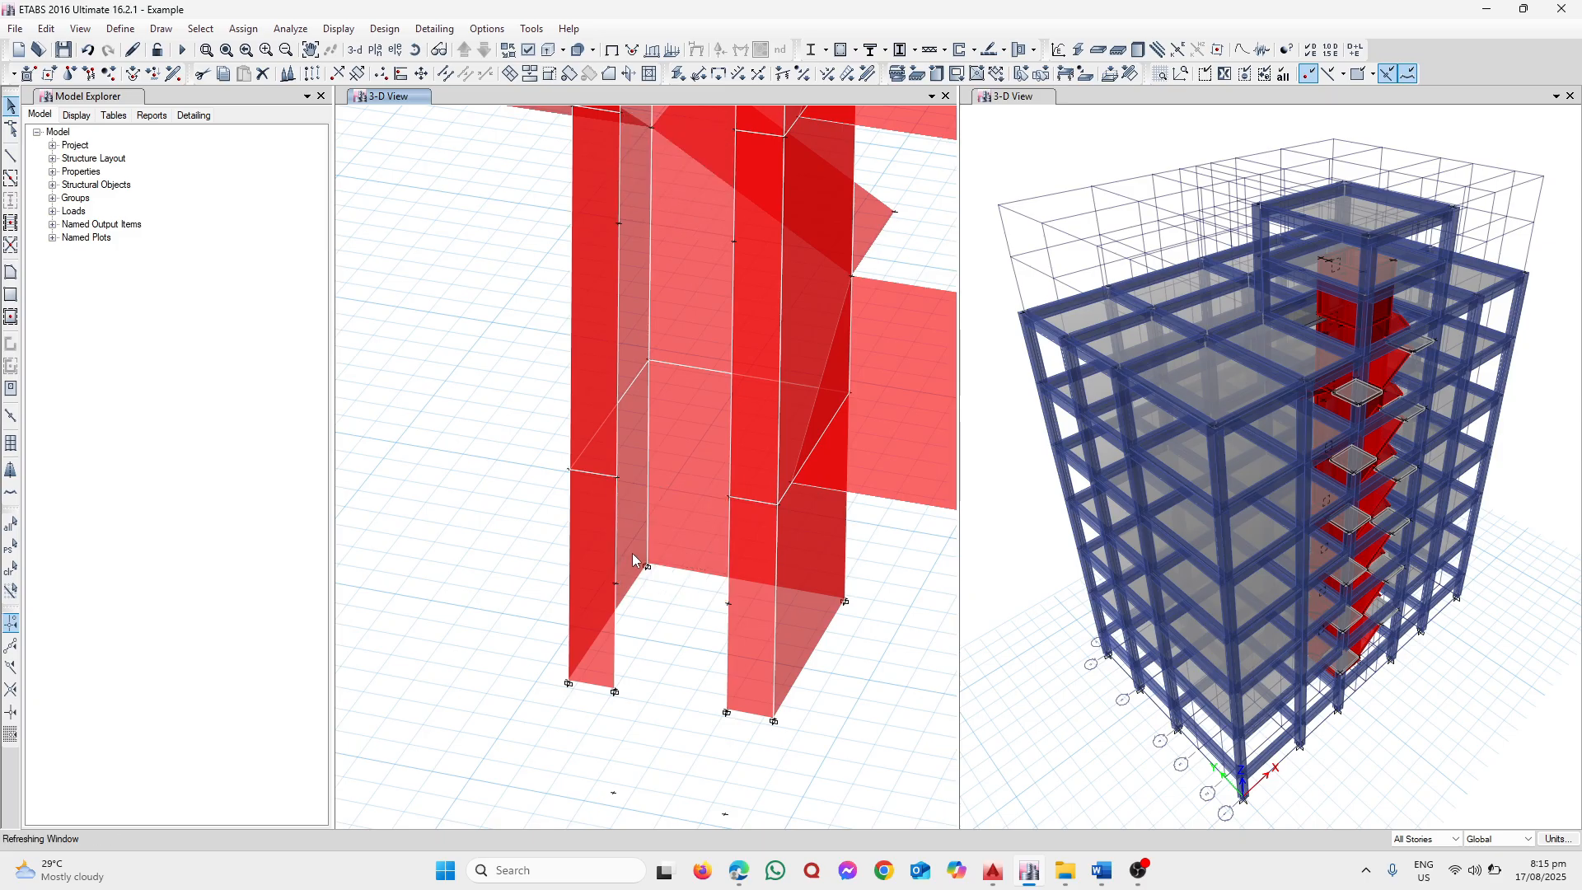
{"action": "key", "text": "ctrl+z"}
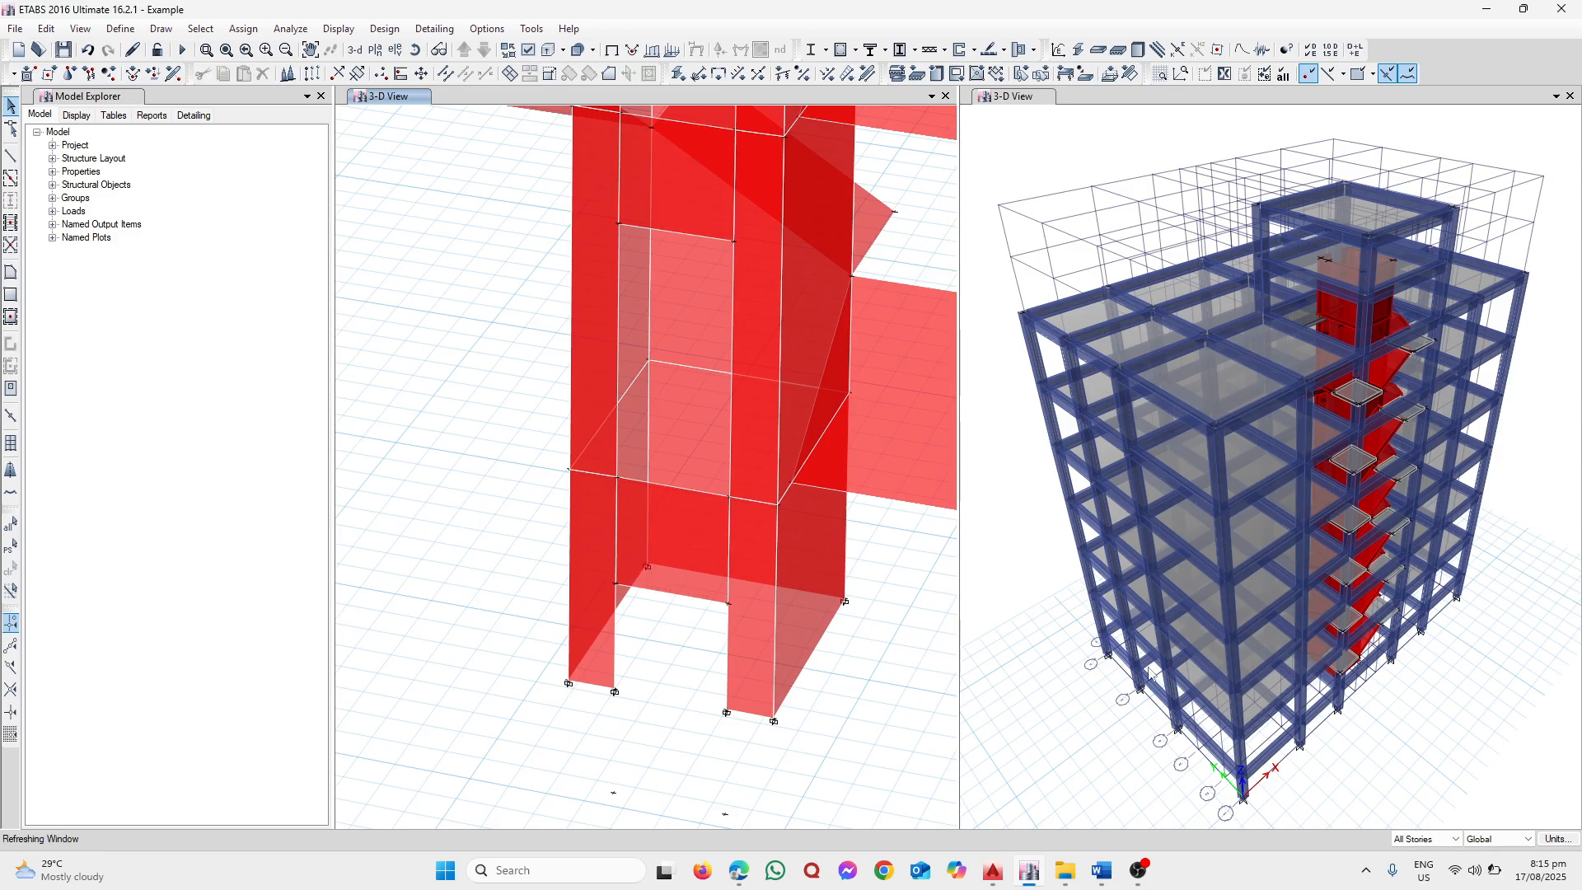
Set the story option to One Story and delete only the core's lowest spandrel panel
{"action": "left_click", "coordinate": [1426, 839]}
{"action": "left_click", "coordinate": [1418, 865]}
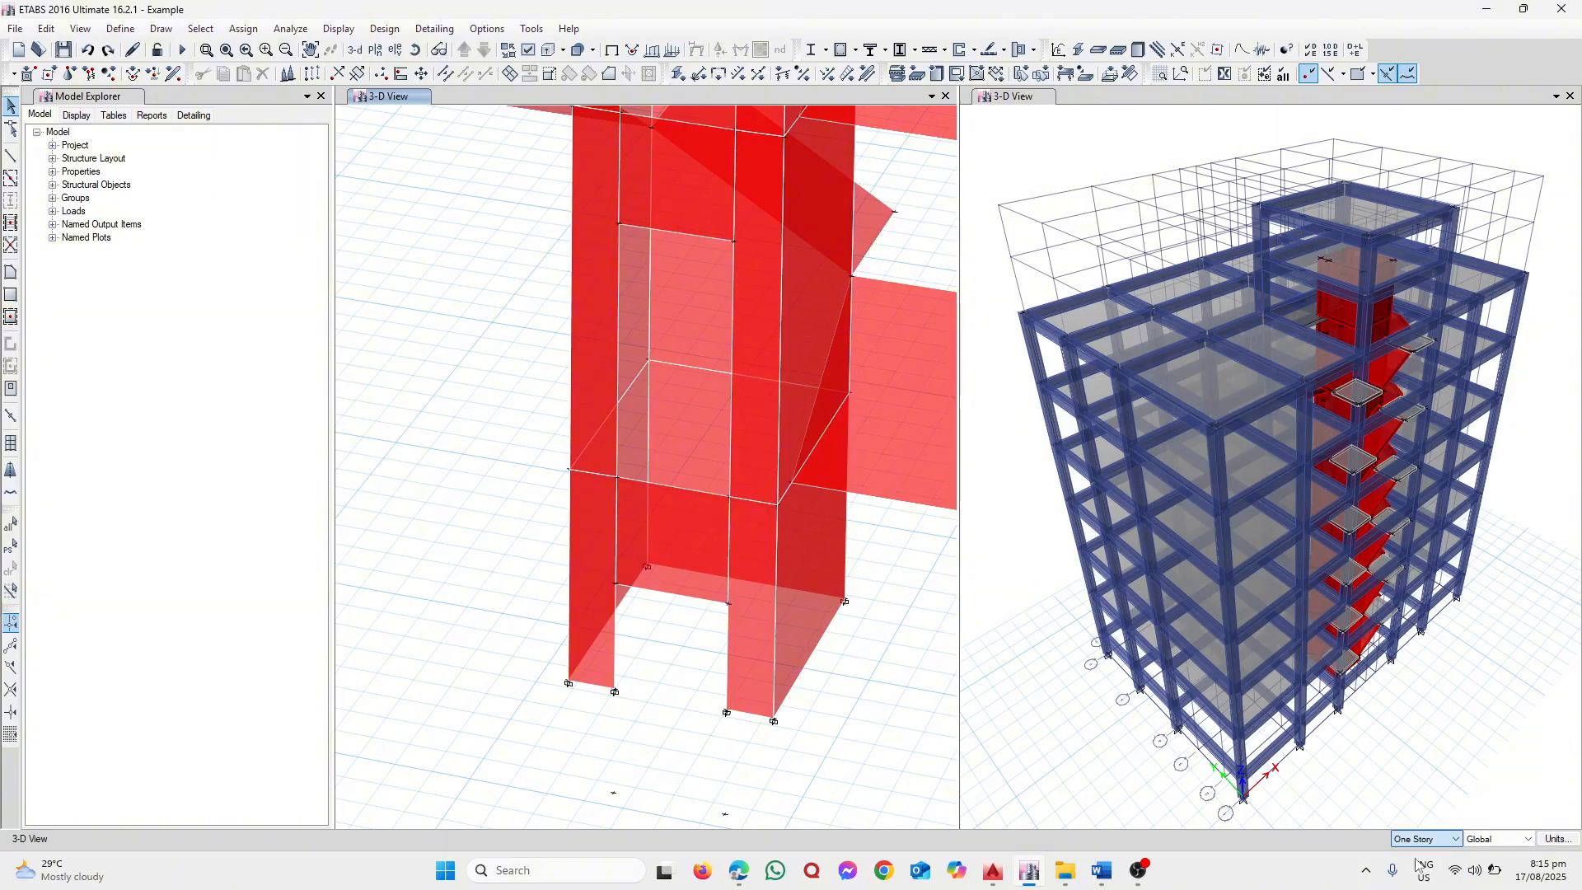
{"action": "left_click", "coordinate": [676, 547]}
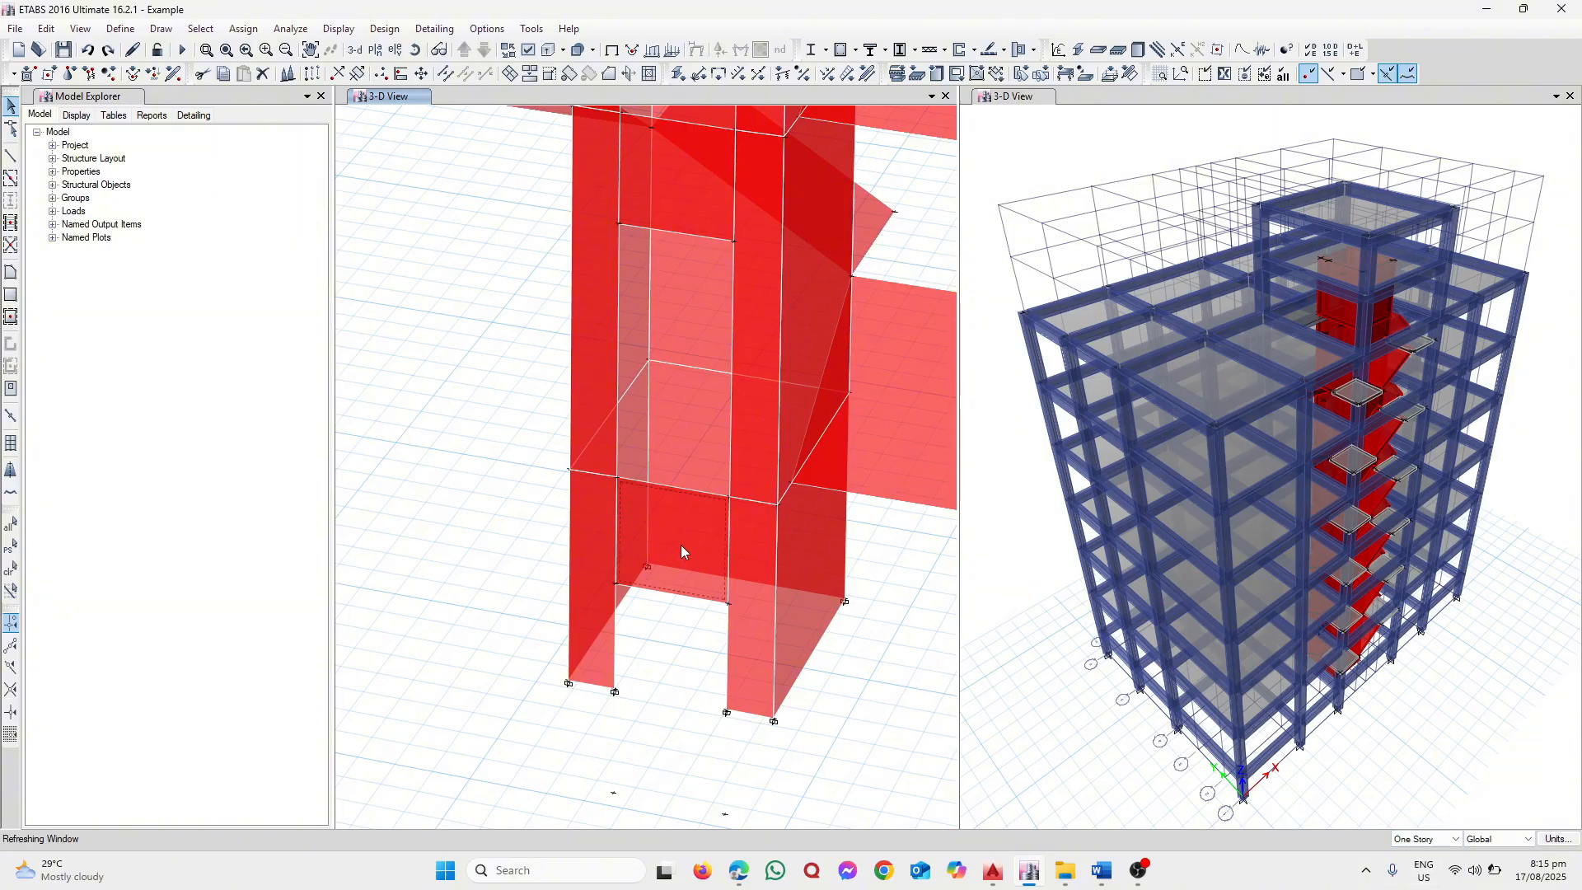
{"action": "key", "text": "Delete"}
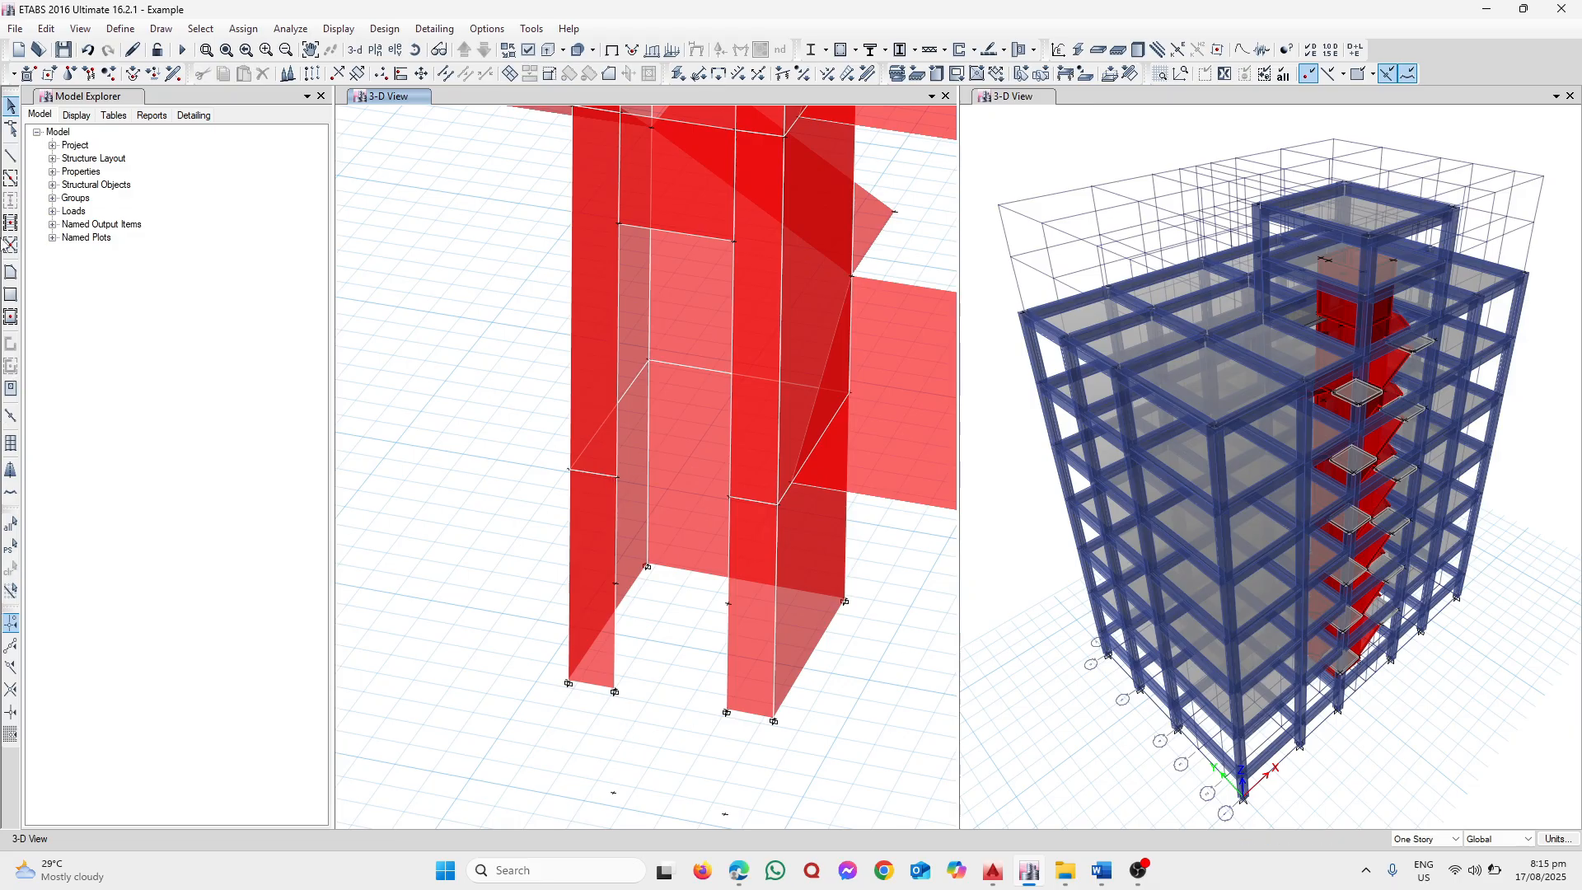
Draw a four-cornered Wall 10 panel filling the core's lowest opening down to the base supports, and leave area drawing
{"action": "left_click", "coordinate": [10, 272]}
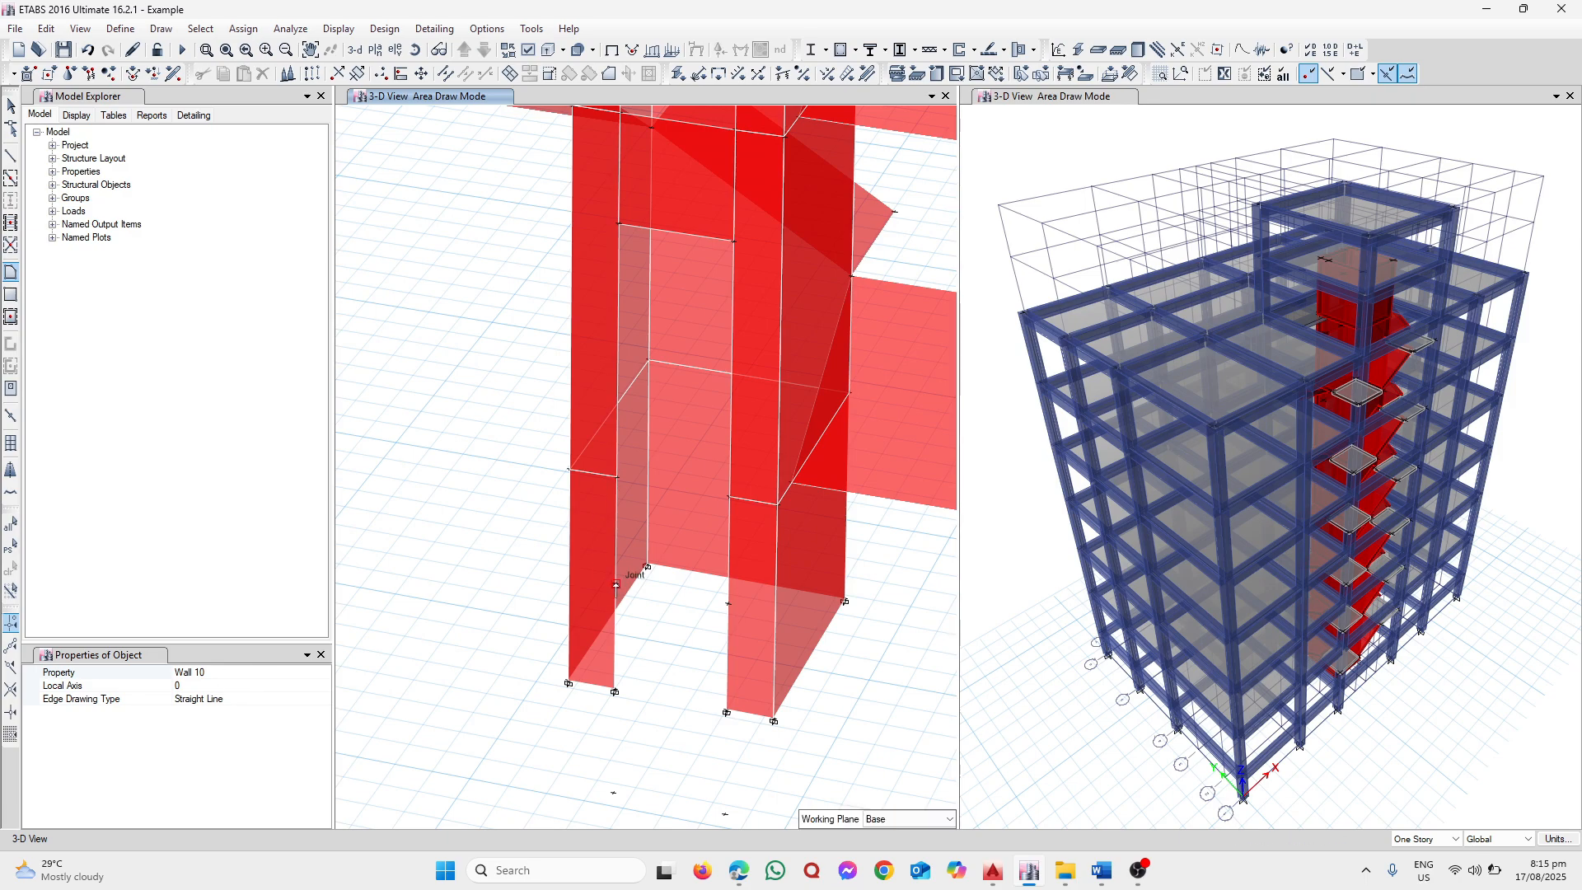
{"action": "left_click", "coordinate": [616, 476]}
{"action": "left_click", "coordinate": [726, 713]}
{"action": "left_click", "coordinate": [614, 692]}
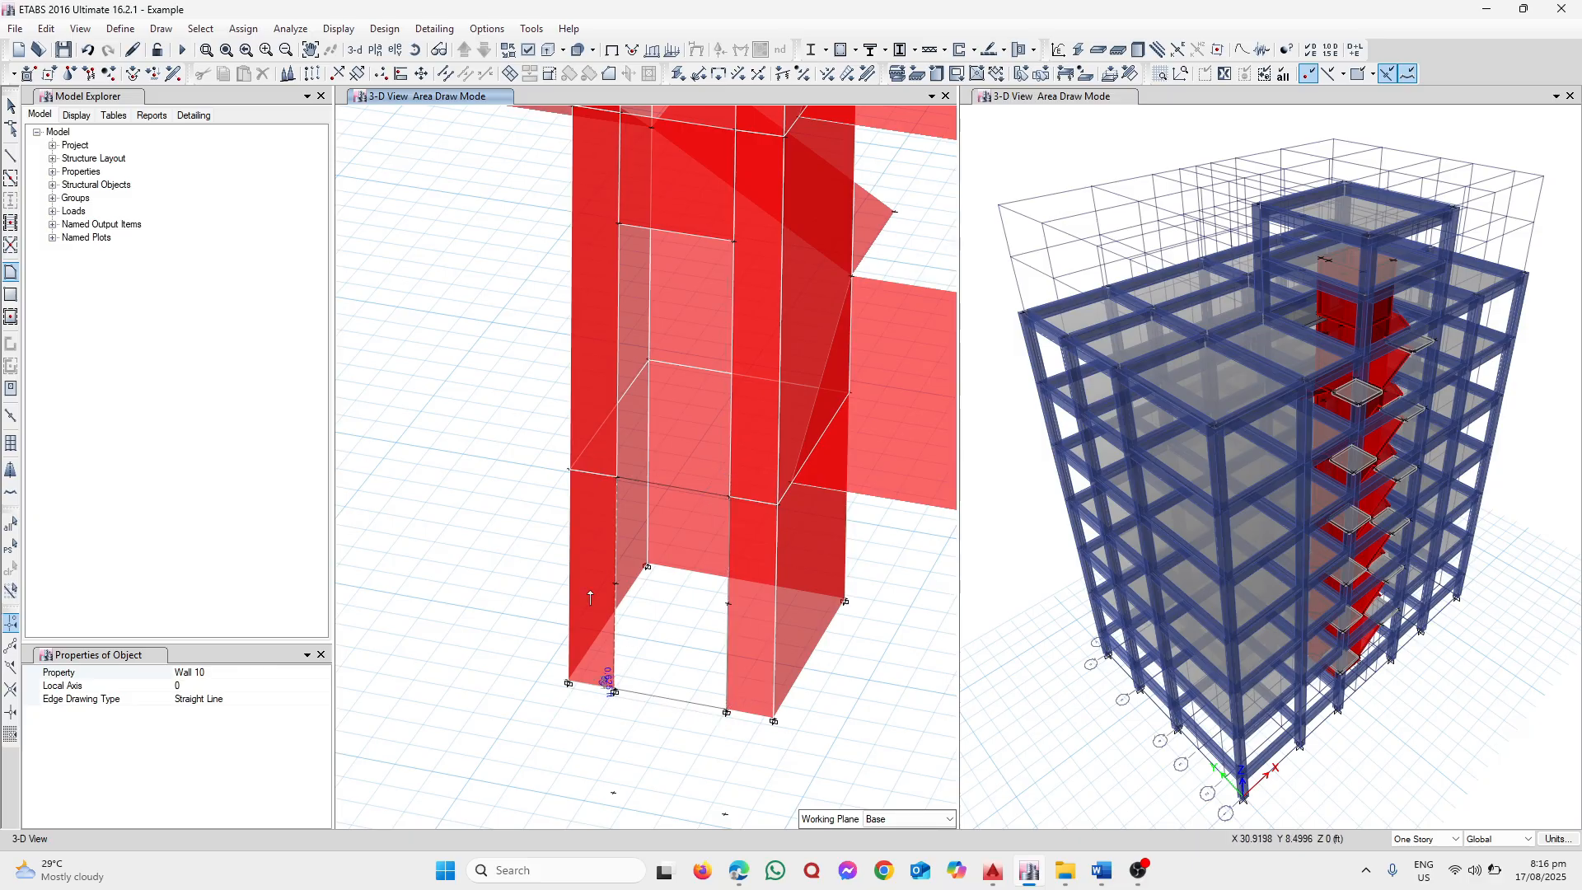
{"action": "left_click", "coordinate": [618, 479]}
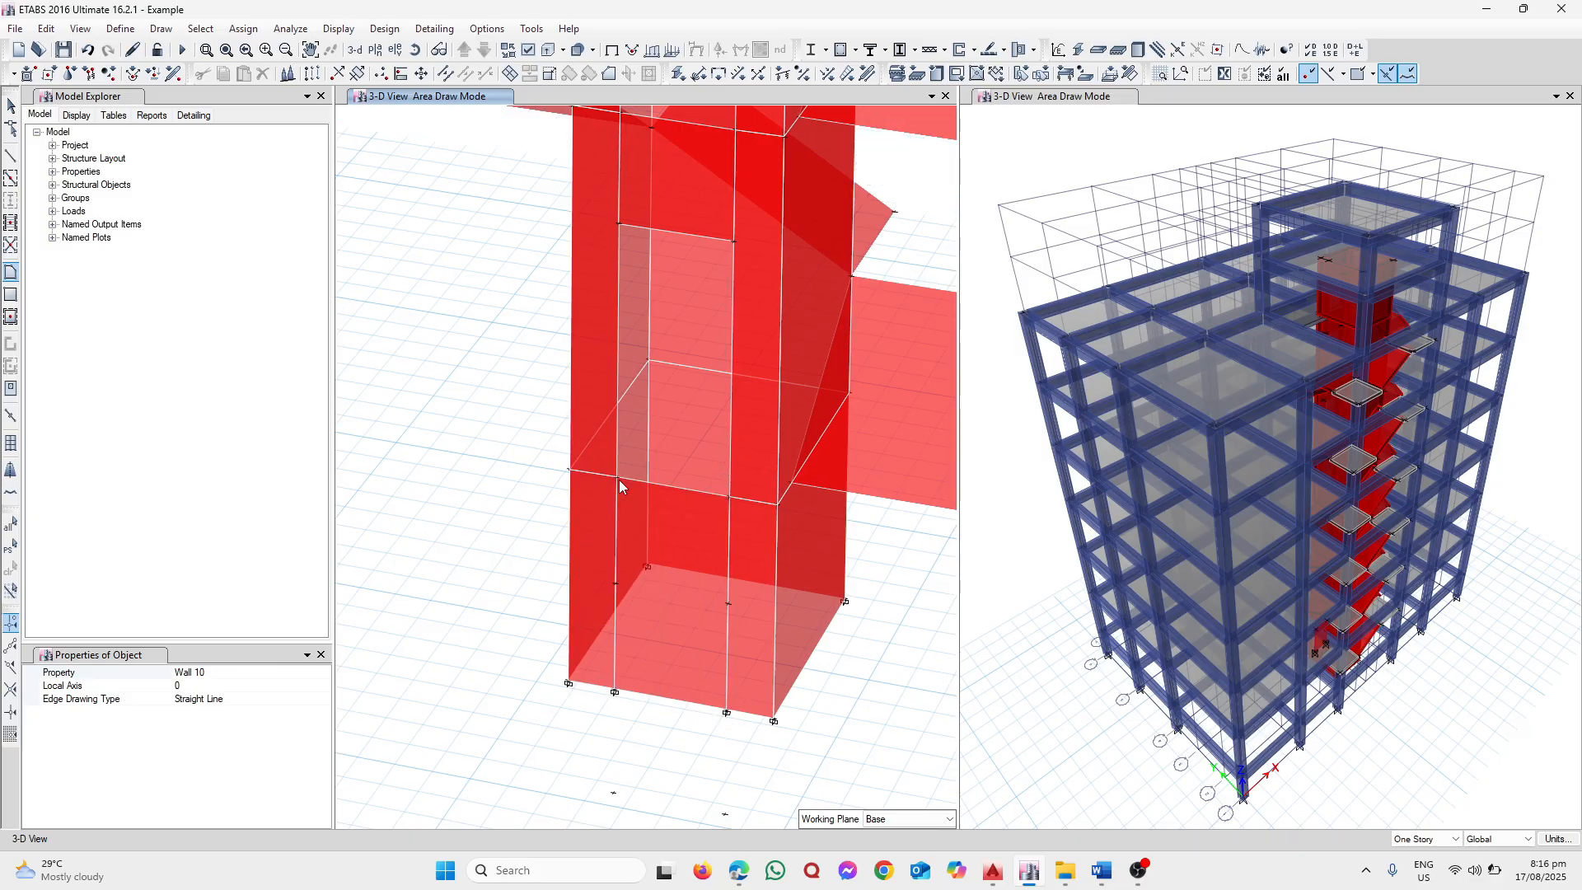
{"action": "scroll", "coordinate": [632, 646], "scroll_direction": "down", "scroll_amount": 5}
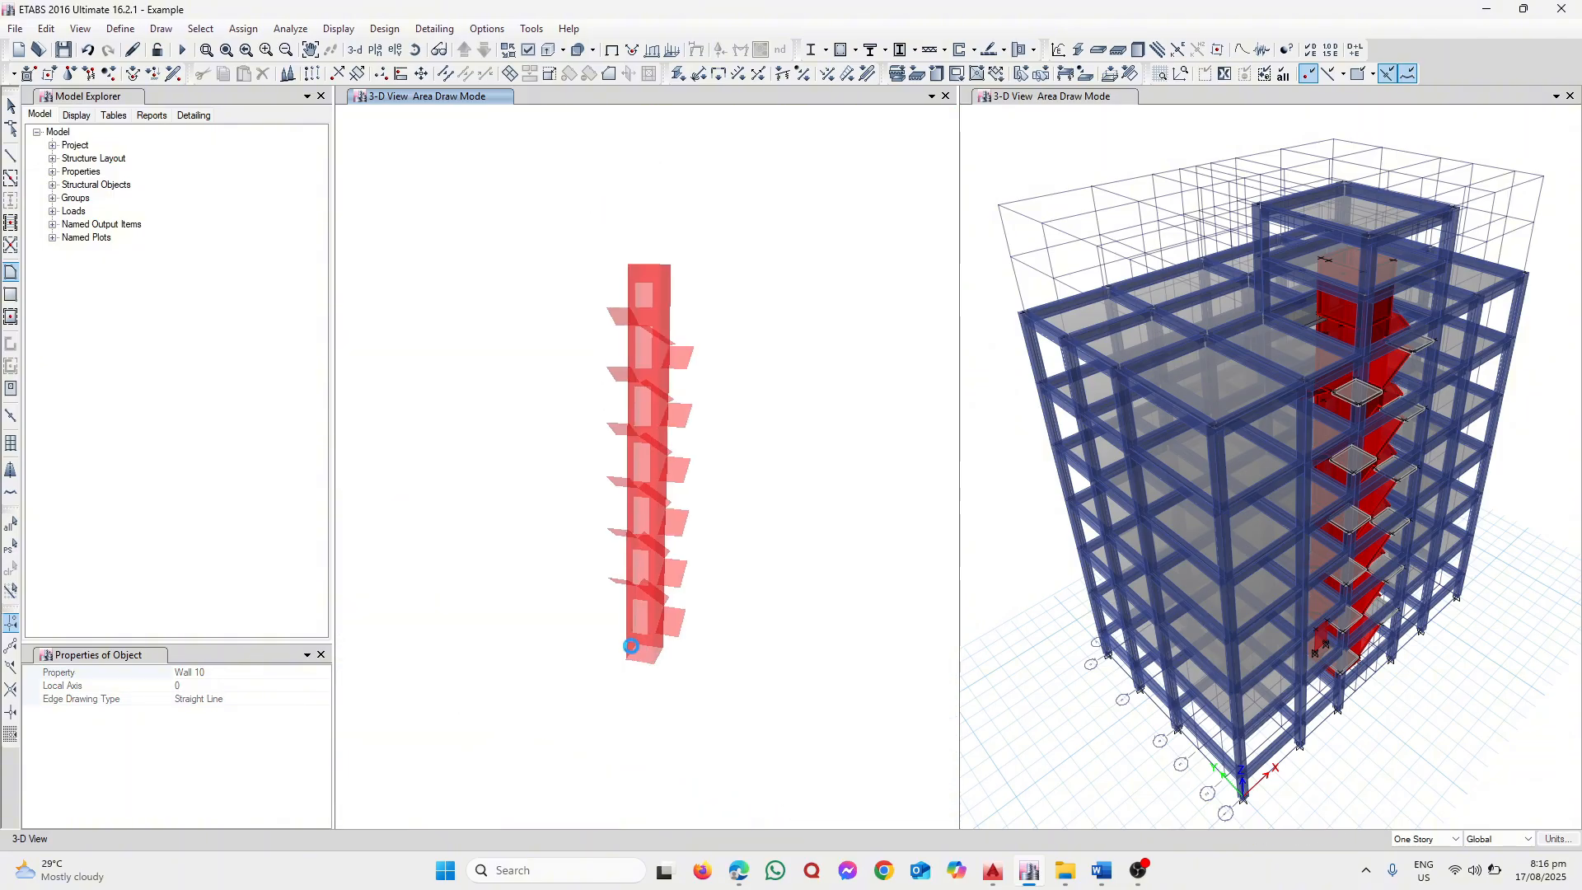
{"action": "key", "text": "Escape"}
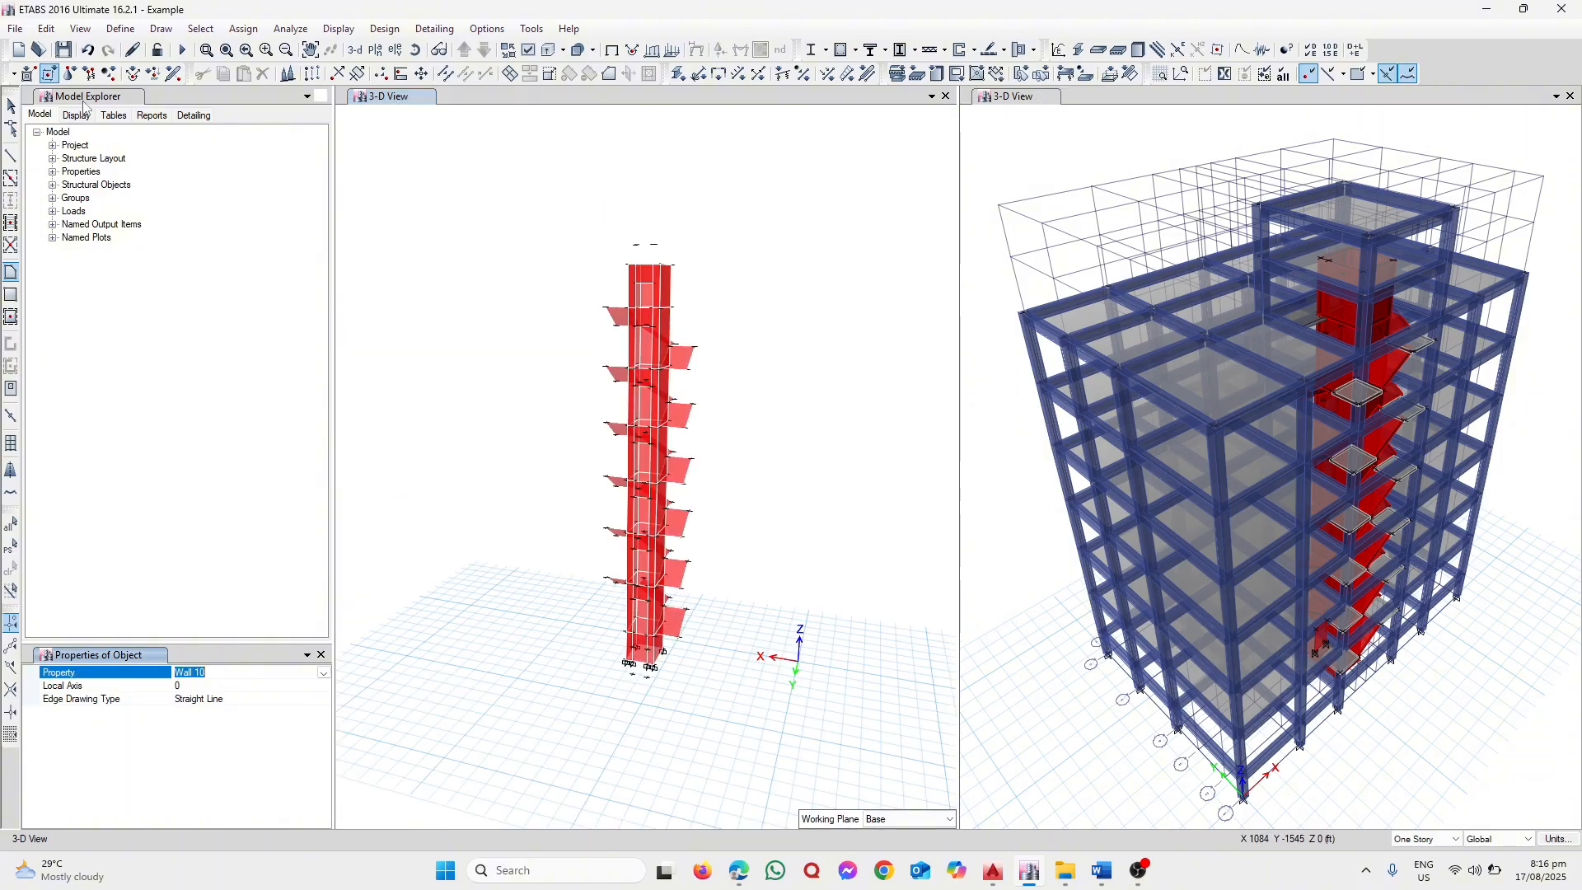
{"action": "left_click", "coordinate": [11, 106]}
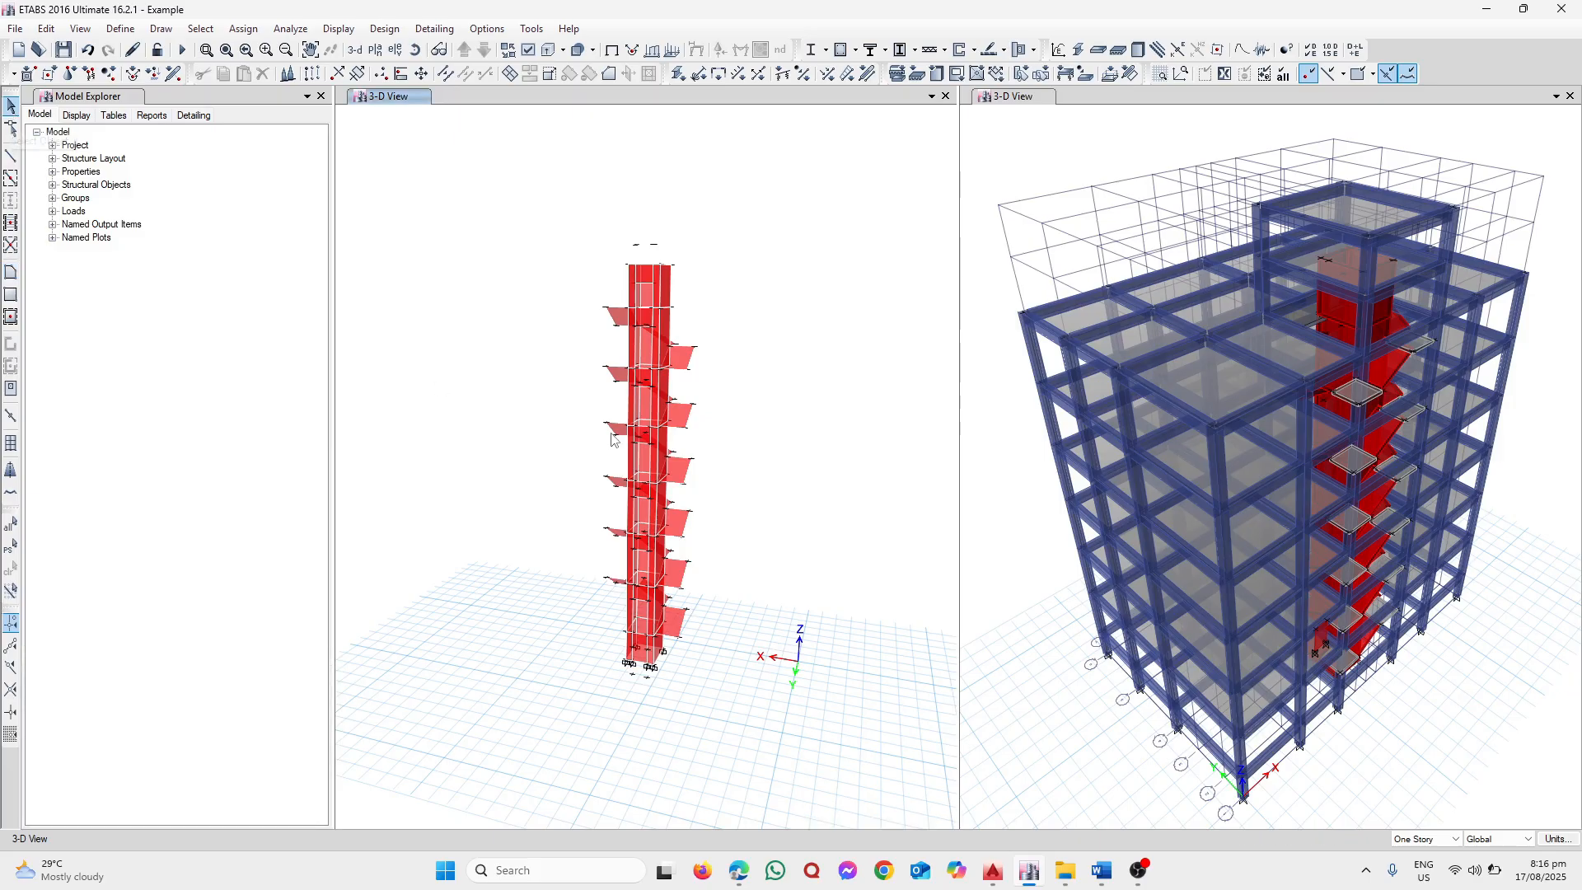
Turn the grid system on and show all objects in the isolated wall view
{"action": "right_click", "coordinate": [418, 225]}
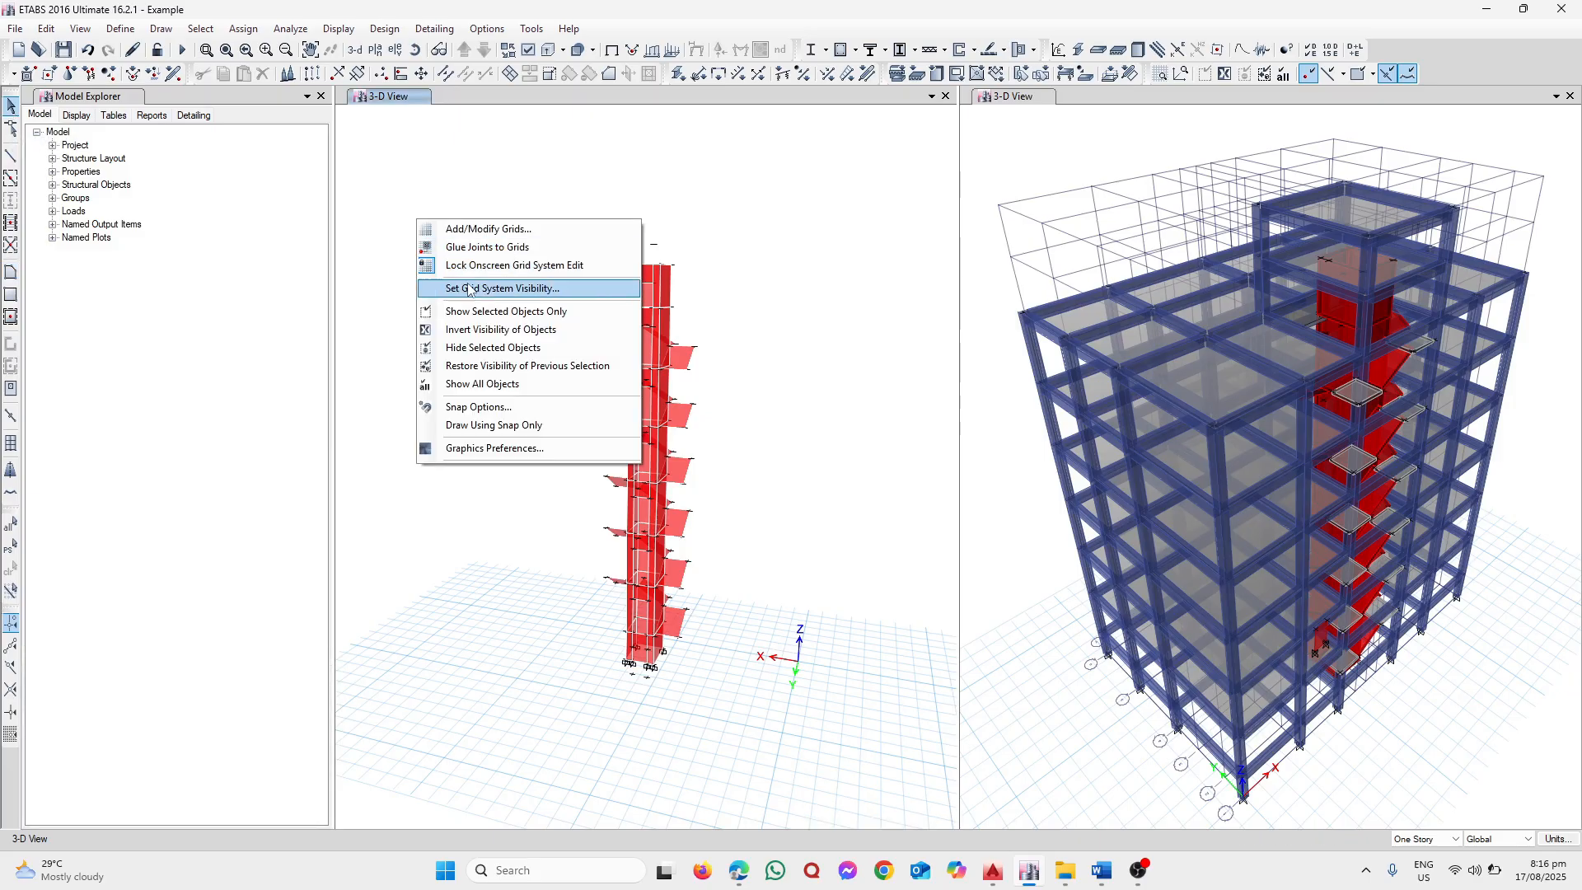
{"action": "left_click", "coordinate": [492, 253]}
{"action": "right_click", "coordinate": [682, 171]}
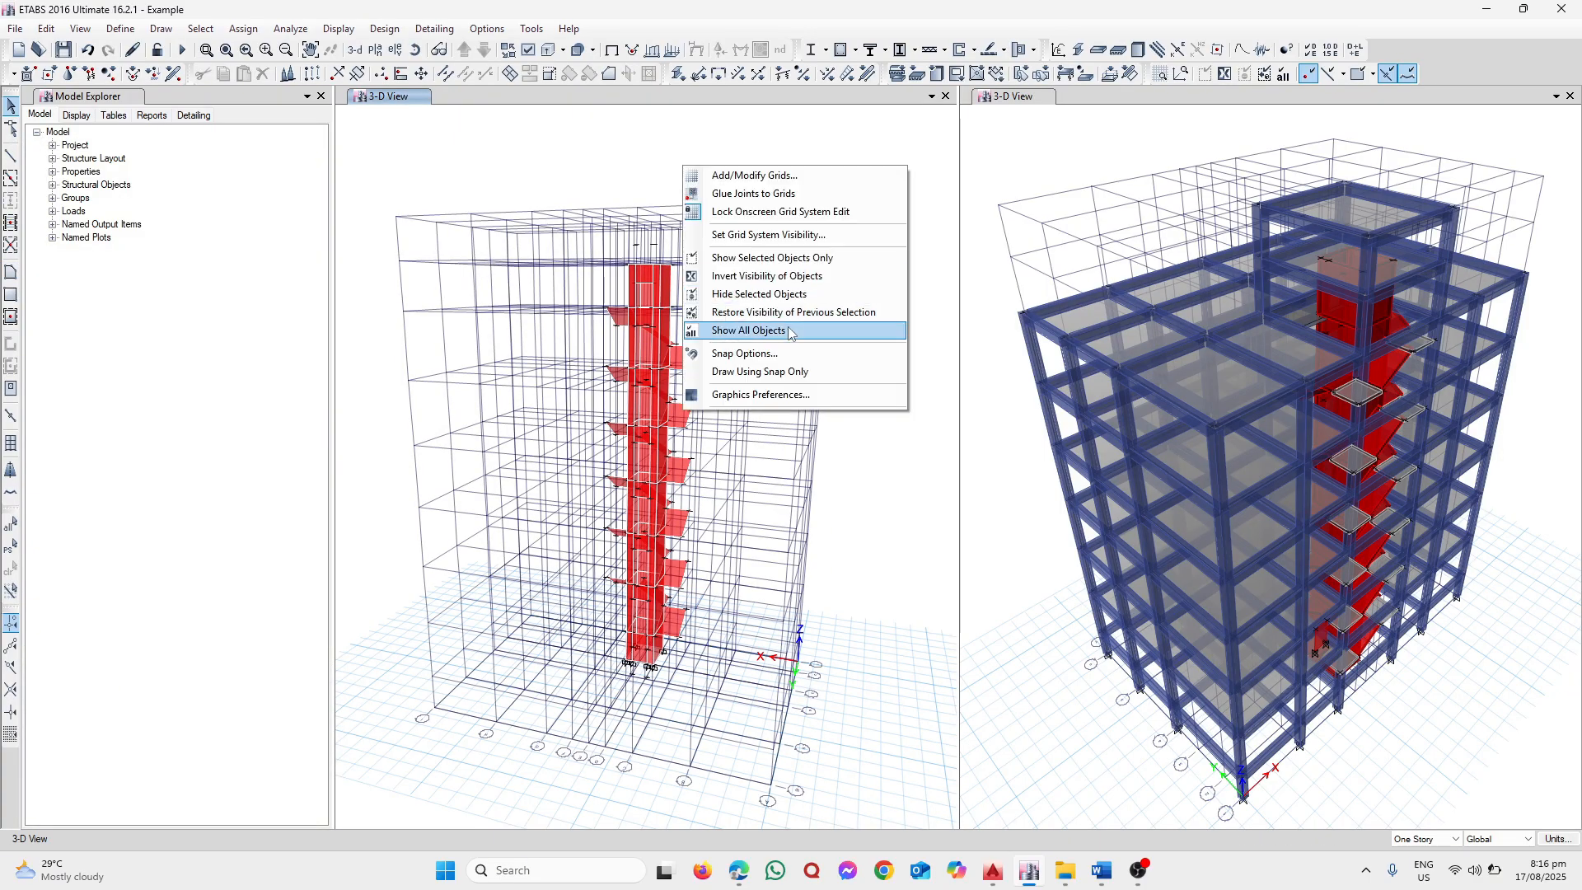
{"action": "left_click", "coordinate": [774, 331]}
Reset the restored building view to the default 3-D orientation
{"action": "middle_click_drag", "start_coordinate": [740, 401], "coordinate": [766, 343]}
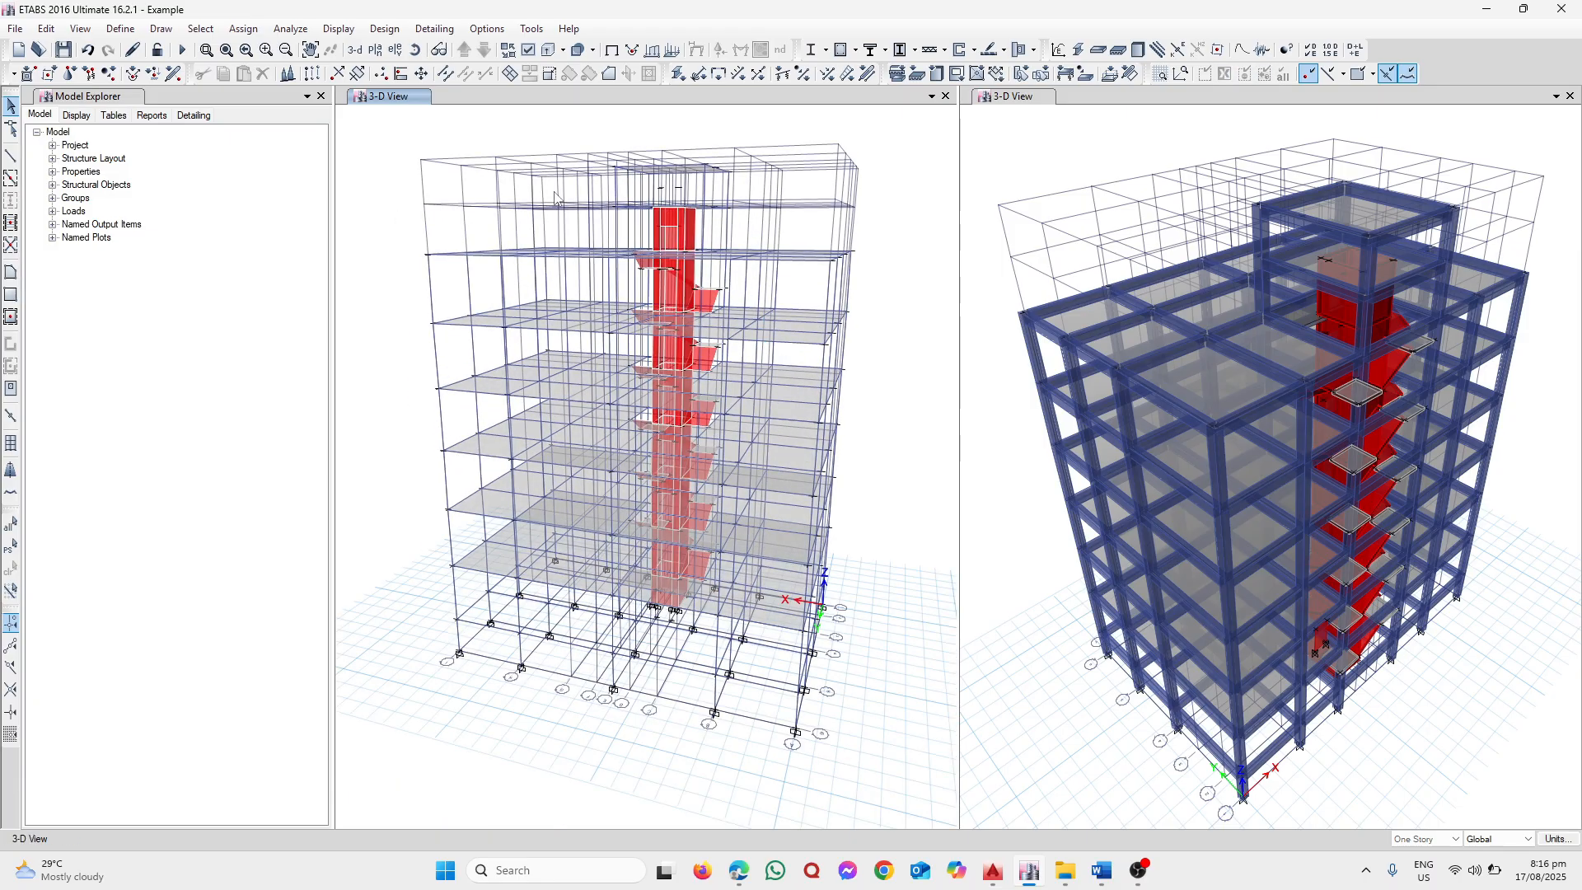
{"action": "left_click", "coordinate": [416, 50]}
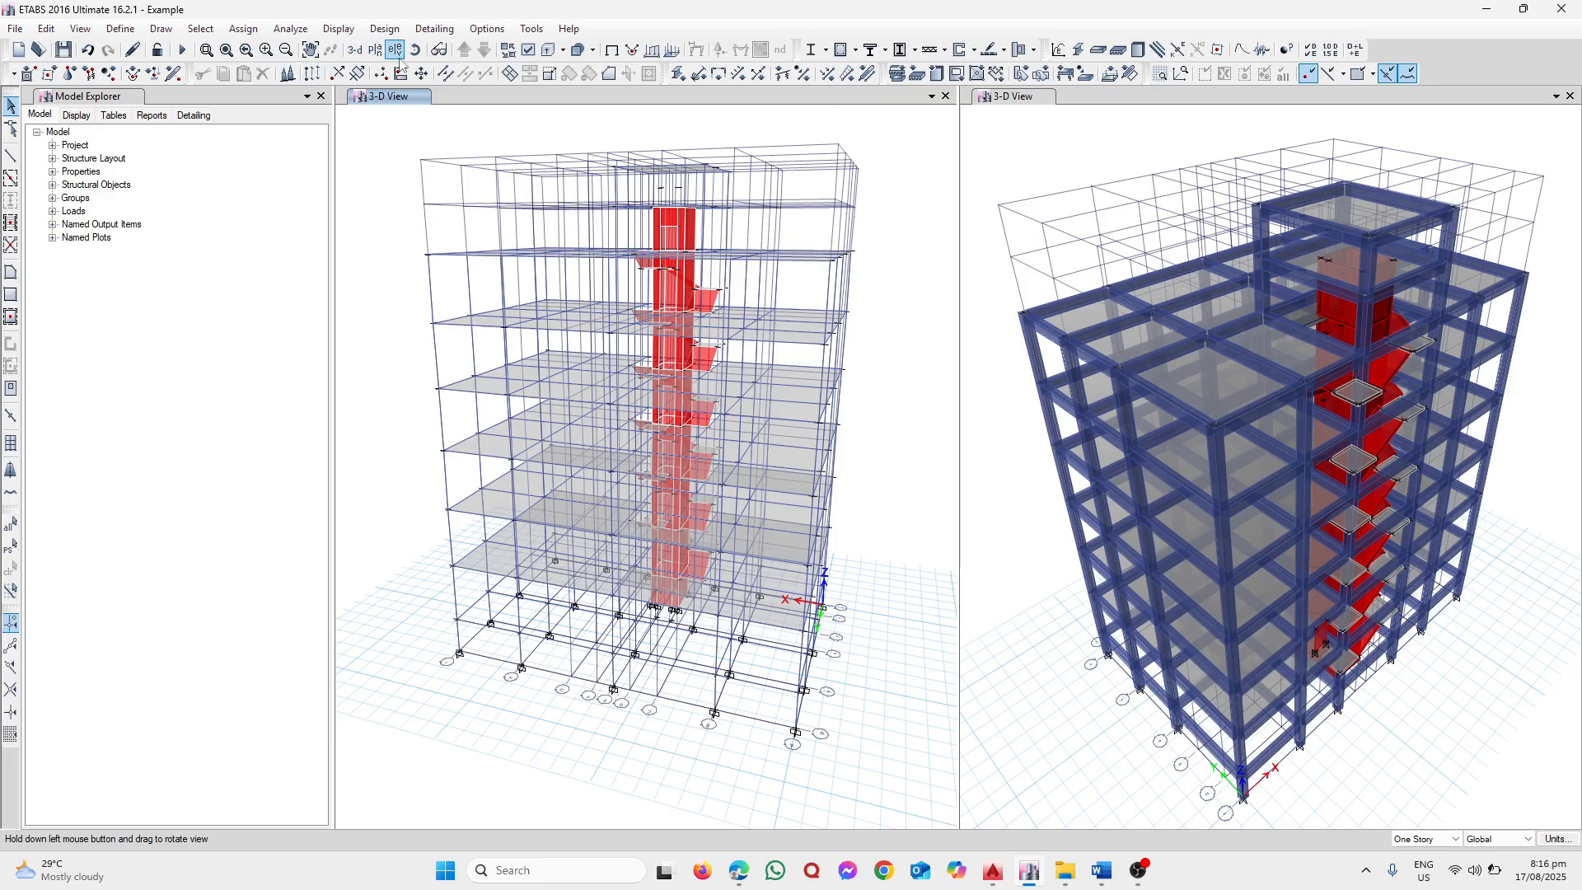
{"action": "left_click", "coordinate": [355, 50]}
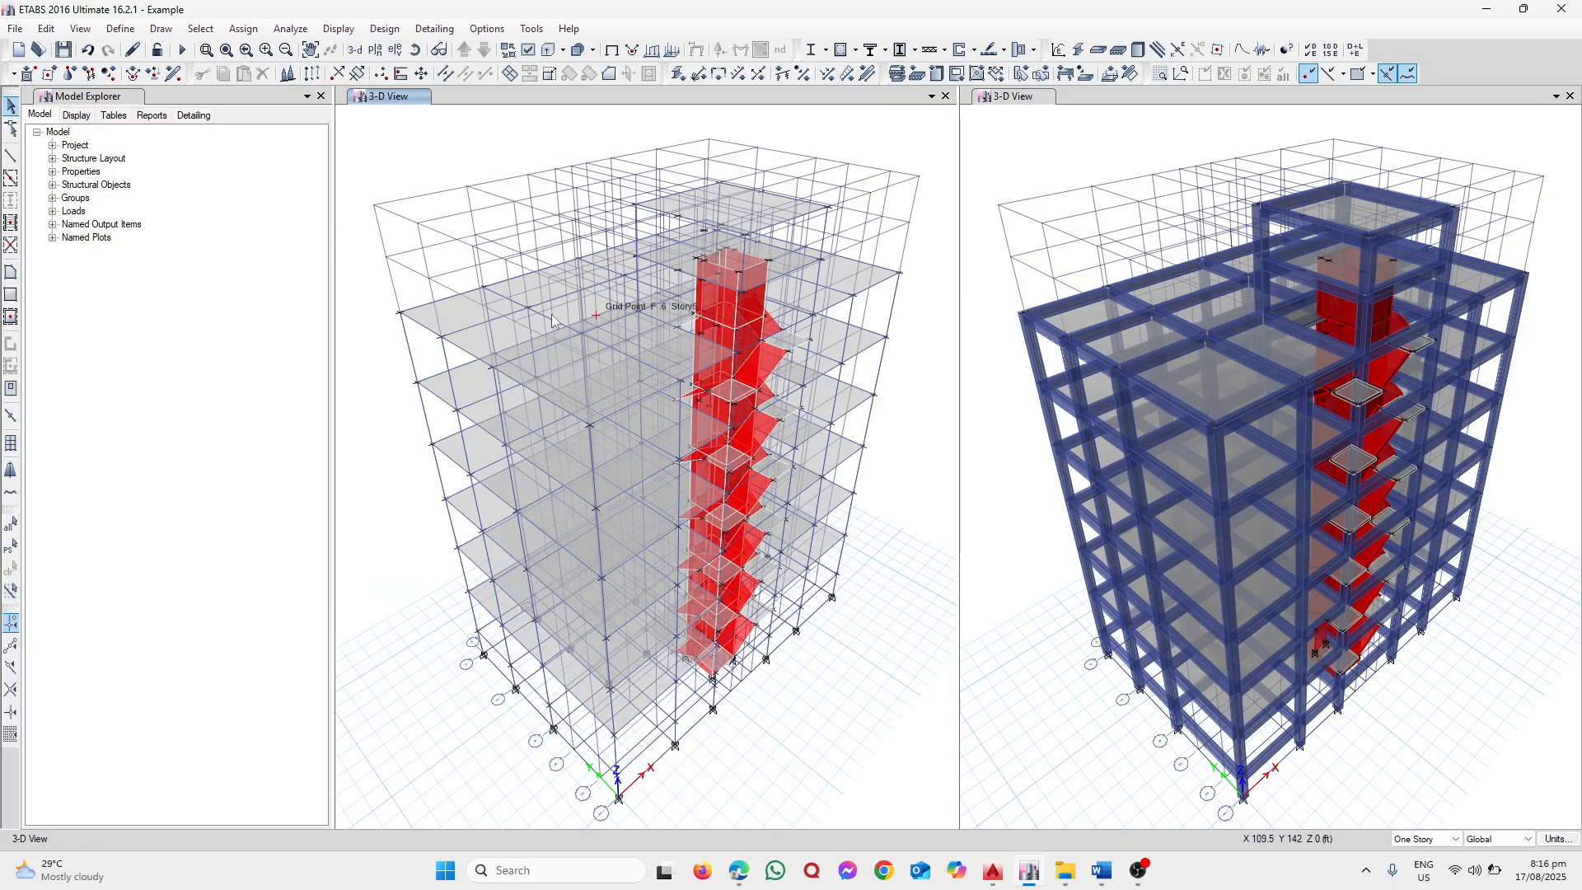
Show the rendered view of the building and rotate it to examine the walls and stairs
{"action": "left_click", "coordinate": [80, 28]}
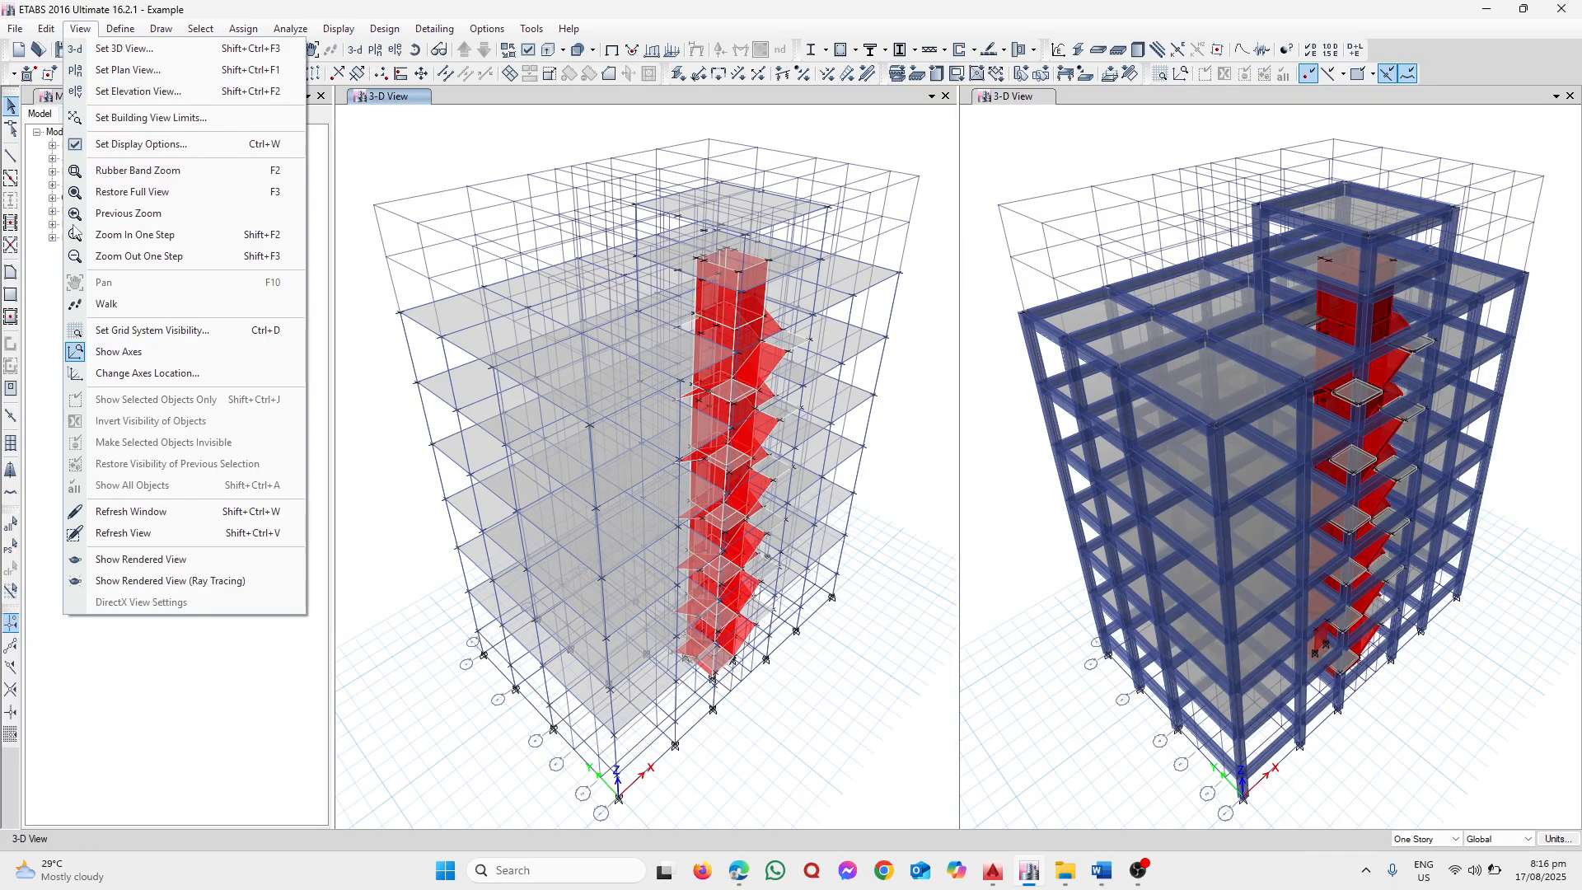
{"action": "left_click", "coordinate": [160, 568]}
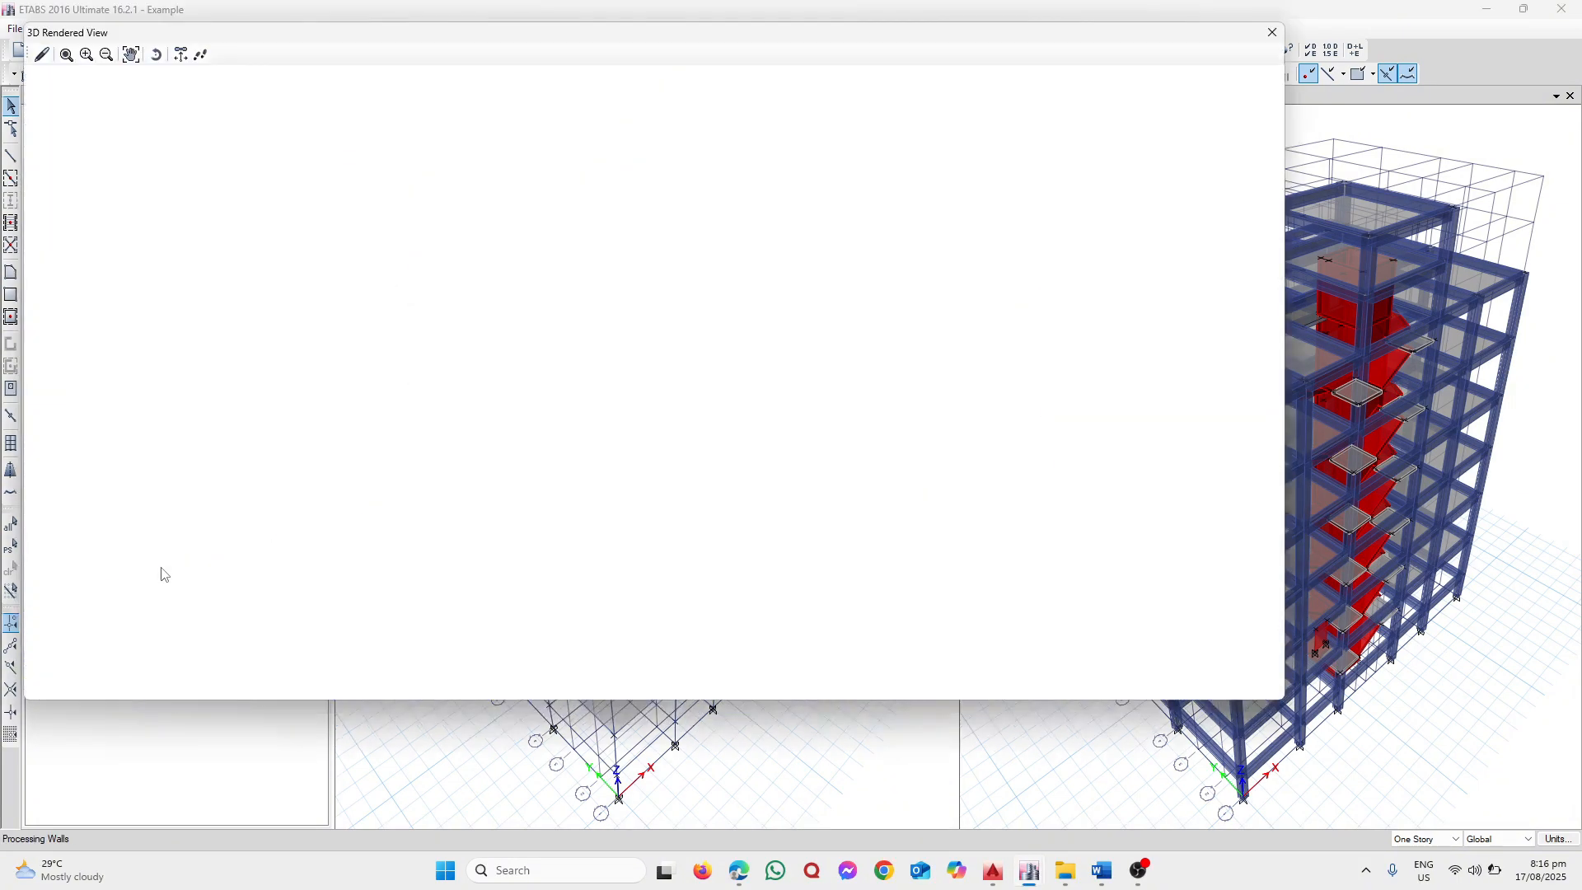
{"action": "left_click_drag", "start_coordinate": [689, 348], "coordinate": [517, 384]}
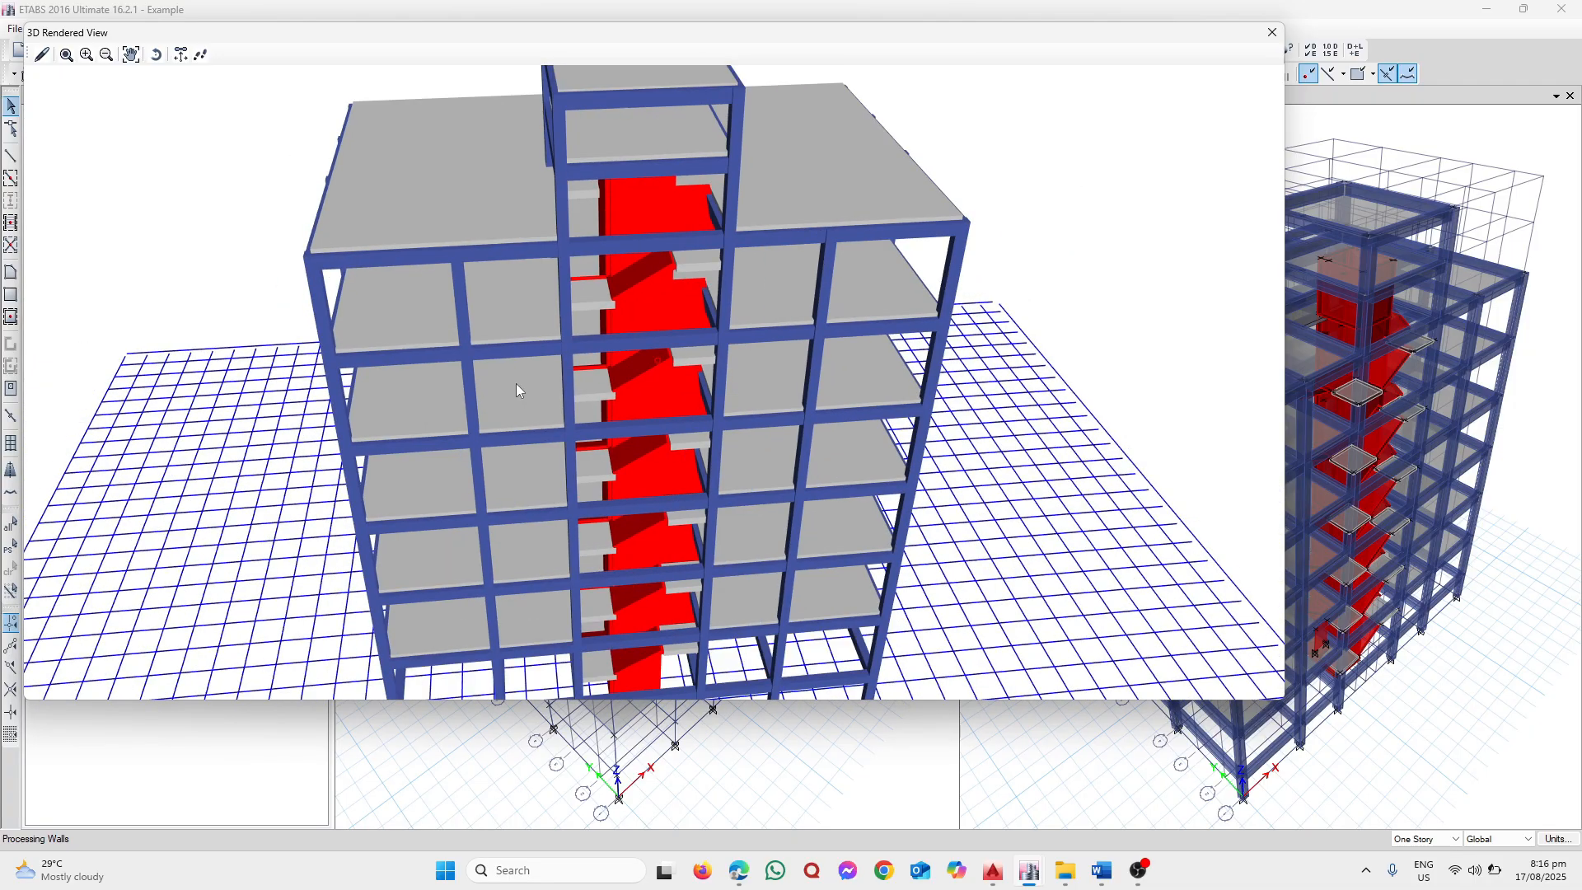
Examine the rendered building from several sides and the wall core's base from below, and close the rendered view
{"action": "left_click_drag", "start_coordinate": [663, 284], "coordinate": [521, 362]}
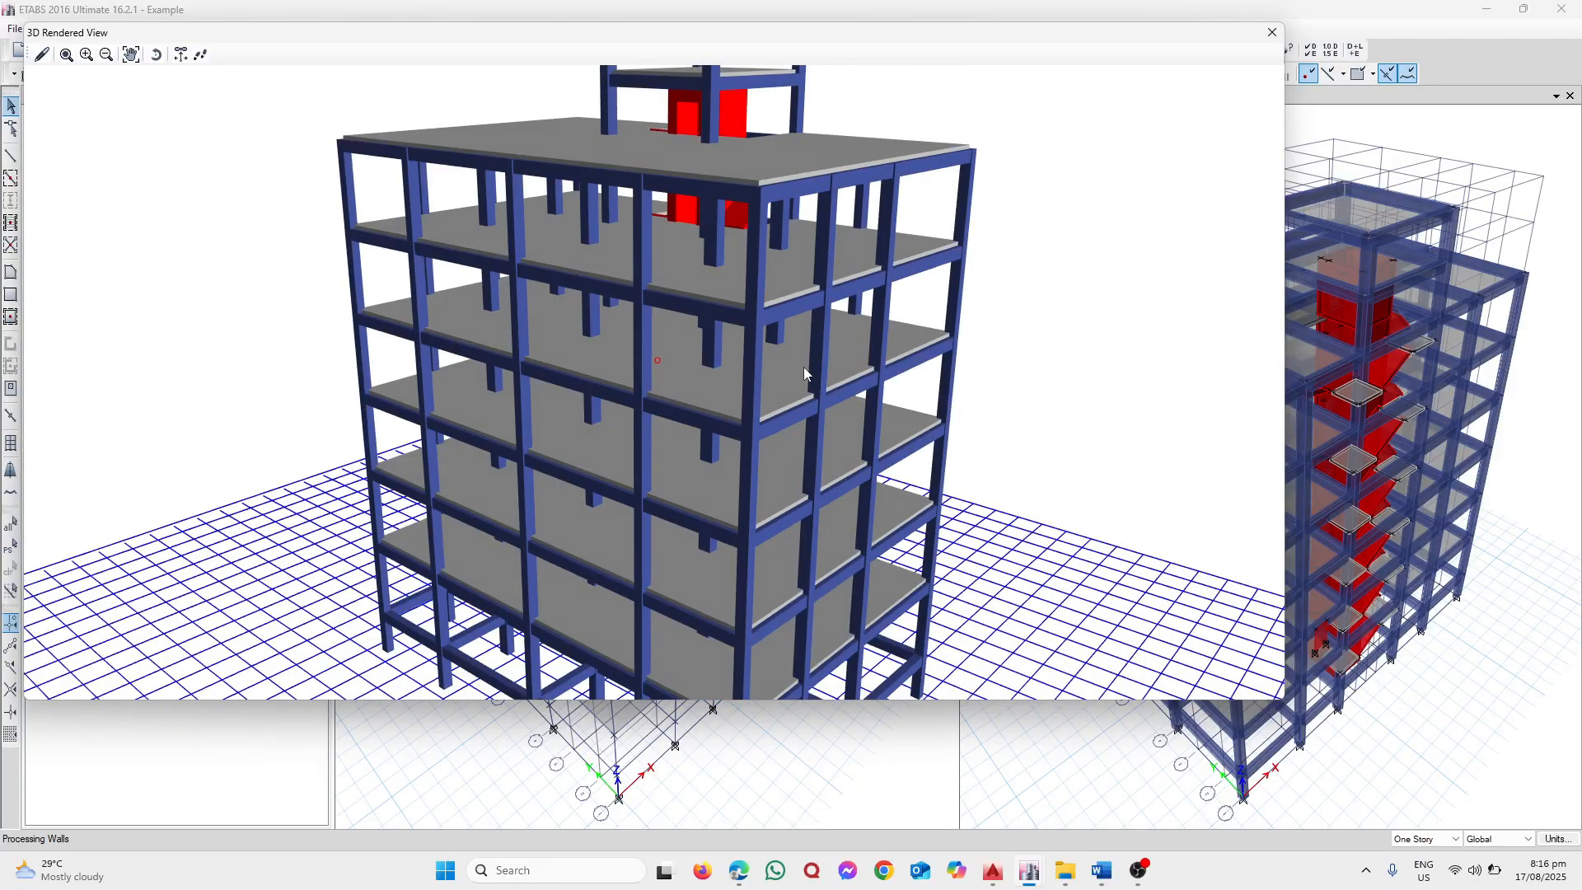
{"action": "left_click_drag", "start_coordinate": [805, 368], "coordinate": [606, 153]}
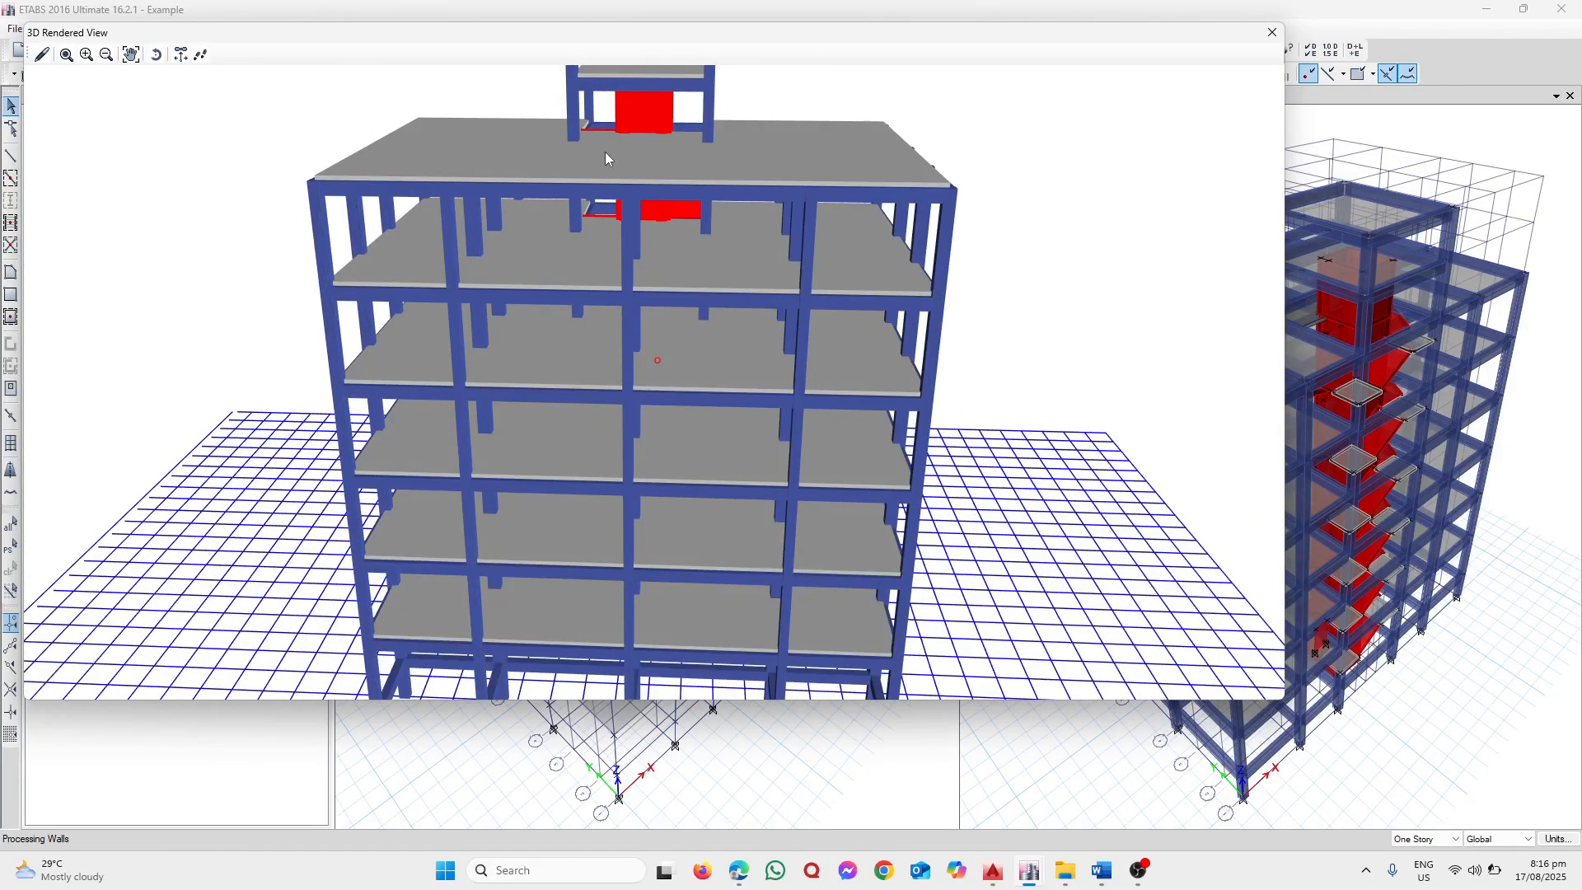
{"action": "scroll", "coordinate": [627, 412], "scroll_direction": "down", "scroll_amount": 2}
{"action": "left_click_drag", "start_coordinate": [615, 398], "coordinate": [608, 534]}
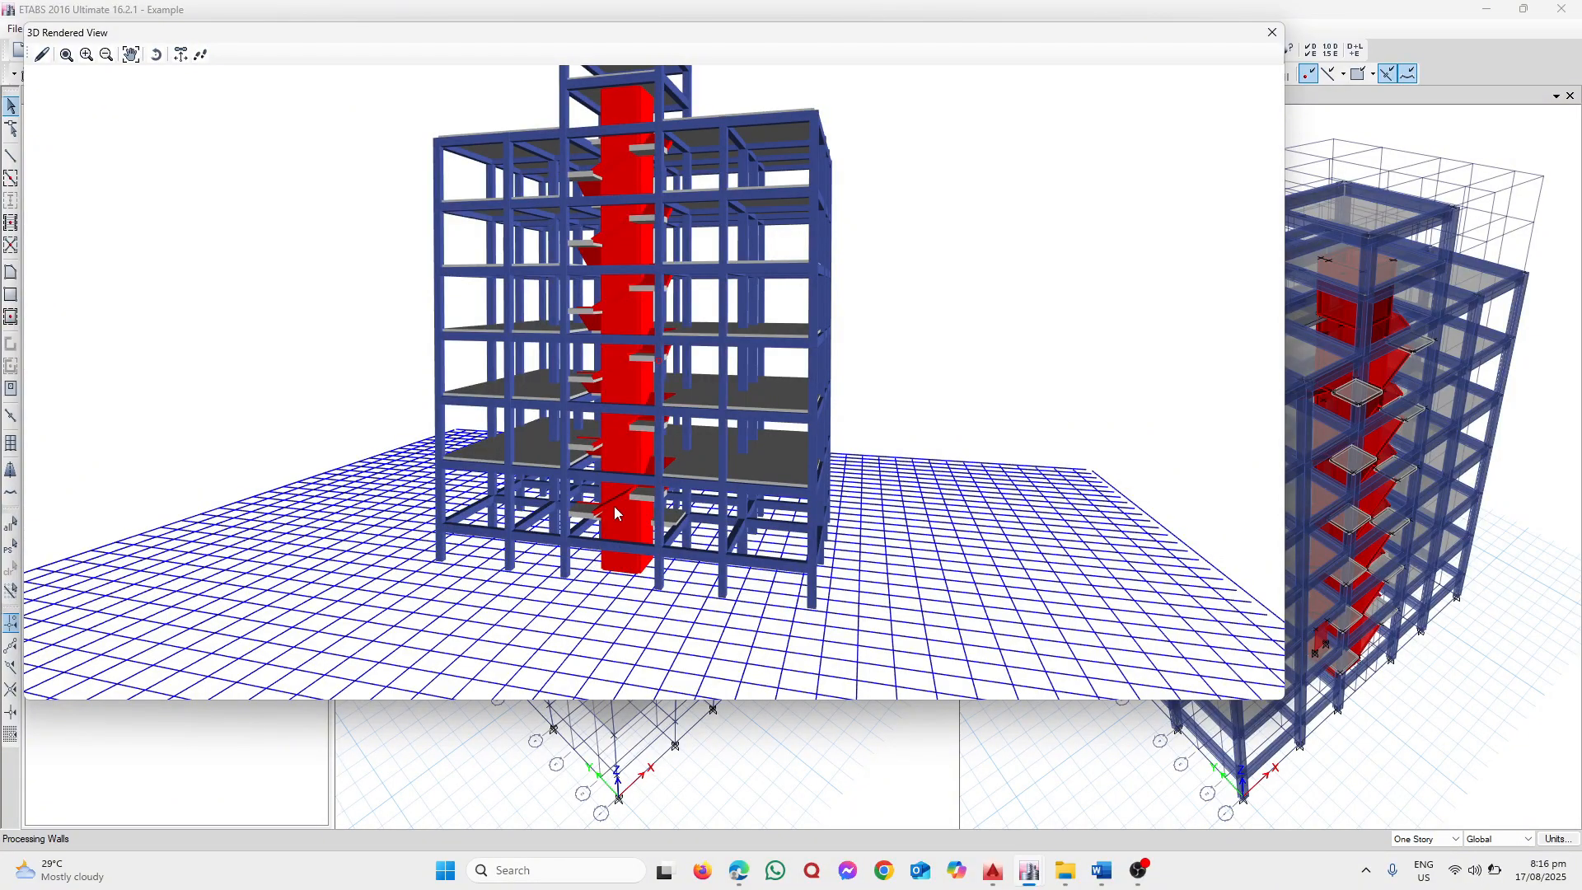
{"action": "left_click_drag", "start_coordinate": [626, 428], "coordinate": [527, 415]}
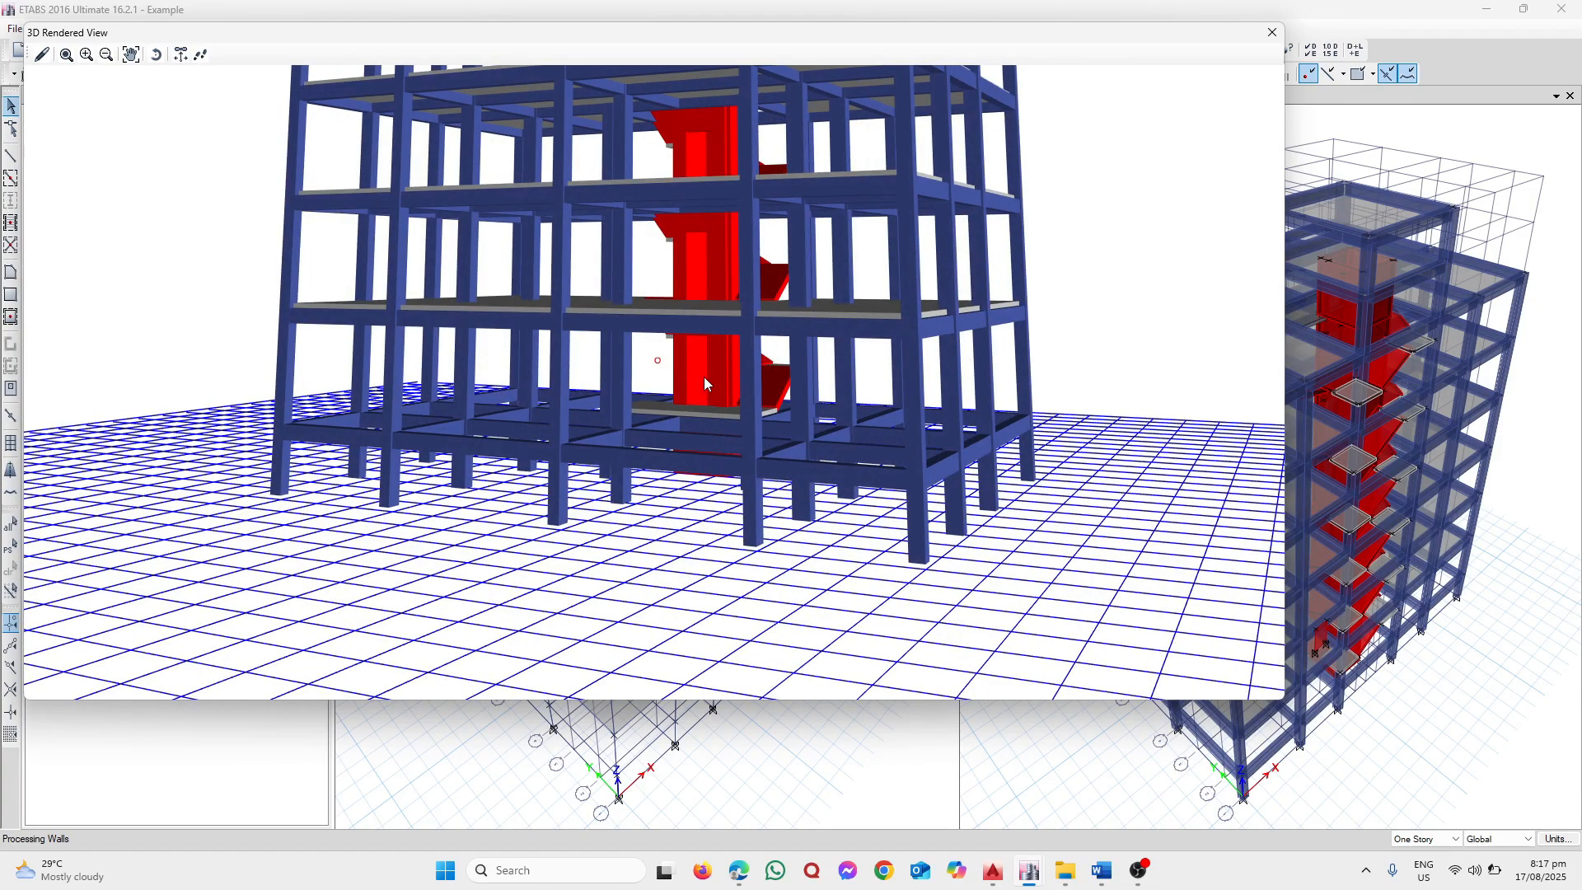
{"action": "scroll", "coordinate": [705, 379], "scroll_direction": "up", "scroll_amount": 3}
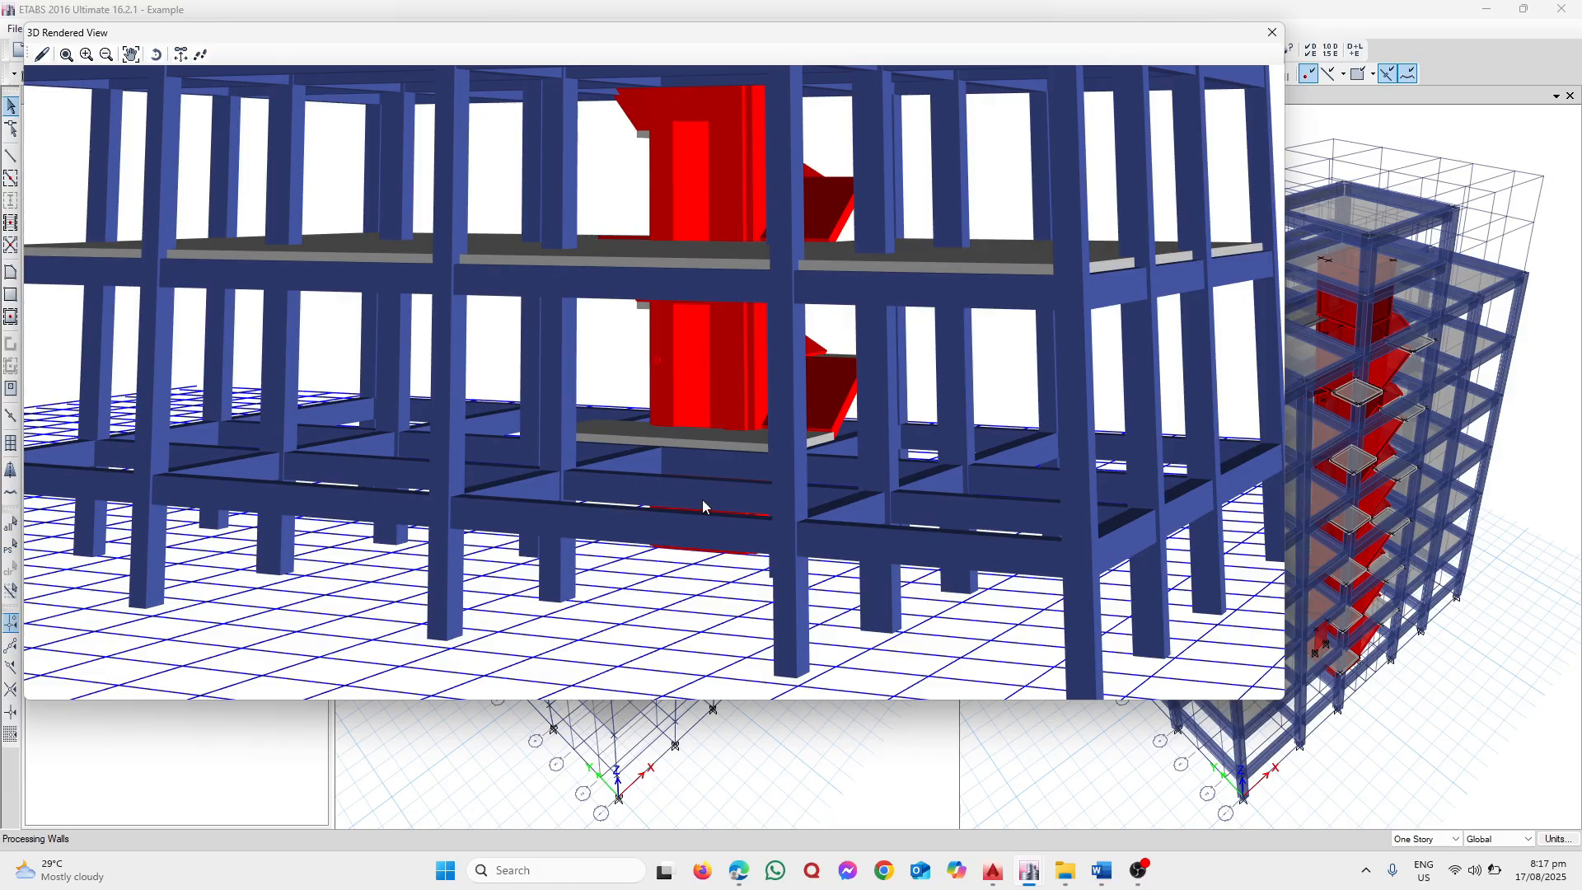
{"action": "left_click_drag", "start_coordinate": [703, 499], "coordinate": [699, 575]}
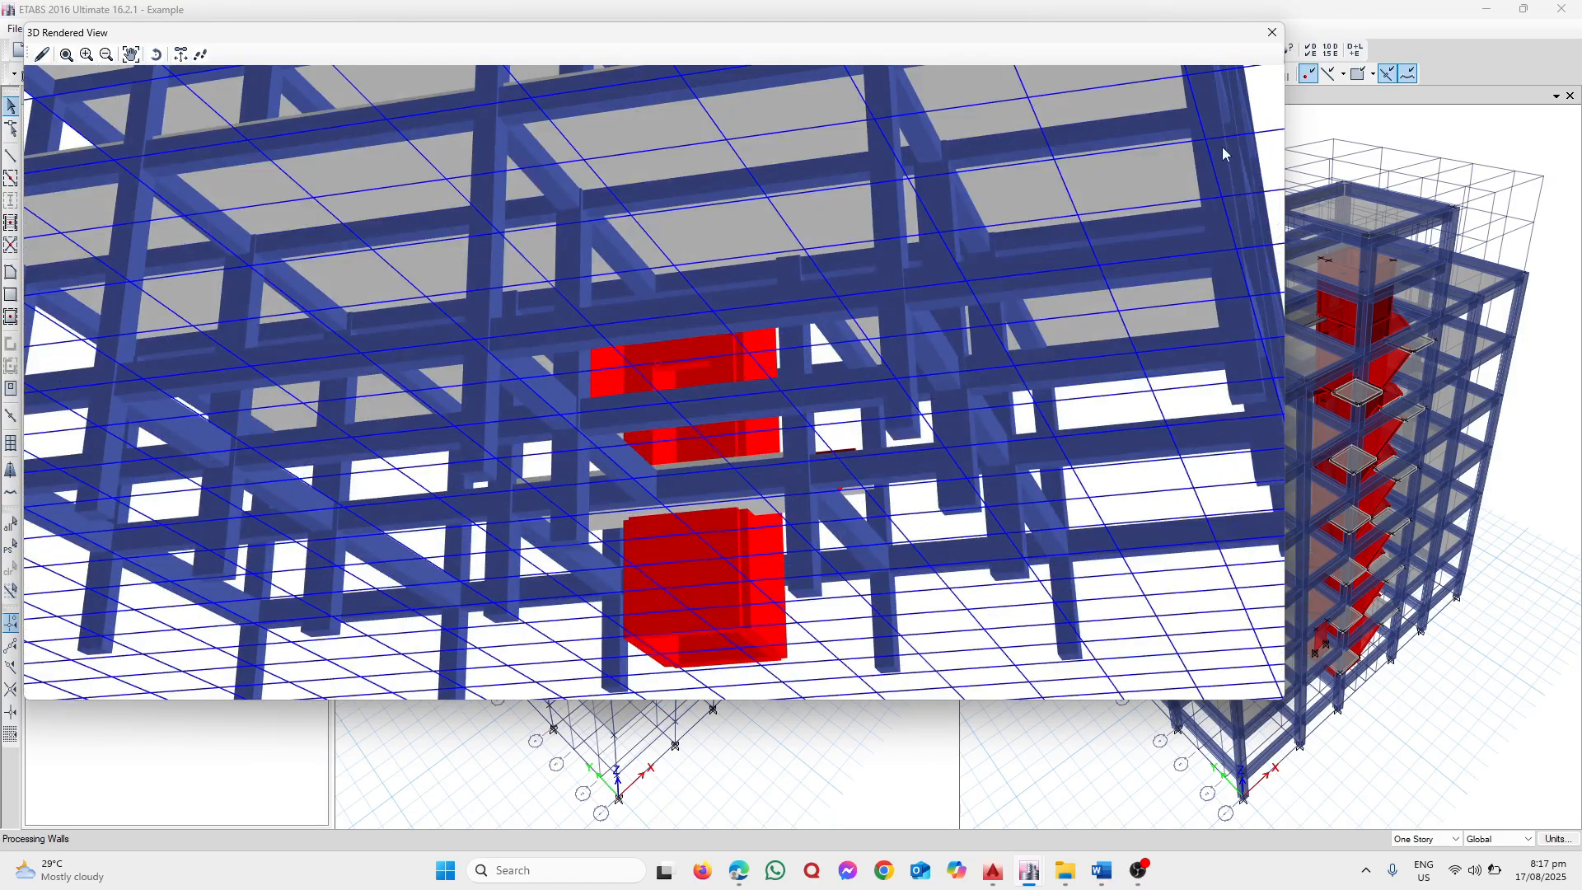
{"action": "left_click", "coordinate": [1271, 32]}
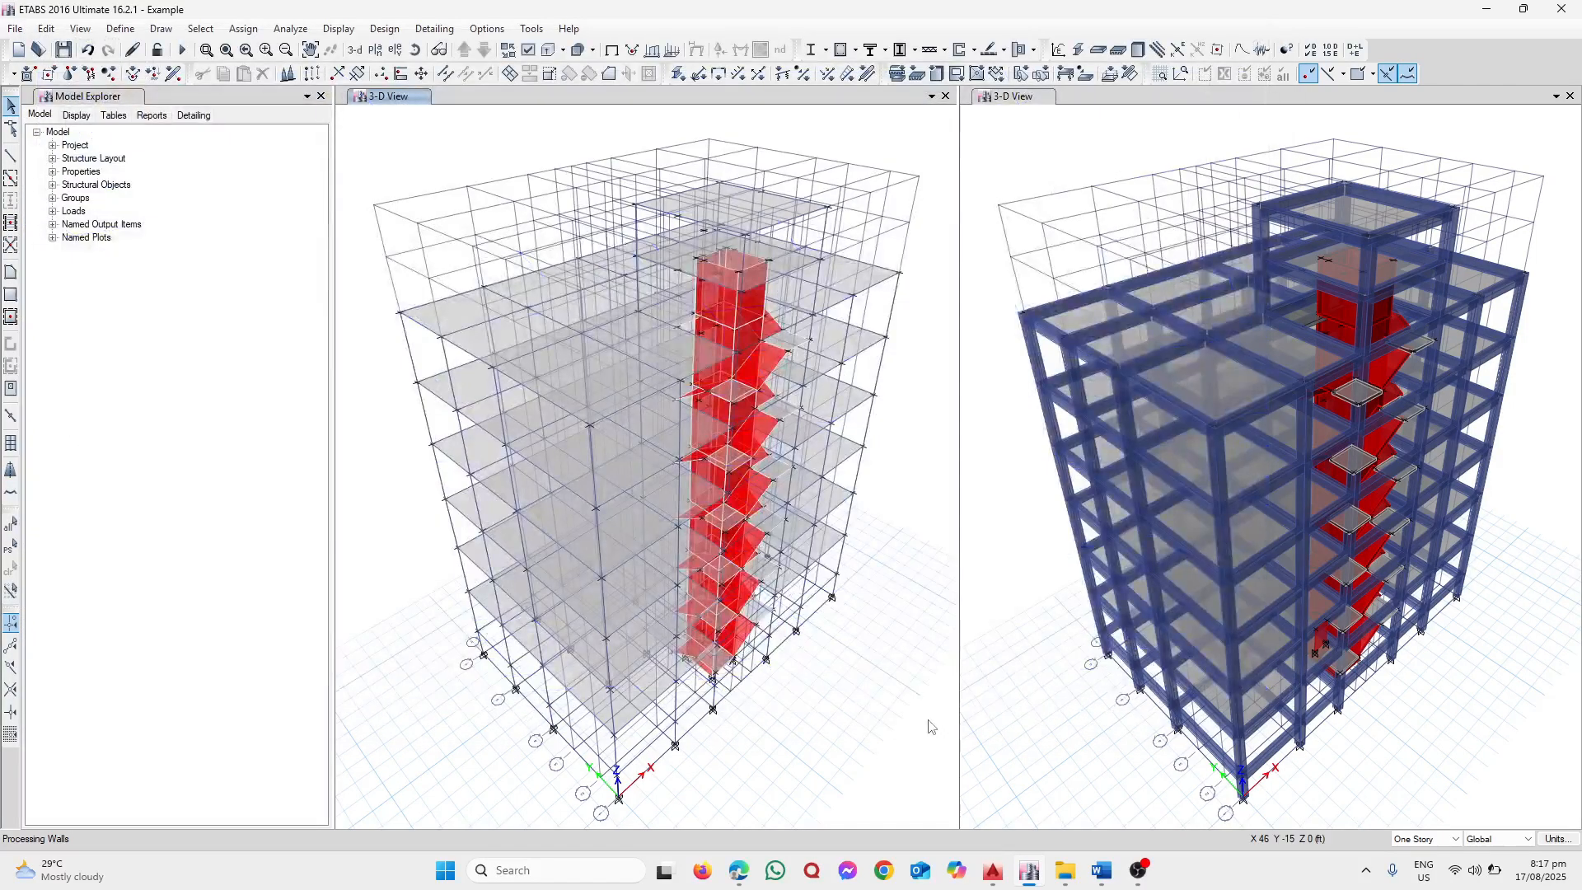
Check the pier and spandrel entry in the Word procedure document and return to the ETABS building model
{"action": "scroll", "coordinate": [744, 393], "scroll_direction": "up", "scroll_amount": 5}
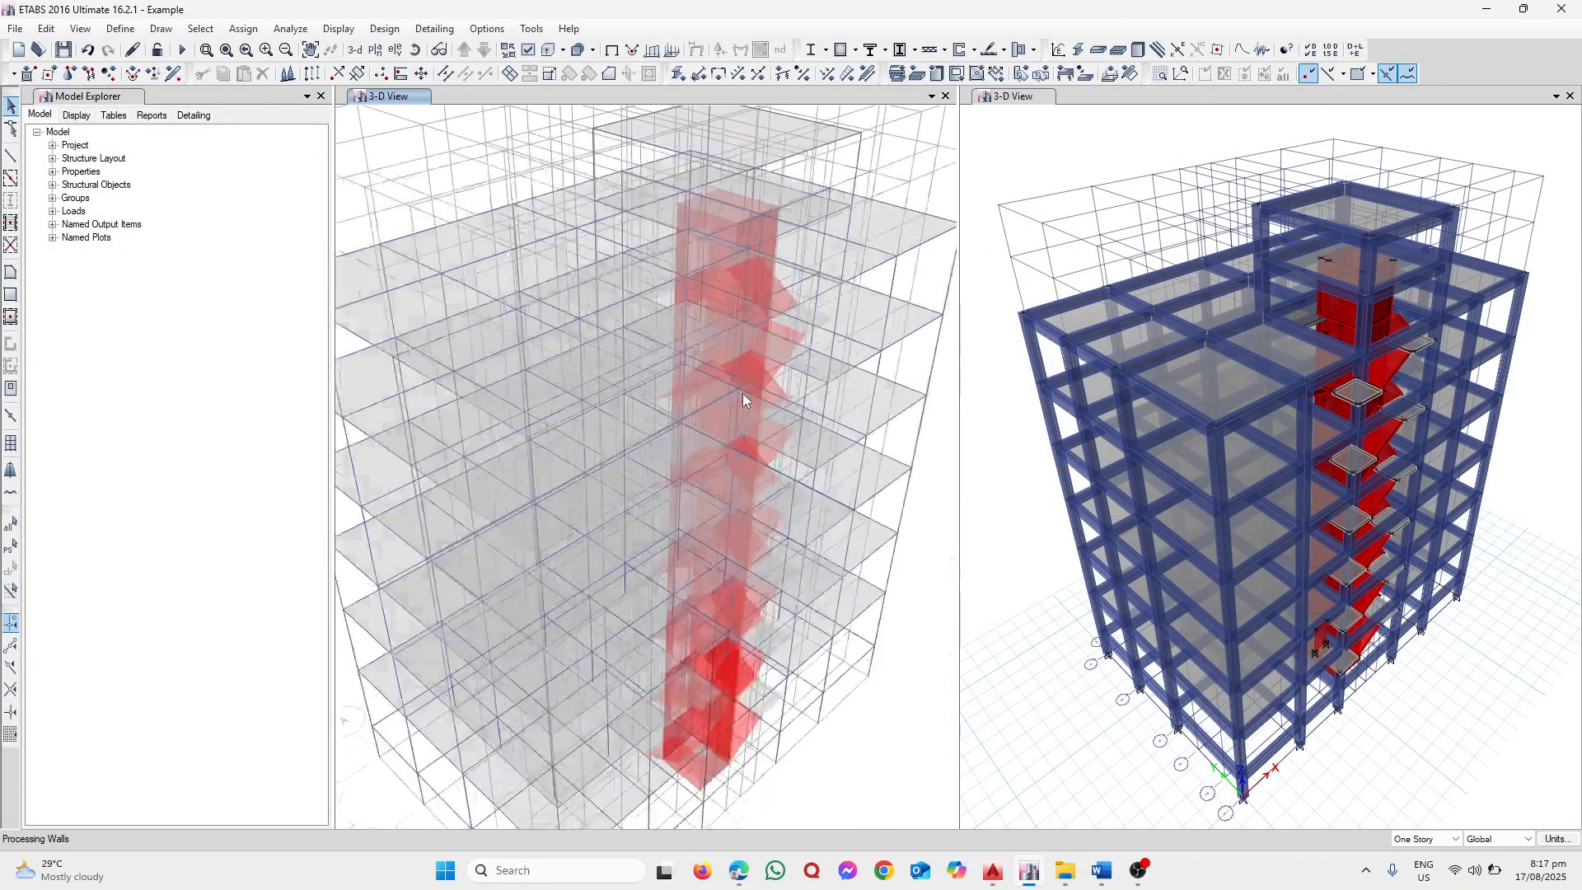
{"action": "scroll", "coordinate": [743, 393], "scroll_direction": "down", "scroll_amount": 2}
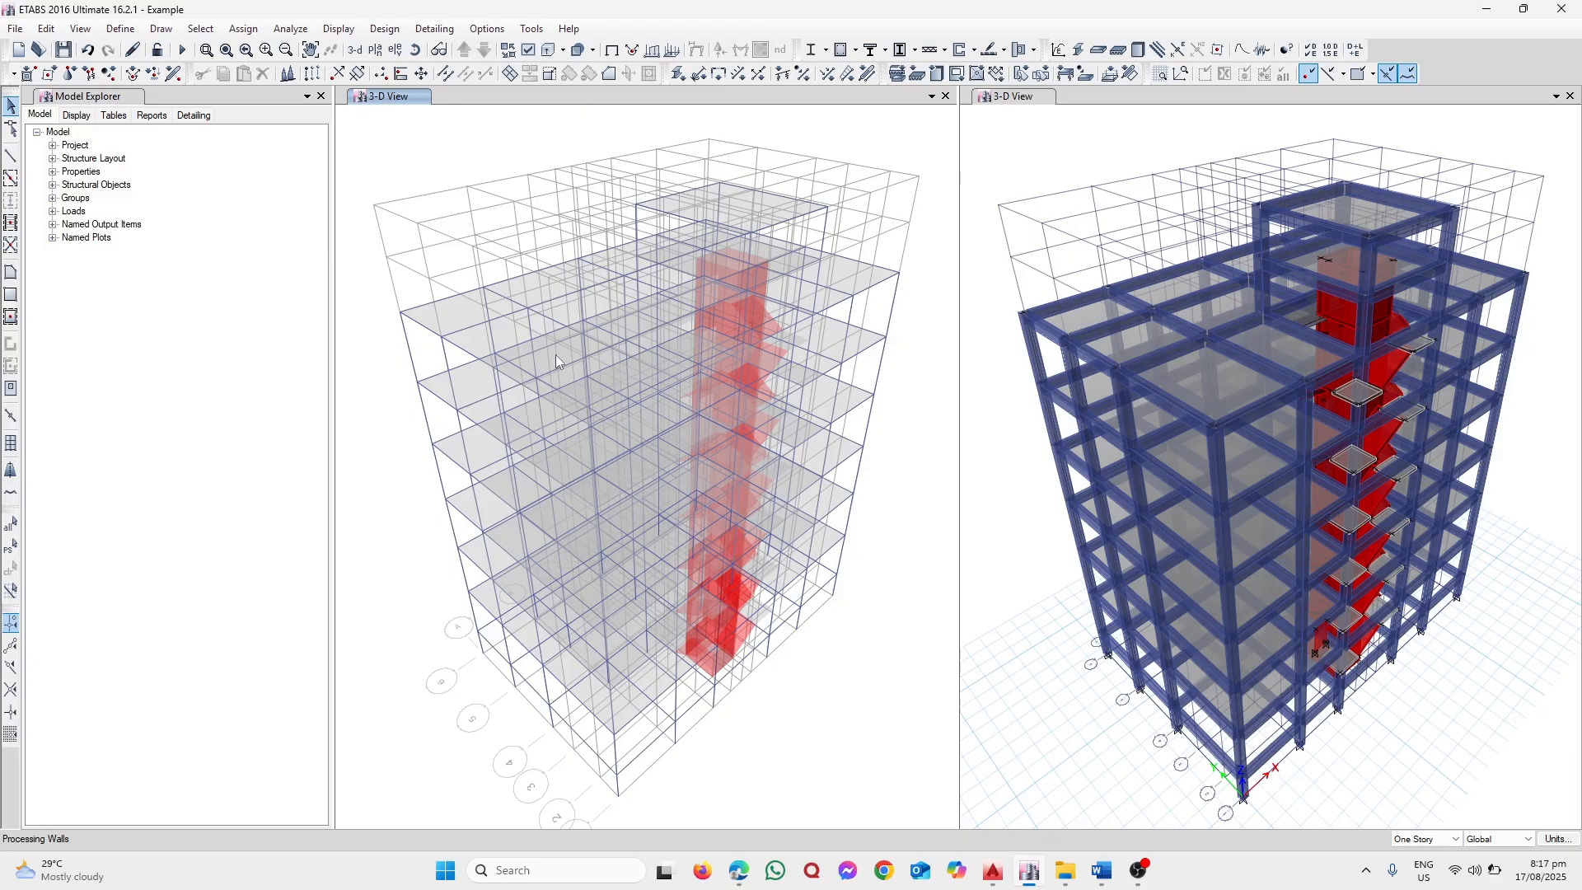
{"action": "left_click", "coordinate": [1100, 870]}
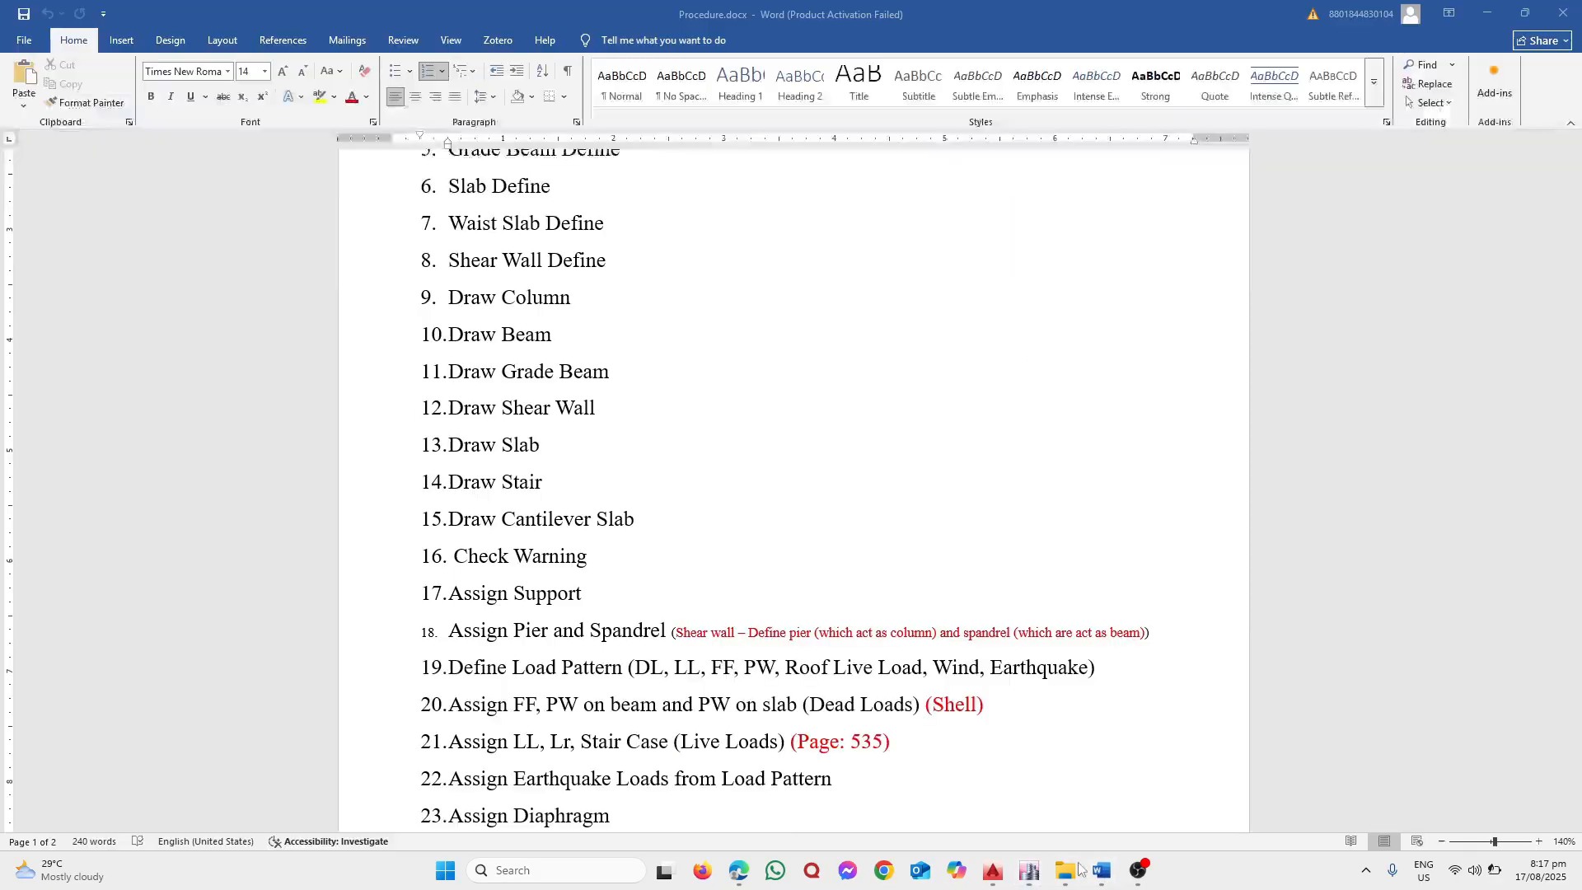
{"action": "left_click", "coordinate": [1029, 871]}
{"action": "scroll", "coordinate": [656, 402], "scroll_direction": "up", "scroll_amount": 4}
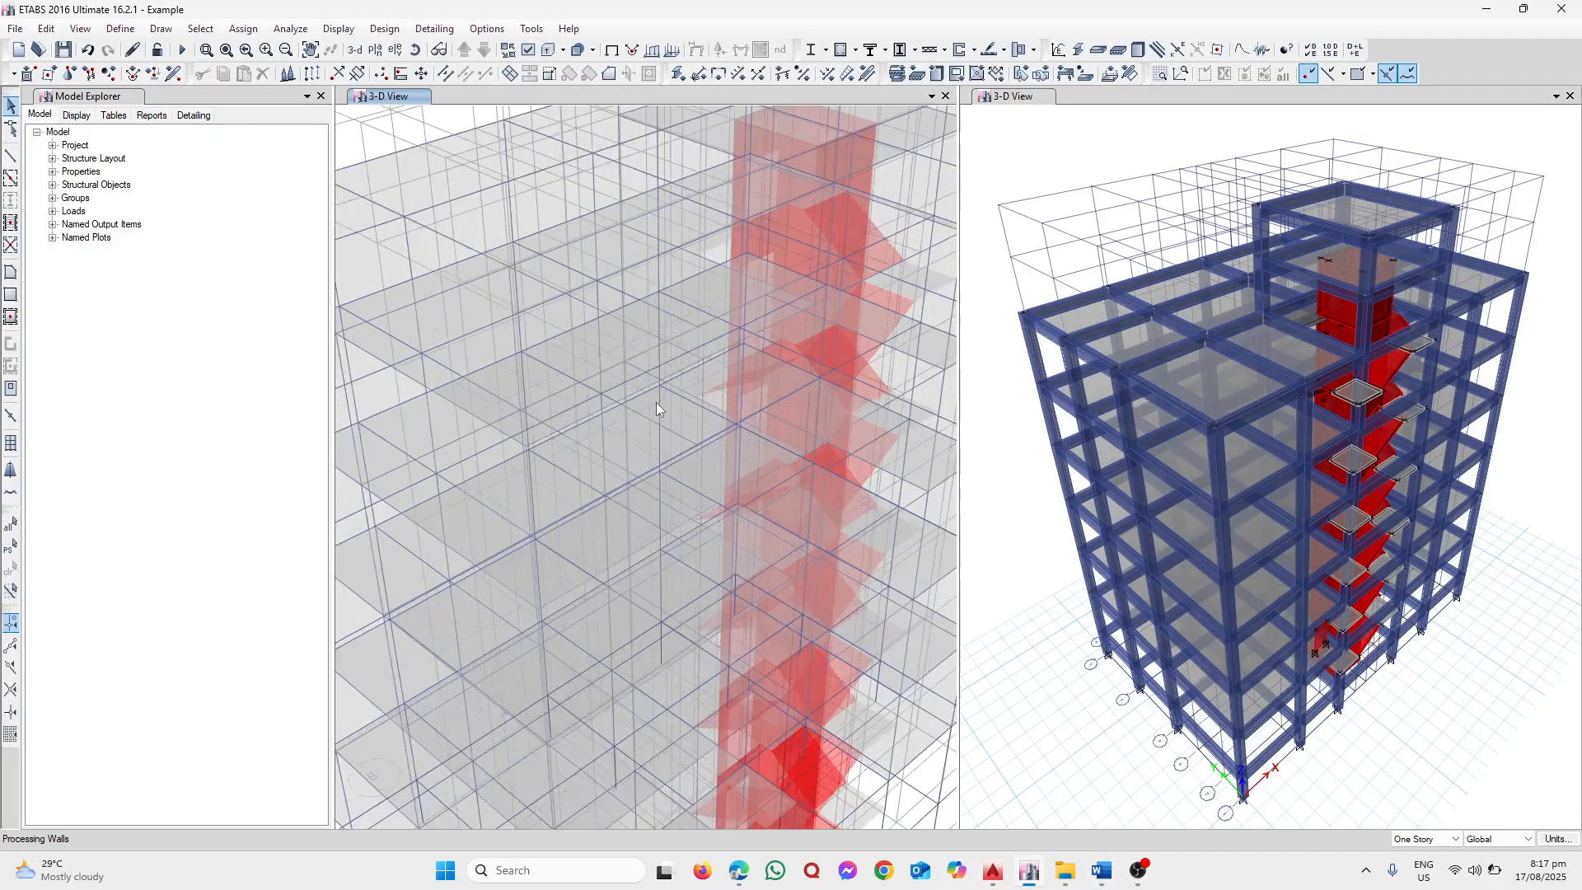
{"action": "scroll", "coordinate": [649, 263], "scroll_direction": "down", "scroll_amount": 3}
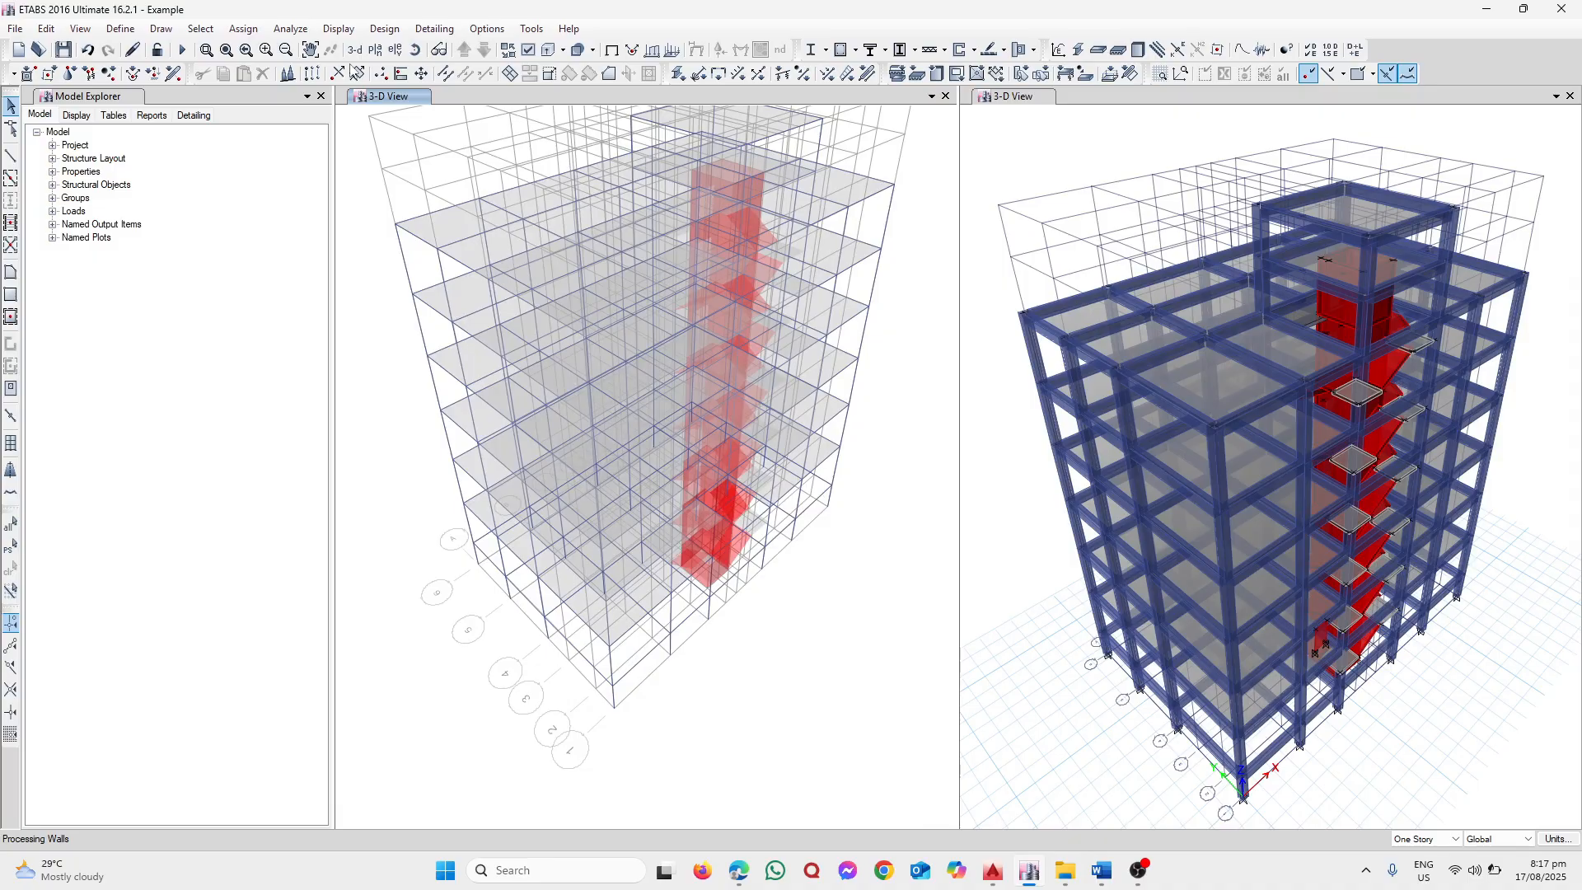
Select all objects of type Walls in the building model
{"action": "left_click", "coordinate": [200, 29]}
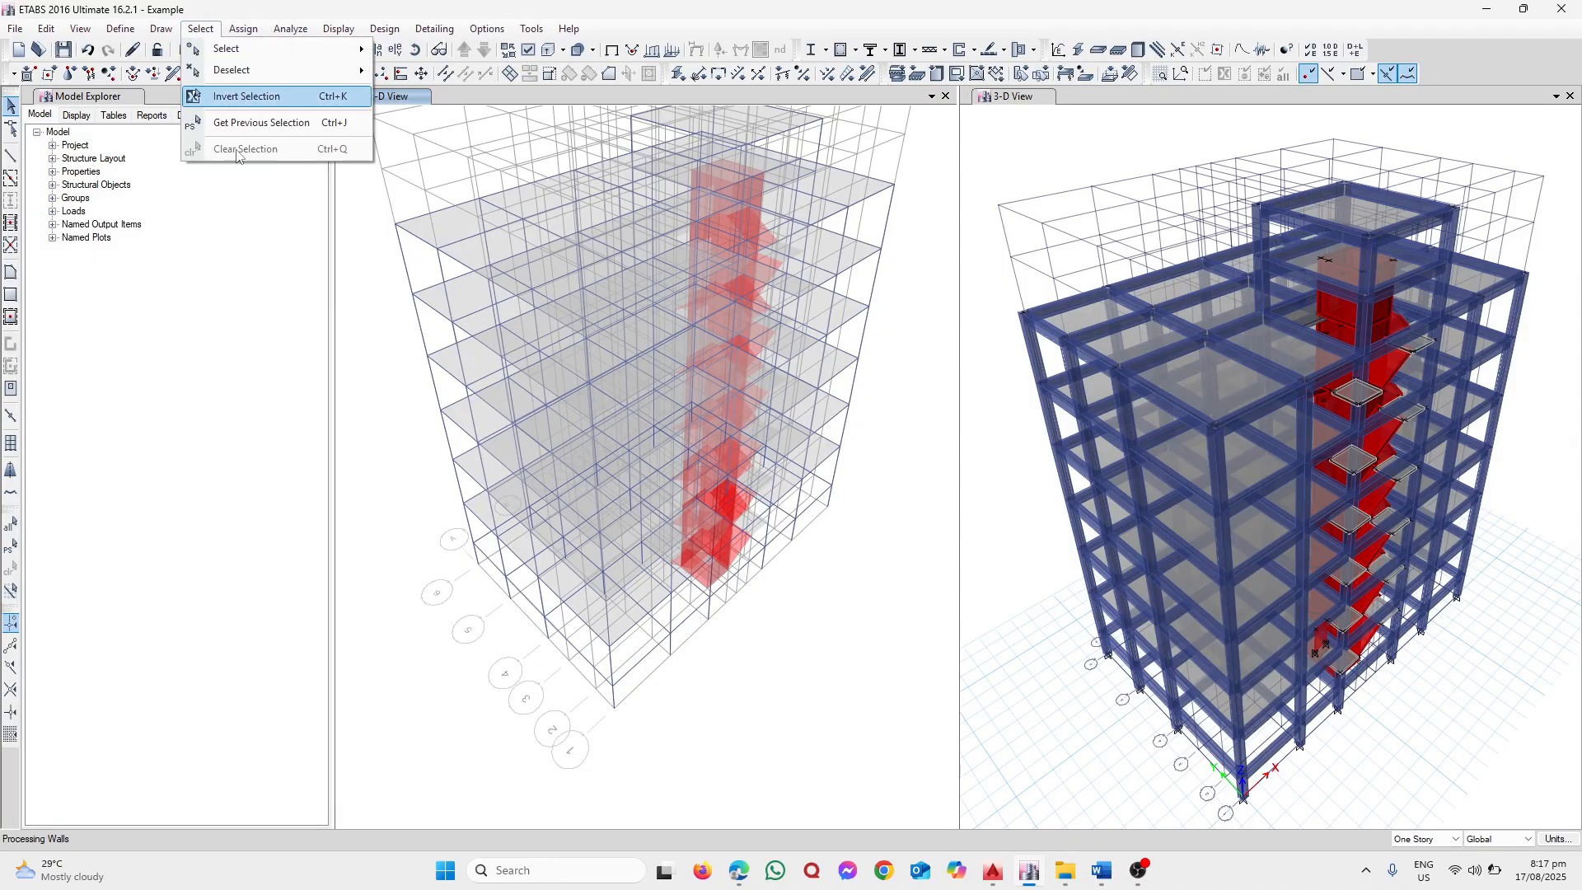
{"action": "mouse_move", "coordinate": [279, 51]}
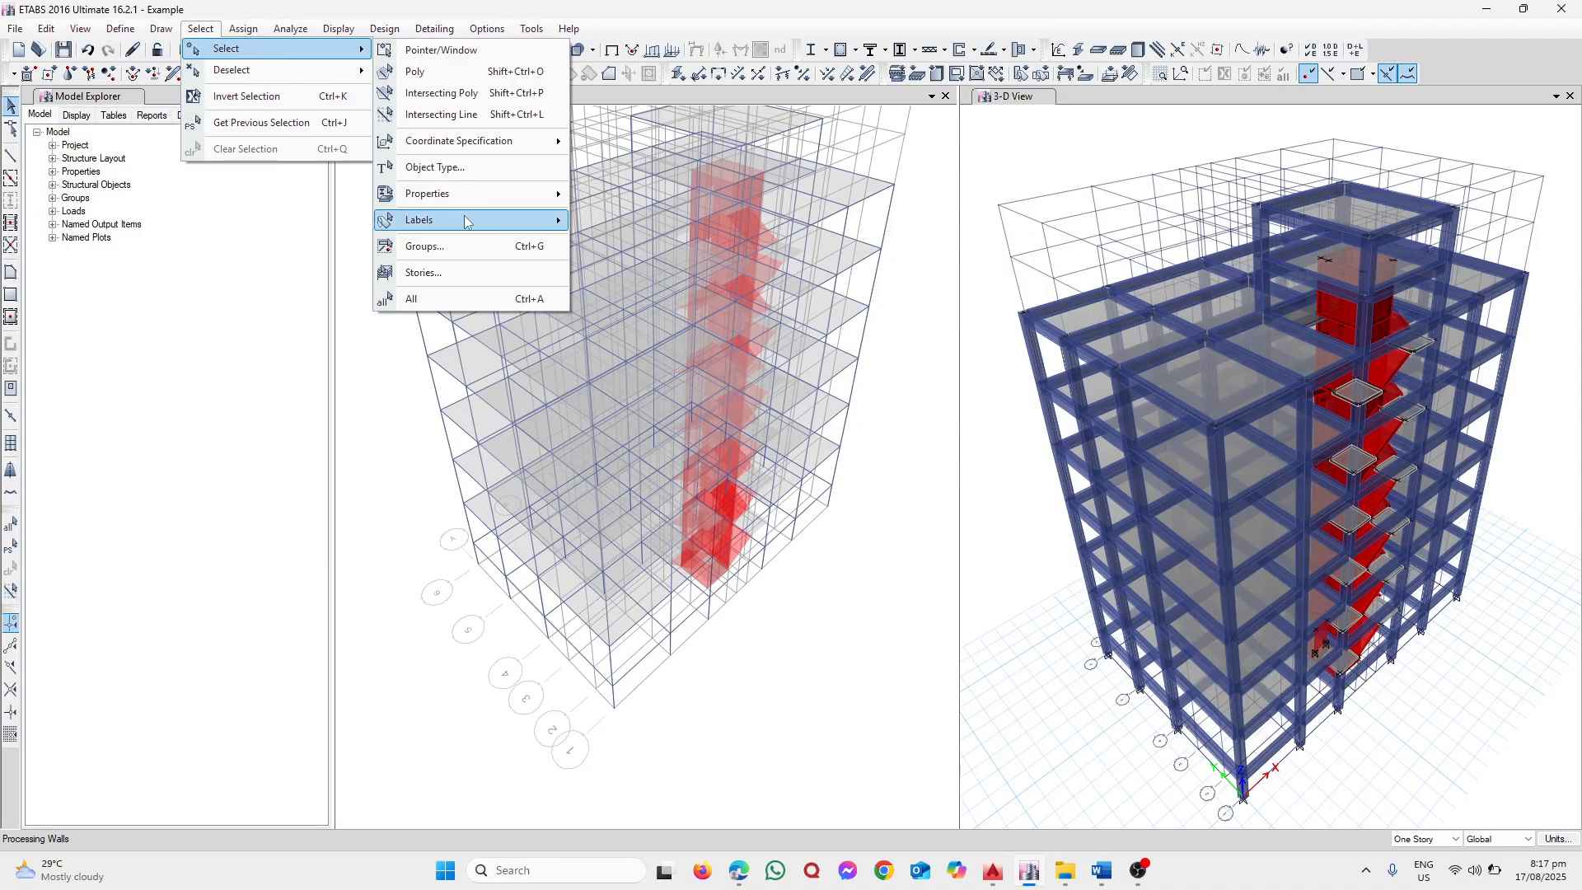
{"action": "left_click", "coordinate": [481, 167]}
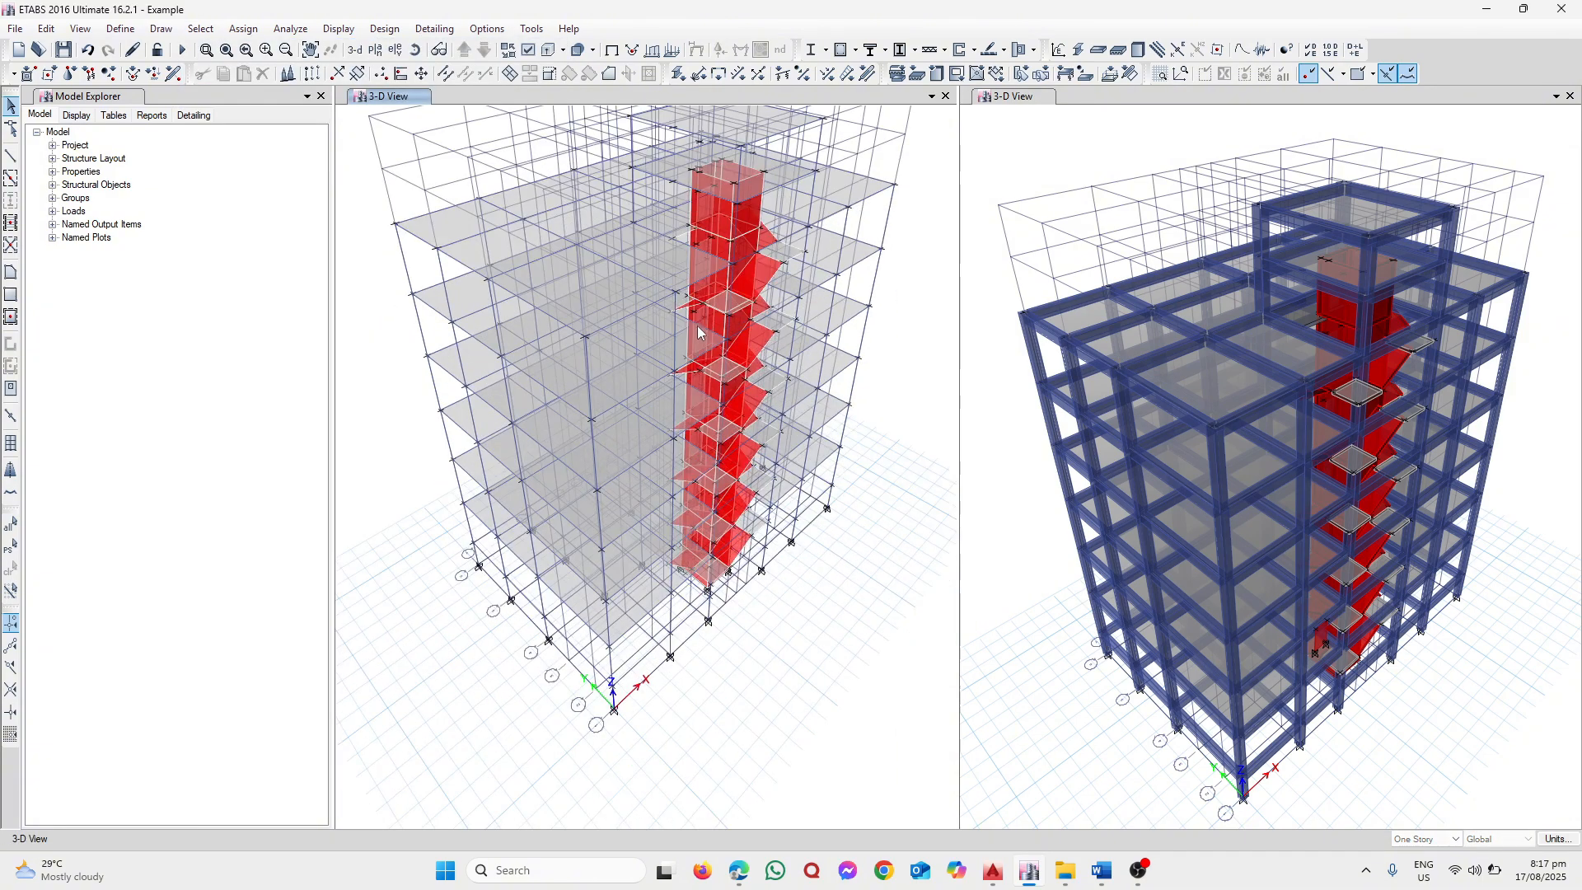
{"action": "left_click", "coordinate": [710, 365]}
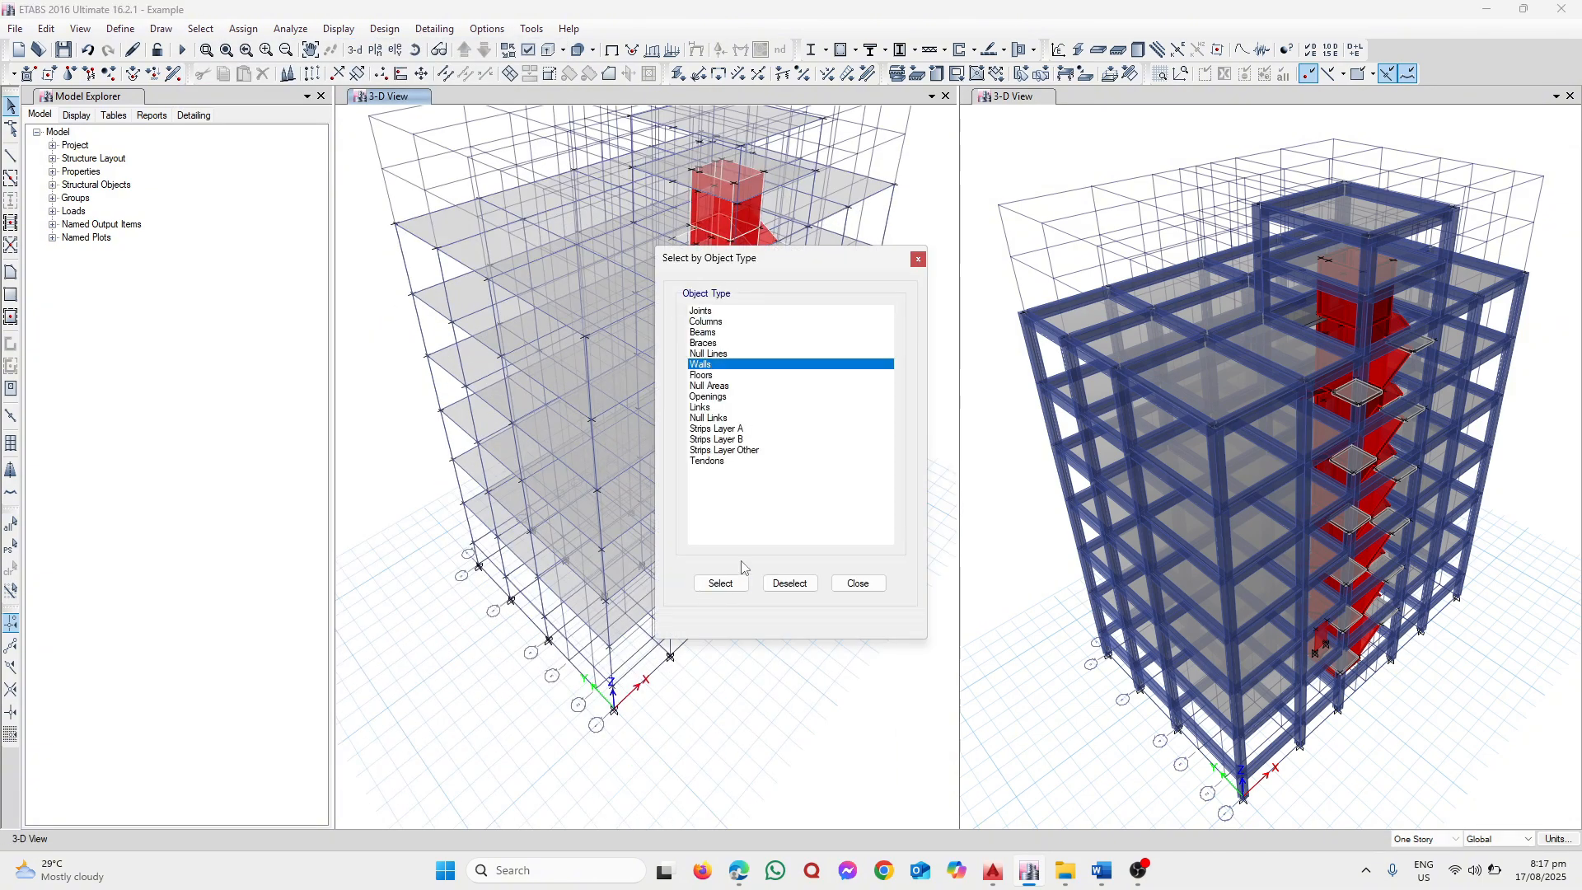
{"action": "left_click", "coordinate": [721, 582]}
{"action": "left_click", "coordinate": [858, 582]}
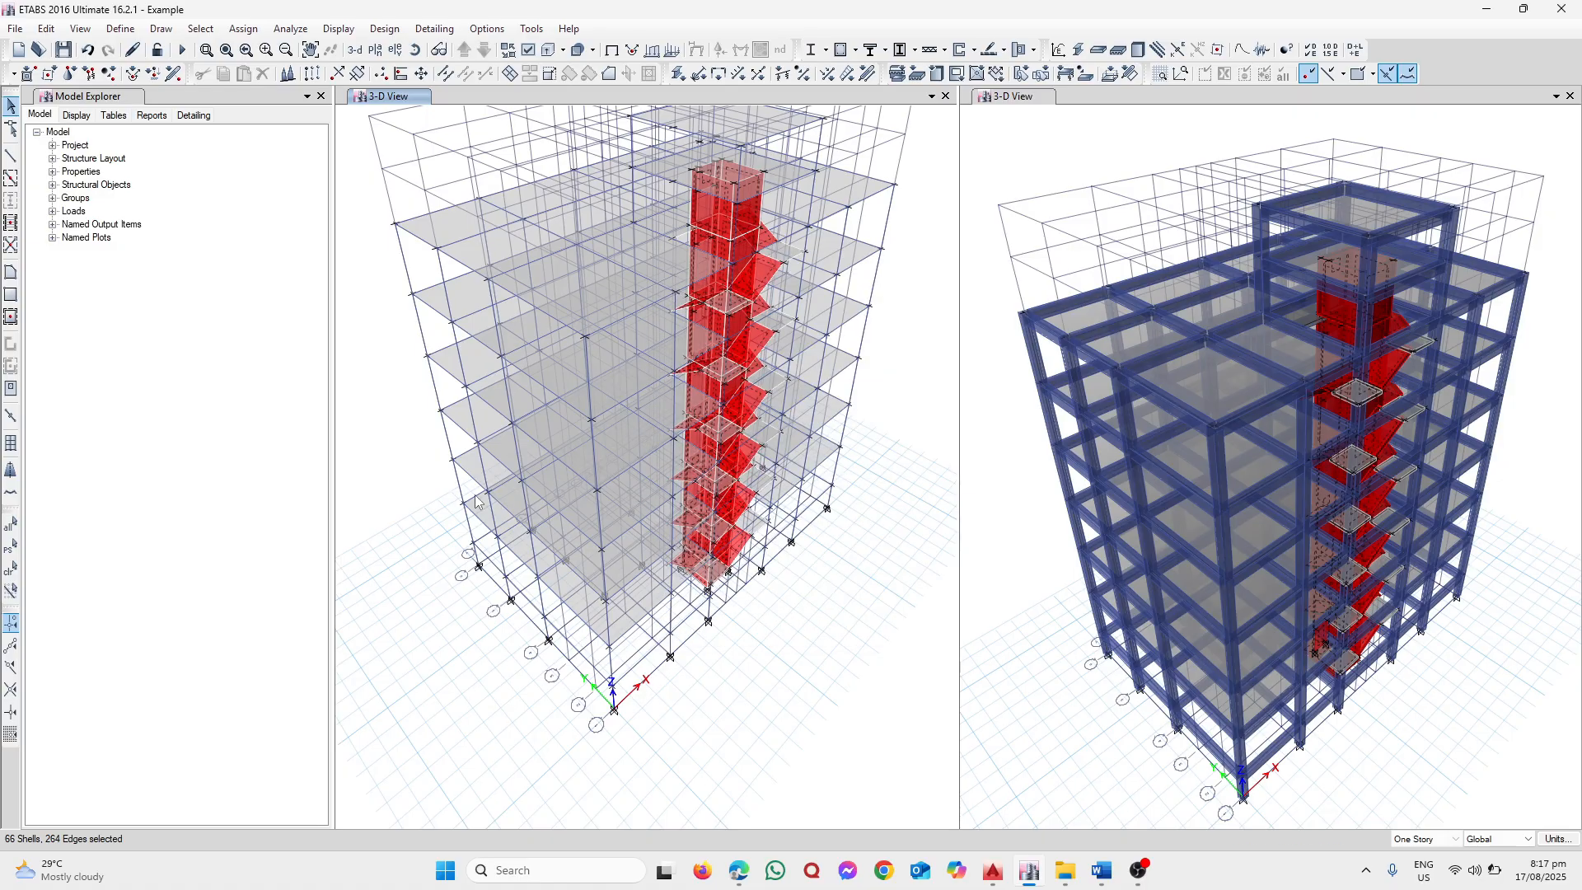
Show only the selected walls in the active 3-D view and turn off the grid system's visibility
{"action": "right_click", "coordinate": [412, 449]}
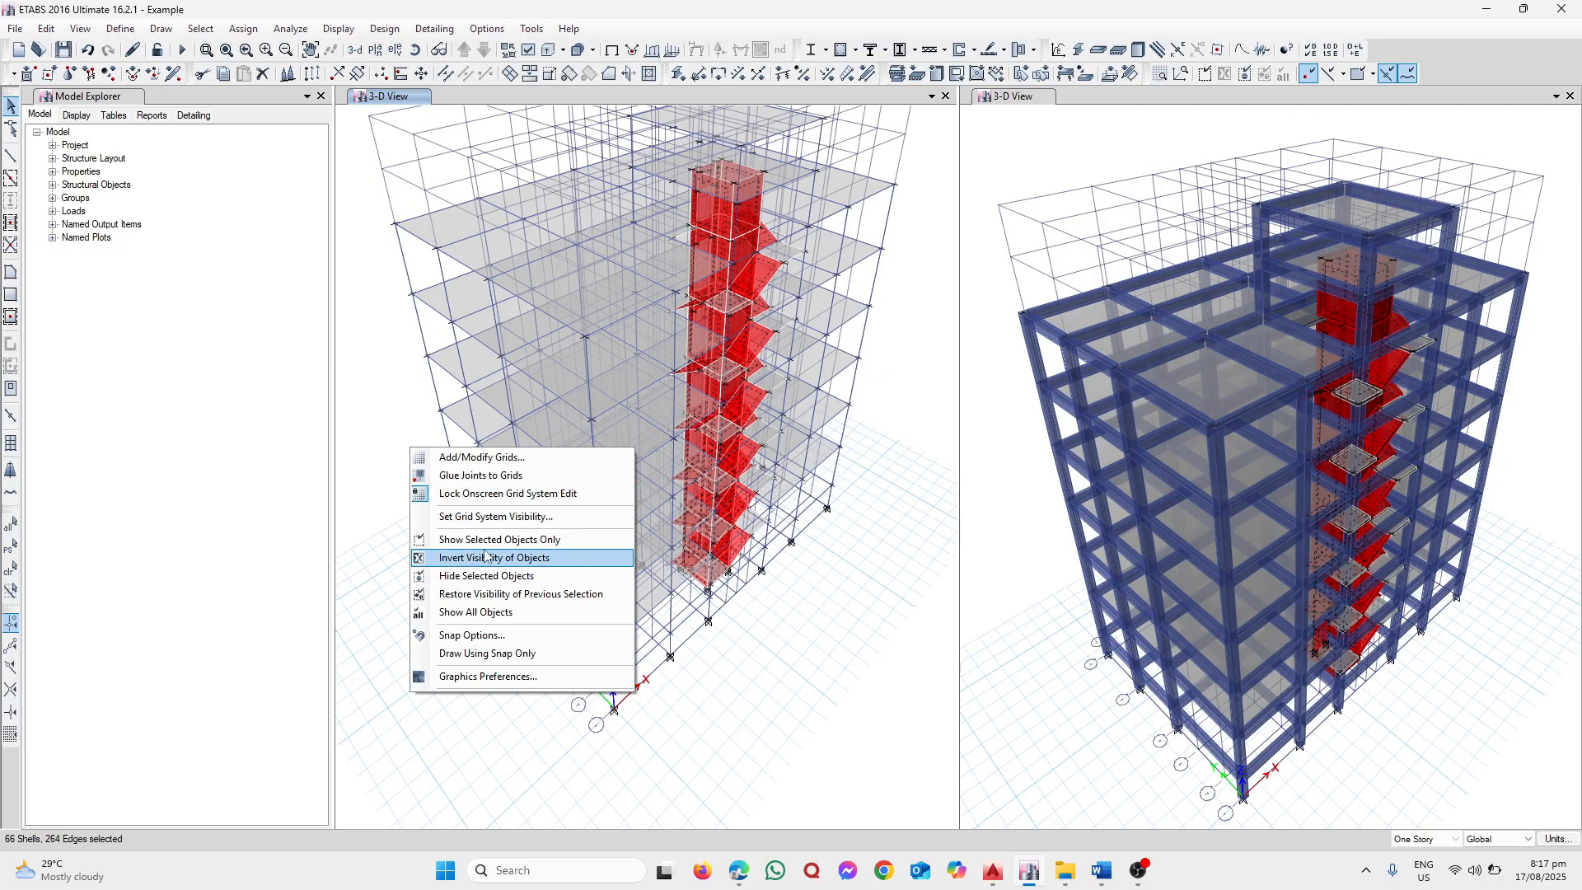
{"action": "left_click", "coordinate": [488, 558]}
{"action": "right_click", "coordinate": [390, 437]}
{"action": "left_click", "coordinate": [437, 499]}
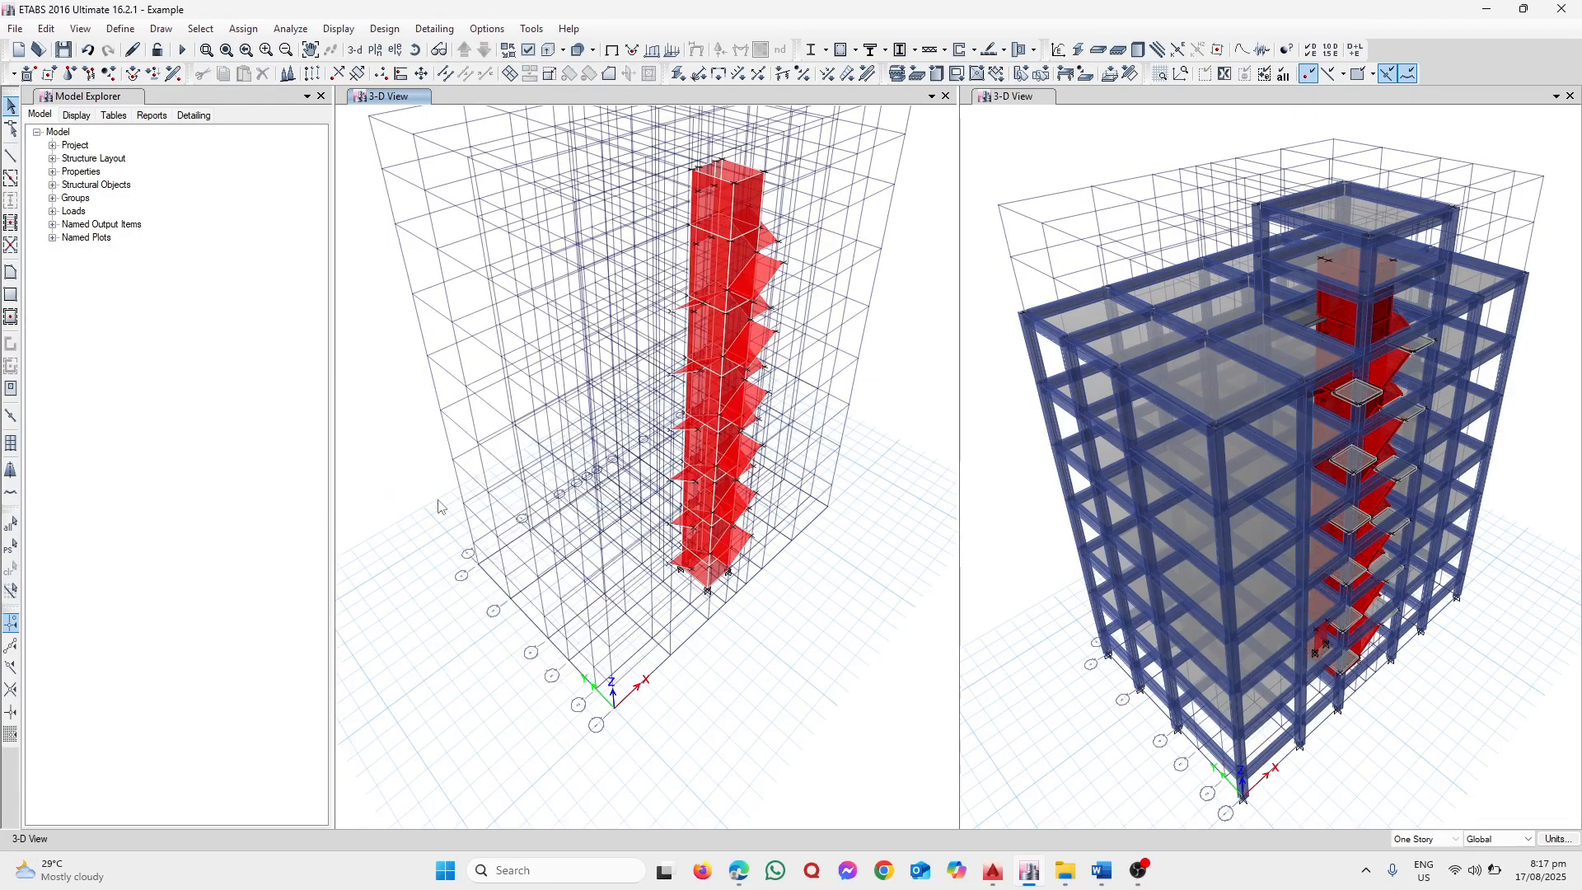
Apply selection to All Stories and select the core's narrow wall panels beside the openings and the adjoining side wall
{"action": "left_click", "coordinate": [415, 51]}
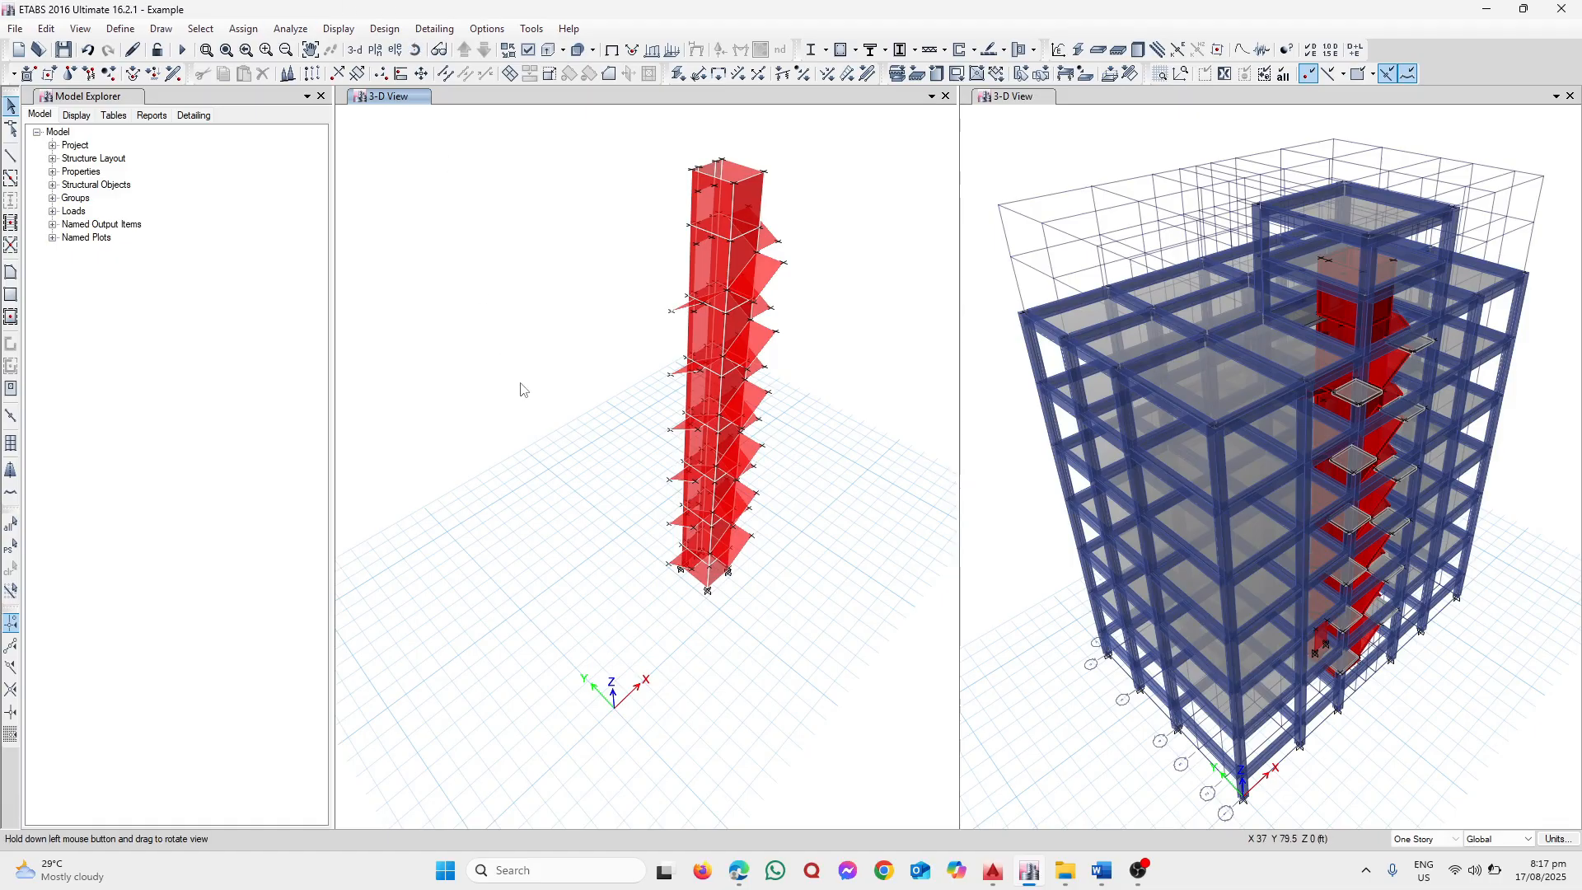
{"action": "left_click_drag", "start_coordinate": [522, 386], "coordinate": [678, 341]}
{"action": "scroll", "coordinate": [679, 347], "scroll_direction": "up", "scroll_amount": 5}
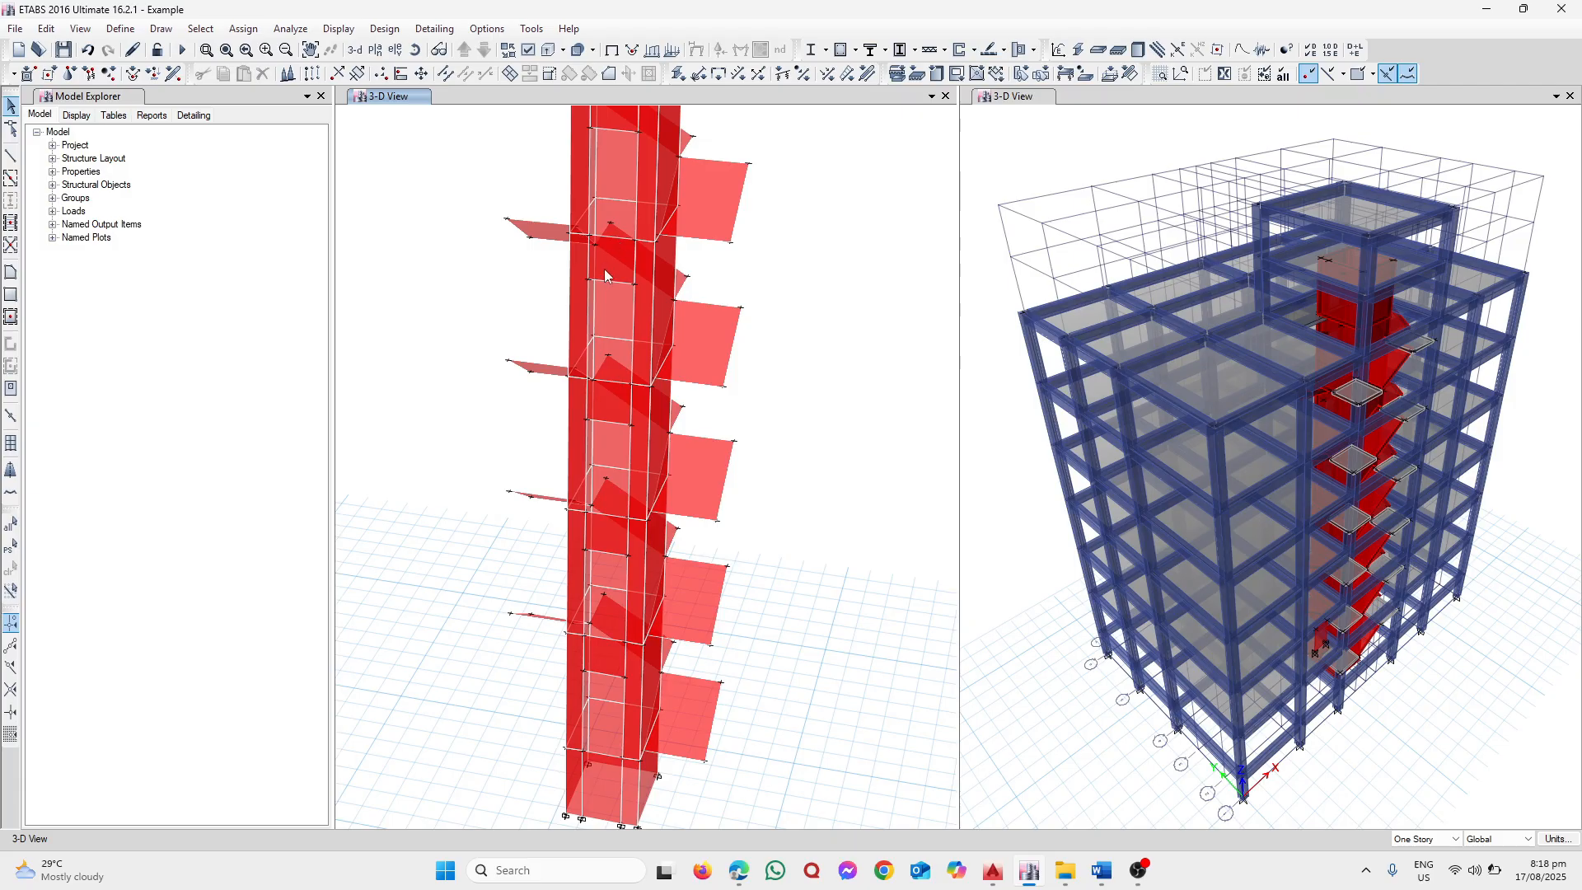
{"action": "scroll", "coordinate": [597, 256], "scroll_direction": "up", "scroll_amount": 3}
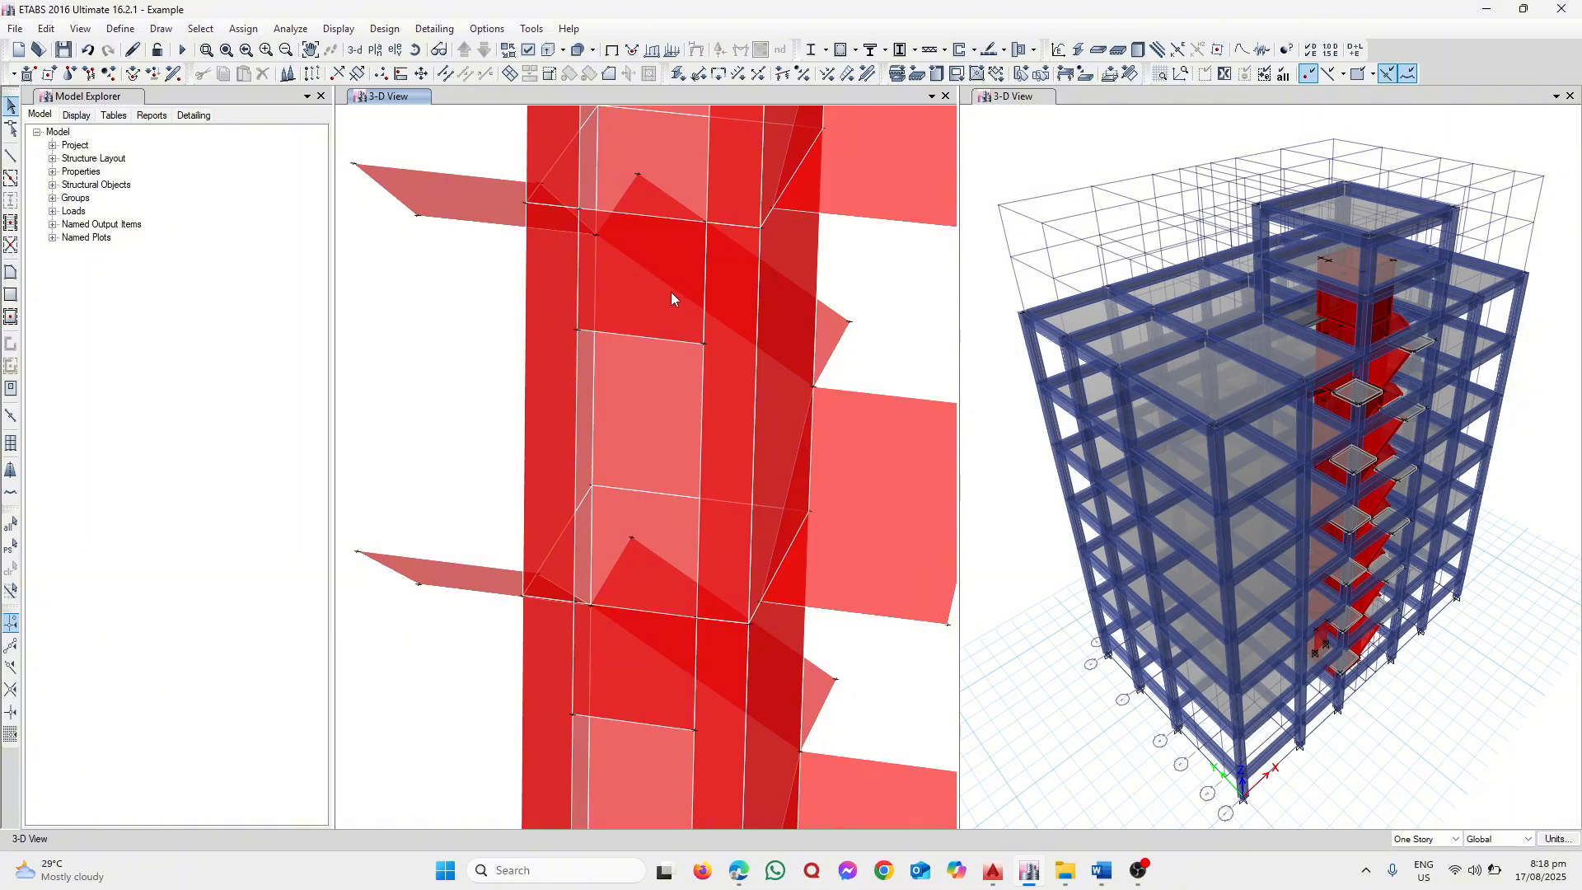
{"action": "scroll", "coordinate": [671, 293], "scroll_direction": "down", "scroll_amount": 5}
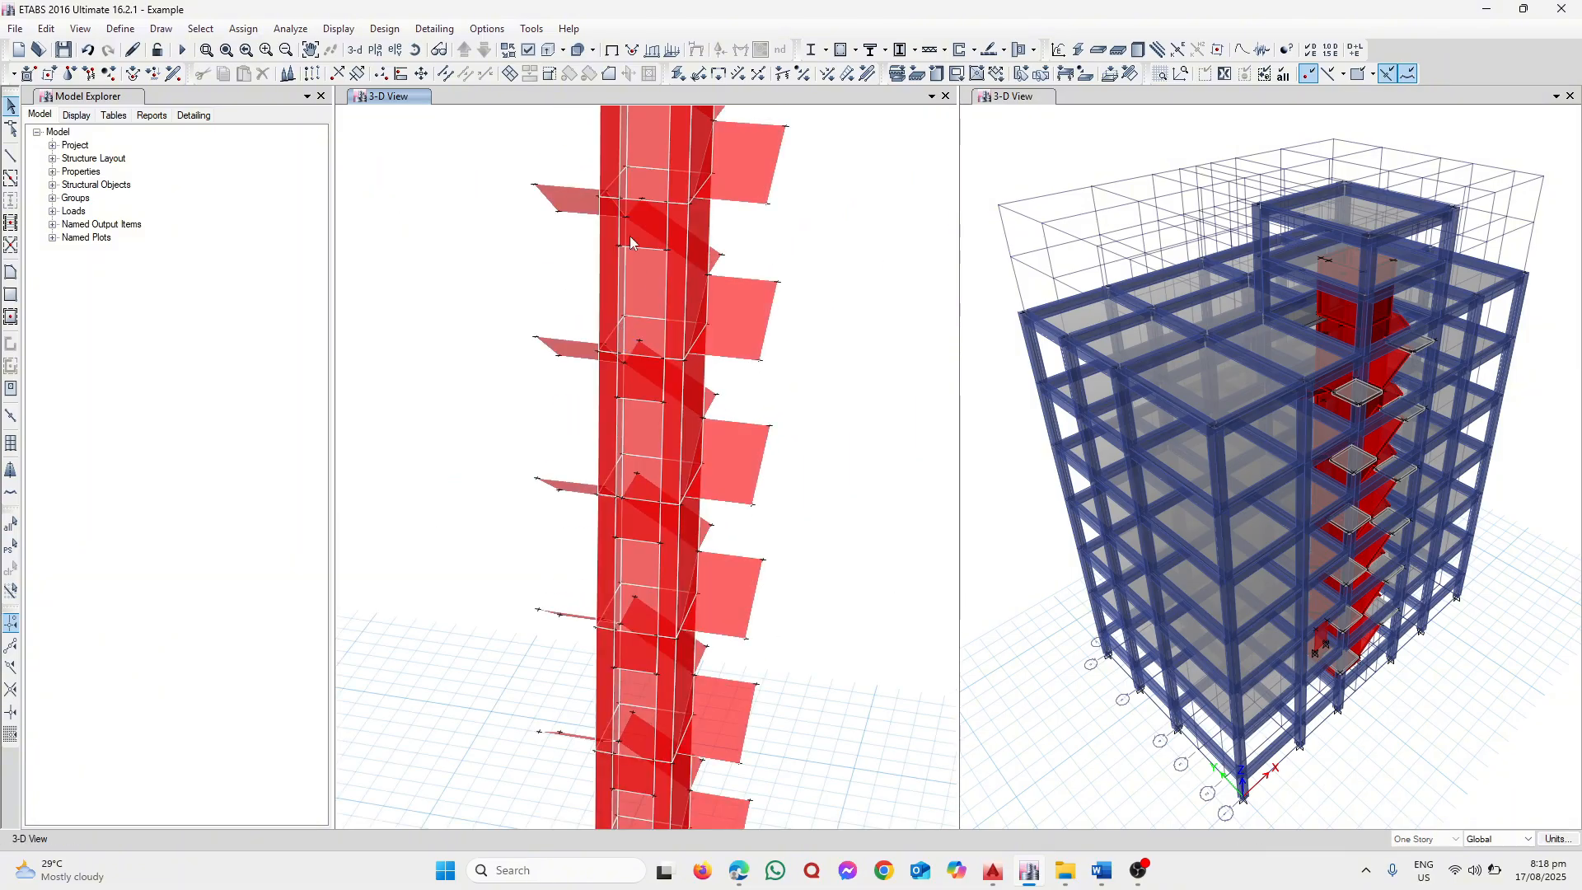
{"action": "middle_click_drag", "start_coordinate": [603, 255], "coordinate": [610, 313]}
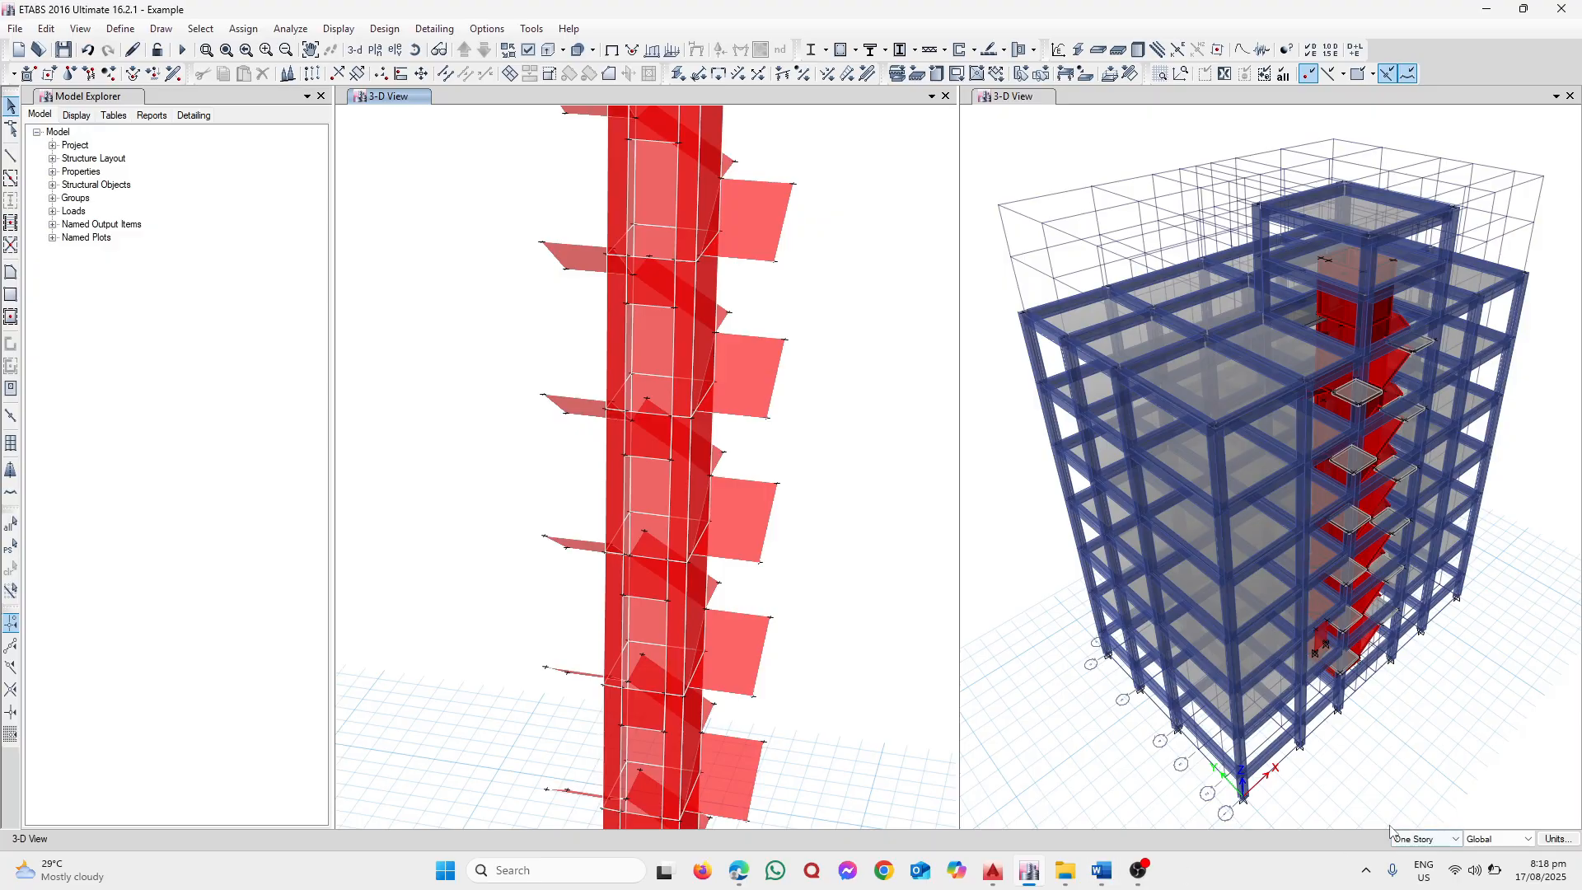
{"action": "left_click", "coordinate": [1425, 839]}
{"action": "left_click", "coordinate": [1414, 865]}
{"action": "left_click", "coordinate": [676, 629]}
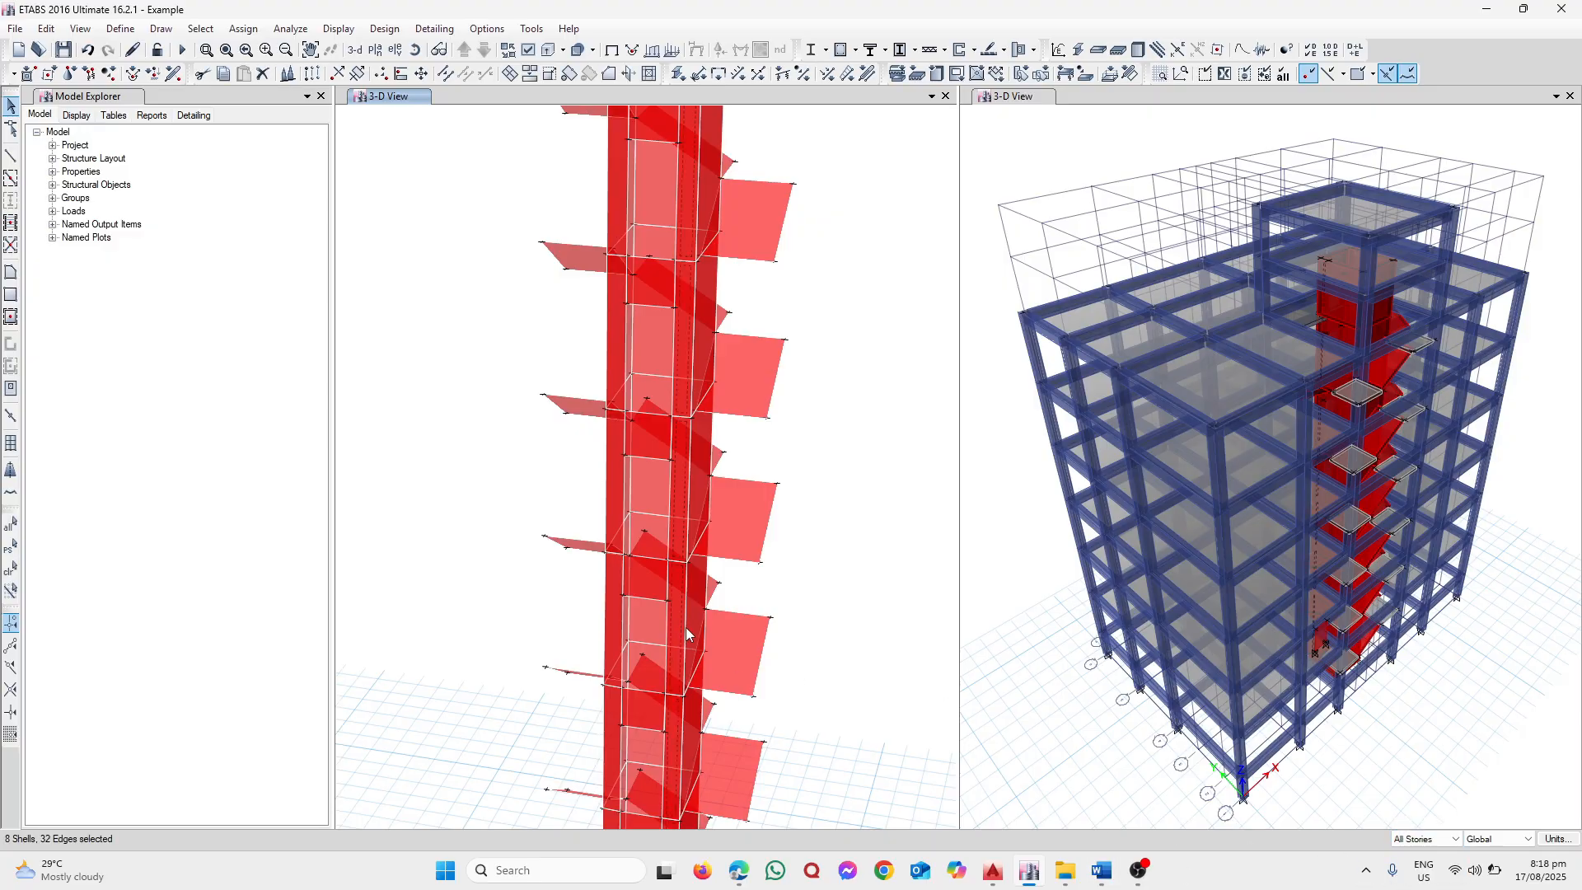
{"action": "scroll", "coordinate": [667, 606], "scroll_direction": "up", "scroll_amount": 4}
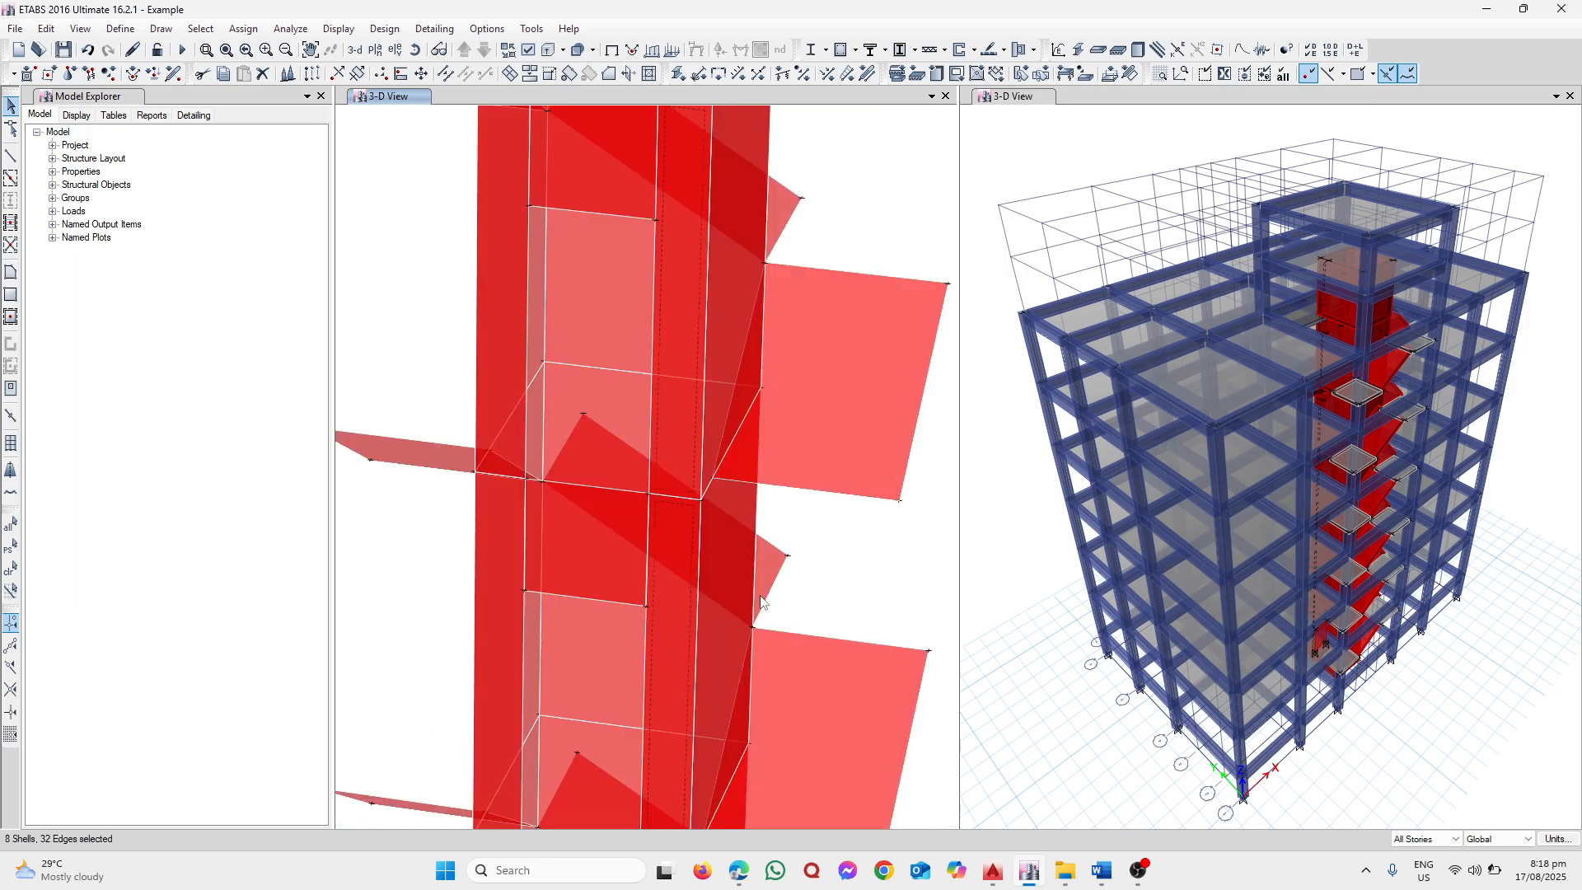
{"action": "left_click", "coordinate": [722, 580]}
Add the remaining solid core wall to the all-story selection and check the selected walls from the other sides
{"action": "left_click", "coordinate": [415, 50]}
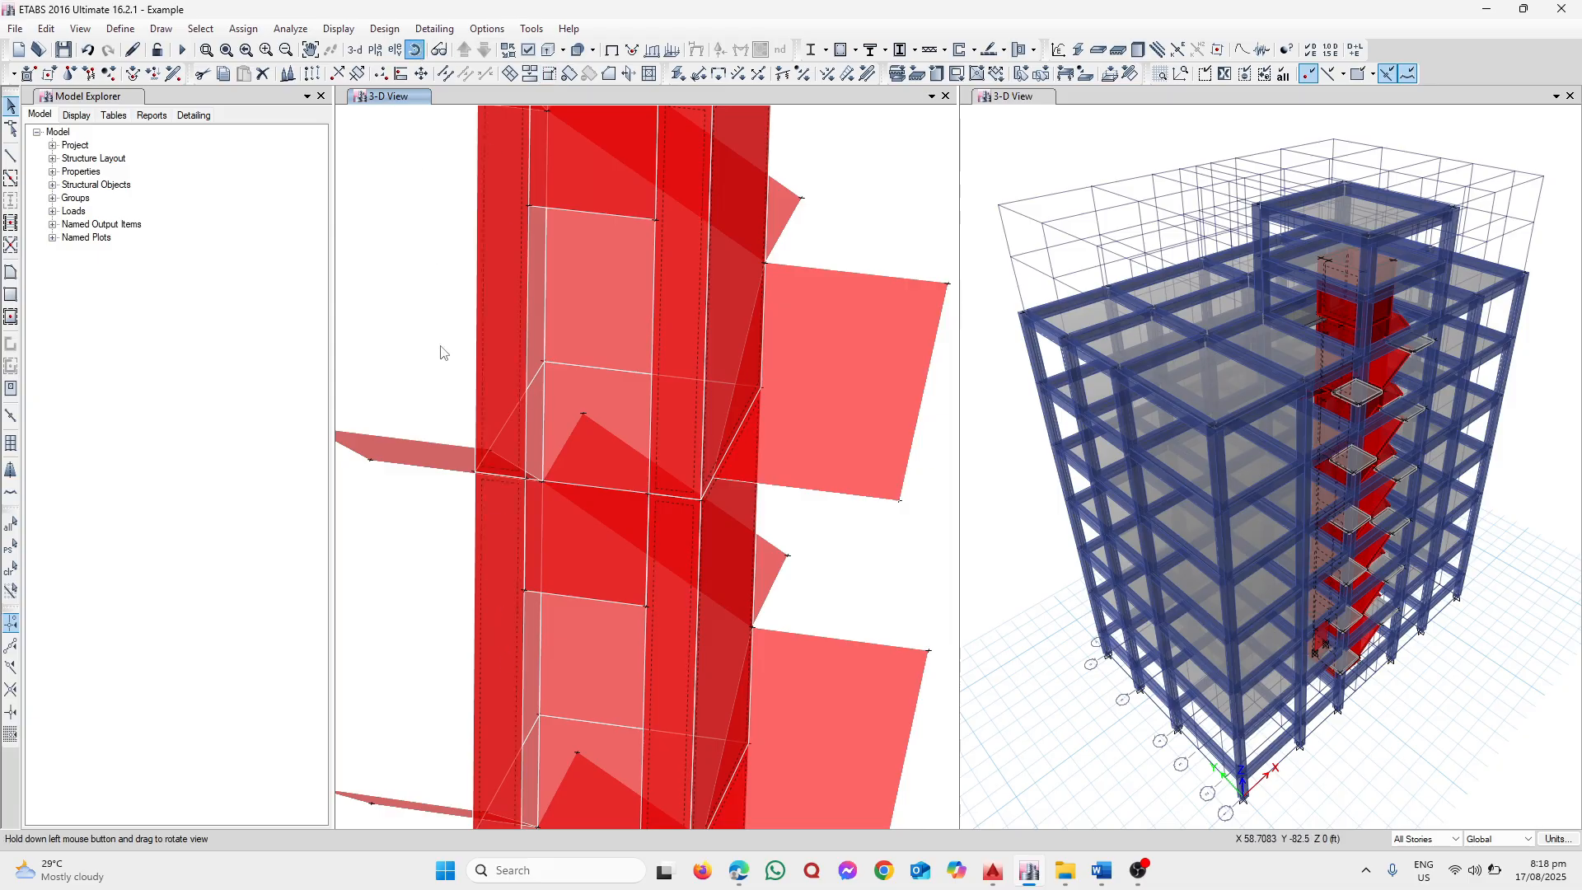
{"action": "left_click_drag", "start_coordinate": [427, 522], "coordinate": [724, 451]}
{"action": "left_click", "coordinate": [568, 306]}
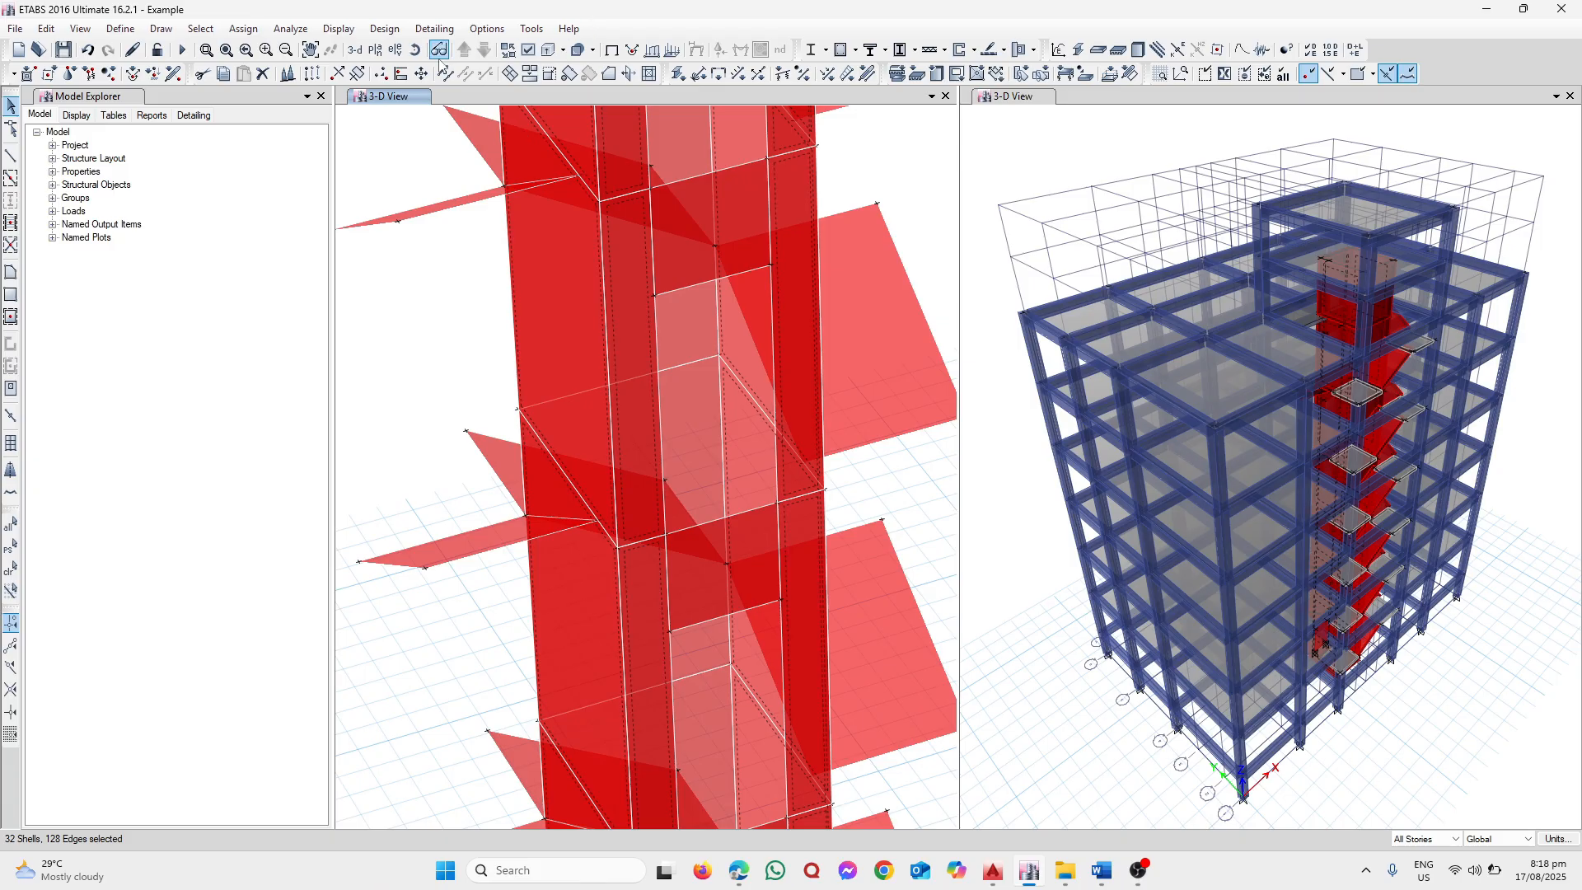
{"action": "left_click", "coordinate": [415, 50]}
{"action": "left_click_drag", "start_coordinate": [477, 357], "coordinate": [844, 348]}
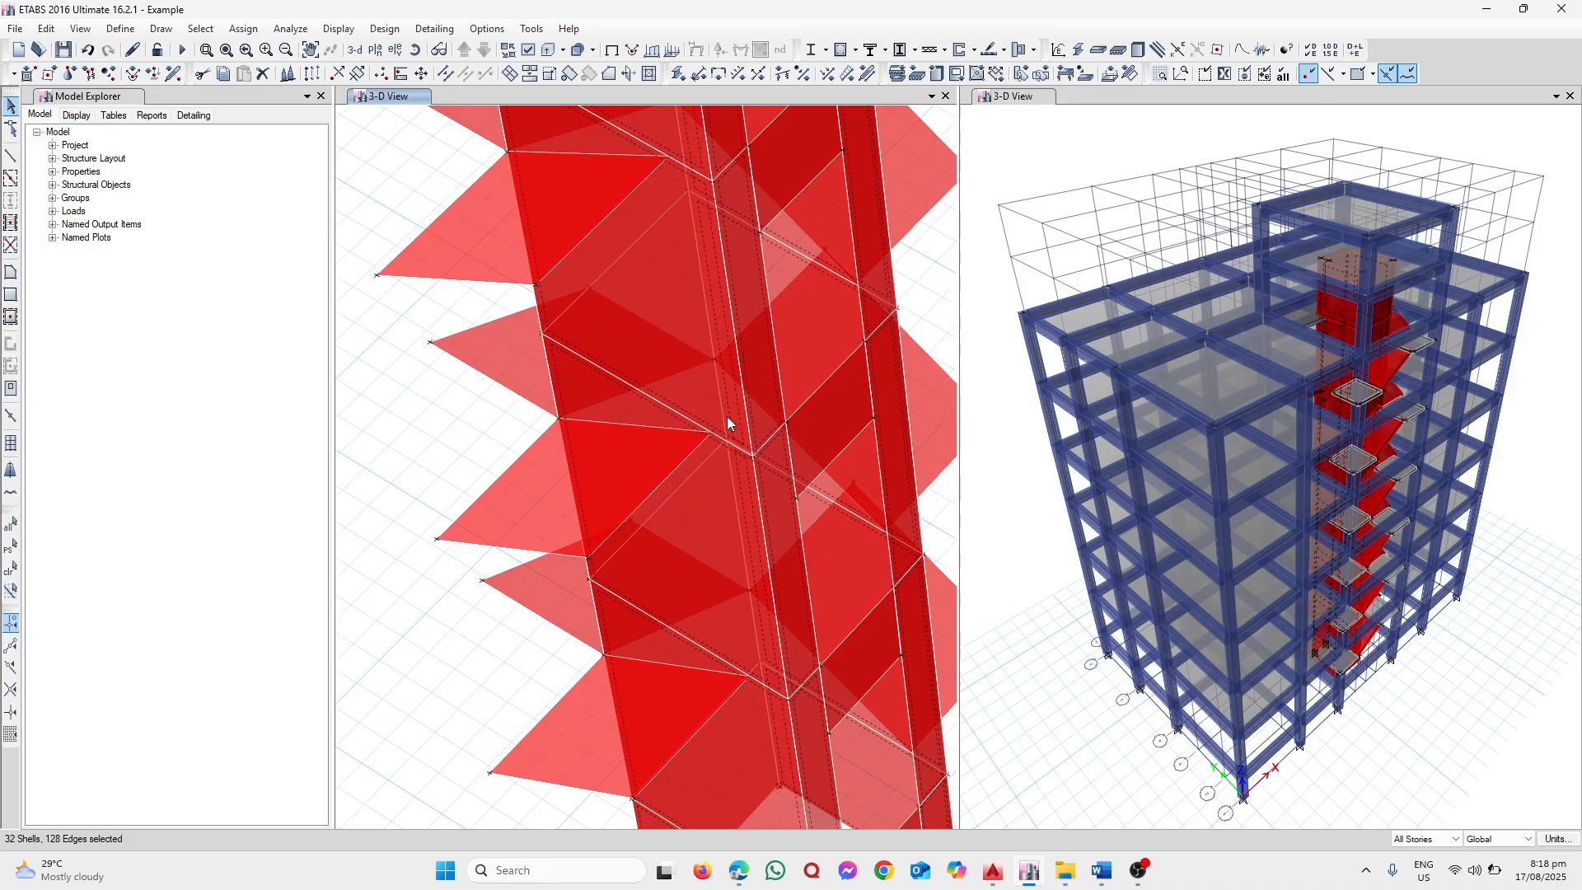
{"action": "left_click_drag", "start_coordinate": [719, 425], "coordinate": [606, 486]}
{"action": "middle_click_drag", "start_coordinate": [720, 414], "coordinate": [752, 536]}
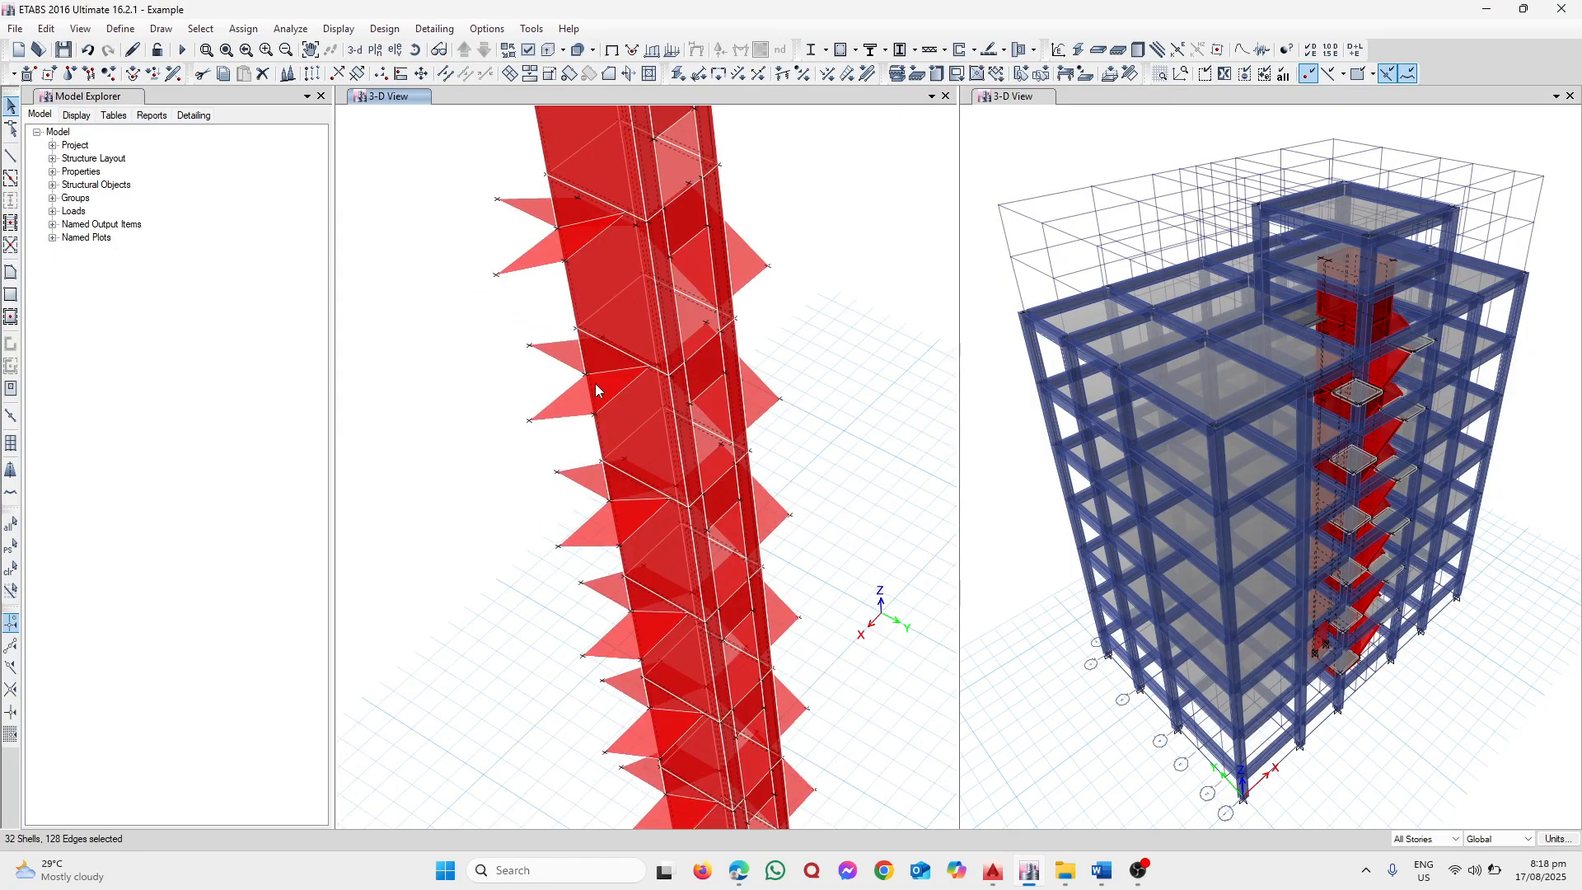
{"action": "middle_click_drag", "start_coordinate": [748, 354], "coordinate": [761, 387]}
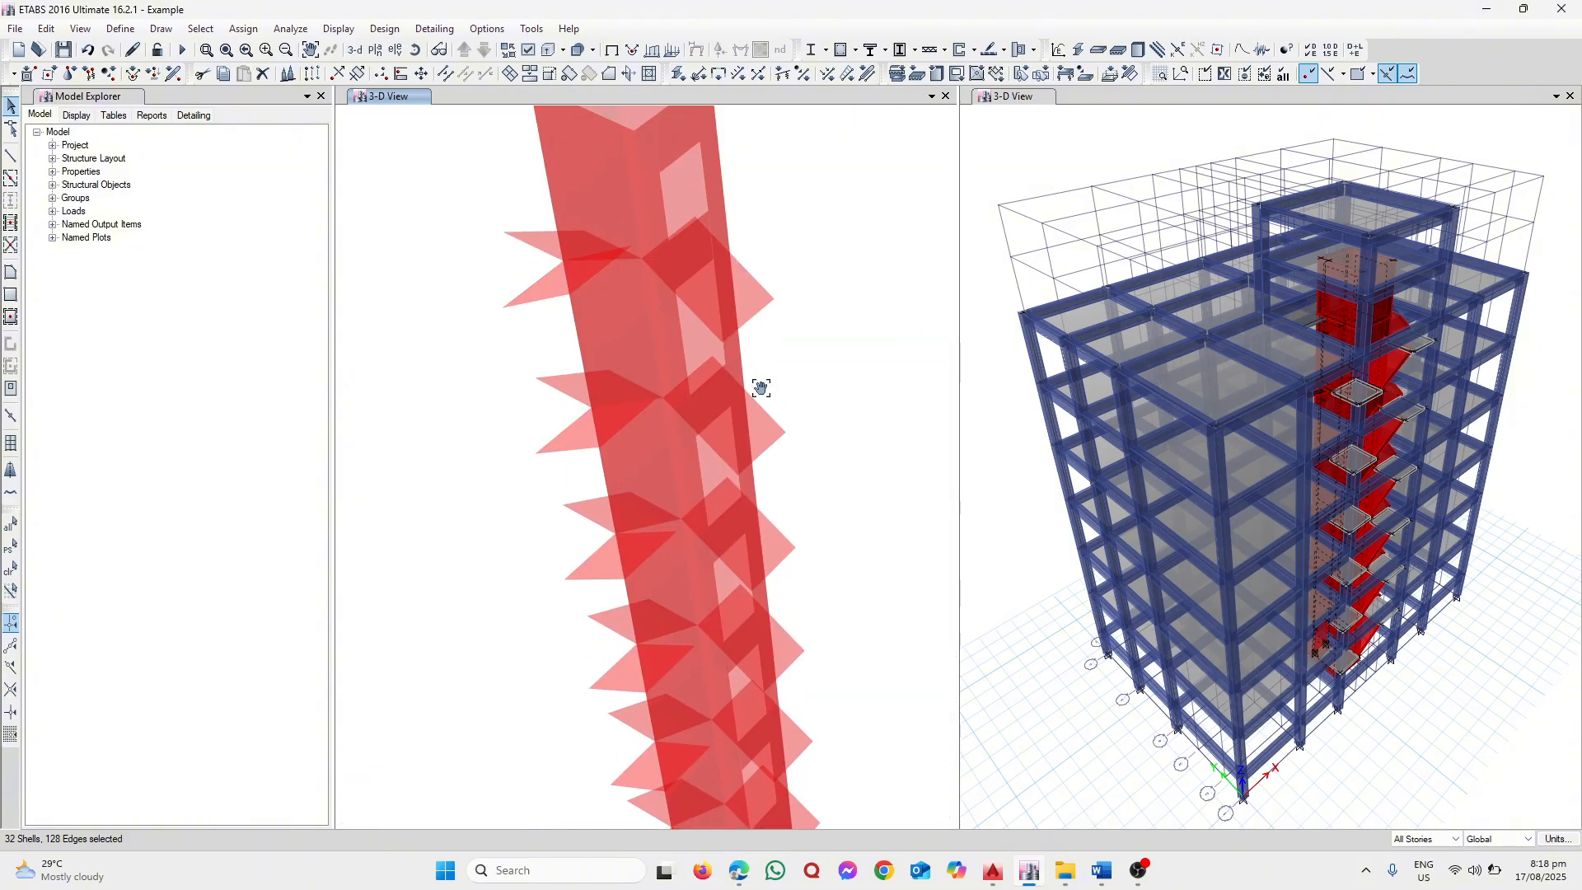
{"action": "scroll", "coordinate": [741, 375], "scroll_direction": "down", "scroll_amount": 5}
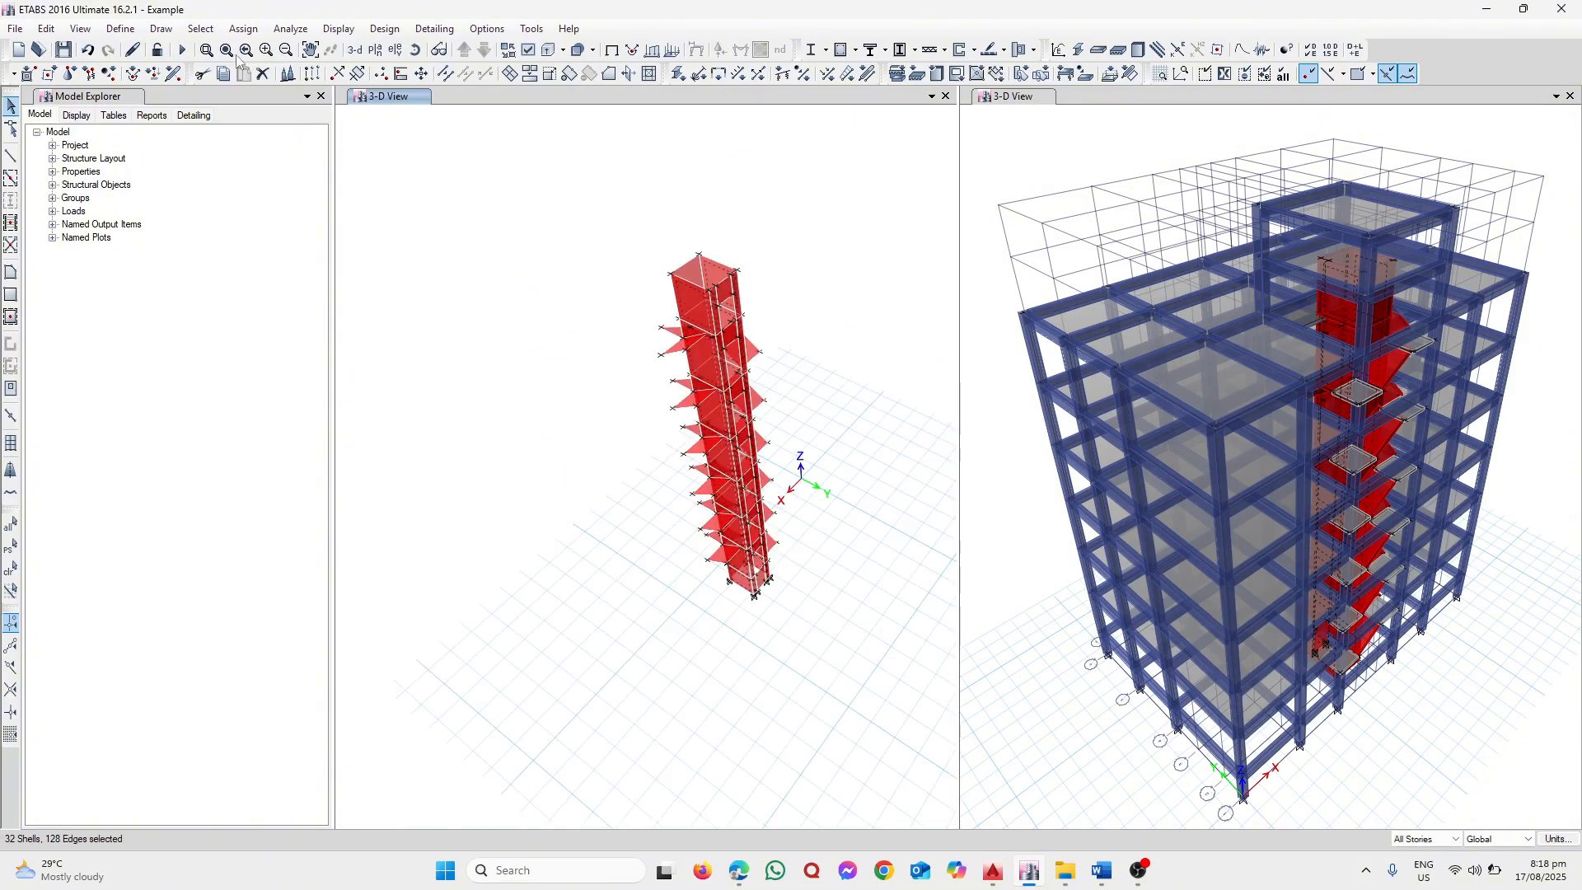
Assign pier label P1 to the selected core walls after reviewing the pier label definitions
{"action": "left_click", "coordinate": [243, 28]}
{"action": "mouse_move", "coordinate": [278, 110]}
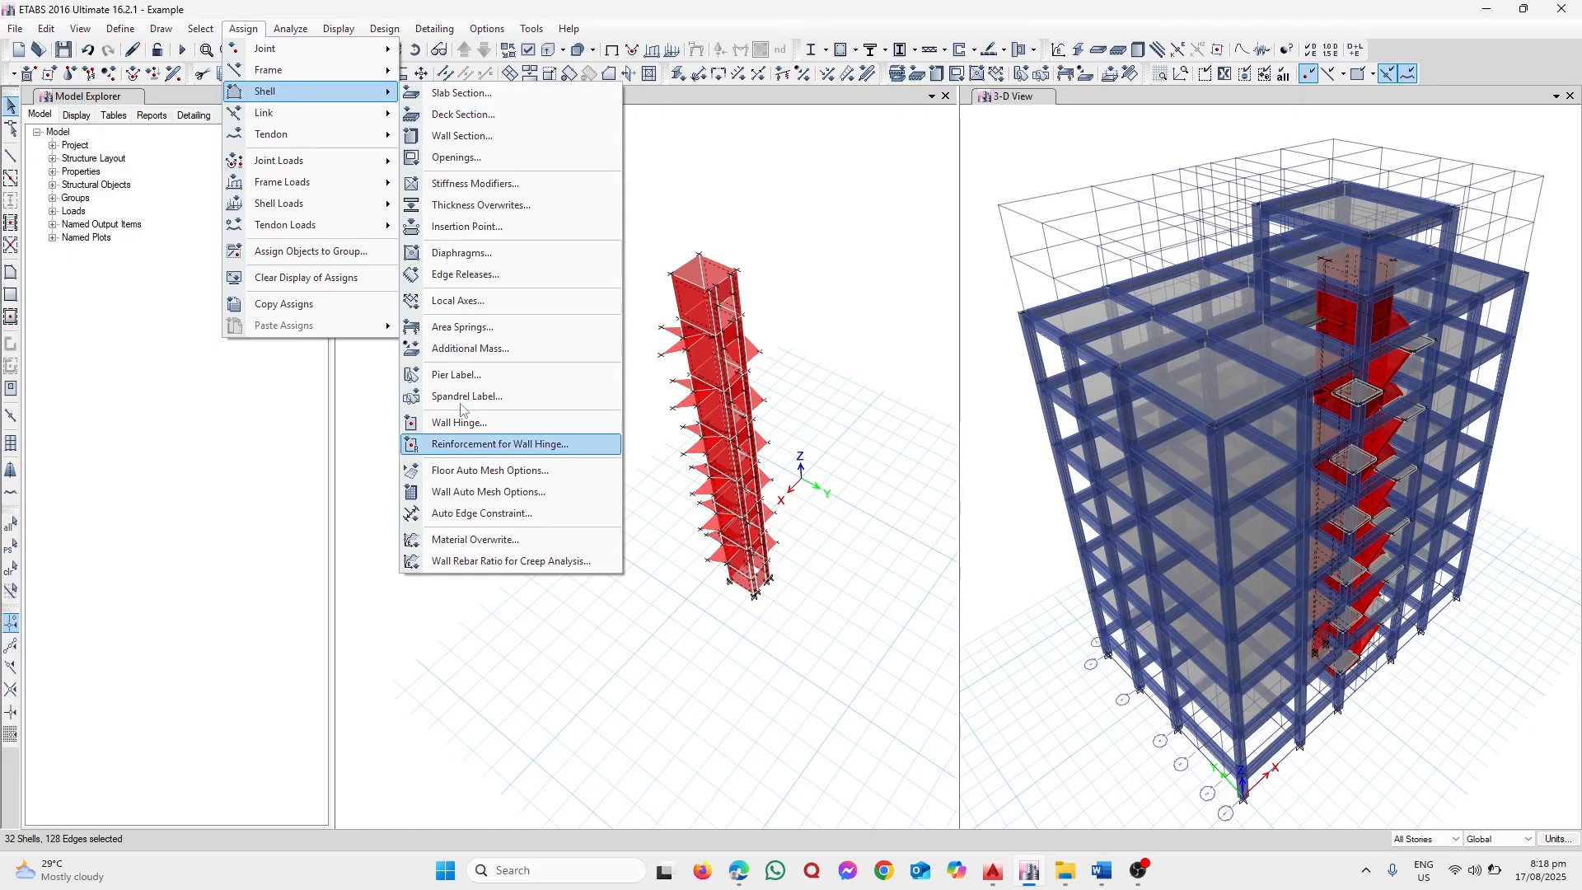
{"action": "left_click", "coordinate": [464, 375]}
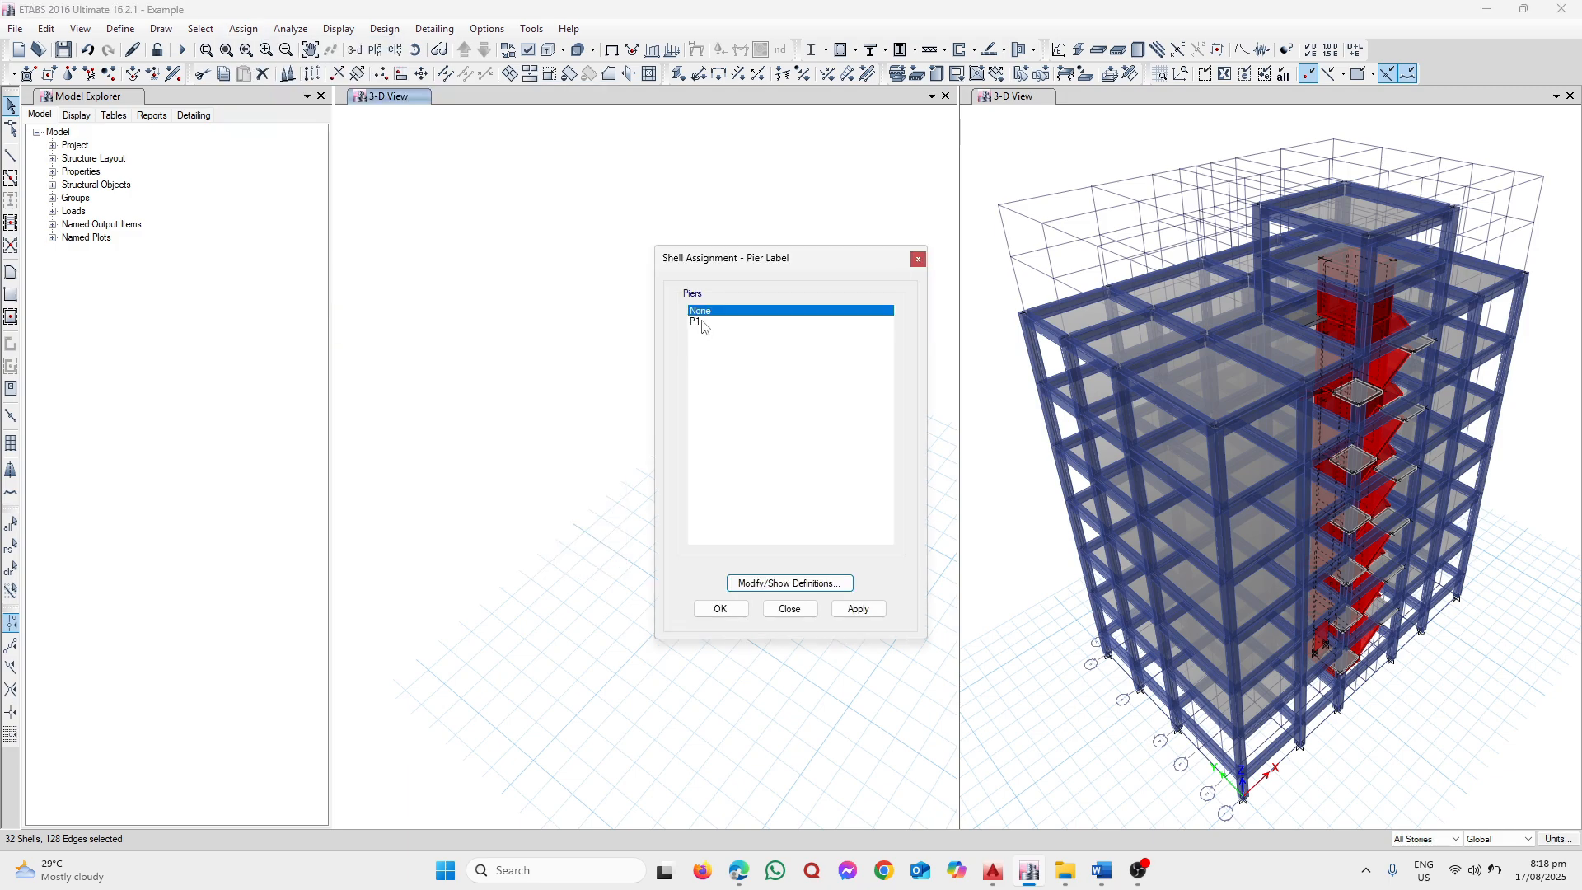
{"action": "left_click", "coordinate": [705, 321]}
{"action": "left_click", "coordinate": [831, 584]}
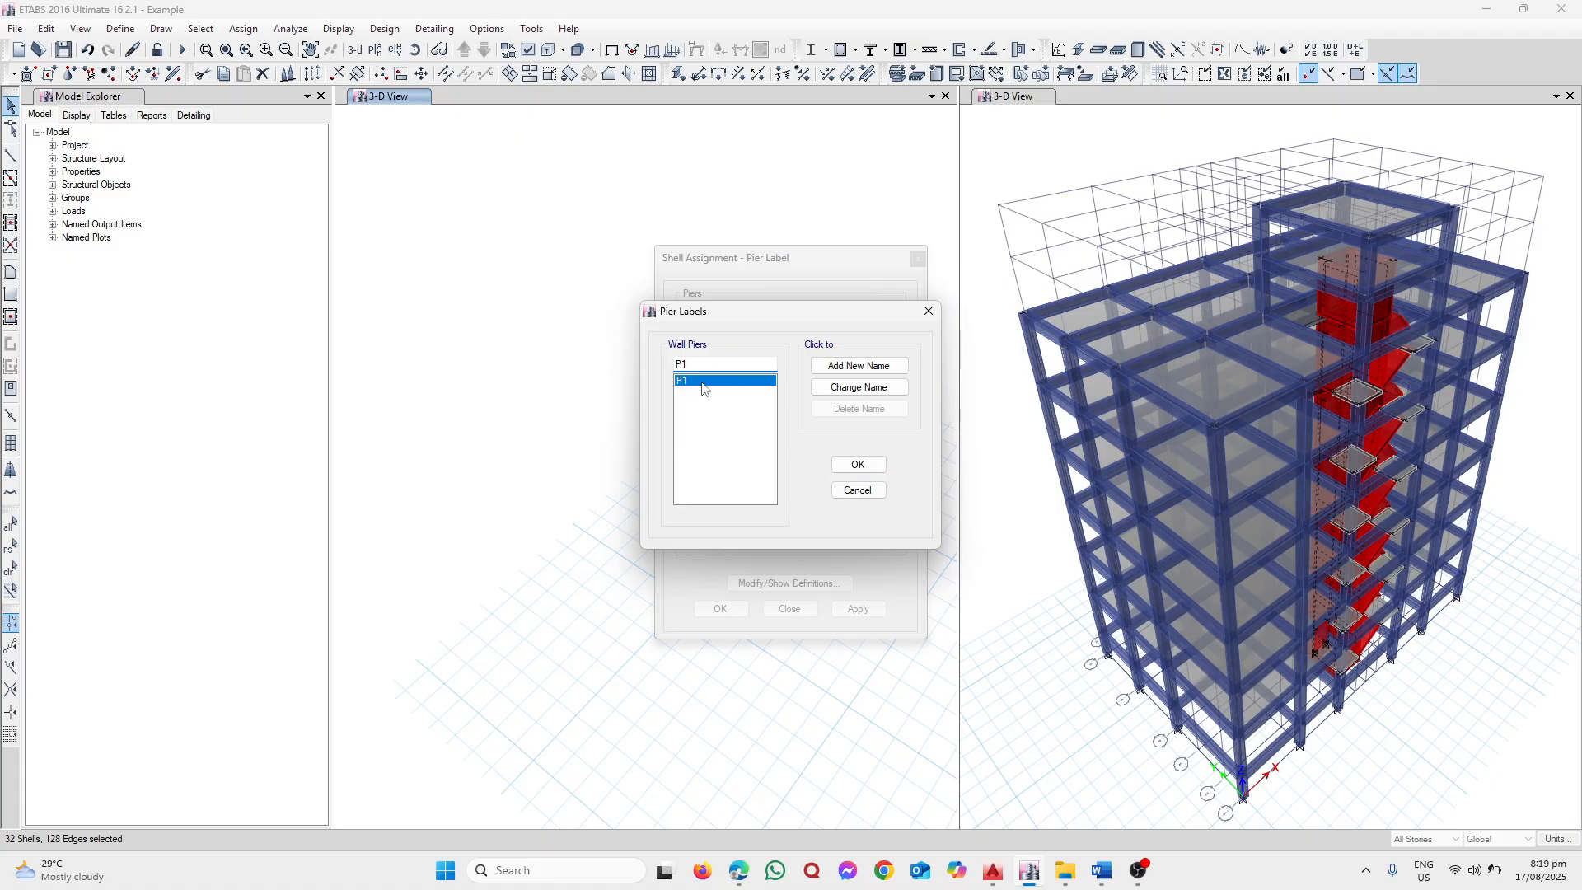
{"action": "left_click", "coordinate": [861, 467]}
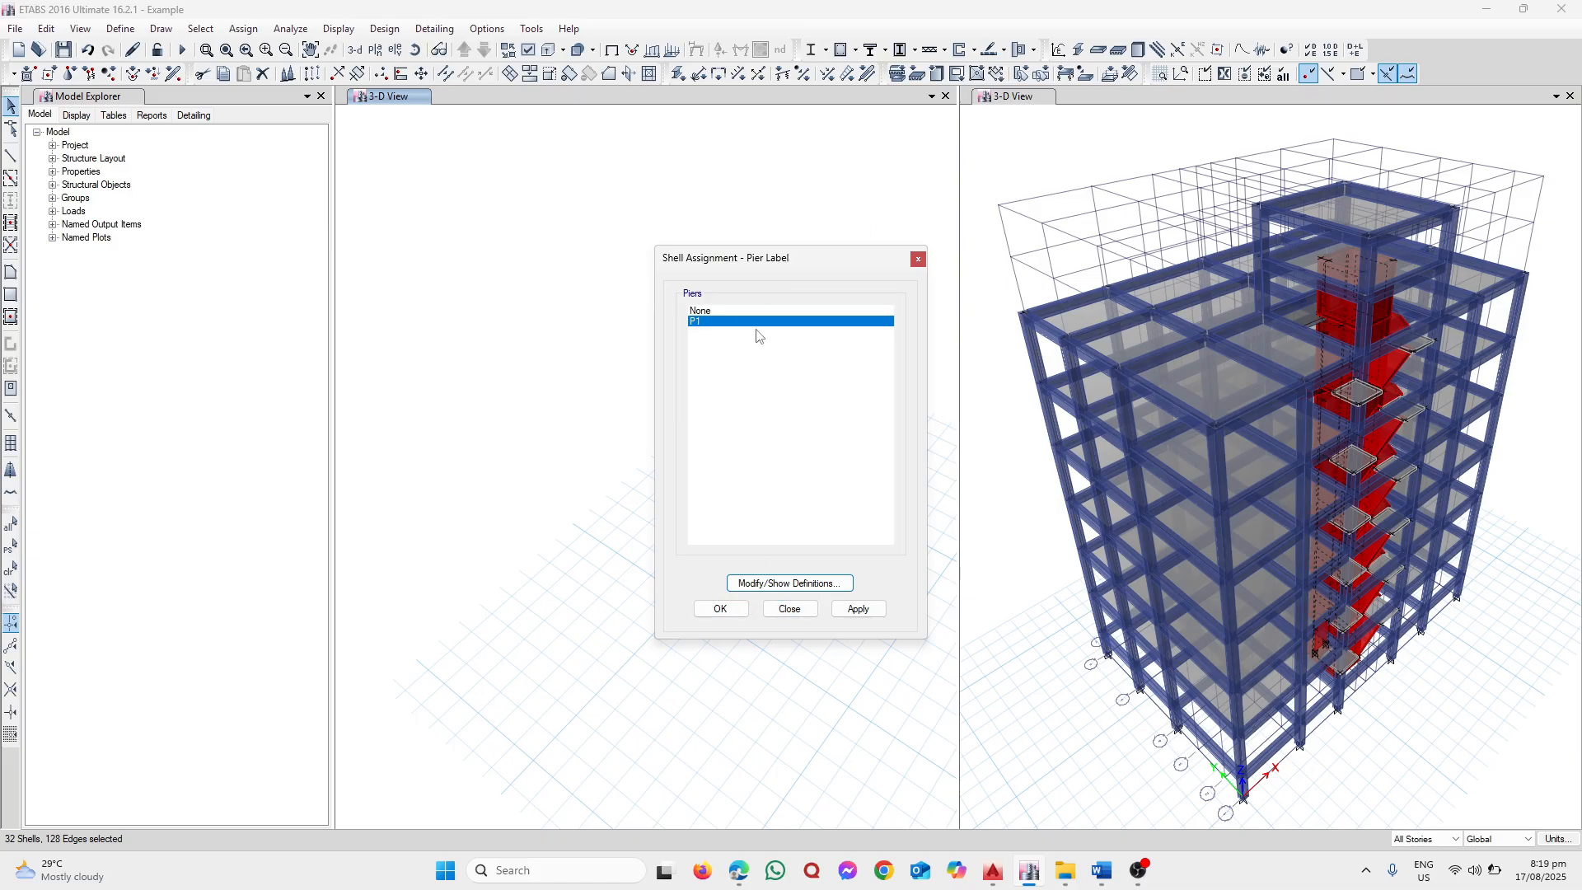
{"action": "left_click", "coordinate": [857, 609]}
{"action": "left_click", "coordinate": [789, 609]}
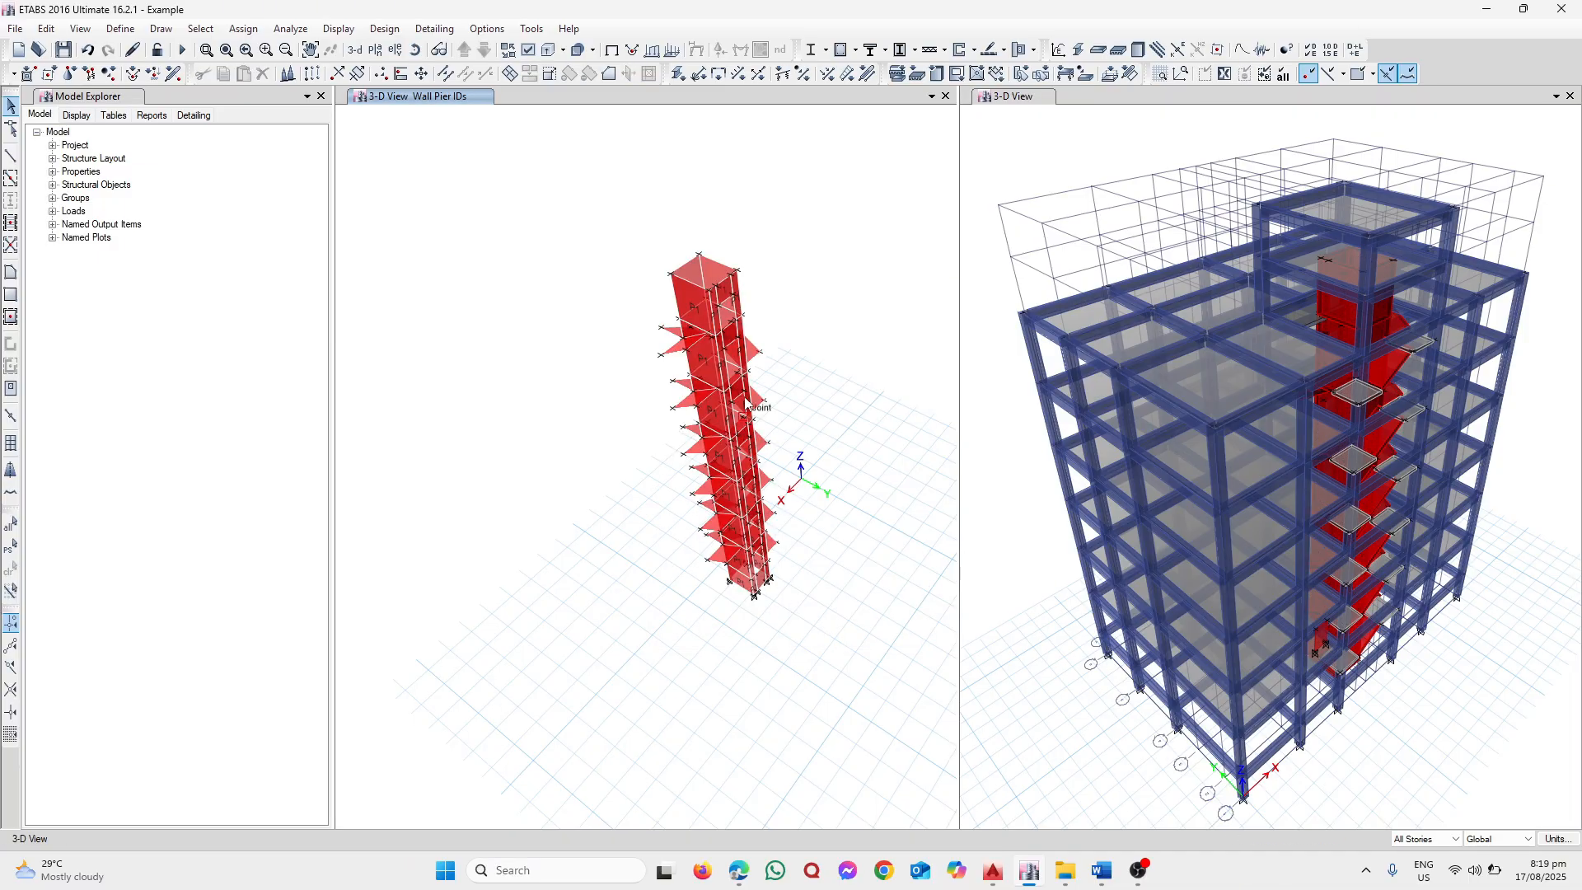
Select the core wall panels above the openings on all stories, from the top panel down to the lowest one
{"action": "scroll", "coordinate": [635, 367], "scroll_direction": "up", "scroll_amount": 5}
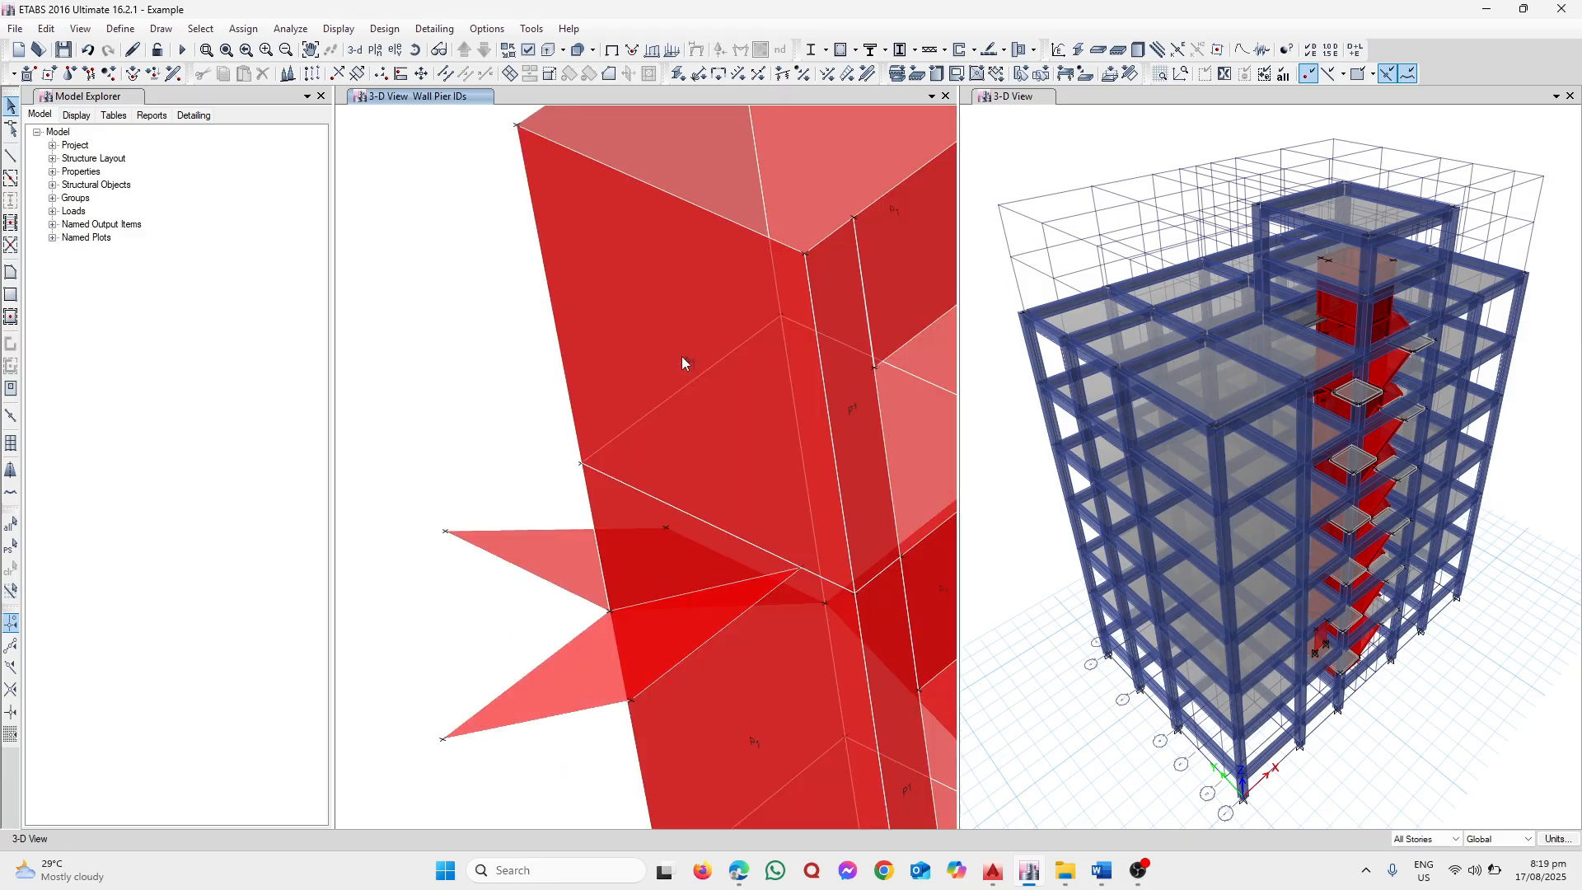
{"action": "scroll", "coordinate": [719, 369], "scroll_direction": "down", "scroll_amount": 5}
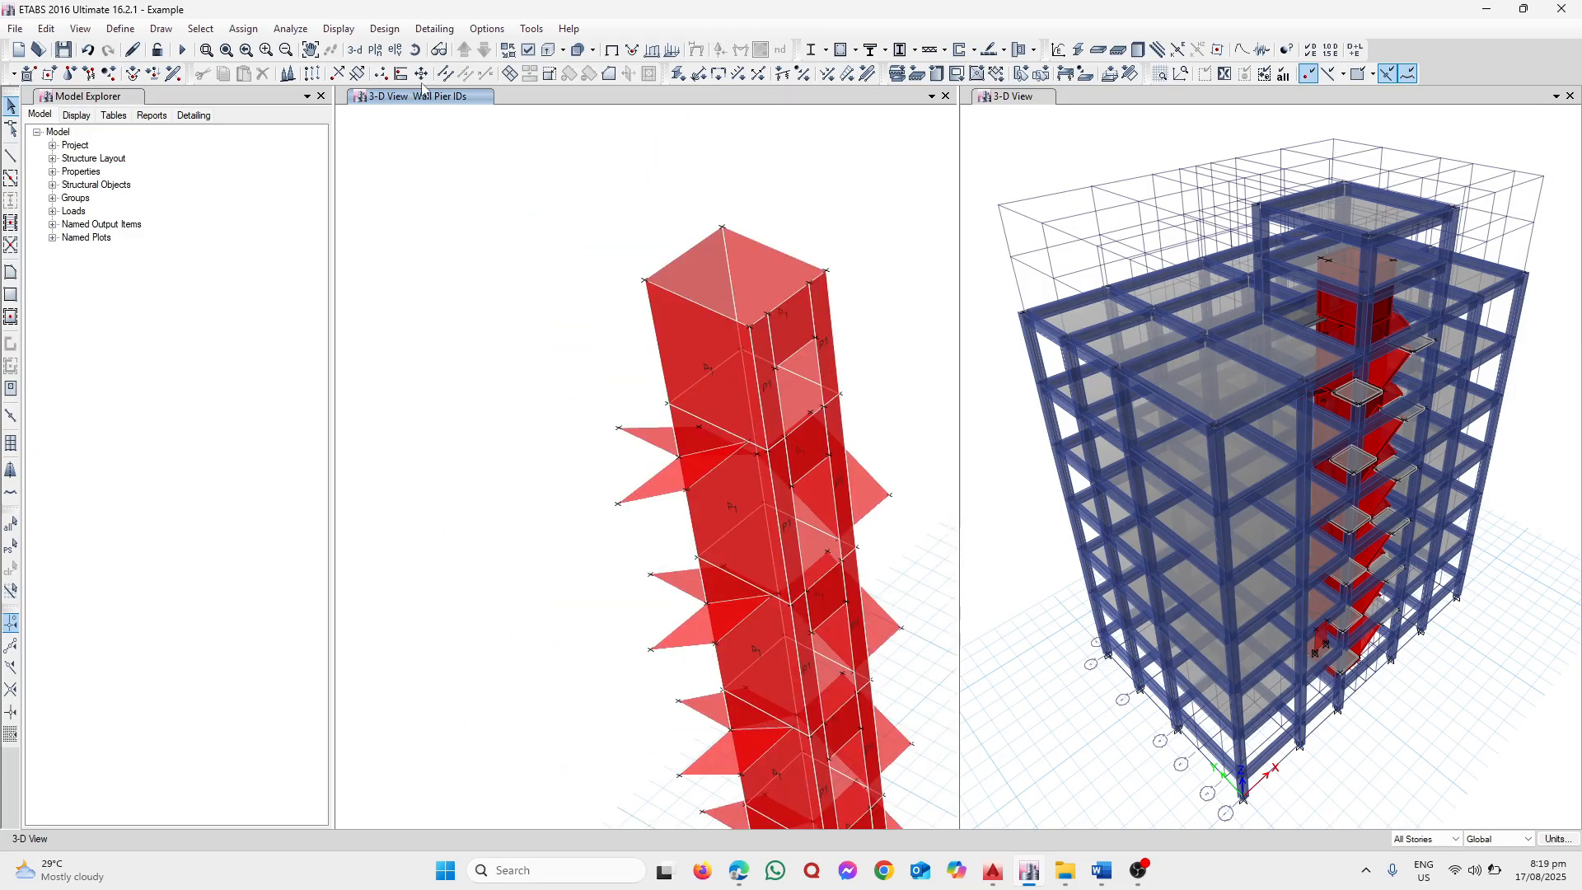
{"action": "scroll", "coordinate": [668, 371], "scroll_direction": "up", "scroll_amount": 3}
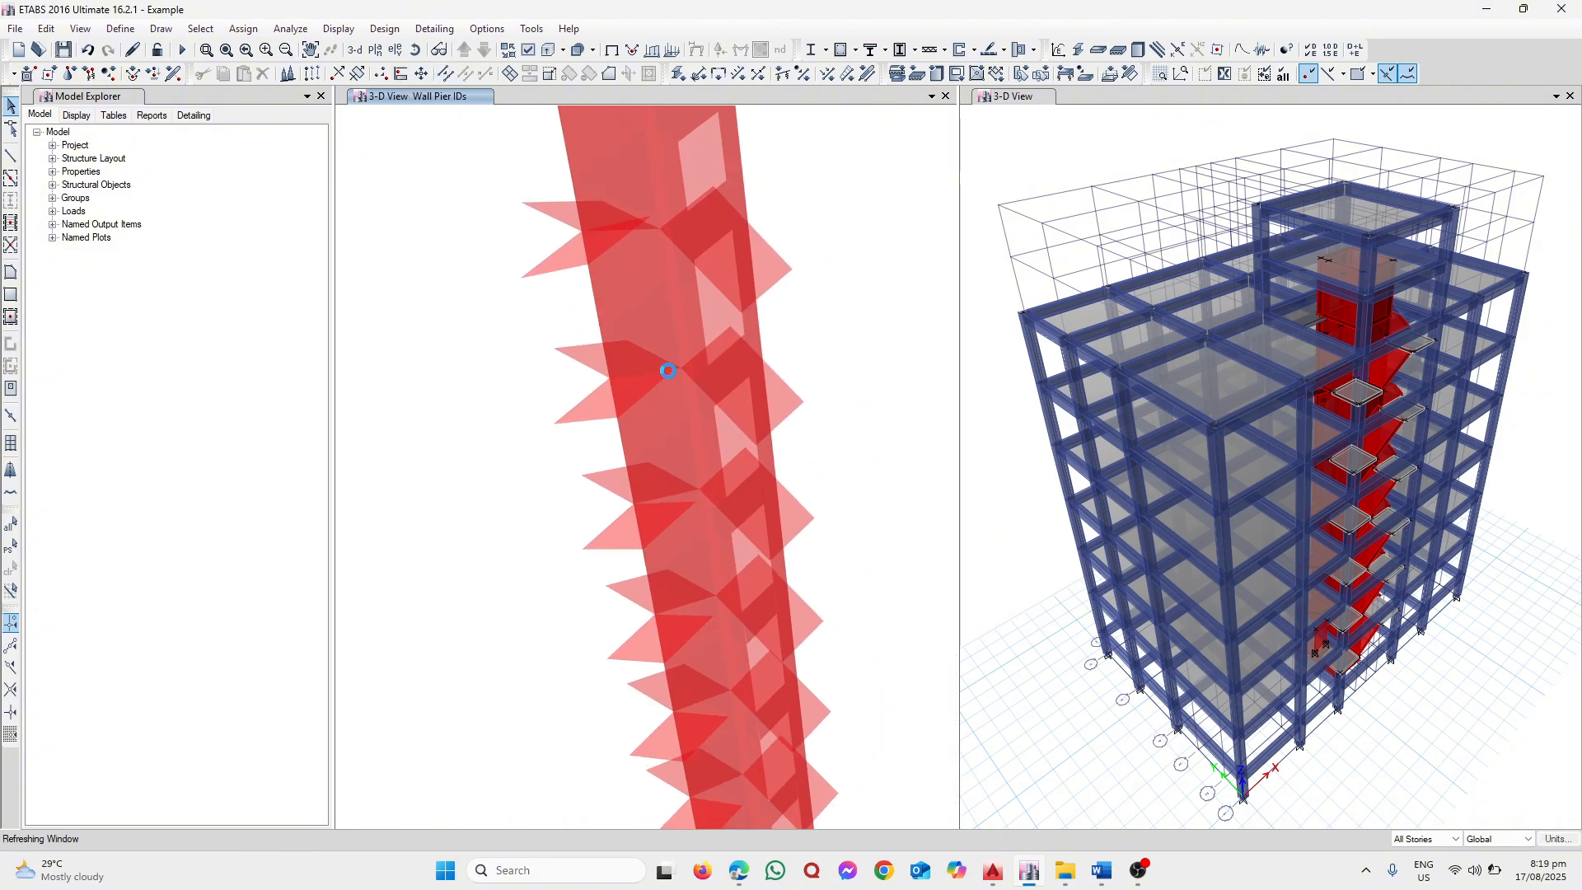
{"action": "scroll", "coordinate": [669, 370], "scroll_direction": "down", "scroll_amount": 6}
{"action": "scroll", "coordinate": [713, 462], "scroll_direction": "up", "scroll_amount": 5}
{"action": "middle_click_drag", "start_coordinate": [714, 461], "coordinate": [717, 504]}
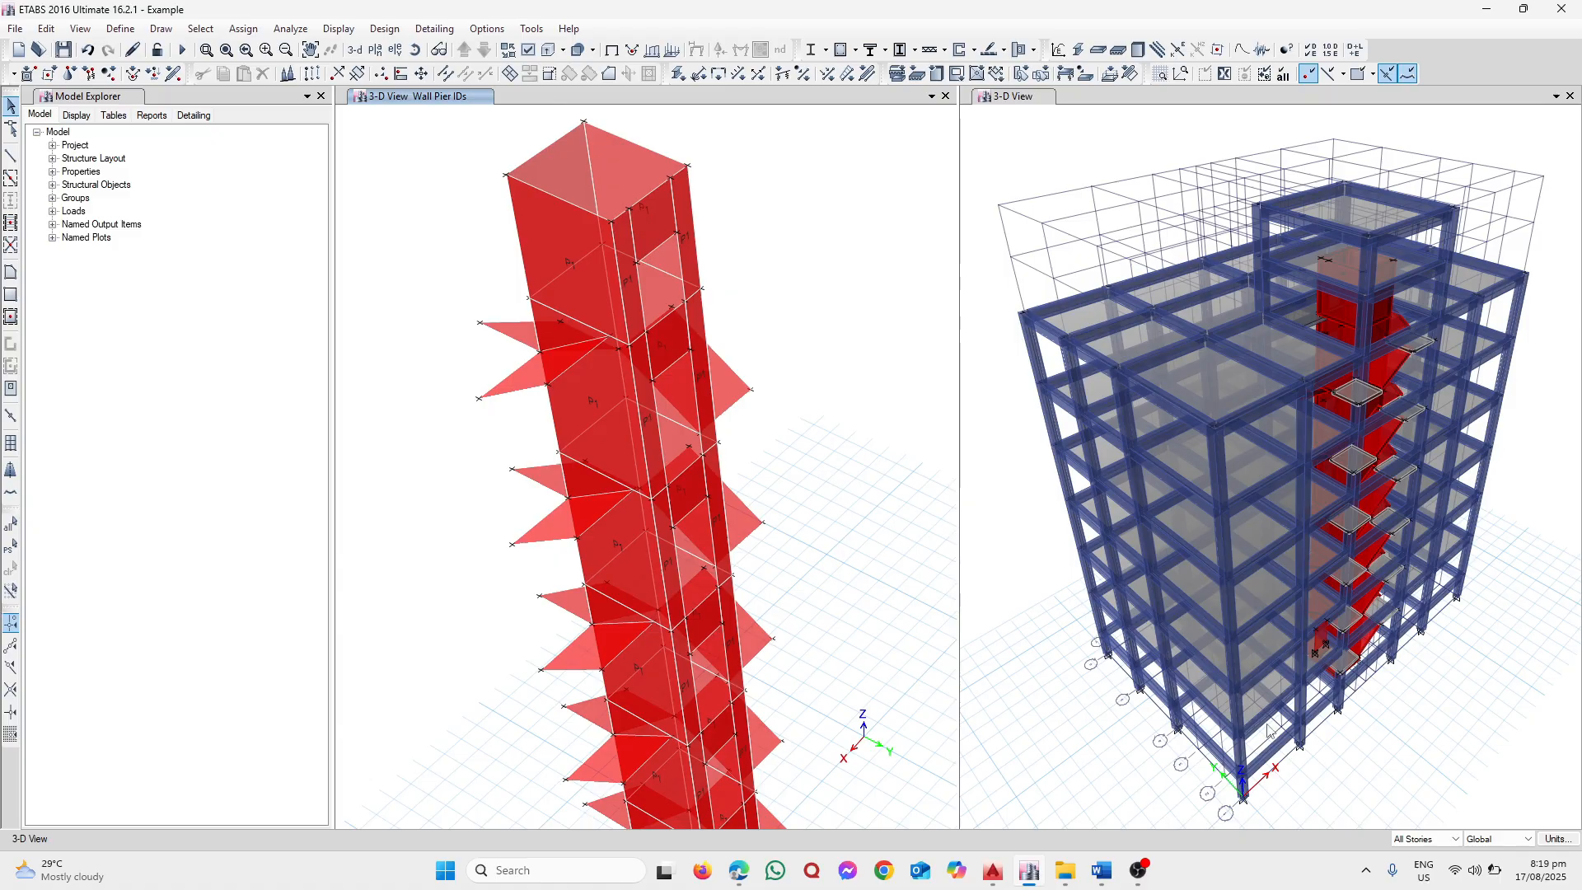
{"action": "left_click", "coordinate": [650, 218]}
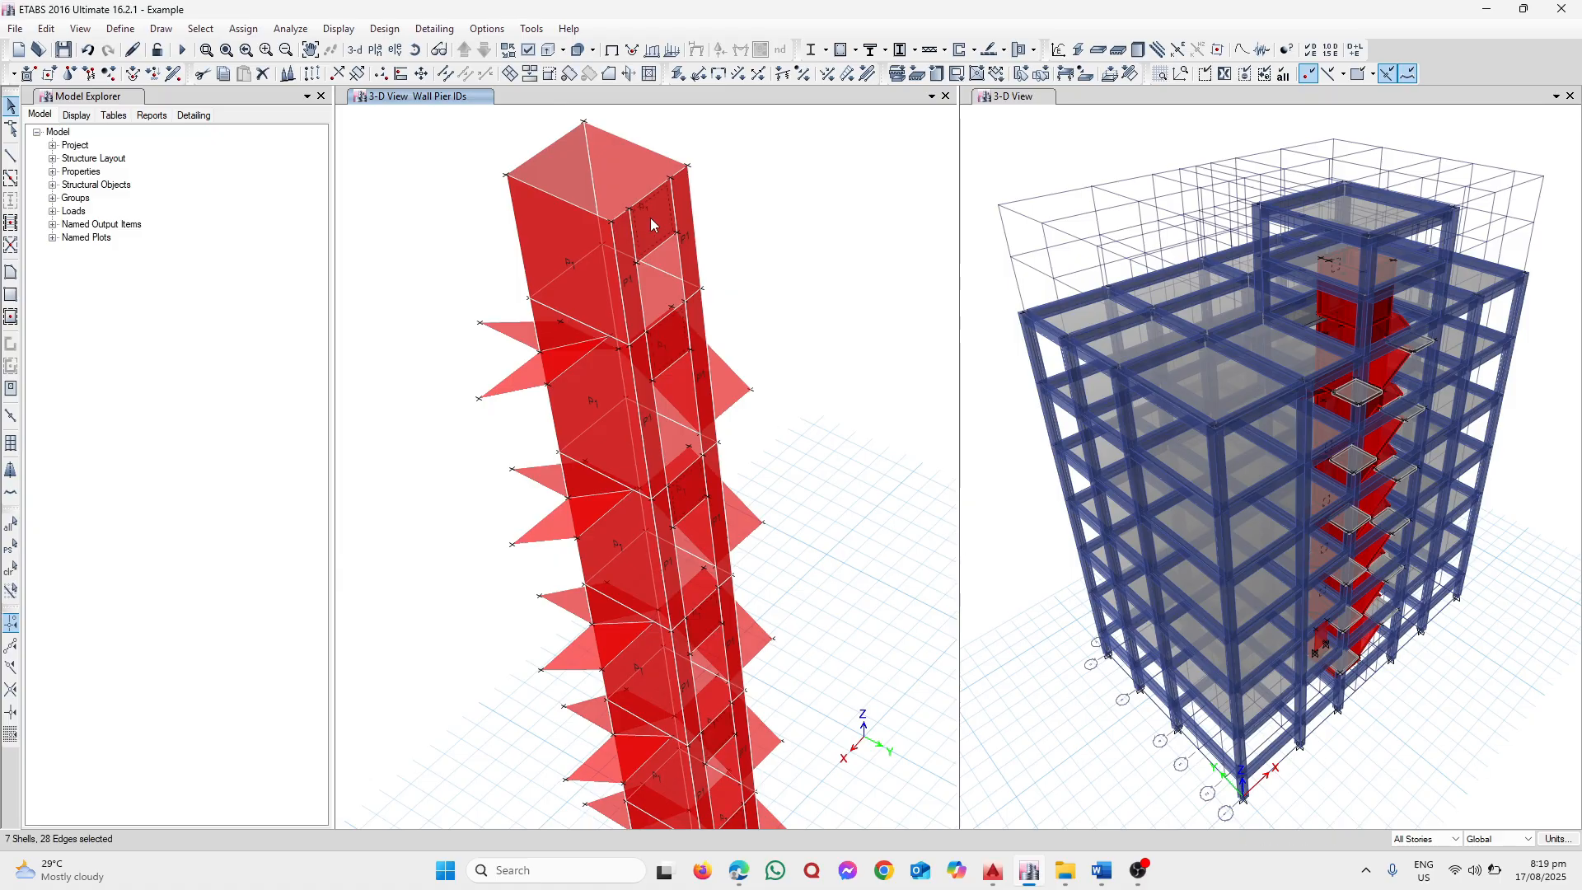
{"action": "scroll", "coordinate": [690, 575], "scroll_direction": "down", "scroll_amount": 5}
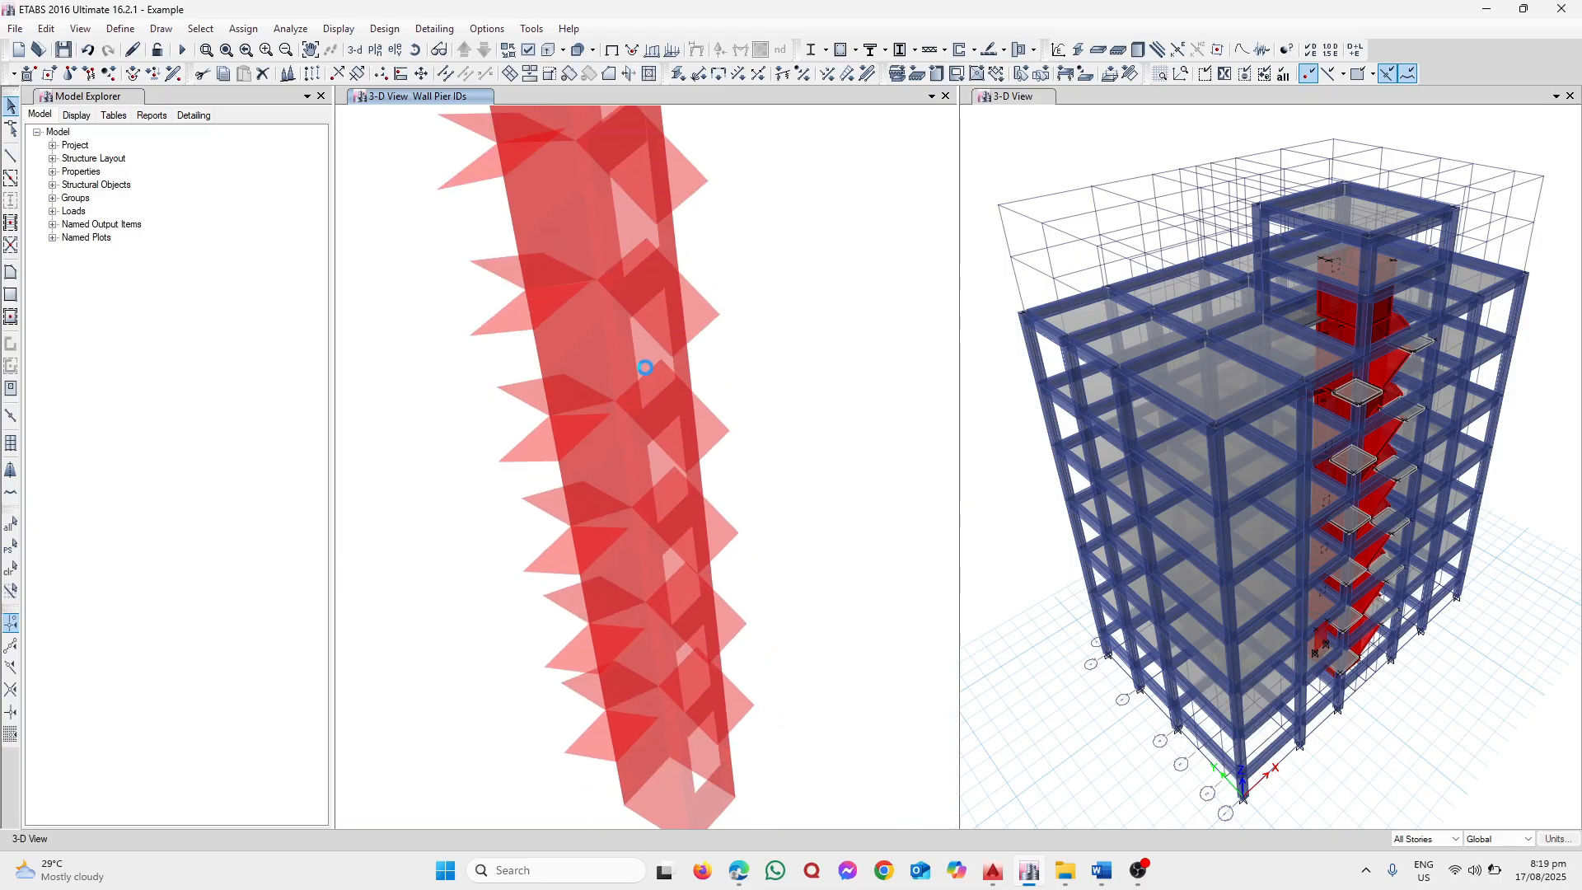
{"action": "scroll", "coordinate": [668, 557], "scroll_direction": "up", "scroll_amount": 10}
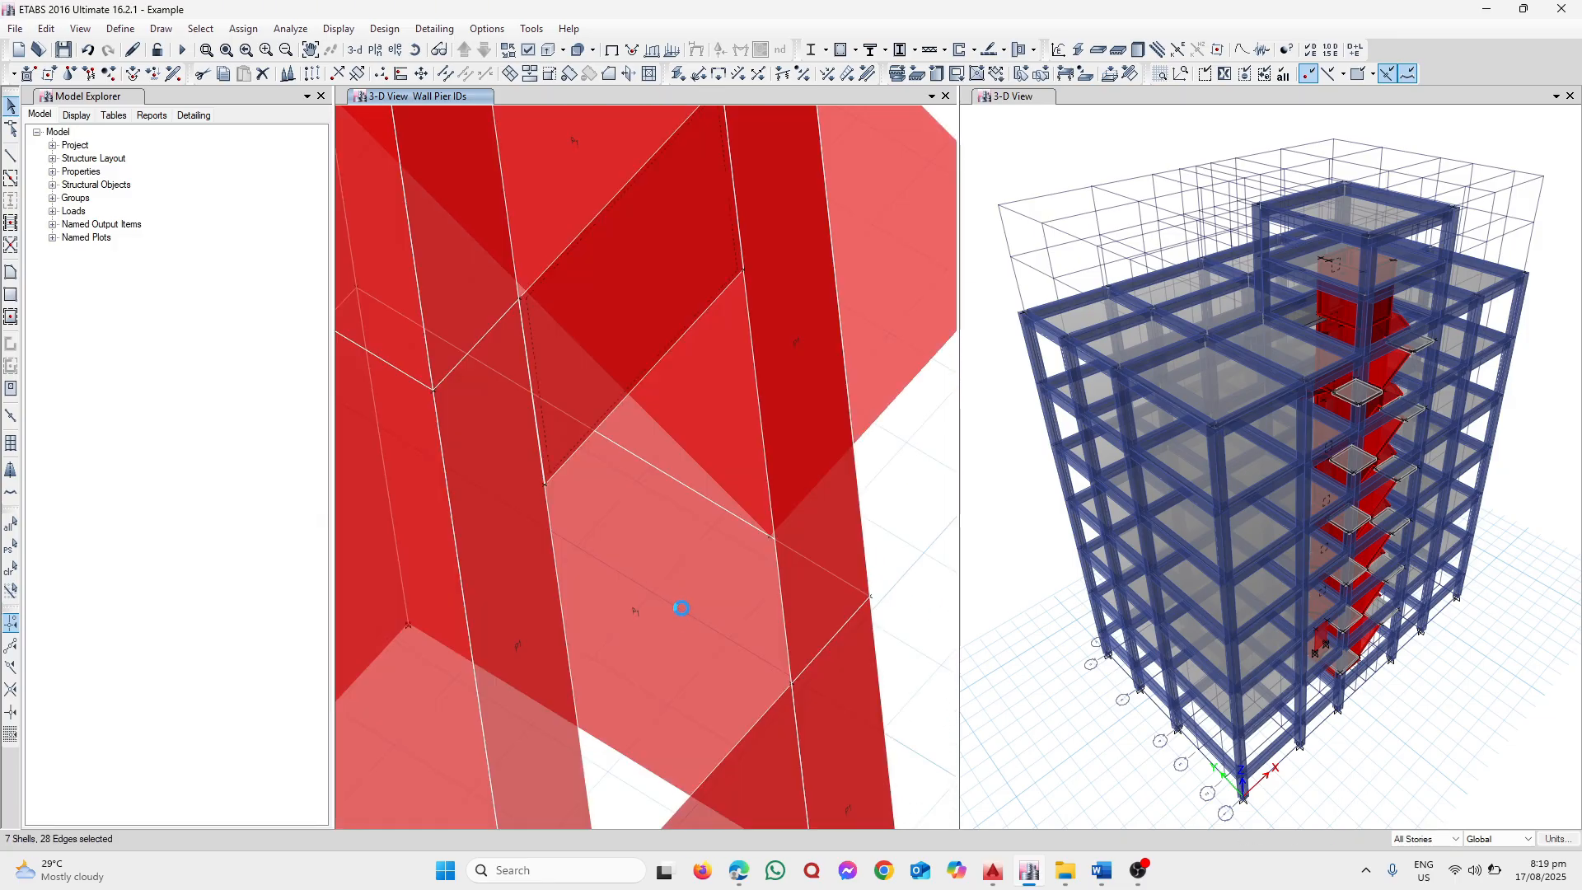
{"action": "middle_click_drag", "start_coordinate": [681, 609], "coordinate": [653, 406]}
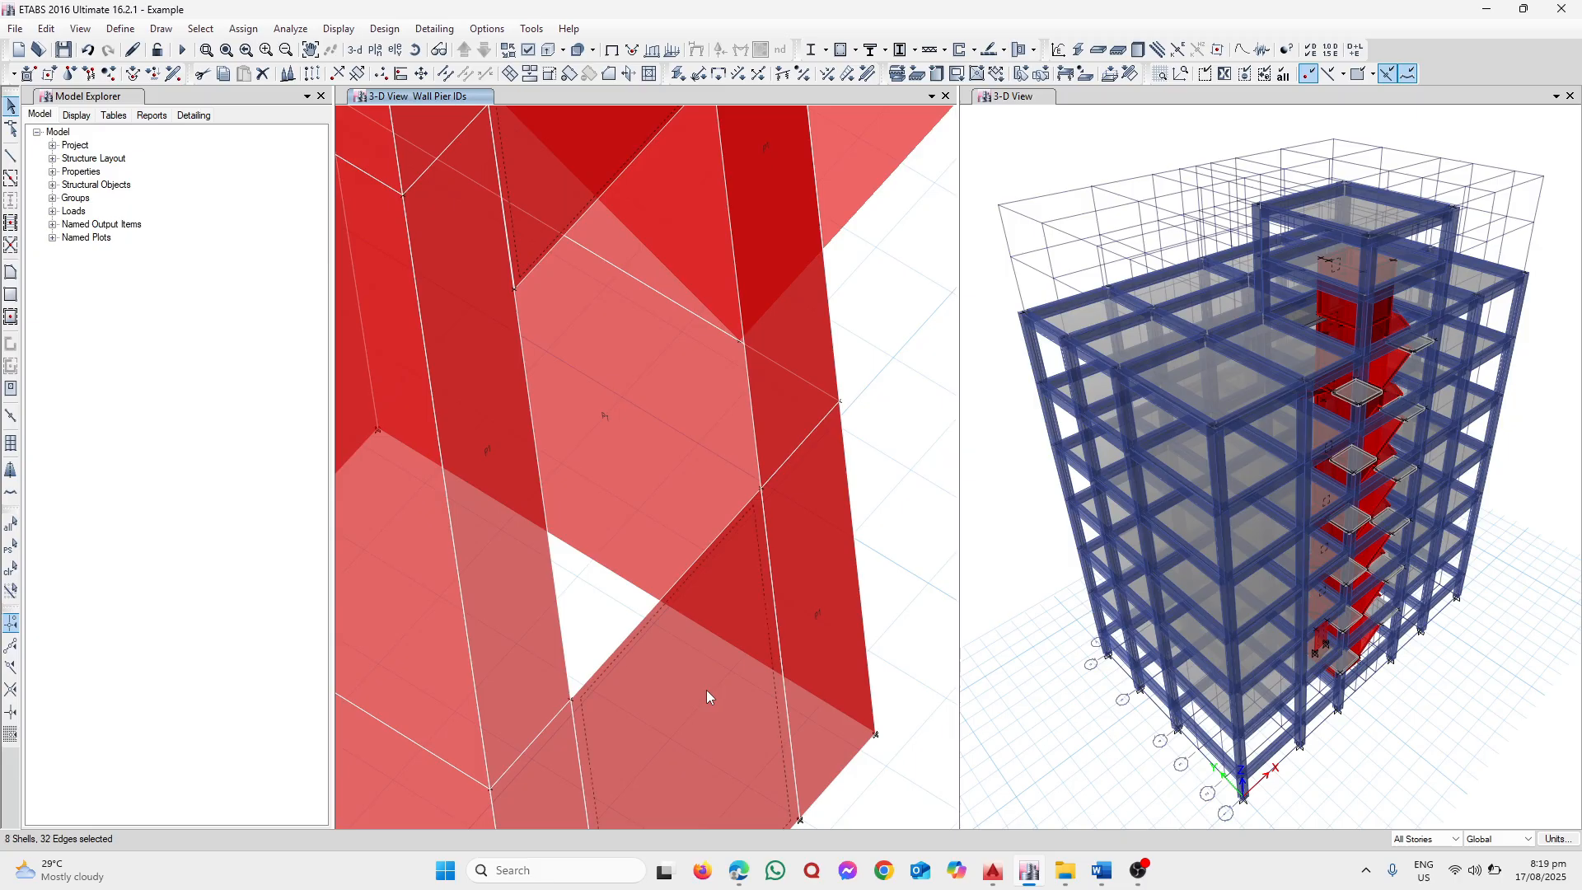
{"action": "scroll", "coordinate": [591, 407], "scroll_direction": "down", "scroll_amount": 5}
{"action": "middle_click_drag", "start_coordinate": [591, 407], "coordinate": [587, 655]}
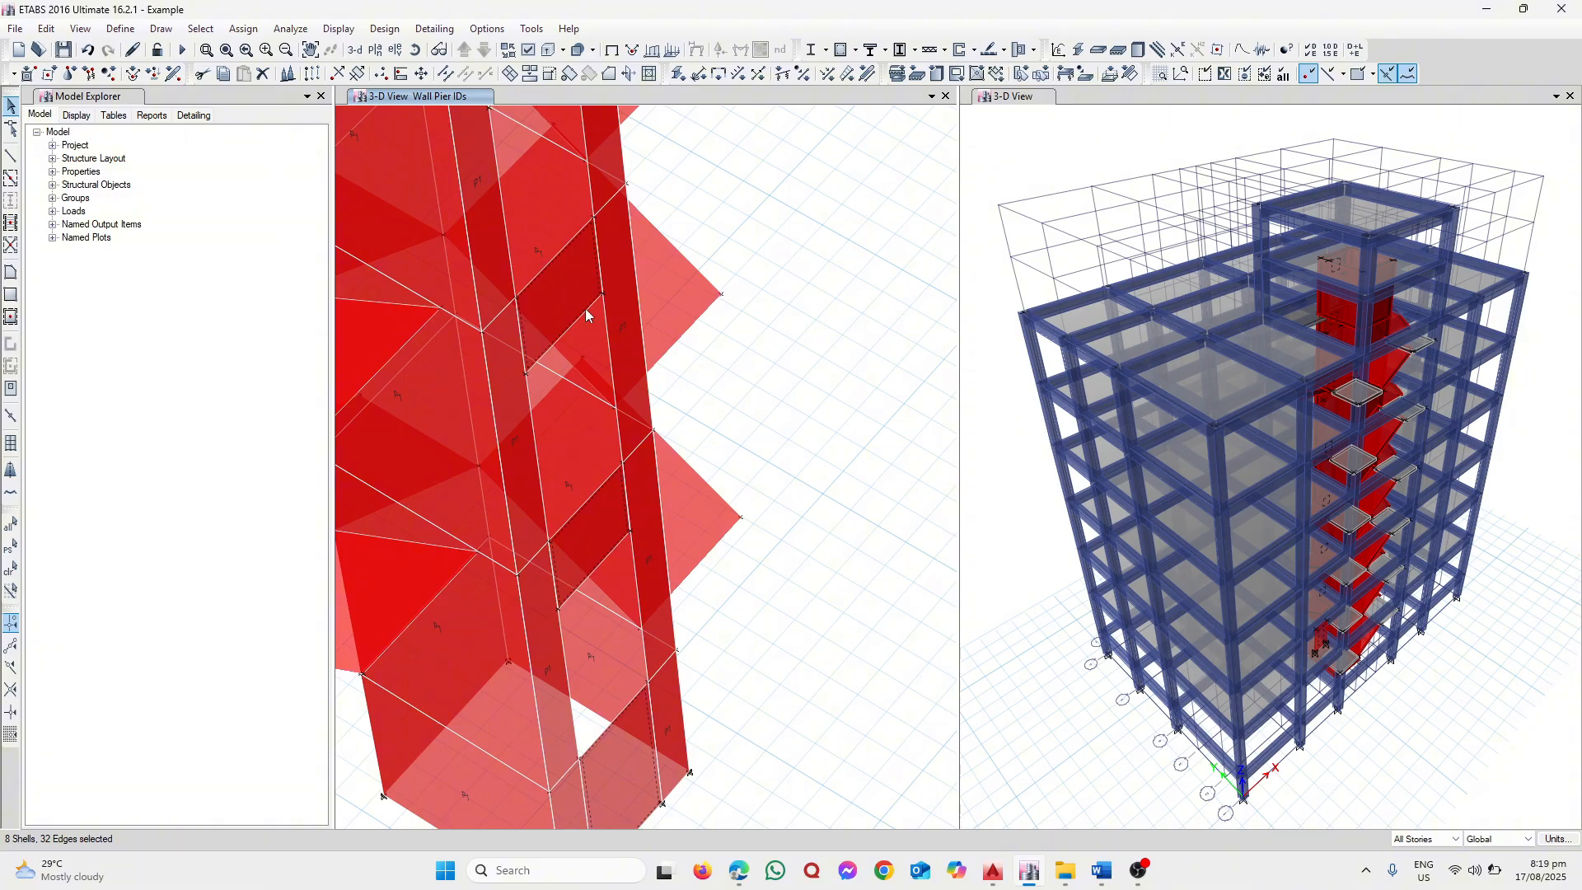
{"action": "scroll", "coordinate": [500, 259], "scroll_direction": "down", "scroll_amount": 5}
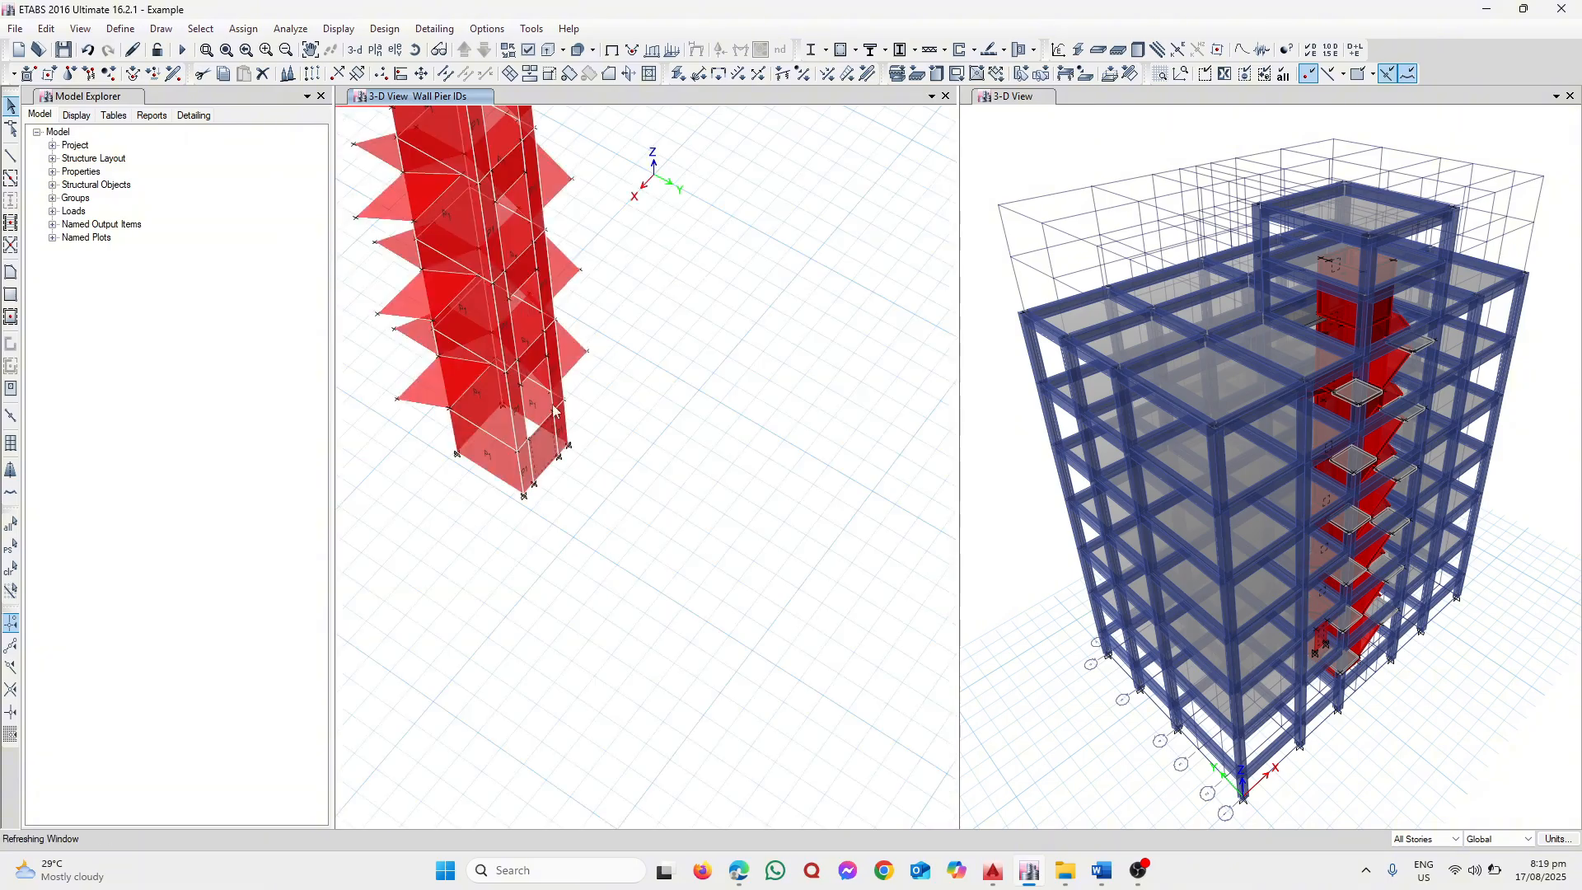
{"action": "middle_click_drag", "start_coordinate": [501, 260], "coordinate": [582, 534]}
Assign spandrel label S1 to the selected panels above the openings
{"action": "left_click", "coordinate": [243, 28]}
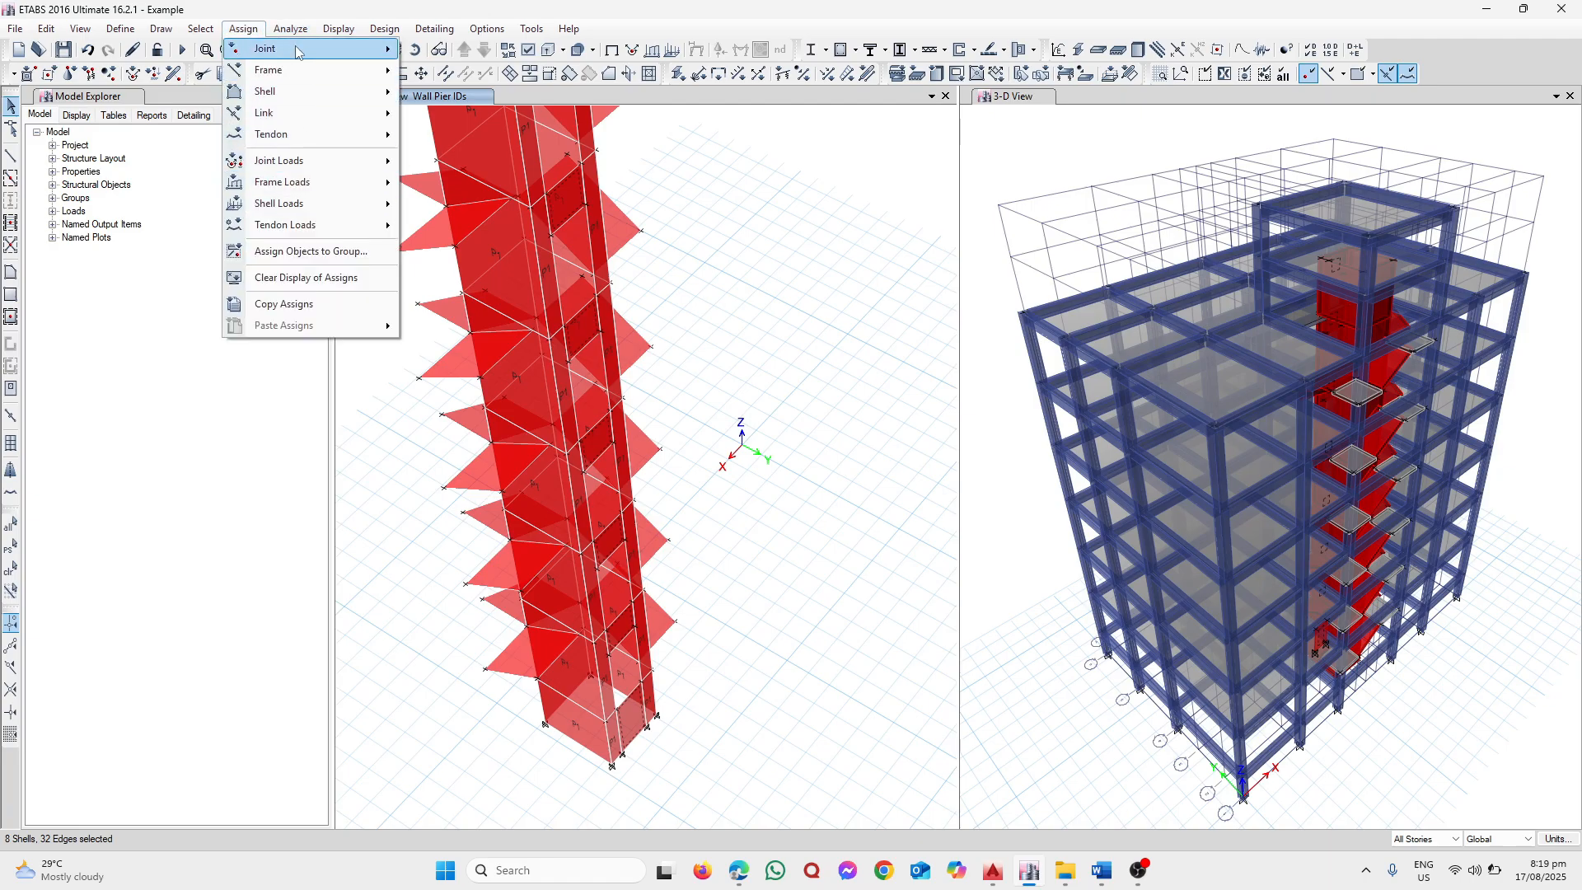
{"action": "mouse_move", "coordinate": [301, 91]}
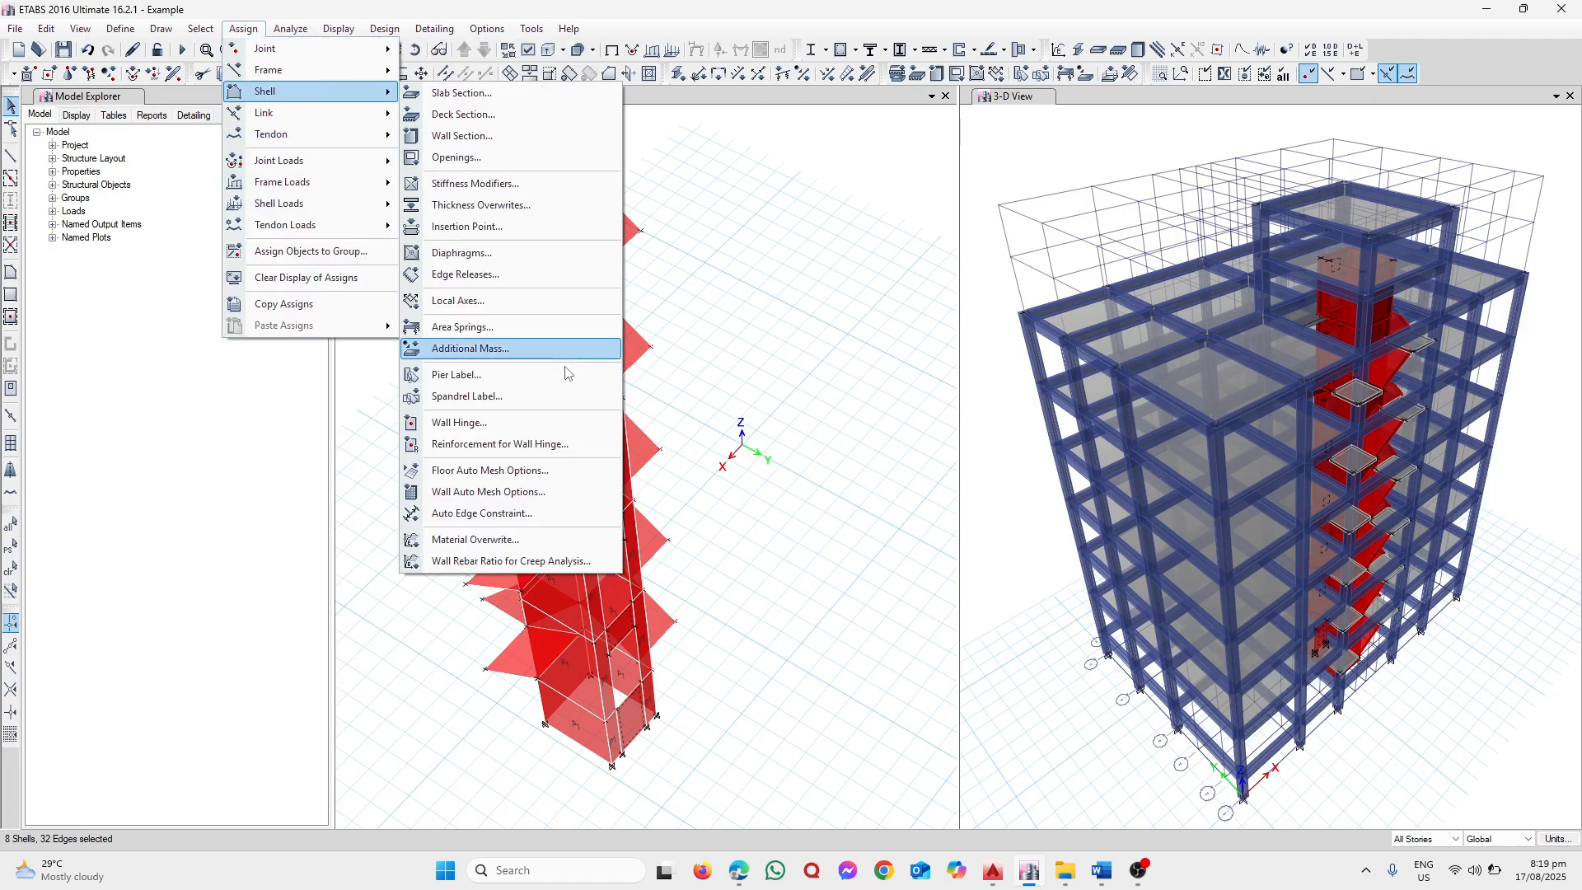
{"action": "left_click", "coordinate": [516, 389]}
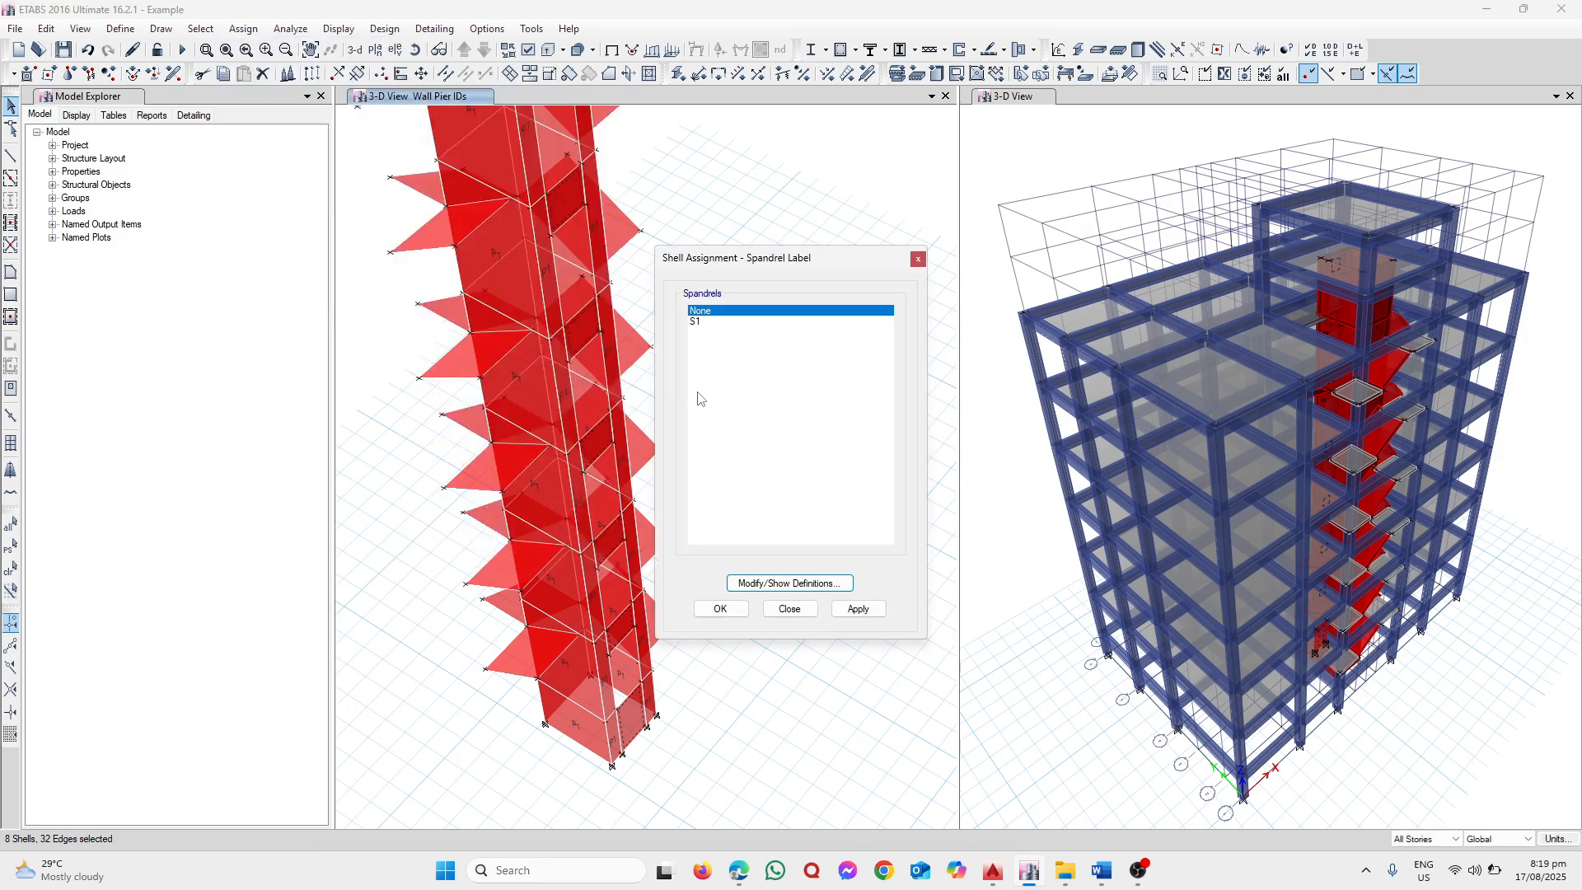
{"action": "left_click", "coordinate": [702, 321]}
{"action": "left_click", "coordinate": [854, 611]}
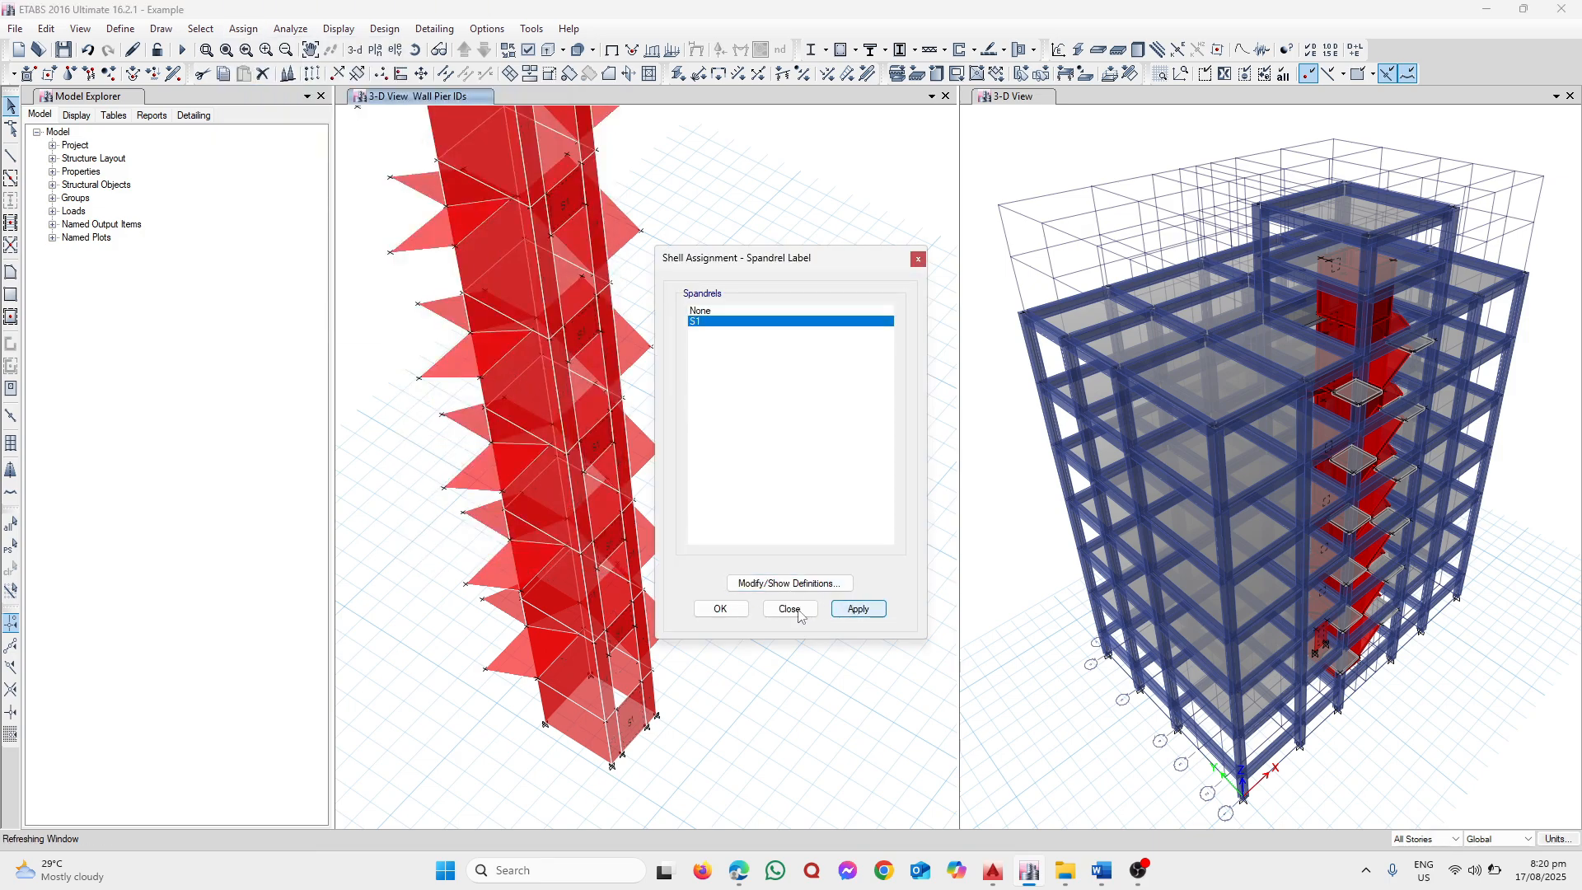
{"action": "left_click", "coordinate": [791, 611]}
Show all objects and the grid system again in the active view, reset to the default 3-D view
{"action": "scroll", "coordinate": [744, 593], "scroll_direction": "down", "scroll_amount": 4}
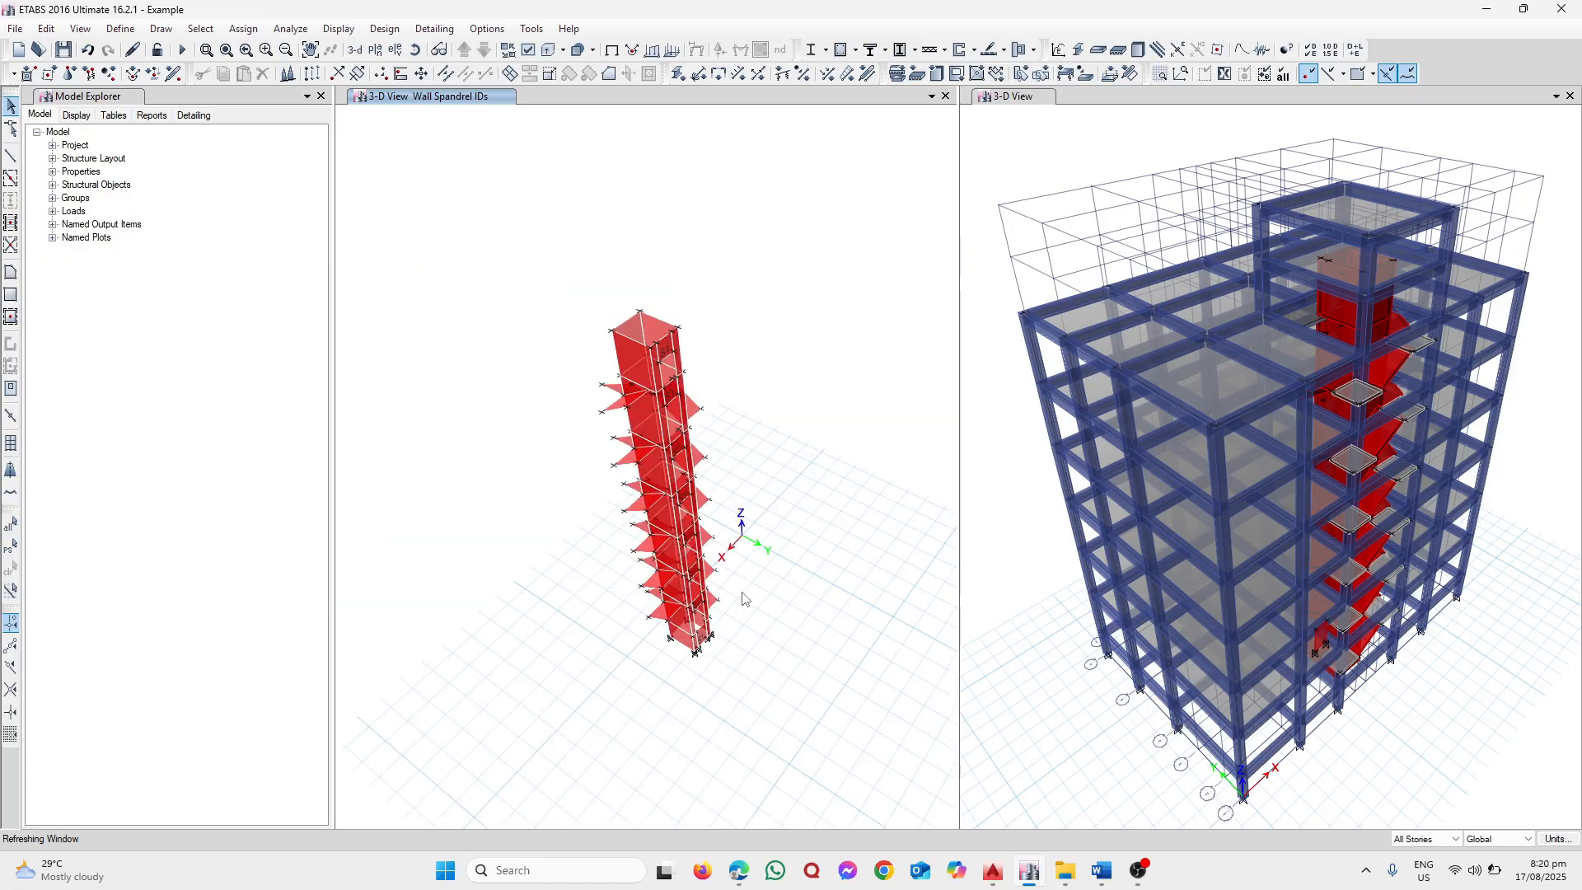
{"action": "right_click", "coordinate": [464, 218]}
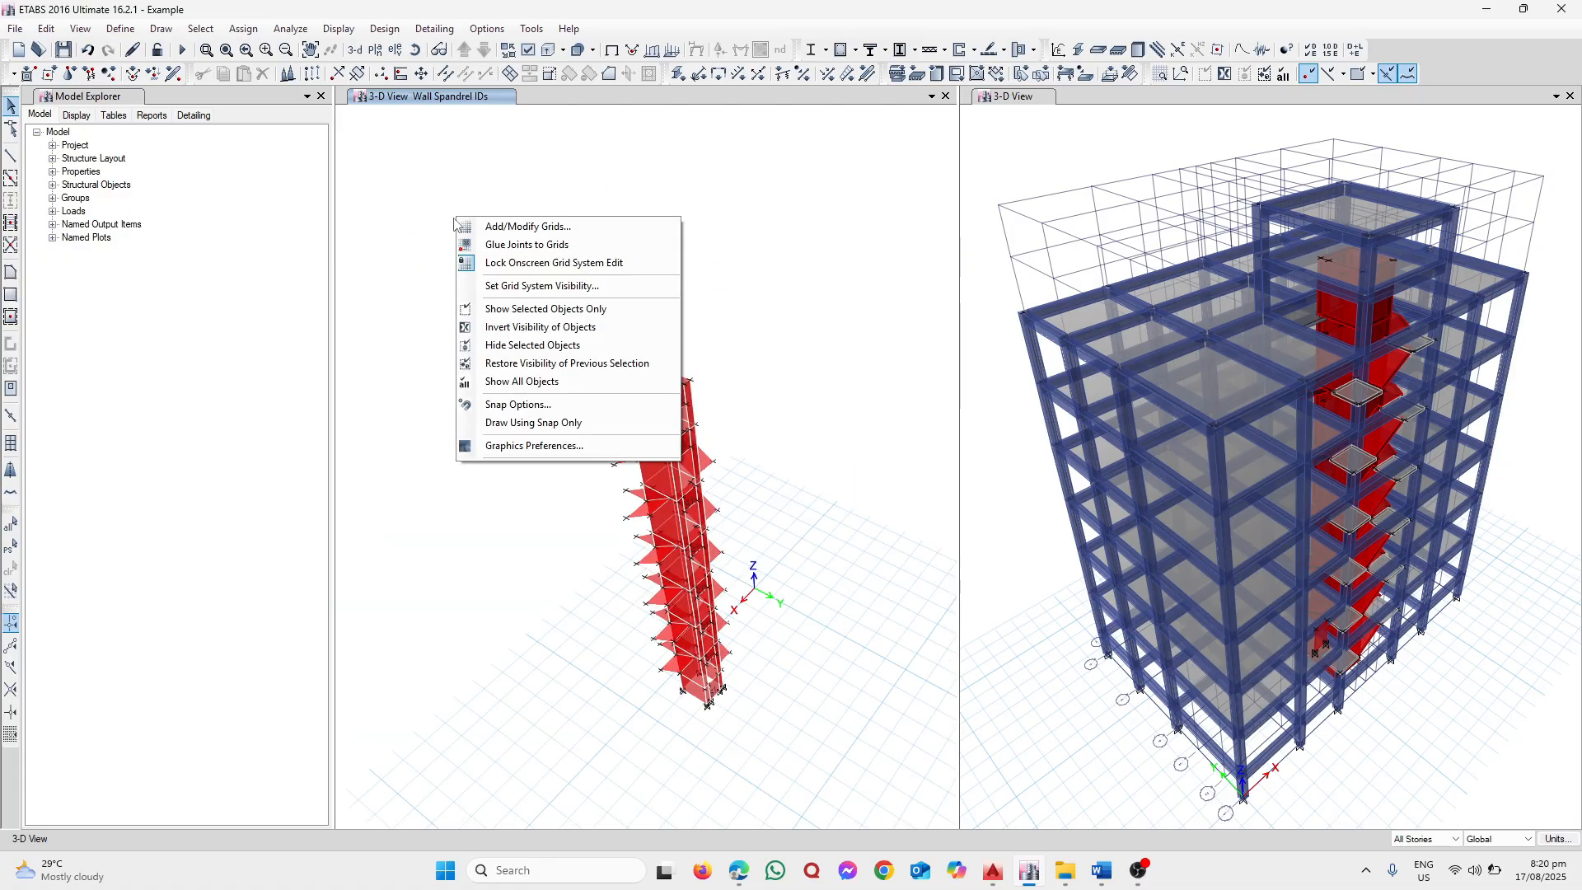
{"action": "left_click", "coordinate": [556, 389]}
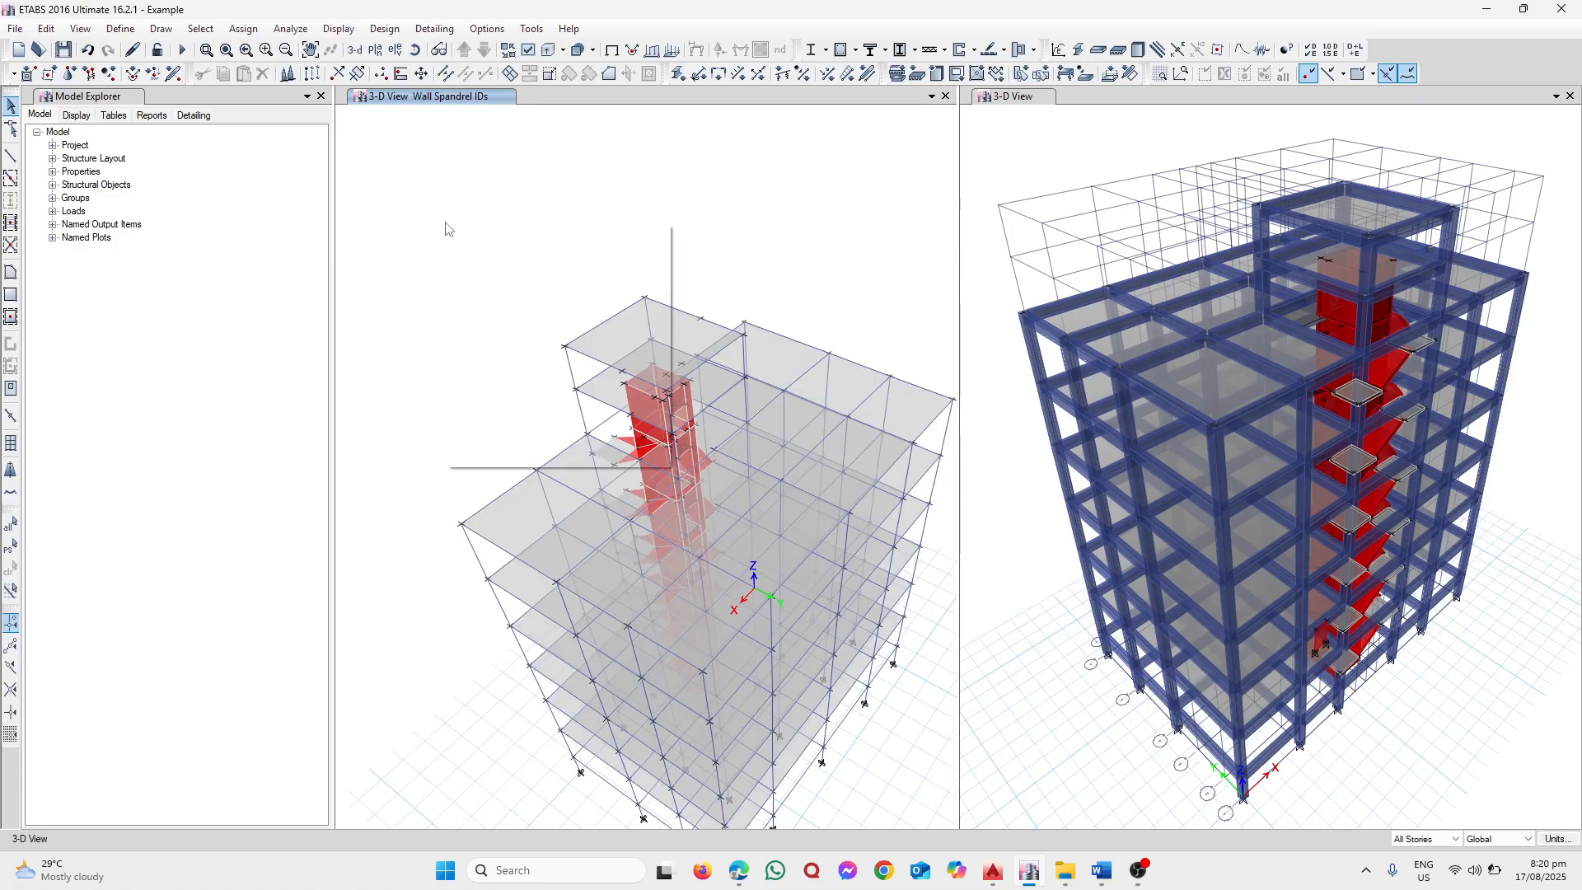
{"action": "right_click", "coordinate": [446, 225]}
{"action": "left_click", "coordinate": [515, 293]}
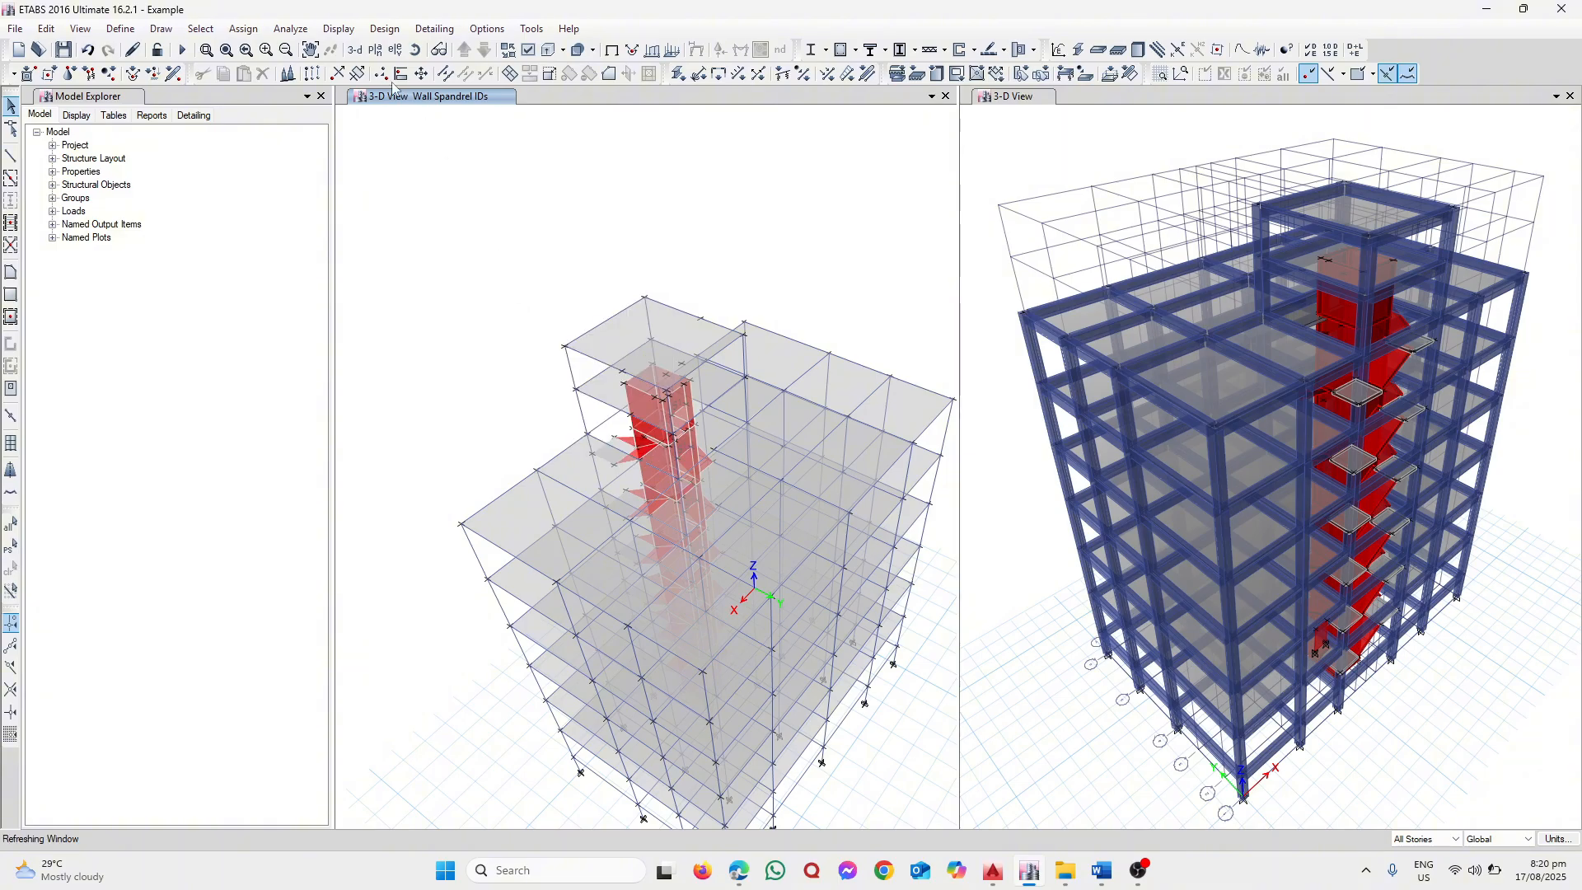
{"action": "left_click", "coordinate": [358, 51]}
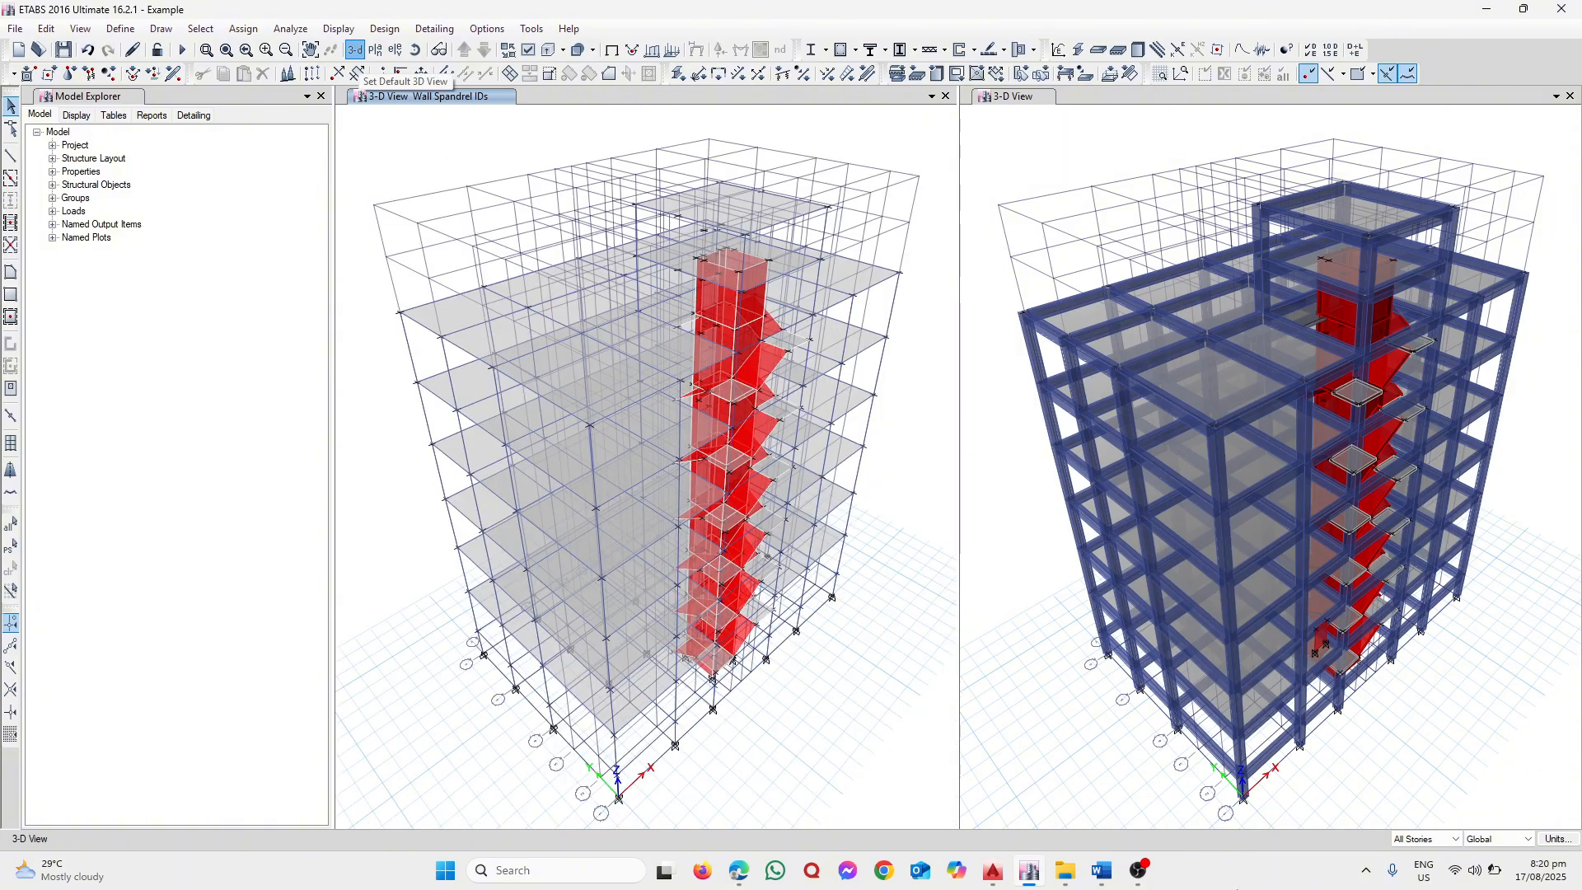
Switch to Procedure.docx in Word and review the procedure items that follow Assign Pier and Spandrel
{"action": "left_click", "coordinate": [1101, 871]}
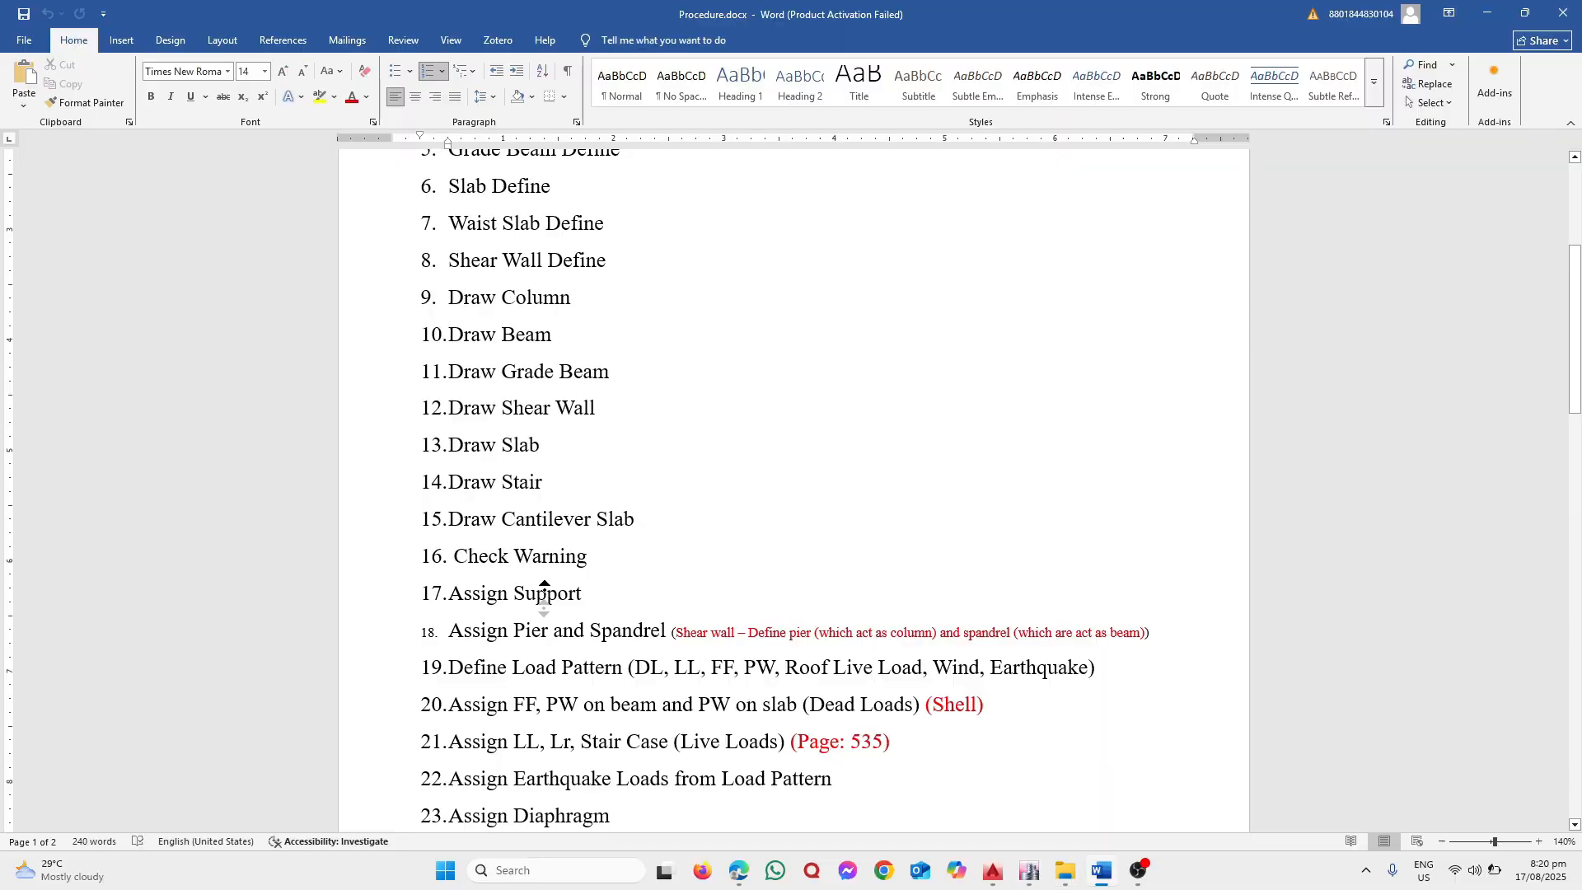
{"action": "scroll", "coordinate": [614, 618], "scroll_direction": "up", "scroll_amount": 1}
{"action": "scroll", "coordinate": [614, 618], "scroll_direction": "down", "scroll_amount": 6}
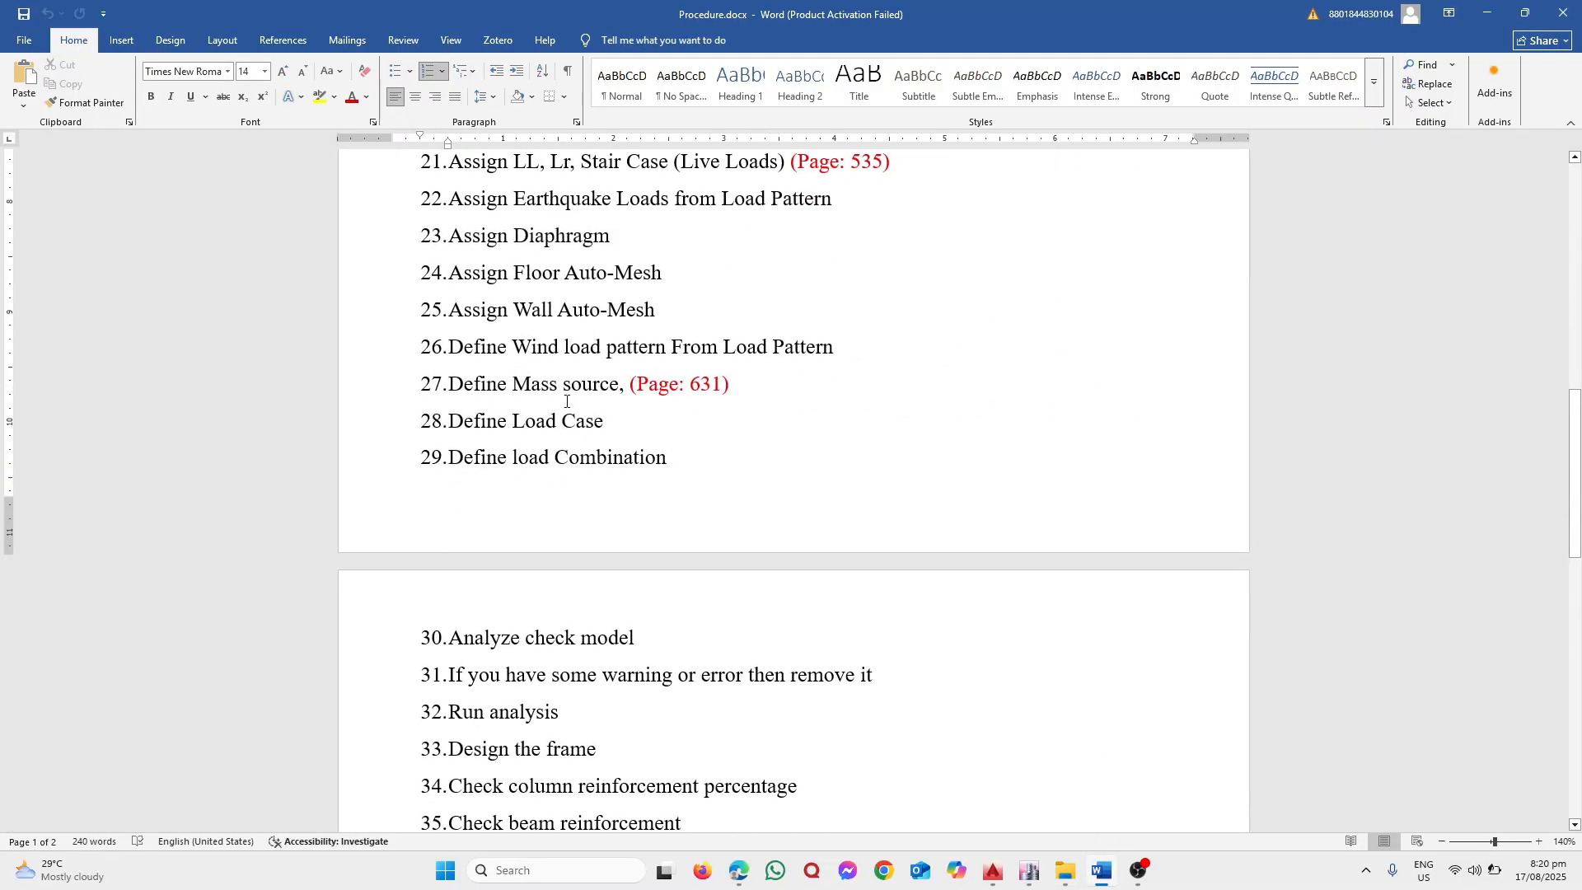
{"action": "scroll", "coordinate": [567, 401], "scroll_direction": "up", "scroll_amount": 4}
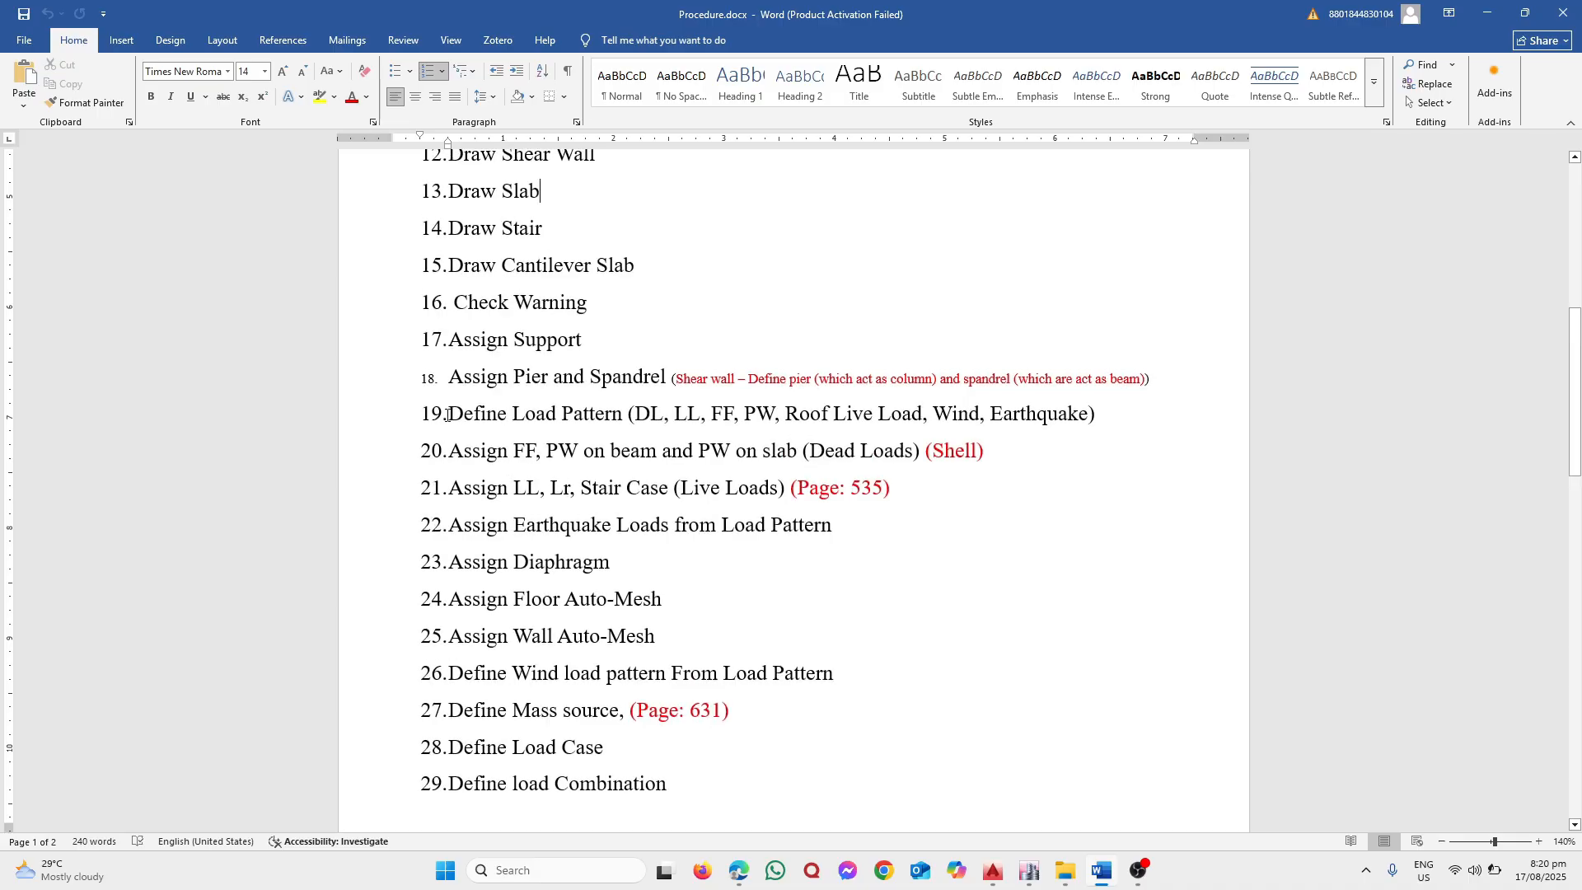